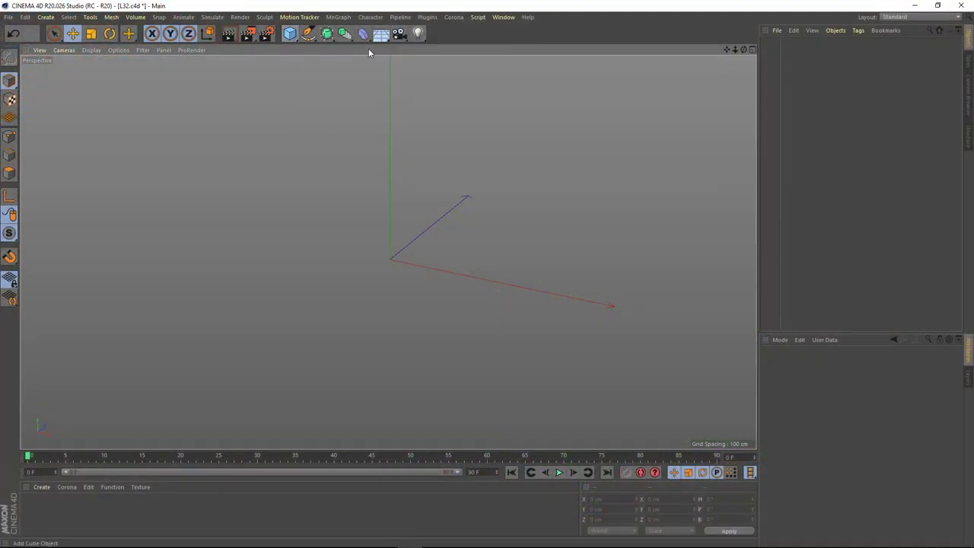
# Show the cube shaded with lines, set its Size Z to 125 cm, and make it editable.
pyautogui.click(92, 50)
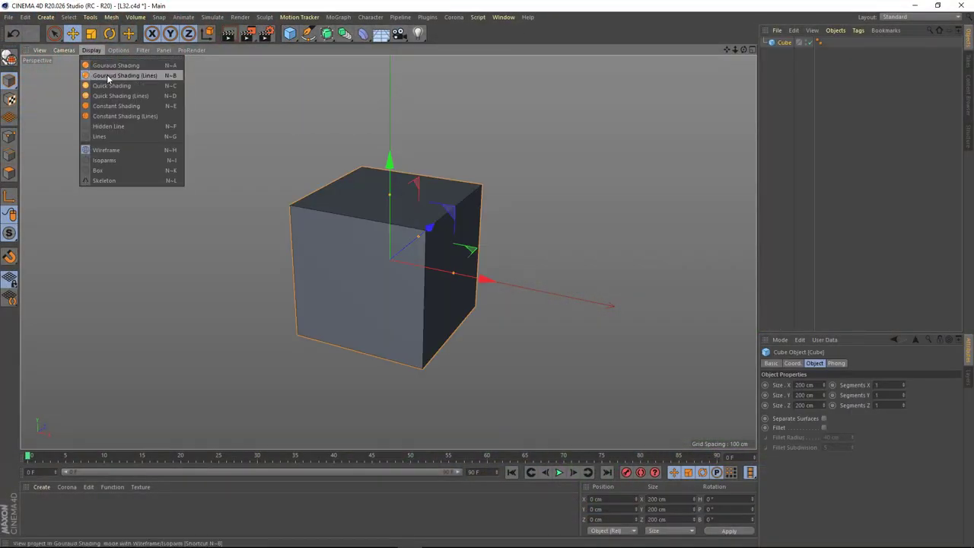
pyautogui.click(169, 83)
pyautogui.keyDown('alt'); pyautogui.moveTo(366, 261); pyautogui.dragTo(364, 272, button='middle'); pyautogui.keyUp('alt')
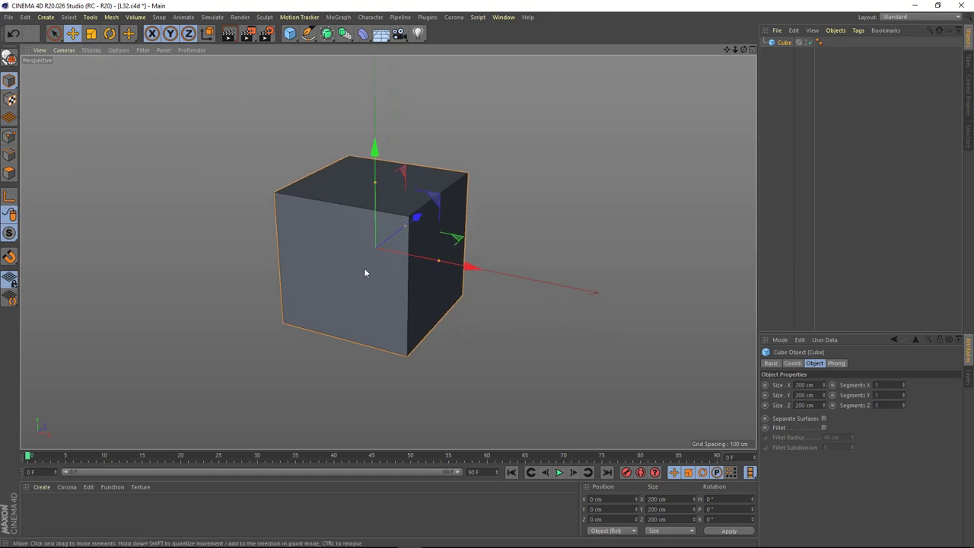
pyautogui.click(804, 405)
pyautogui.write('125')
pyautogui.press('Return')
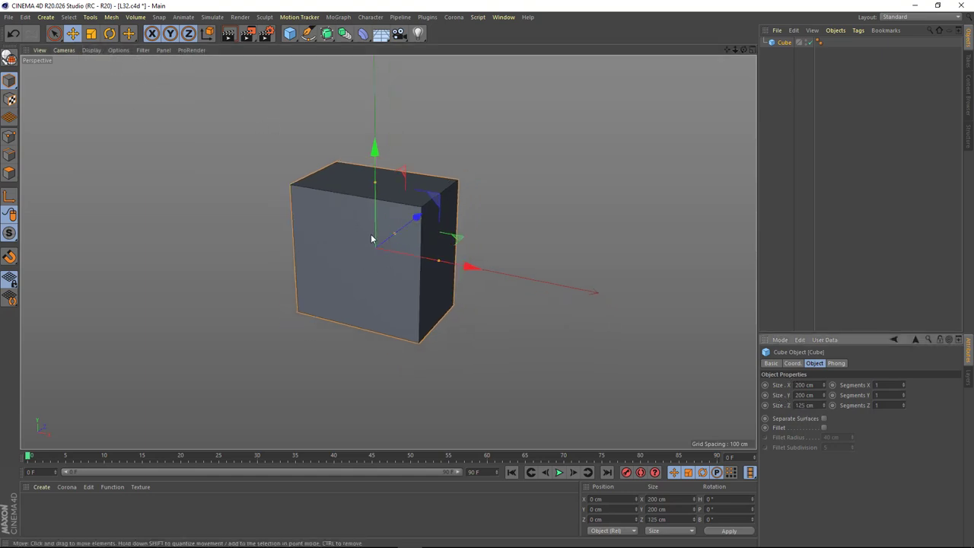
pyautogui.press('c')
# Cut a horizontal edge loop around the middle of the cube with Loop/Path Cut.
pyautogui.click(9, 172)
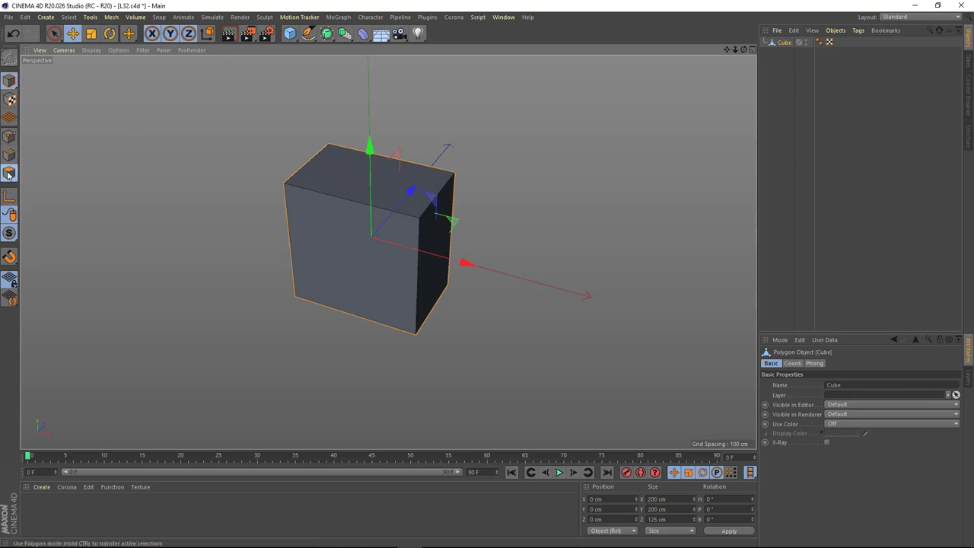
pyautogui.rightClick(244, 122)
pyautogui.click(277, 248)
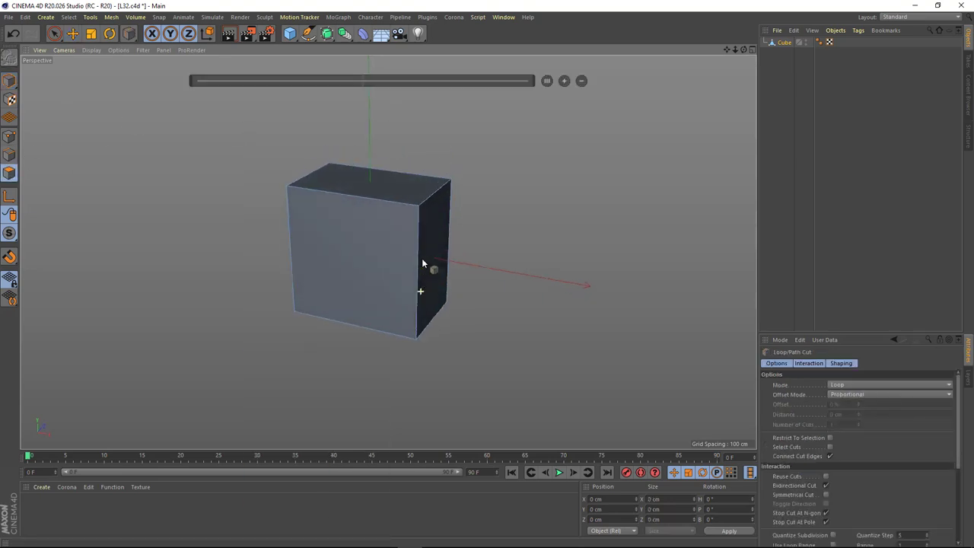
pyautogui.click(419, 277)
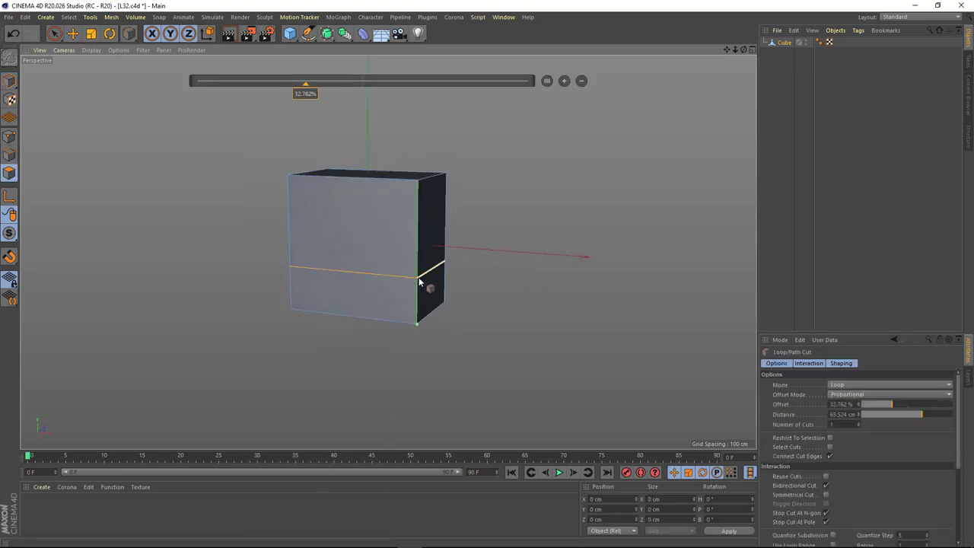
# Select the new middle edge loop and scale it inward to 78%.
pyautogui.click(9, 156)
pyautogui.press('e')
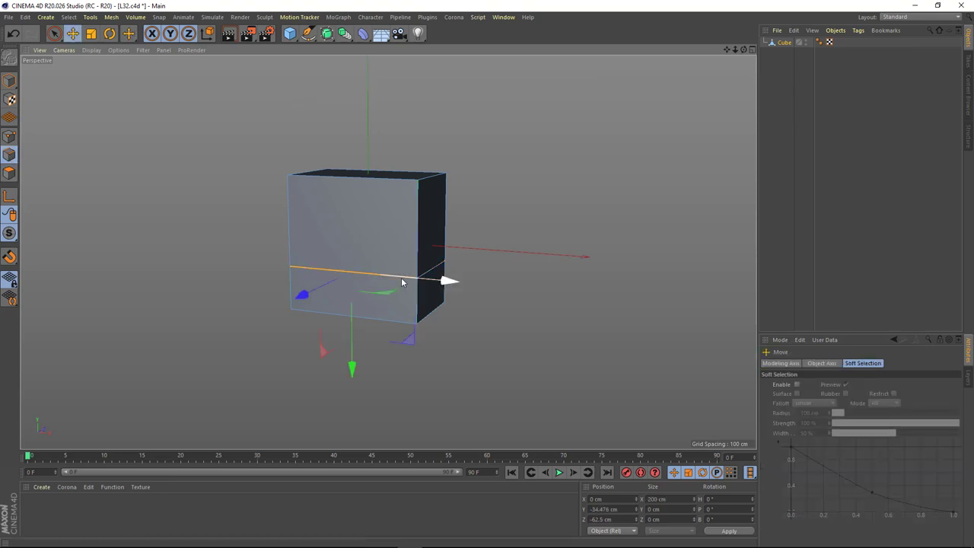
pyautogui.keyDown('alt'); pyautogui.moveTo(447, 280); pyautogui.dragTo(460, 268); pyautogui.keyUp('alt')
pyautogui.press('t')
pyautogui.moveTo(508, 237); pyautogui.dragTo(428, 250)
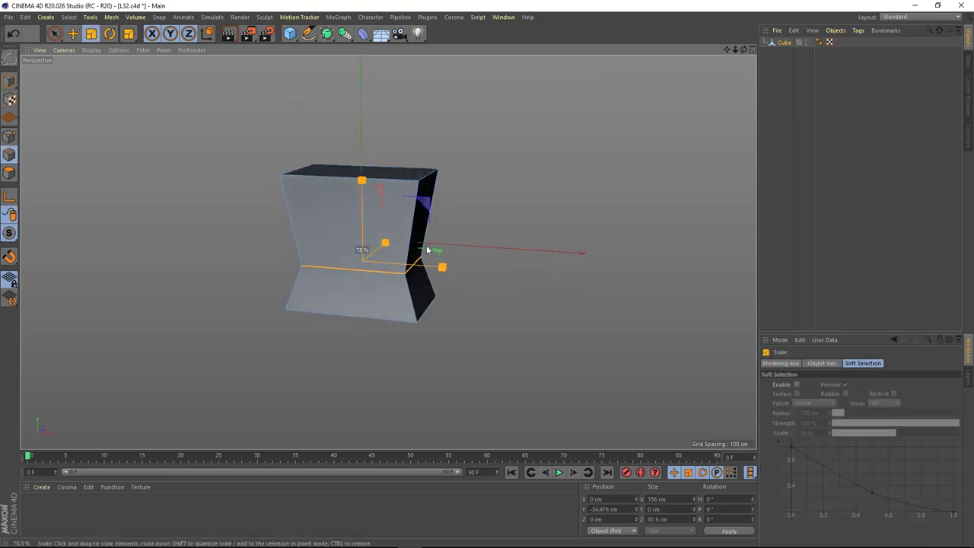
# Select the cube's bottom edge loop and scale it inward to taper the base.
pyautogui.keyDown('alt'); pyautogui.moveTo(381, 328); pyautogui.dragTo(341, 343); pyautogui.keyUp('alt')
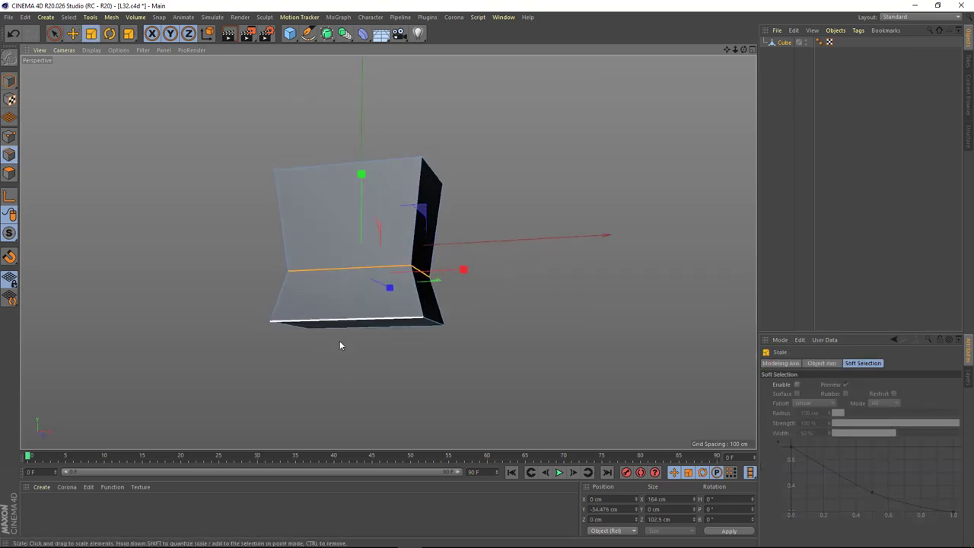
pyautogui.press('Return')
pyautogui.doubleClick(390, 327)
pyautogui.moveTo(469, 311)
pyautogui.mouseDown()
pyautogui.moveTo(386, 322)
pyautogui.moveTo(344, 302)
pyautogui.mouseUp()
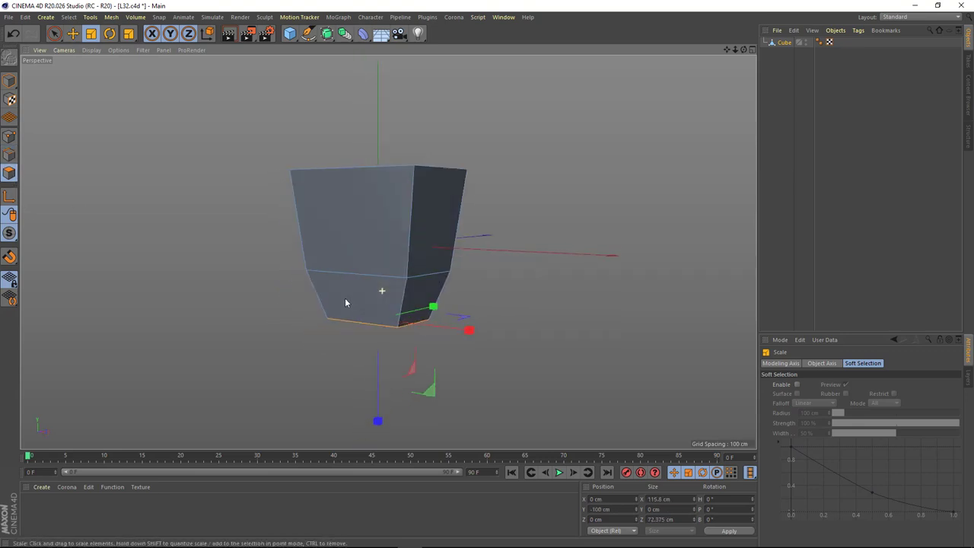
# Put the cube under a Subdivision Surface and shrink the bottom loop further.
pyautogui.click(327, 34)
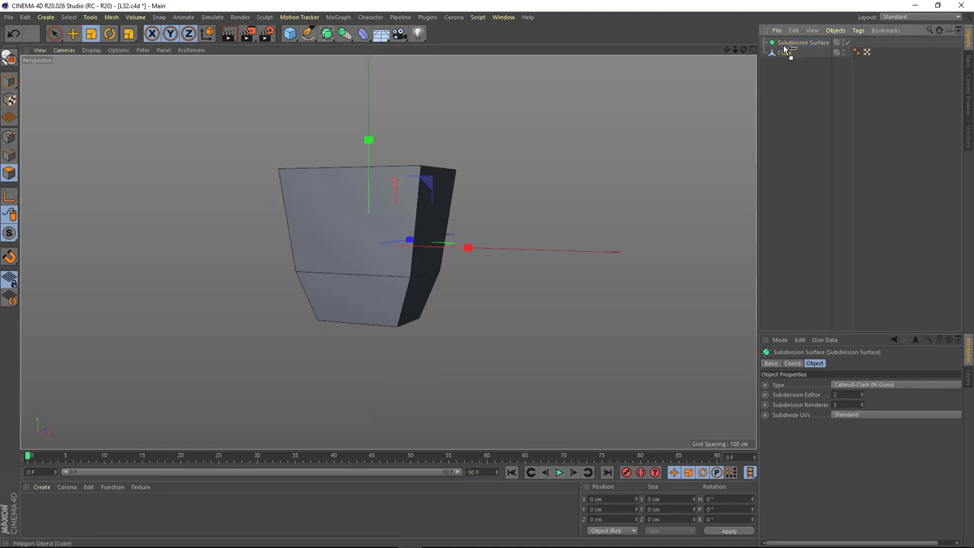
pyautogui.moveTo(787, 53); pyautogui.dragTo(796, 43)
pyautogui.moveTo(408, 283)
pyautogui.keyDown('alt'); pyautogui.mouseDown()
pyautogui.moveTo(437, 293)
pyautogui.moveTo(424, 300)
pyautogui.mouseUp(); pyautogui.keyUp('alt')
pyautogui.moveTo(393, 263)
pyautogui.keyDown('alt'); pyautogui.mouseDown()
pyautogui.moveTo(515, 274)
pyautogui.moveTo(413, 296)
pyautogui.mouseUp(); pyautogui.keyUp('alt')
# Set the Subdivision Surface's render subdivision level to 1.
pyautogui.press('e')
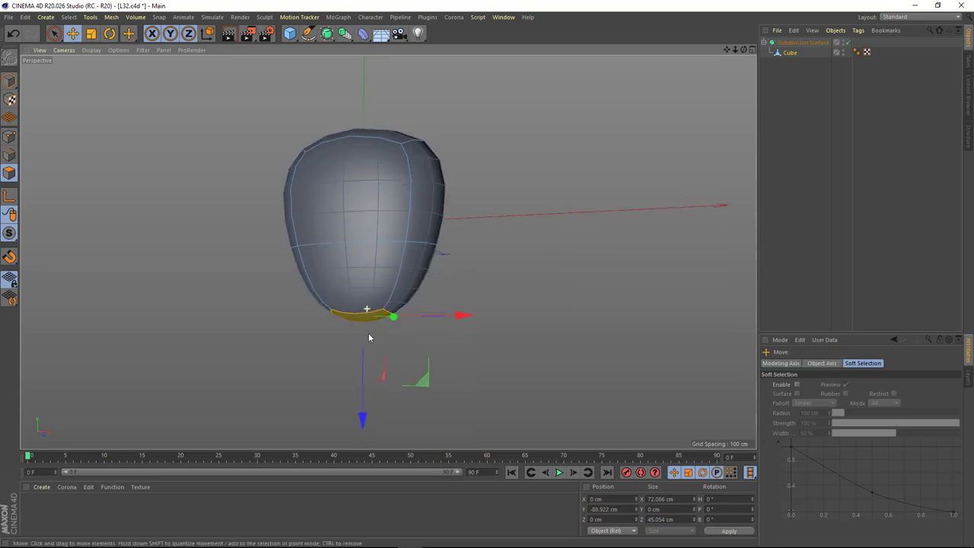
pyautogui.keyDown('alt'); pyautogui.moveTo(363, 367); pyautogui.dragTo(374, 325); pyautogui.keyUp('alt')
pyautogui.click(487, 283)
pyautogui.moveTo(487, 283)
pyautogui.keyDown('alt'); pyautogui.mouseDown()
pyautogui.moveTo(253, 268)
pyautogui.moveTo(398, 261)
pyautogui.moveTo(489, 235)
pyautogui.mouseUp(); pyautogui.keyUp('alt')
pyautogui.click(803, 42)
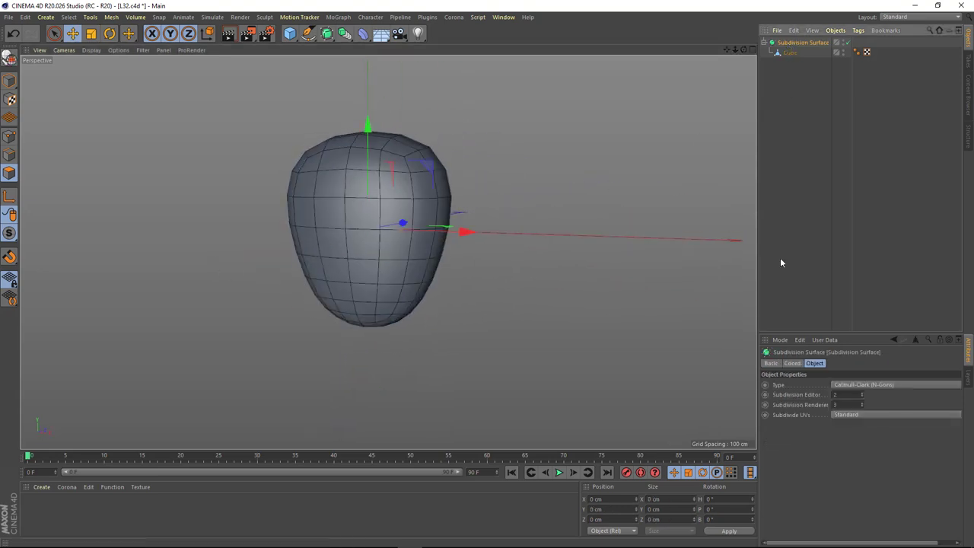
pyautogui.doubleClick(845, 404)
pyautogui.write('1')
pyautogui.press('Return')
# Make the smoothed shape editable and move its axis to the bottom with Axis Center Y -100%.
pyautogui.press('c')
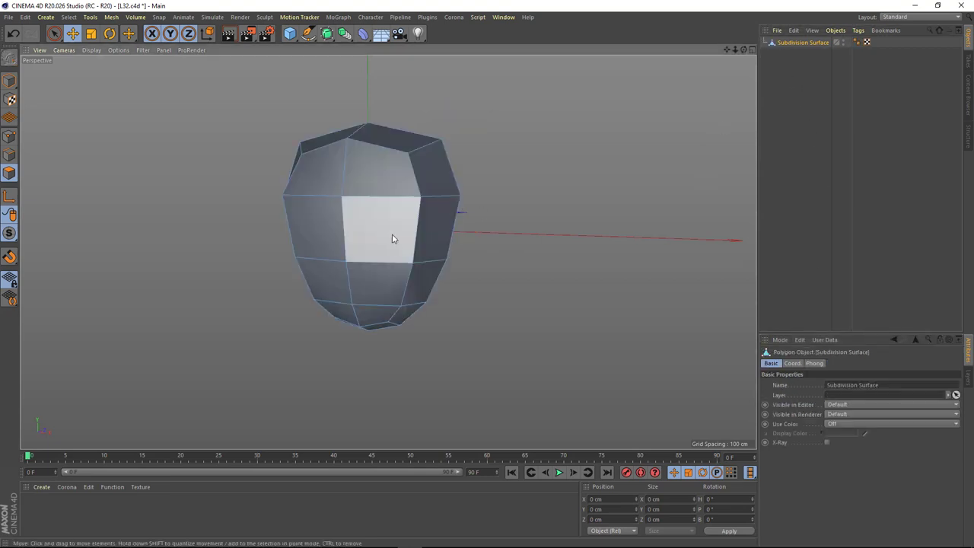
pyautogui.click(111, 16)
pyautogui.moveTo(120, 110)
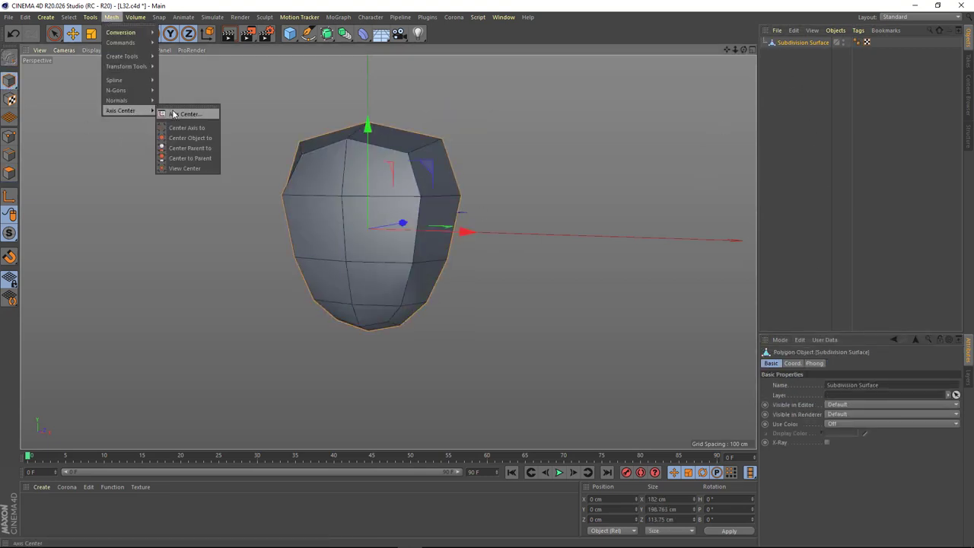
pyautogui.click(183, 113)
pyautogui.moveTo(193, 177); pyautogui.dragTo(185, 174)
pyautogui.moveTo(224, 105); pyautogui.dragTo(150, 102)
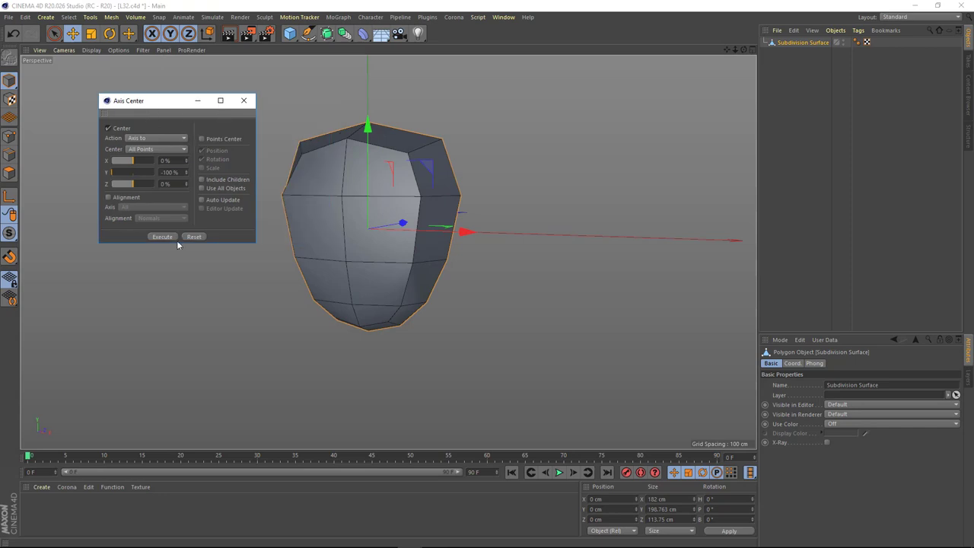
pyautogui.click(245, 106)
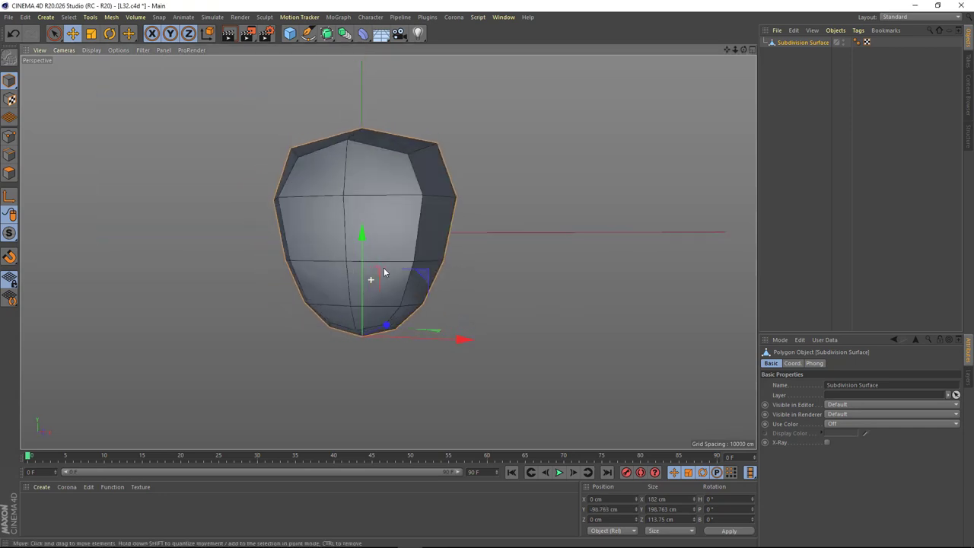
# Wrap the mesh in a new Subdivision Surface.1 and select the mesh inside it.
pyautogui.moveTo(381, 270)
pyautogui.keyDown('alt'); pyautogui.mouseDown()
pyautogui.moveTo(358, 274)
pyautogui.moveTo(382, 264)
pyautogui.mouseUp(); pyautogui.keyUp('alt')
pyautogui.keyDown('alt'); pyautogui.click(327, 33); pyautogui.keyUp('alt')
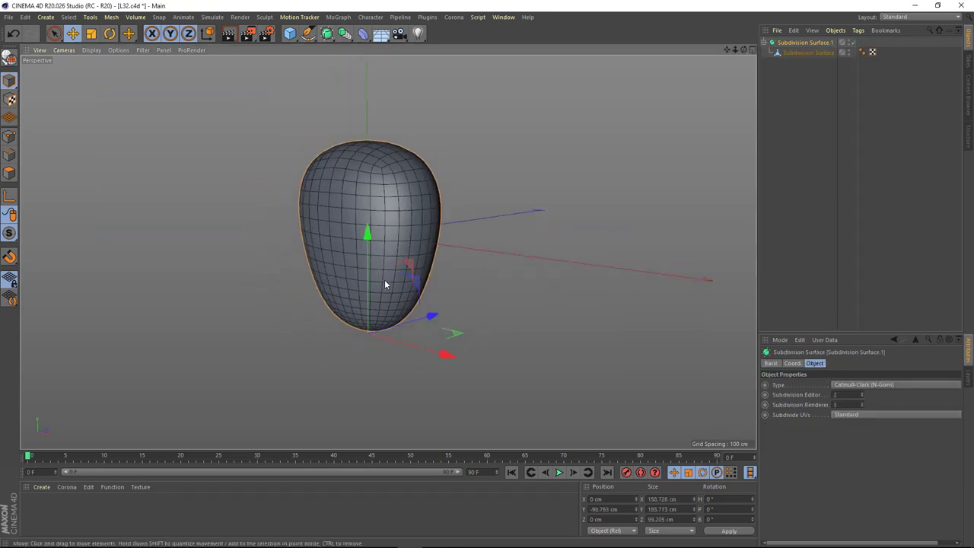
pyautogui.click(808, 52)
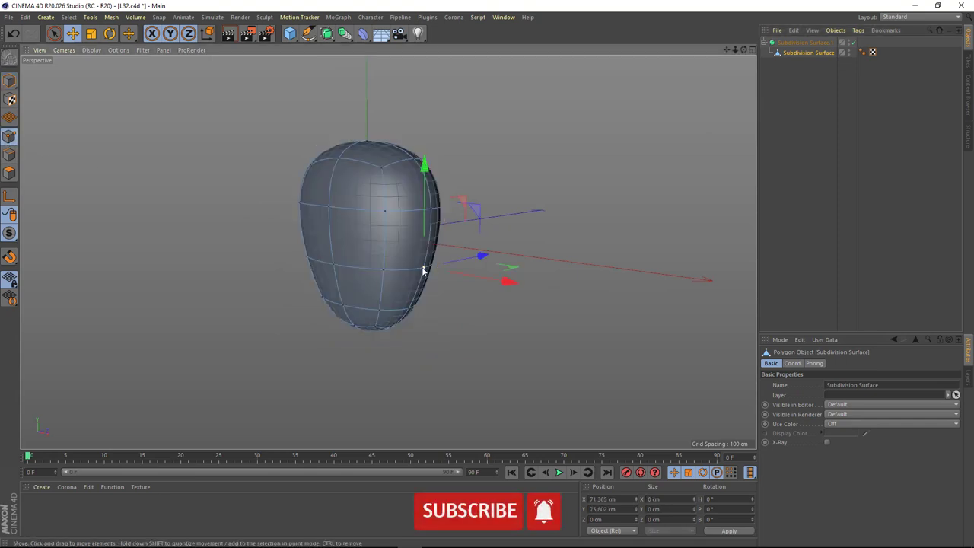
pyautogui.keyDown('alt'); pyautogui.moveTo(423, 270); pyautogui.dragTo(289, 261); pyautogui.keyUp('alt')
pyautogui.keyDown('alt'); pyautogui.moveTo(354, 269); pyautogui.dragTo(417, 265); pyautogui.keyUp('alt')
# Create a yellow material (values 75 and saturation 100) and apply it to the mesh.
pyautogui.press('t')
pyautogui.doubleClick(66, 514)
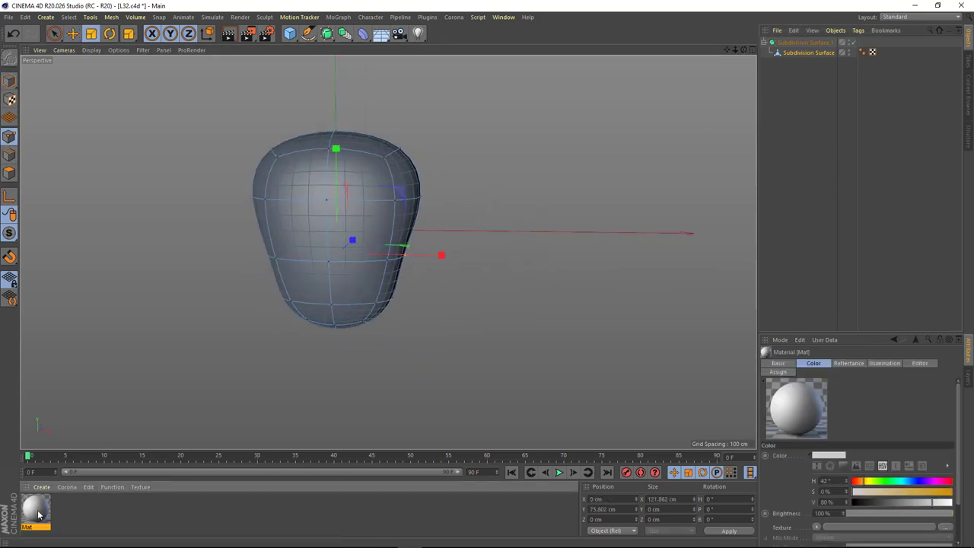
pyautogui.doubleClick(36, 509)
pyautogui.write('75')
pyautogui.press('Tab')
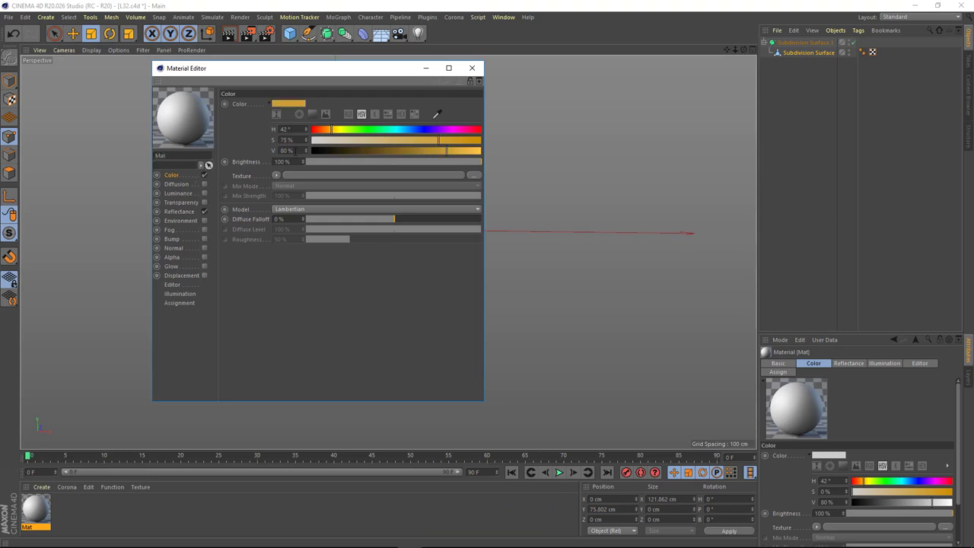
pyautogui.write('100')
pyautogui.press('Return')
pyautogui.click(471, 68)
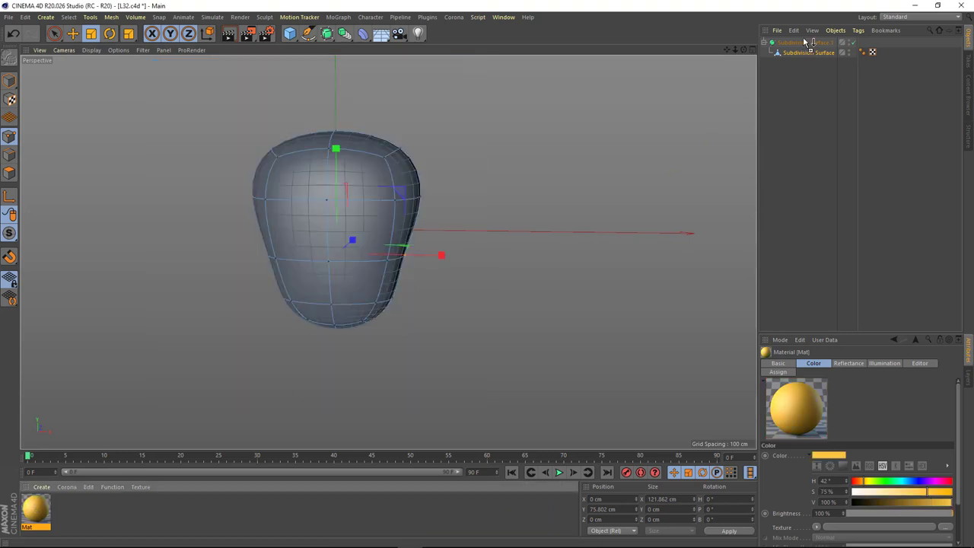
pyautogui.moveTo(810, 42); pyautogui.dragTo(809, 43)
# Reshape the kernel: narrow the selection to about 89% in X, lower it, and rescale side edges.
pyautogui.moveTo(365, 293)
pyautogui.keyDown('alt'); pyautogui.mouseDown()
pyautogui.moveTo(450, 258)
pyautogui.moveTo(498, 273)
pyautogui.moveTo(404, 285)
pyautogui.mouseUp(); pyautogui.keyUp('alt')
pyautogui.moveTo(449, 253)
pyautogui.mouseDown()
pyautogui.moveTo(400, 326)
pyautogui.moveTo(360, 331)
pyautogui.mouseUp()
pyautogui.press('e')
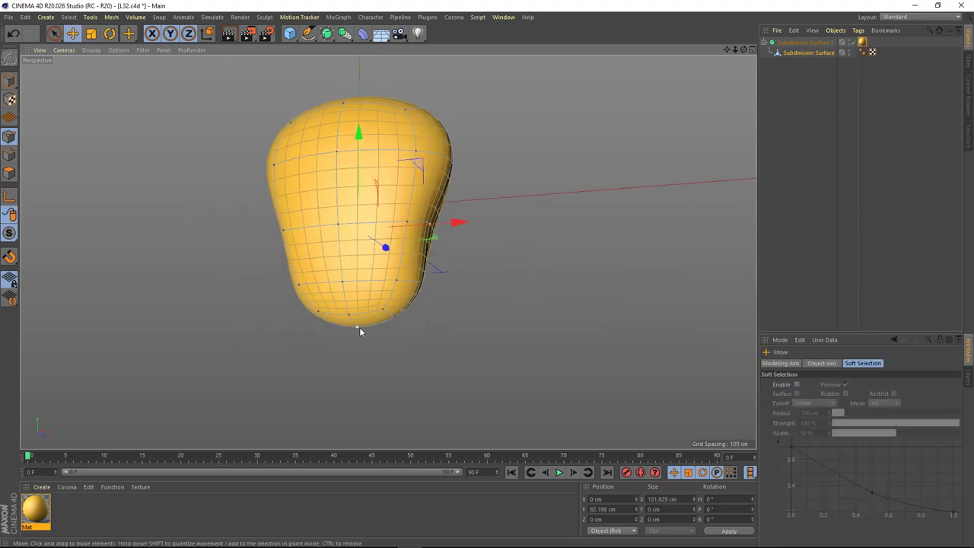
pyautogui.moveTo(361, 242)
pyautogui.mouseDown()
pyautogui.moveTo(458, 295)
pyautogui.moveTo(371, 306)
pyautogui.mouseUp()
pyautogui.click(9, 156)
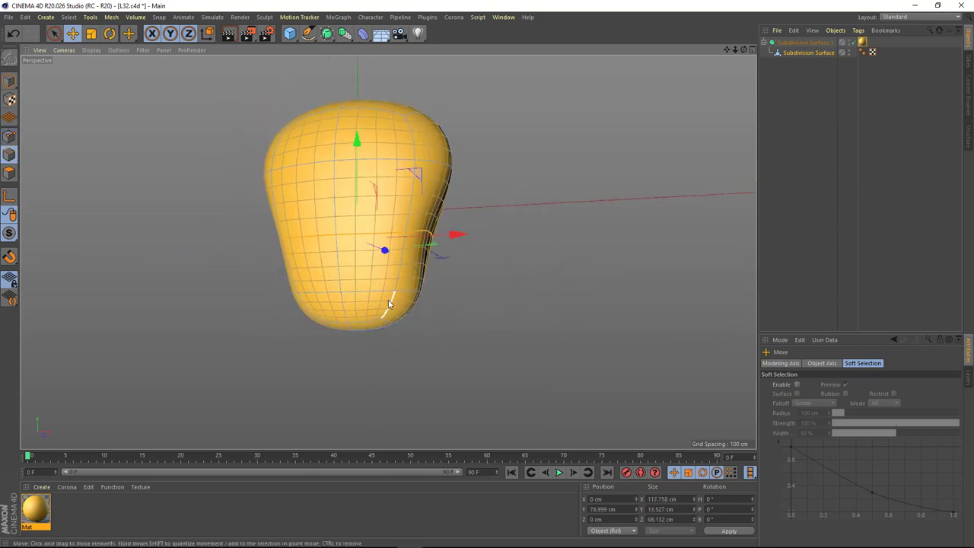
pyautogui.keyDown('alt'); pyautogui.moveTo(385, 251); pyautogui.dragTo(478, 289); pyautogui.keyUp('alt')
pyautogui.press('t')
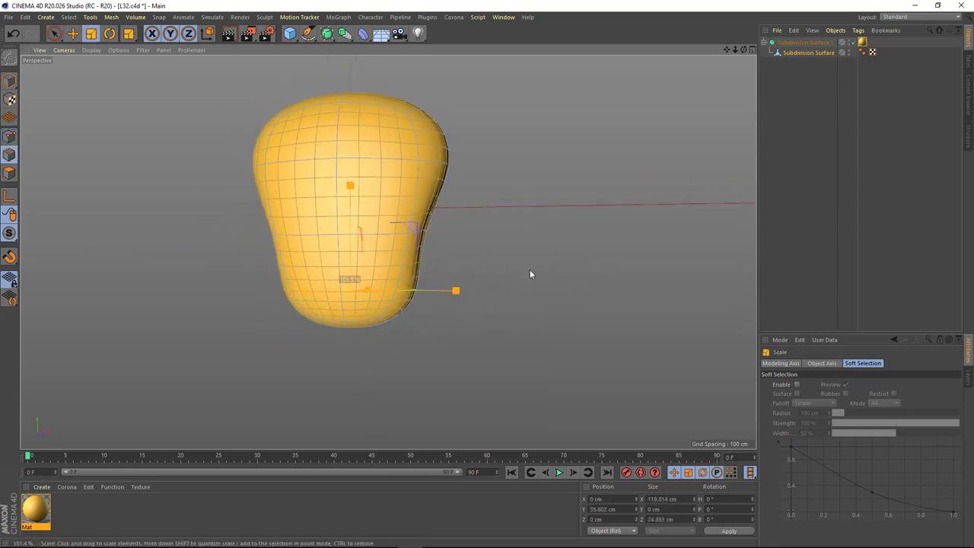
pyautogui.moveTo(529, 270)
pyautogui.keyDown('alt'); pyautogui.mouseDown()
pyautogui.moveTo(332, 222)
pyautogui.moveTo(394, 245)
pyautogui.moveTo(407, 264)
pyautogui.moveTo(375, 281)
pyautogui.mouseUp(); pyautogui.keyUp('alt')
# Select Subdivision Surface.1 and raise the kernel slightly along Y in the four-view layout.
pyautogui.click(9, 57)
pyautogui.click(421, 264)
pyautogui.press('e')
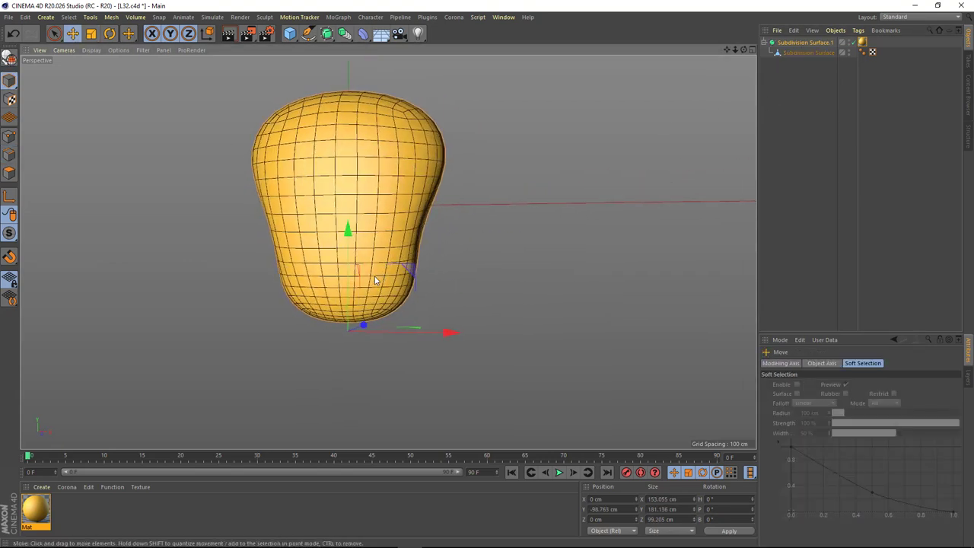
pyautogui.click(792, 43)
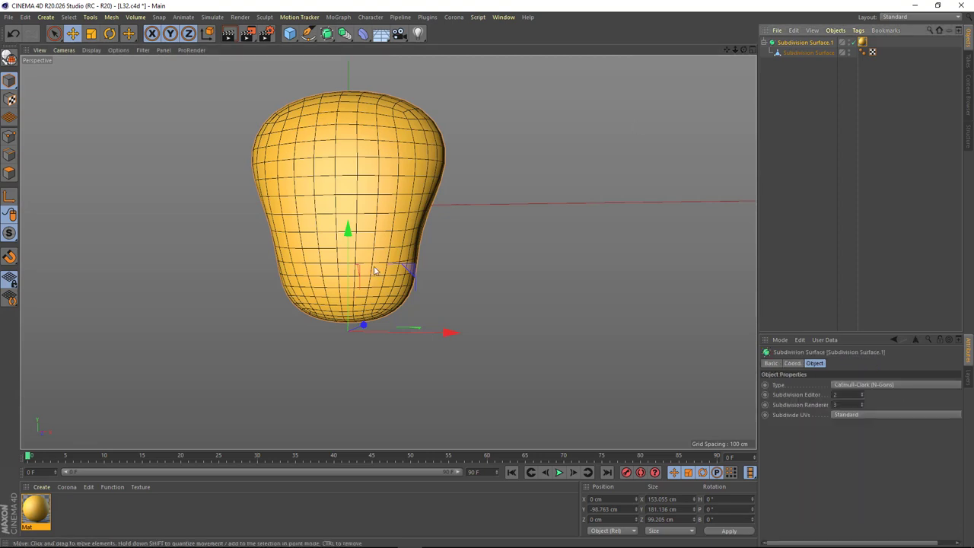
pyautogui.middleClick(281, 214)
pyautogui.scroll(5, 576, 384)
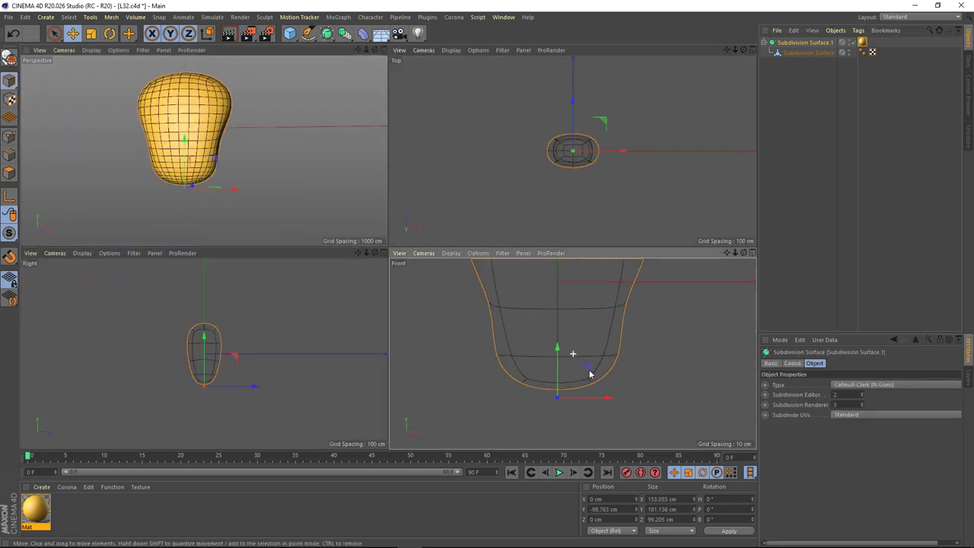
pyautogui.moveTo(548, 338); pyautogui.dragTo(543, 333)
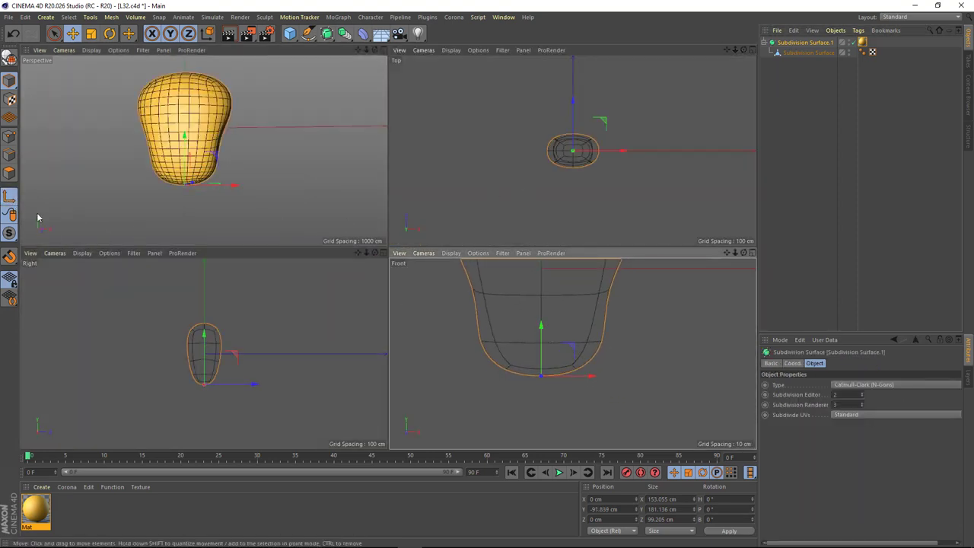
# Return to a single Perspective view with Gouraud Shading and zoom out.
pyautogui.click(267, 159)
pyautogui.middleClick(268, 160)
pyautogui.keyDown('alt'); pyautogui.moveTo(362, 223); pyautogui.dragTo(395, 282); pyautogui.keyUp('alt')
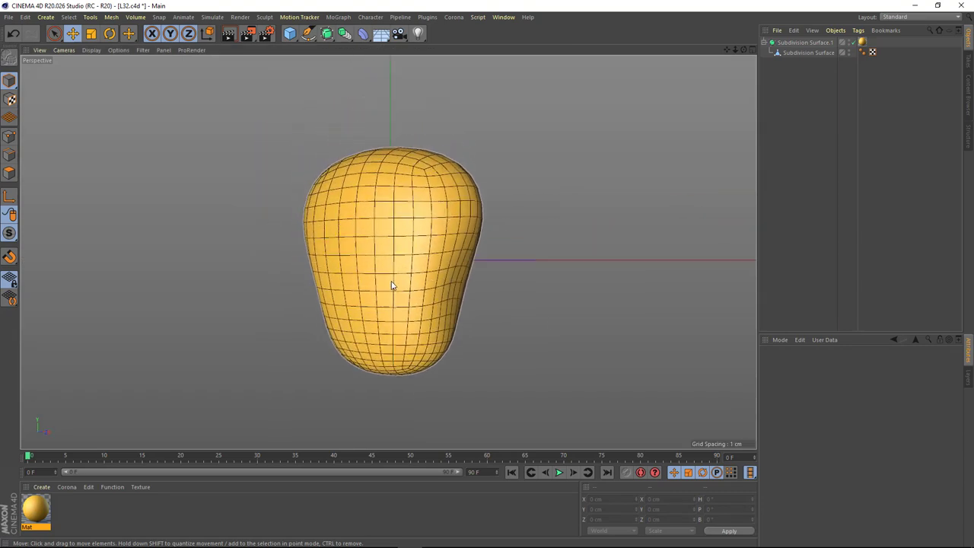
pyautogui.click(92, 49)
pyautogui.click(101, 68)
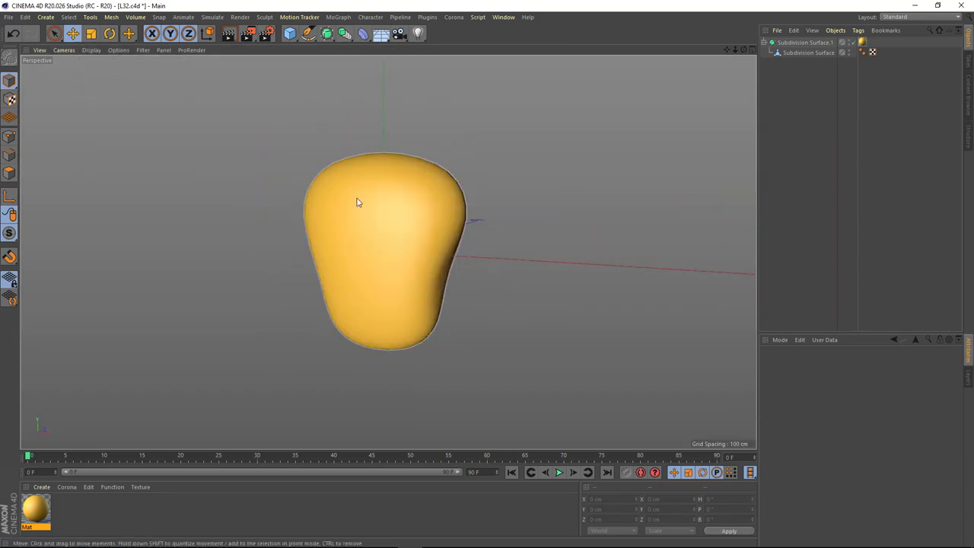
pyautogui.scroll(-5, 409, 253)
pyautogui.scroll(-2, 343, 189)
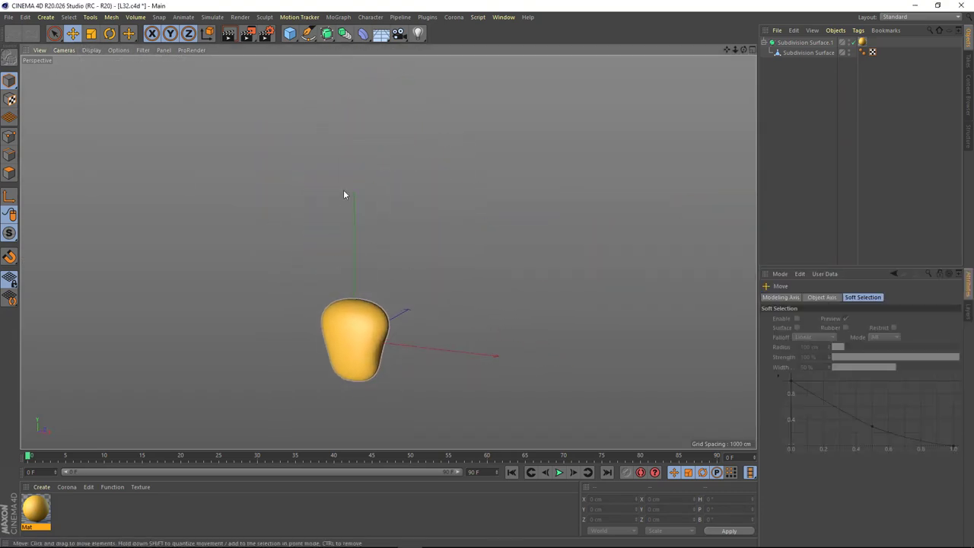
pyautogui.click(308, 33)
# Create an Arc spline scaled to X 0.5 and Y 2.88, tall and narrow.
pyautogui.click(416, 48)
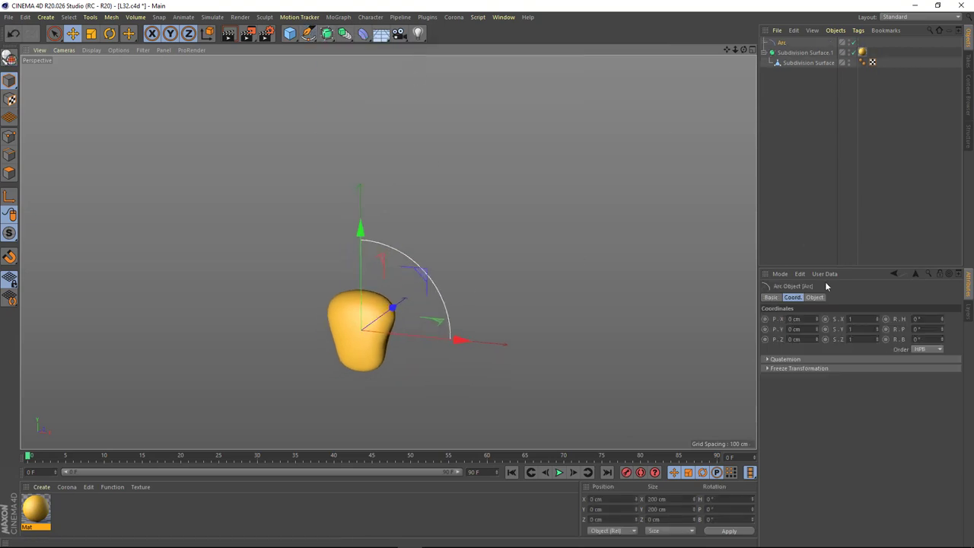
pyautogui.click(860, 318)
pyautogui.write('0.5')
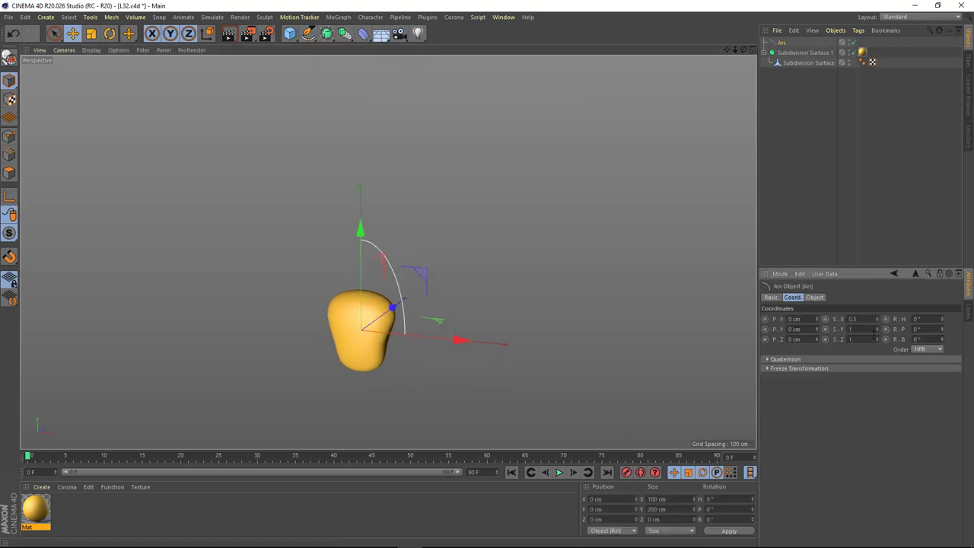
pyautogui.press('Return')
pyautogui.moveTo(462, 204)
pyautogui.keyDown('alt'); pyautogui.mouseDown()
pyautogui.moveTo(434, 254)
pyautogui.moveTo(531, 233)
pyautogui.moveTo(438, 213)
pyautogui.moveTo(456, 228)
pyautogui.mouseUp(); pyautogui.keyUp('alt')
# Shrink the kernel object to about half its size.
pyautogui.click(809, 63)
pyautogui.keyDown('alt'); pyautogui.moveTo(501, 205); pyautogui.dragTo(452, 196); pyautogui.keyUp('alt')
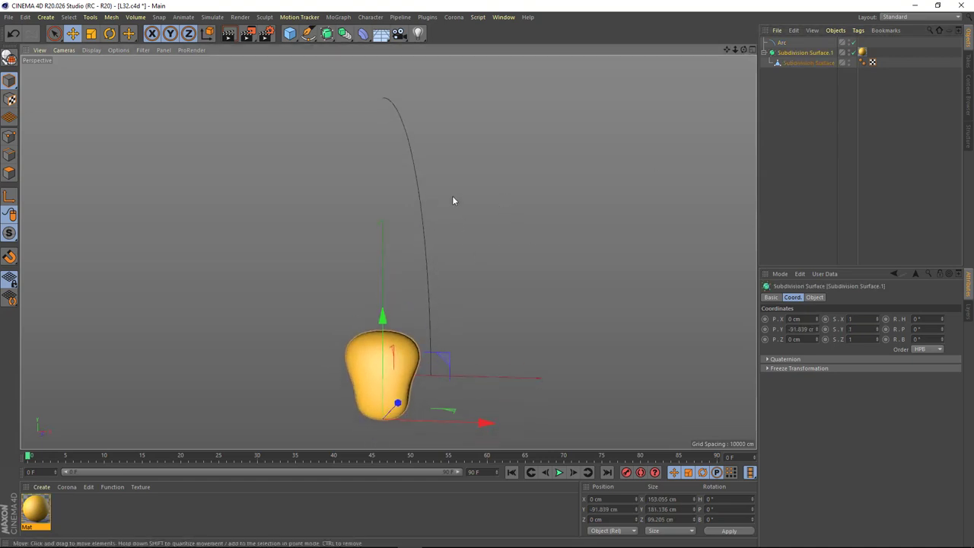
pyautogui.press('t')
pyautogui.moveTo(528, 293)
pyautogui.mouseDown()
pyautogui.moveTo(364, 396)
pyautogui.moveTo(370, 407)
pyautogui.mouseUp()
pyautogui.press('e')
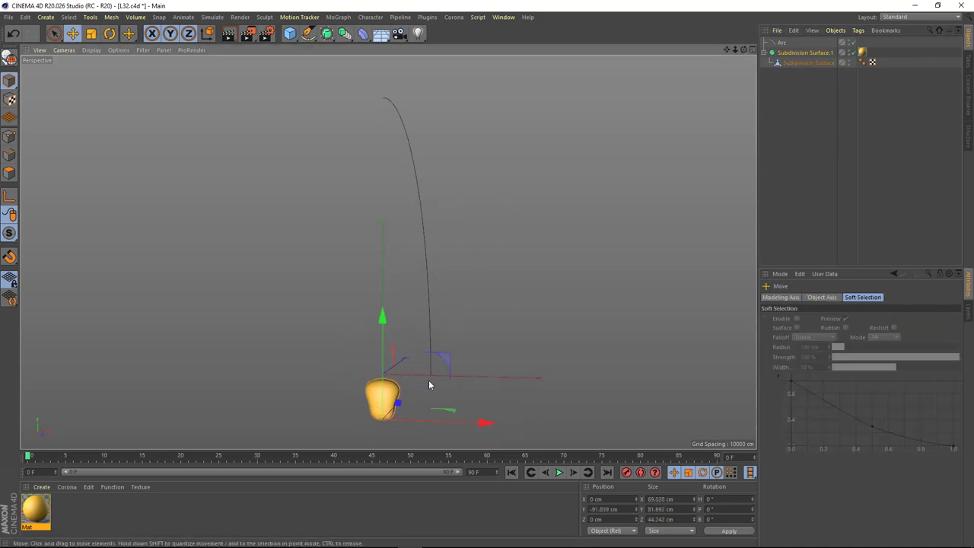
pyautogui.click(338, 17)
# Place the kernel inside a new Cloner and add a Spline effector.
pyautogui.click(346, 130)
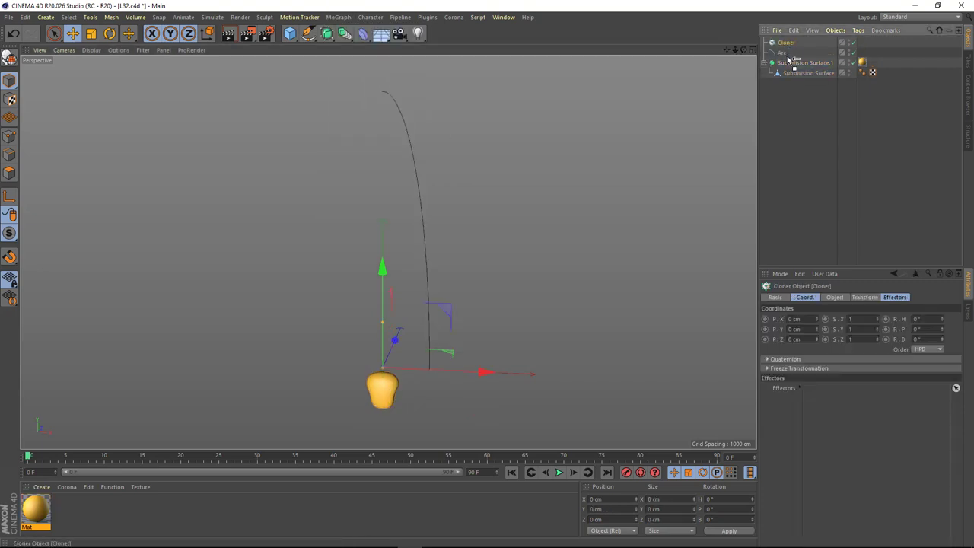
pyautogui.moveTo(787, 55); pyautogui.dragTo(786, 55)
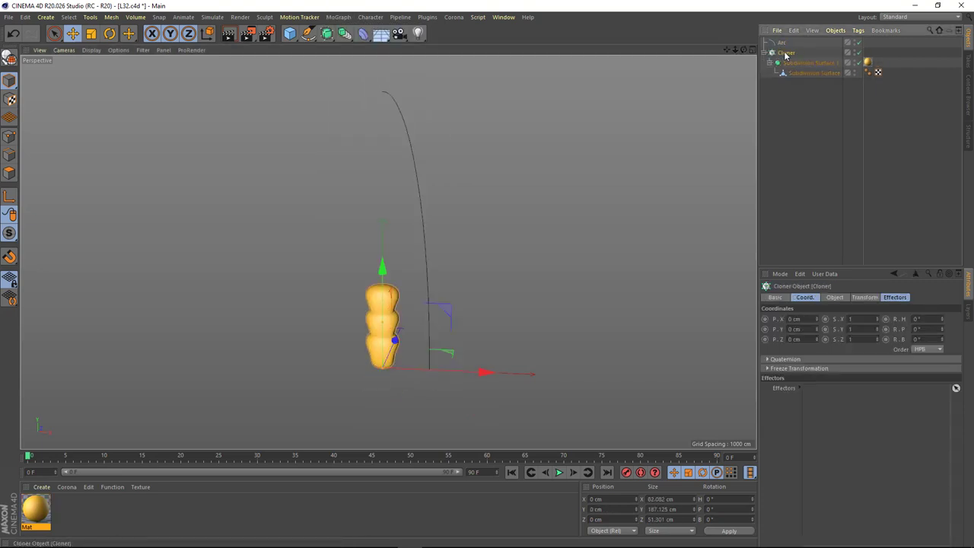
pyautogui.click(337, 17)
pyautogui.click(449, 160)
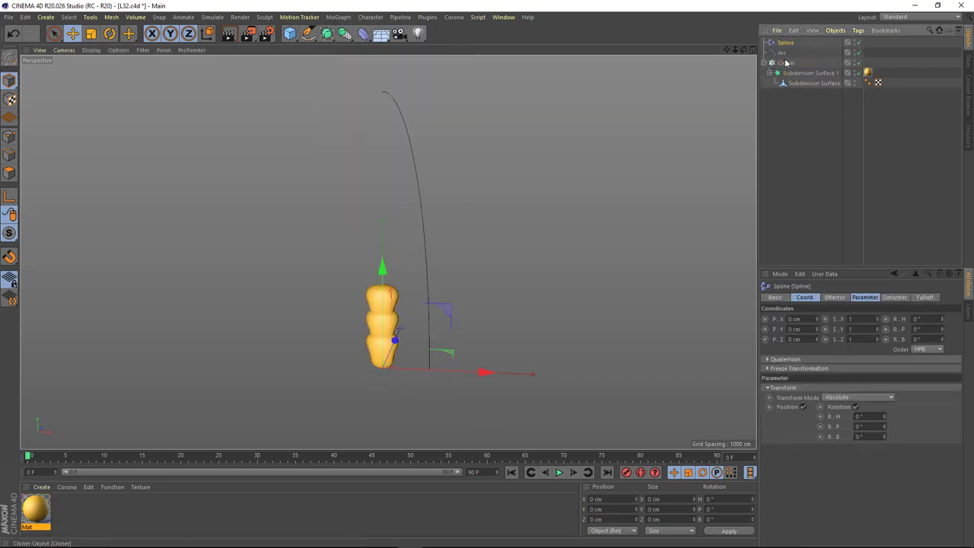
pyautogui.click(786, 64)
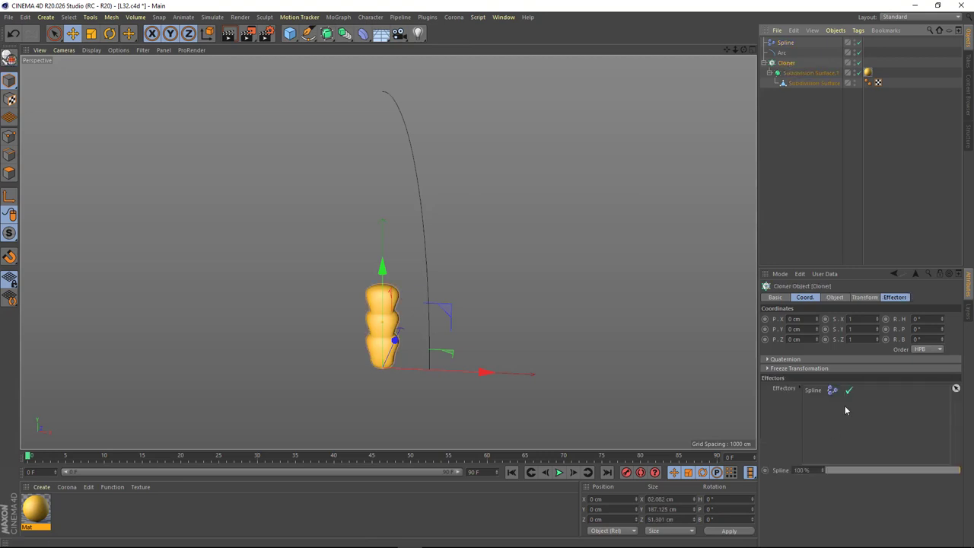
pyautogui.click(810, 299)
pyautogui.click(785, 44)
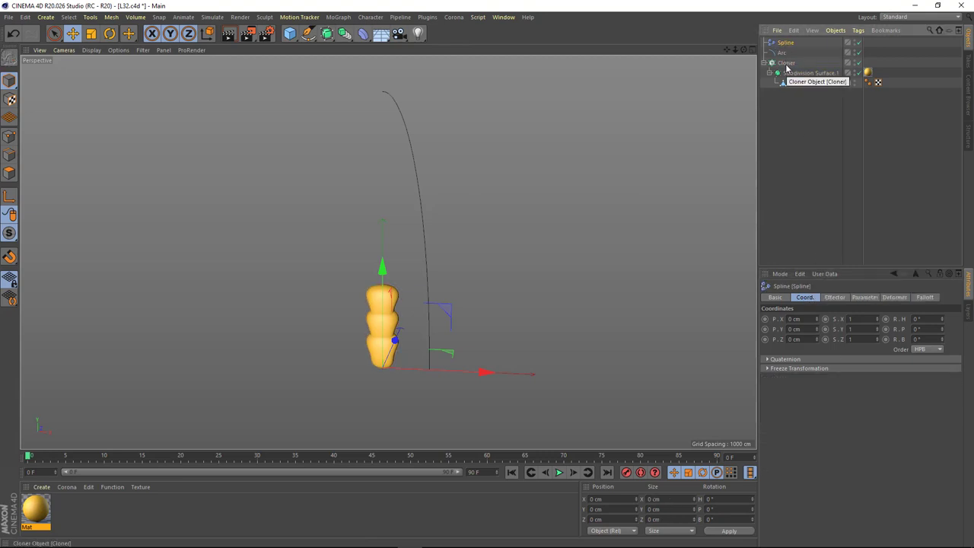
pyautogui.click(833, 298)
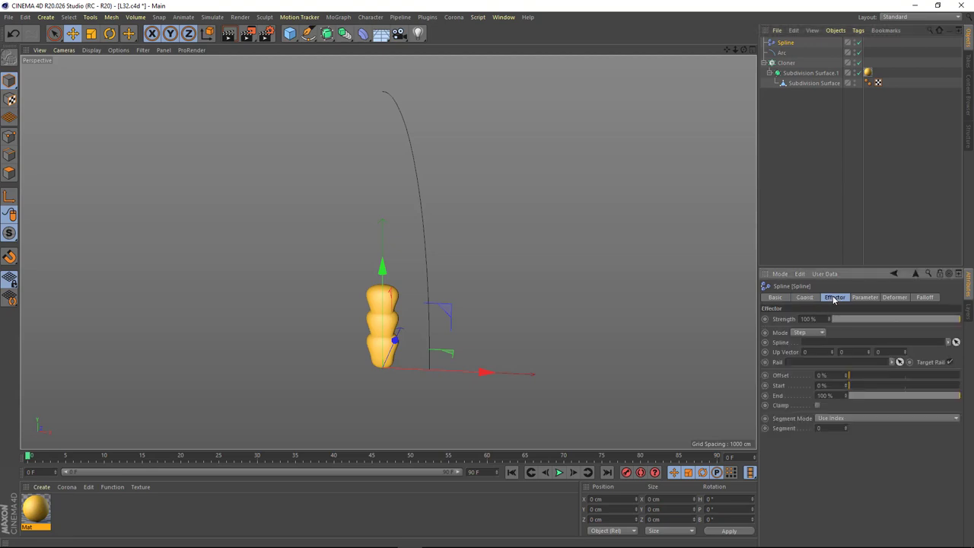
# Set the Arc as the Spline effector's spline and raise the Cloner Count to 45.
pyautogui.moveTo(781, 56); pyautogui.dragTo(834, 342)
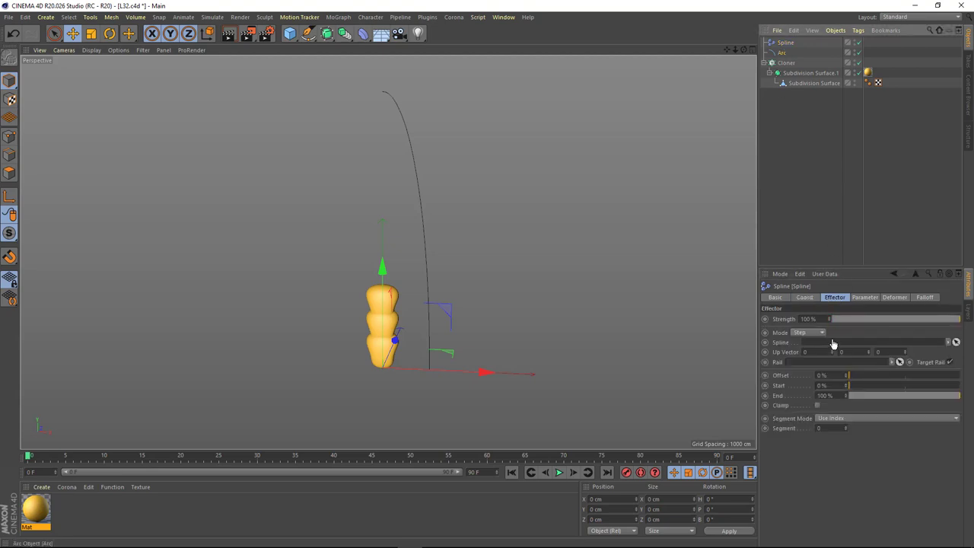
pyautogui.click(786, 64)
pyautogui.keyDown('alt'); pyautogui.moveTo(451, 283); pyautogui.dragTo(371, 286); pyautogui.keyUp('alt')
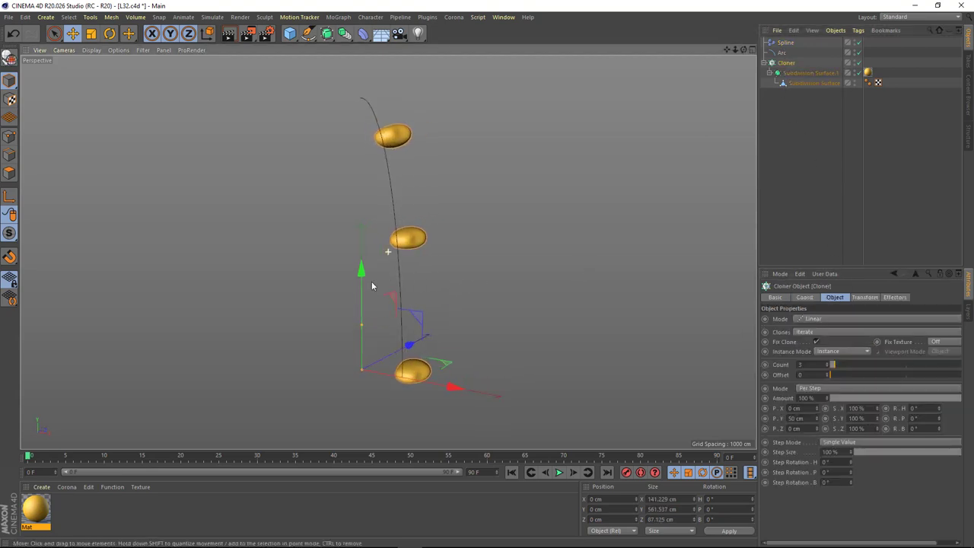
pyautogui.moveTo(839, 370); pyautogui.dragTo(895, 367)
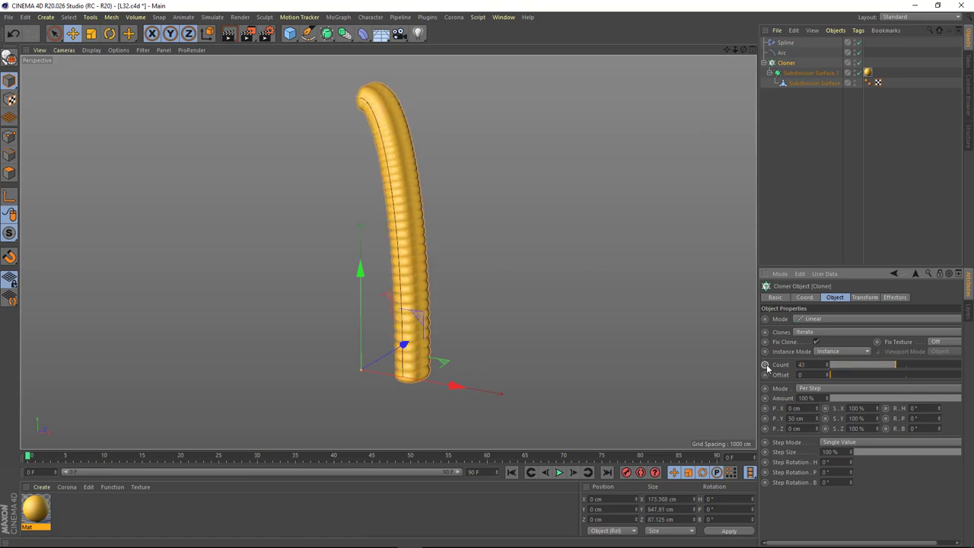
pyautogui.keyDown('alt'); pyautogui.moveTo(476, 268); pyautogui.dragTo(426, 259); pyautogui.keyUp('alt')
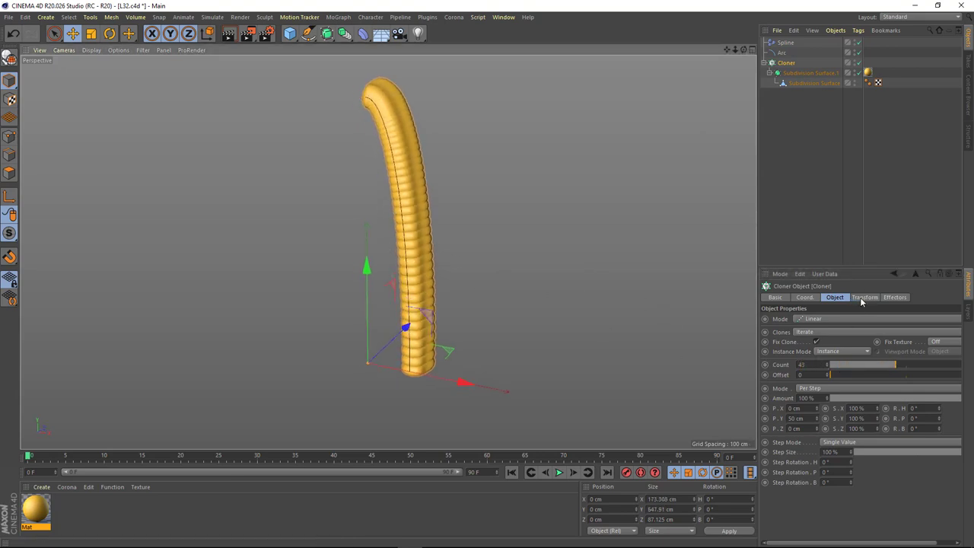
pyautogui.click(887, 297)
pyautogui.click(837, 297)
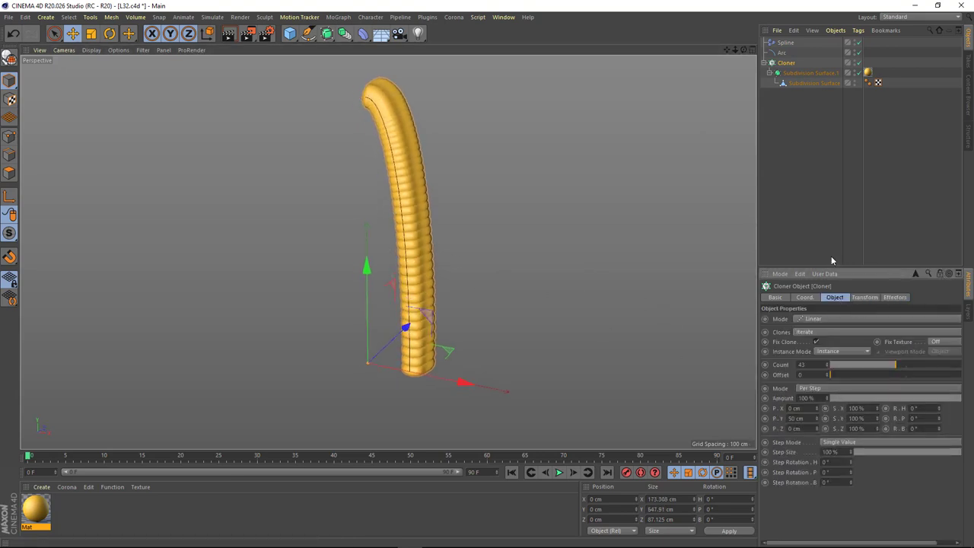
# Set the Spline effector's bank rotation R.B to -90°.
pyautogui.click(785, 43)
pyautogui.click(864, 298)
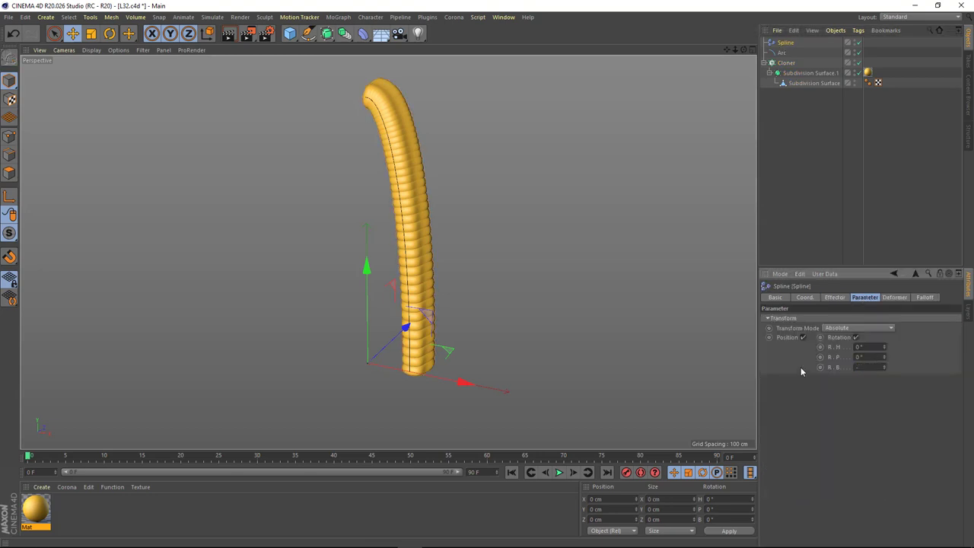
pyautogui.write('90')
pyautogui.press('Return')
pyautogui.moveTo(455, 218)
pyautogui.keyDown('alt'); pyautogui.mouseDown()
pyautogui.moveTo(417, 256)
pyautogui.moveTo(446, 257)
pyautogui.moveTo(440, 231)
pyautogui.mouseUp(); pyautogui.keyUp('alt')
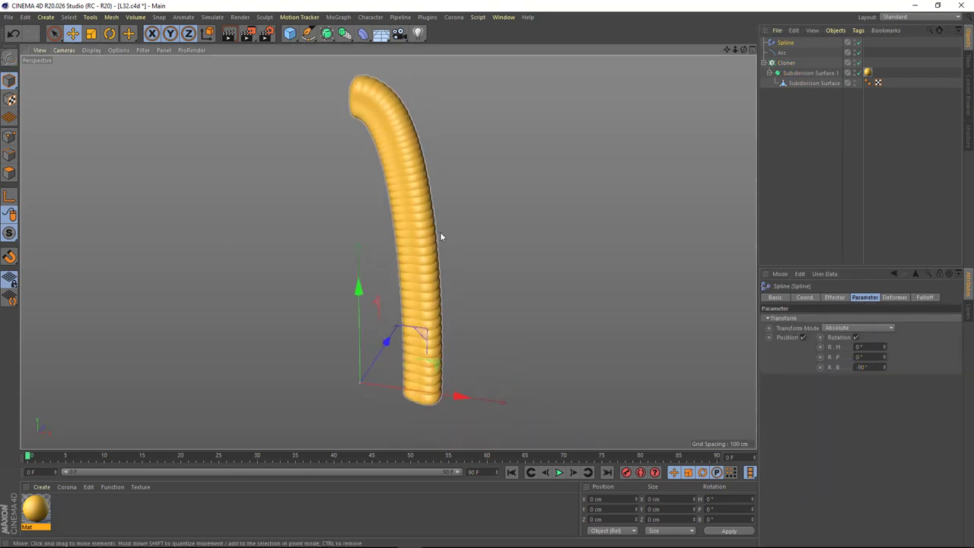
# Scale the kernel Subdivision Surface.1 down to about 86%.
pyautogui.click(810, 72)
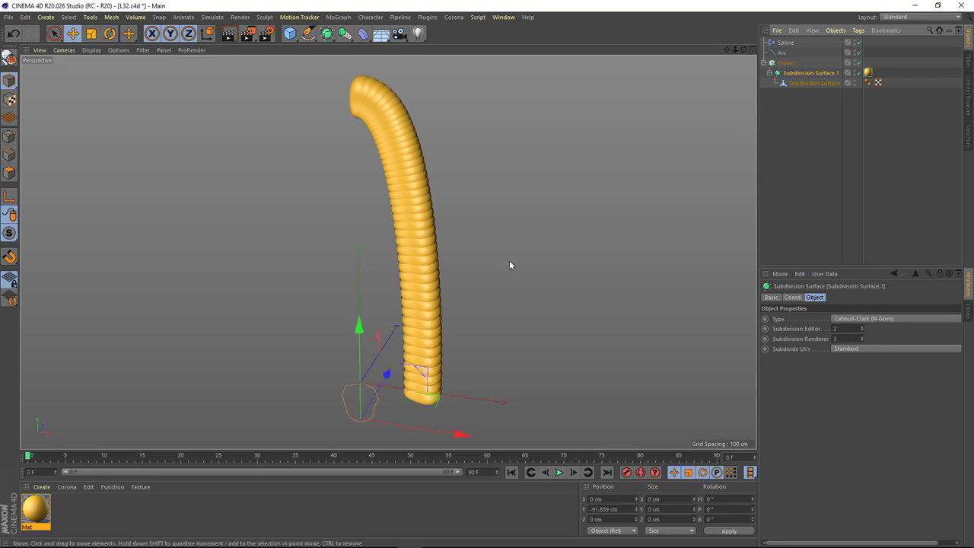
pyautogui.press('t')
pyautogui.moveTo(509, 261)
pyautogui.mouseDown()
pyautogui.moveTo(476, 256)
pyautogui.moveTo(513, 292)
pyautogui.moveTo(437, 317)
pyautogui.moveTo(350, 278)
pyautogui.moveTo(504, 318)
pyautogui.moveTo(412, 242)
pyautogui.mouseUp()
pyautogui.press('e')
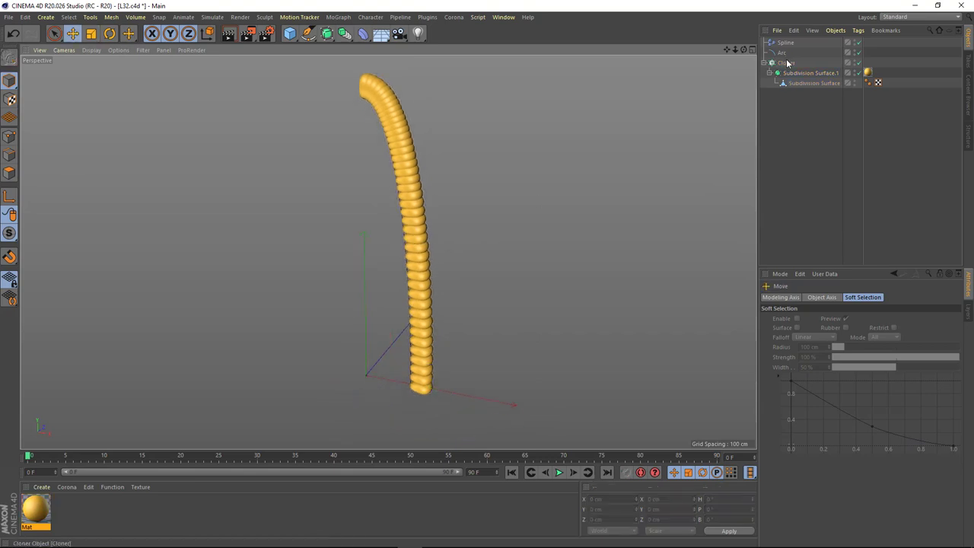
pyautogui.click(786, 62)
pyautogui.click(338, 17)
pyautogui.moveTo(373, 32)
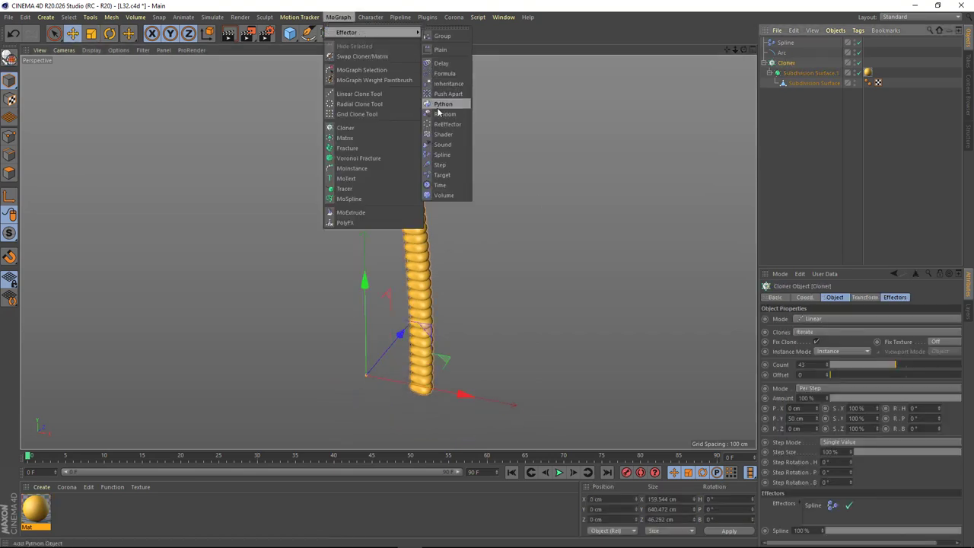
# Add a Step effector with Scale -0.65 so kernels shrink toward the column tip.
pyautogui.click(440, 164)
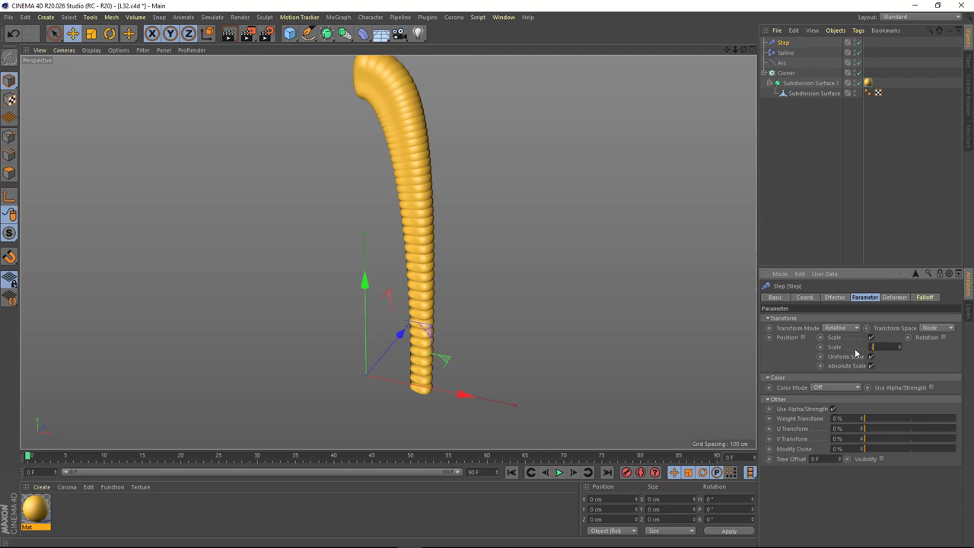
pyautogui.write('.65')
pyautogui.press('Return')
pyautogui.keyDown('alt'); pyautogui.moveTo(446, 169); pyautogui.dragTo(417, 177); pyautogui.keyUp('alt')
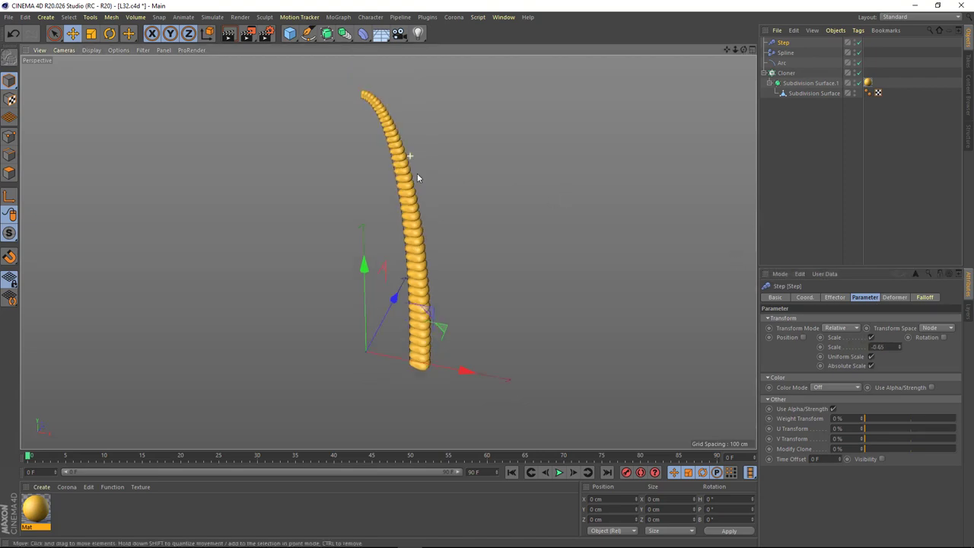
pyautogui.click(786, 73)
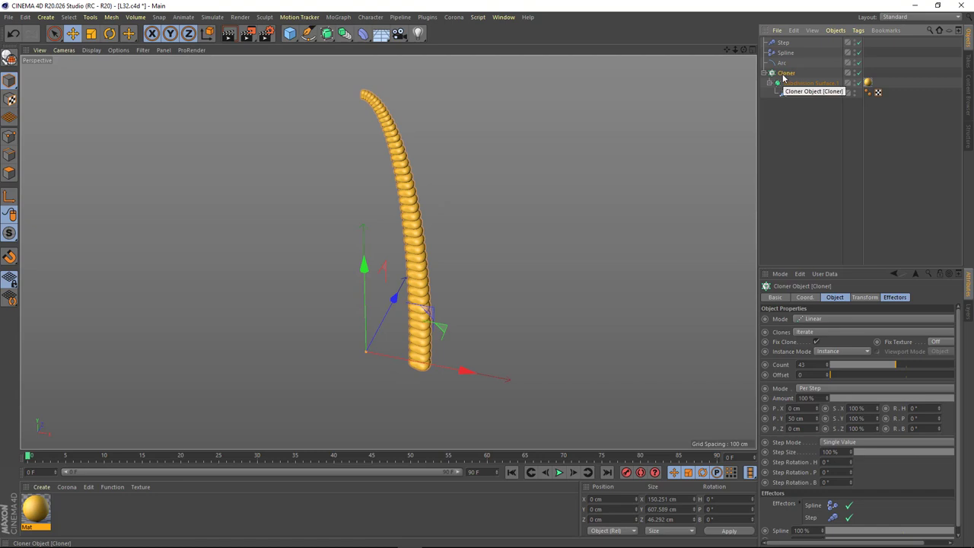
# Group the Step, Spline effector, Arc and Cloner under a Null and create an instance of it.
pyautogui.moveTo(290, 32); pyautogui.dragTo(330, 49)
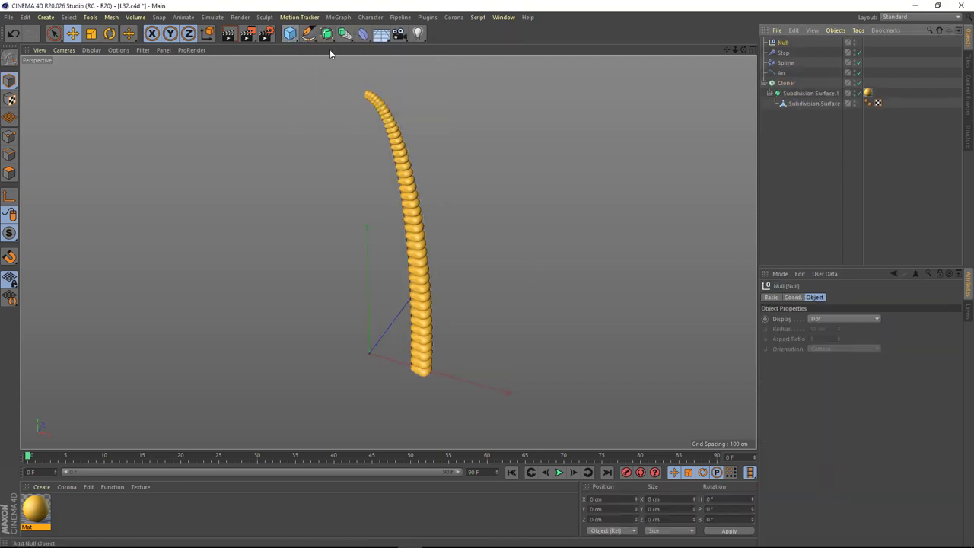
pyautogui.click(765, 83)
pyautogui.moveTo(797, 107)
pyautogui.mouseDown()
pyautogui.moveTo(775, 52)
pyautogui.moveTo(784, 44)
pyautogui.mouseUp()
pyautogui.click(782, 43)
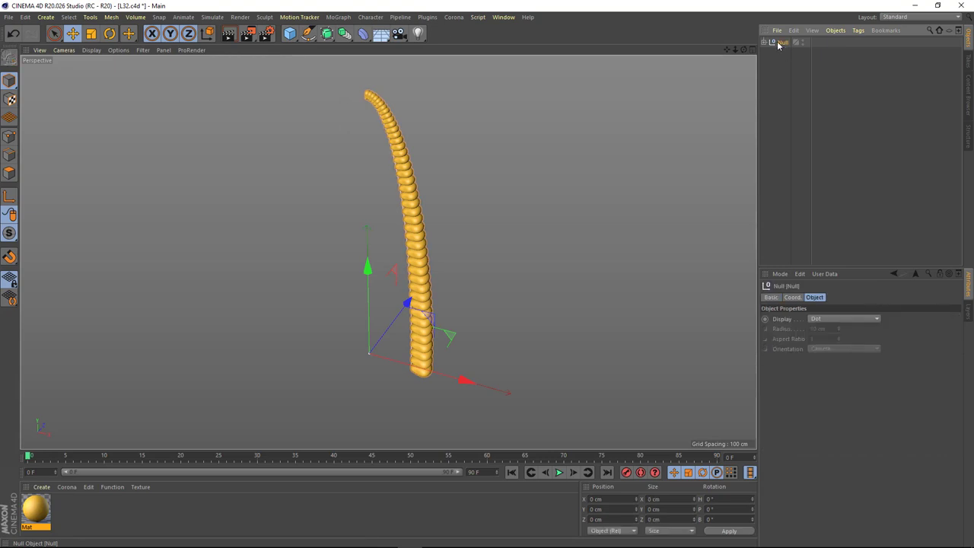
pyautogui.moveTo(344, 33); pyautogui.dragTo(525, 64)
# Clone the Null instance with a Radial Cloner in Render Instance mode, Count 24, Radius 0 cm.
pyautogui.click(339, 17)
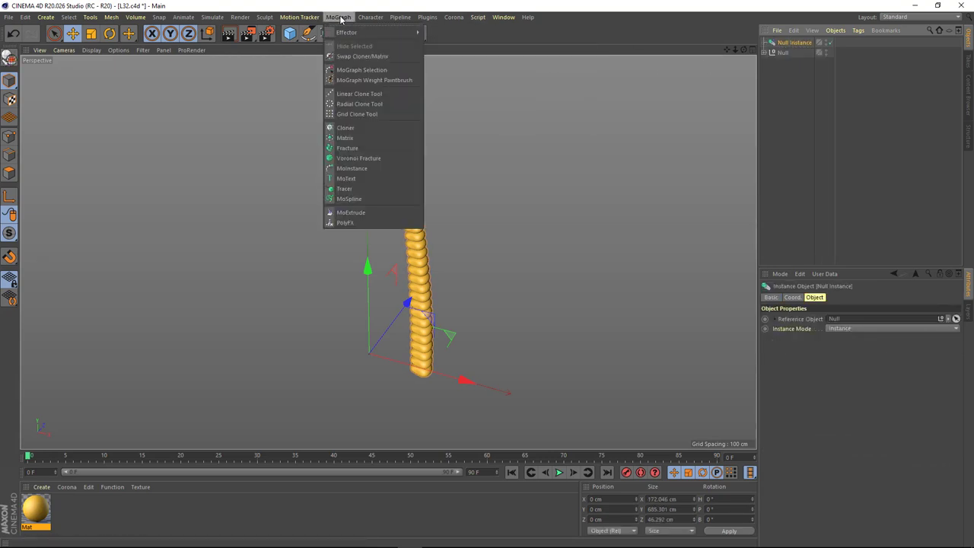
pyautogui.keyDown('alt'); pyautogui.click(353, 128); pyautogui.keyUp('alt')
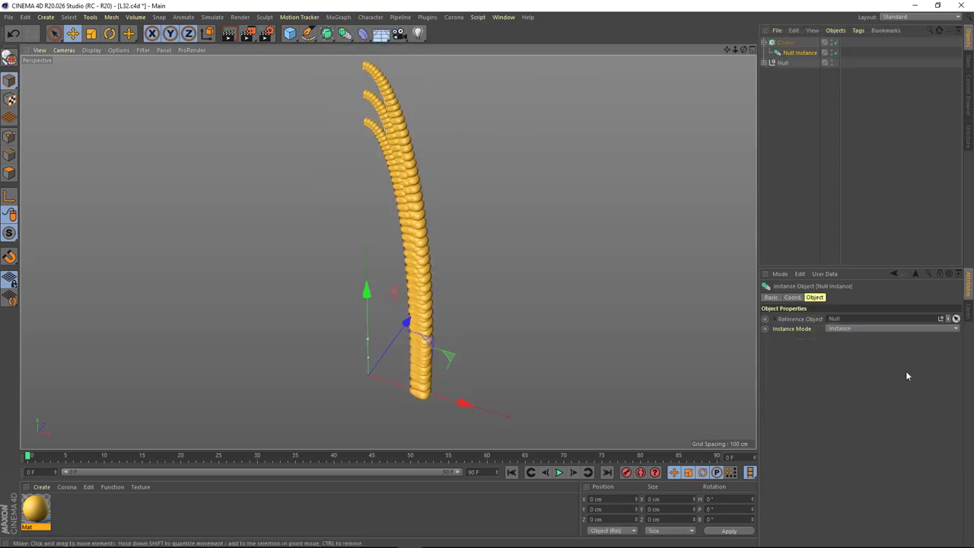
pyautogui.click(786, 43)
pyautogui.click(818, 319)
pyautogui.click(804, 350)
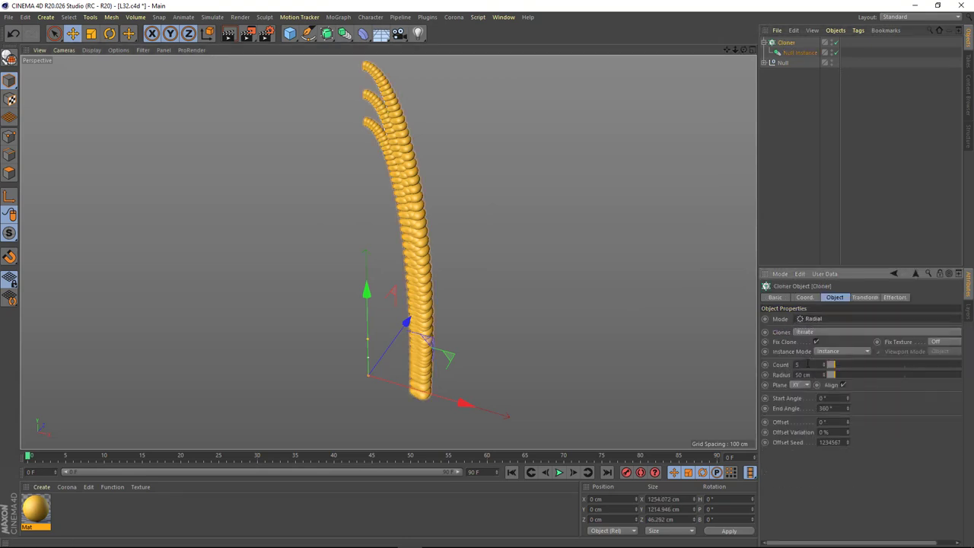
pyautogui.click(843, 372)
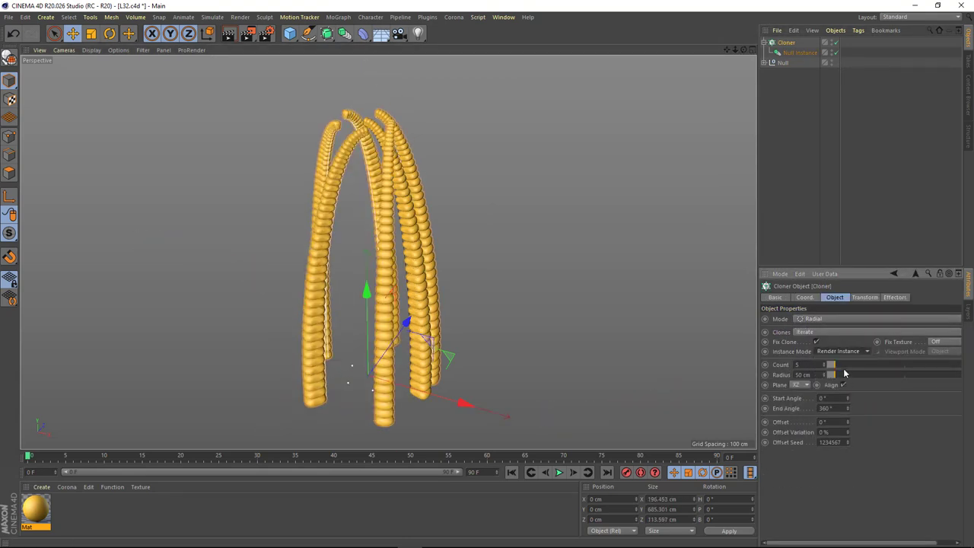
pyautogui.moveTo(831, 365)
pyautogui.mouseDown()
pyautogui.moveTo(846, 364)
pyautogui.moveTo(812, 375)
pyautogui.moveTo(864, 362)
pyautogui.mouseUp()
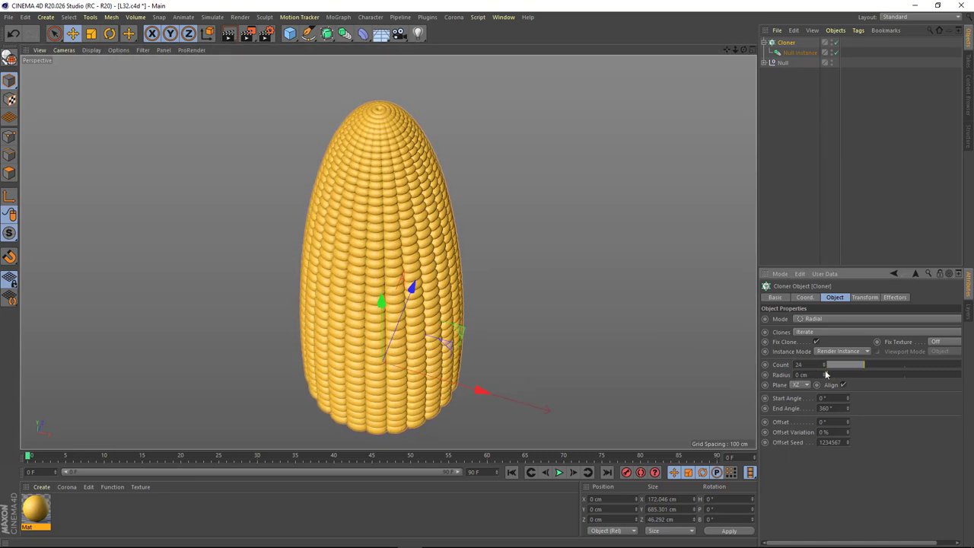
# Raise the radial Cloner's Count to 29 kernel columns.
pyautogui.keyDown('alt'); pyautogui.moveTo(394, 210); pyautogui.dragTo(684, 371); pyautogui.keyUp('alt')
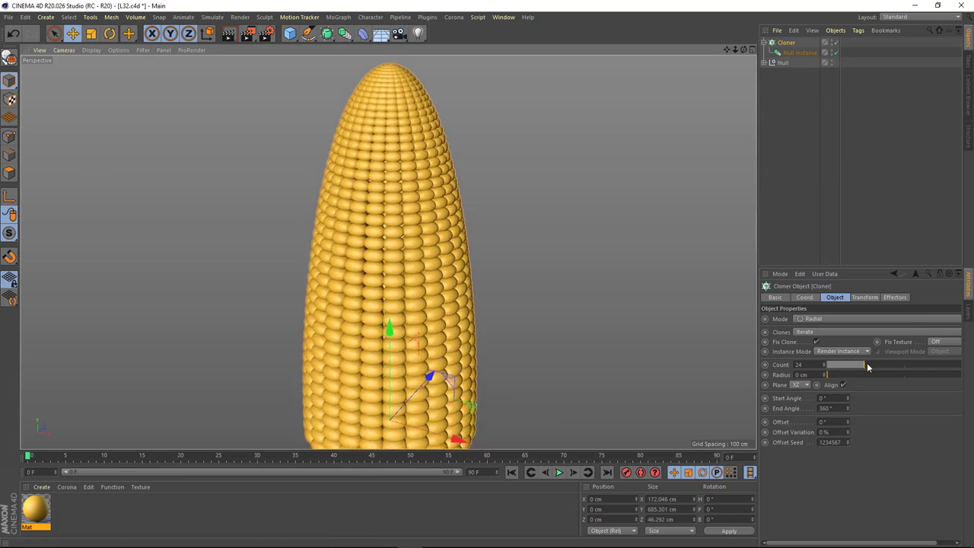
pyautogui.moveTo(867, 366); pyautogui.dragTo(874, 367)
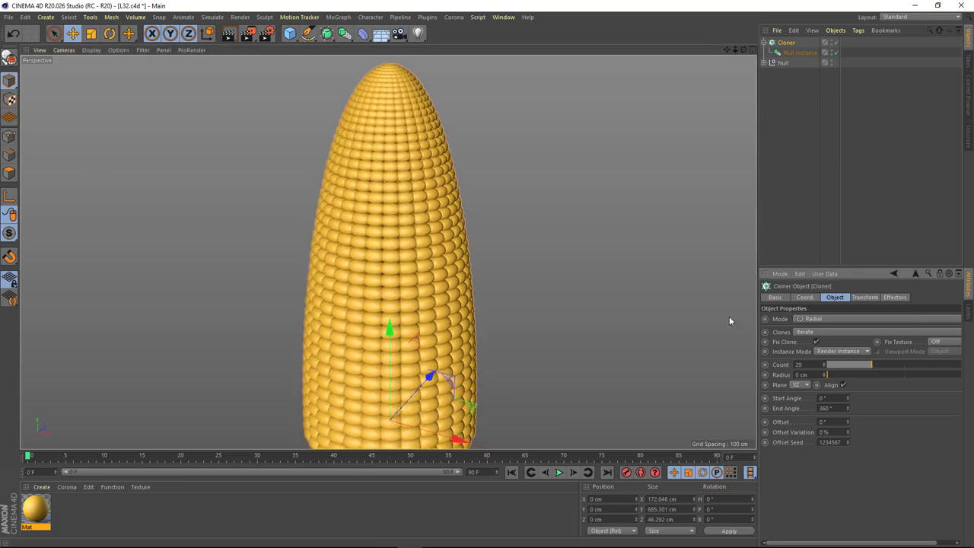
pyautogui.moveTo(729, 316)
pyautogui.keyDown('alt'); pyautogui.mouseDown()
pyautogui.moveTo(404, 242)
pyautogui.moveTo(672, 345)
pyautogui.mouseUp(); pyautogui.keyUp('alt')
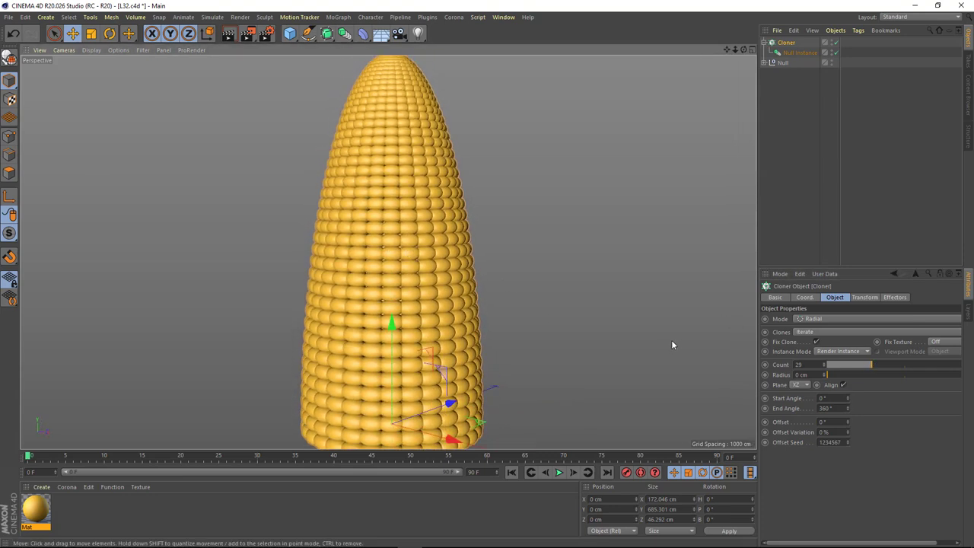
# Increase the inner column Cloner's Count to 46 kernels per column.
pyautogui.click(764, 62)
pyautogui.click(774, 113)
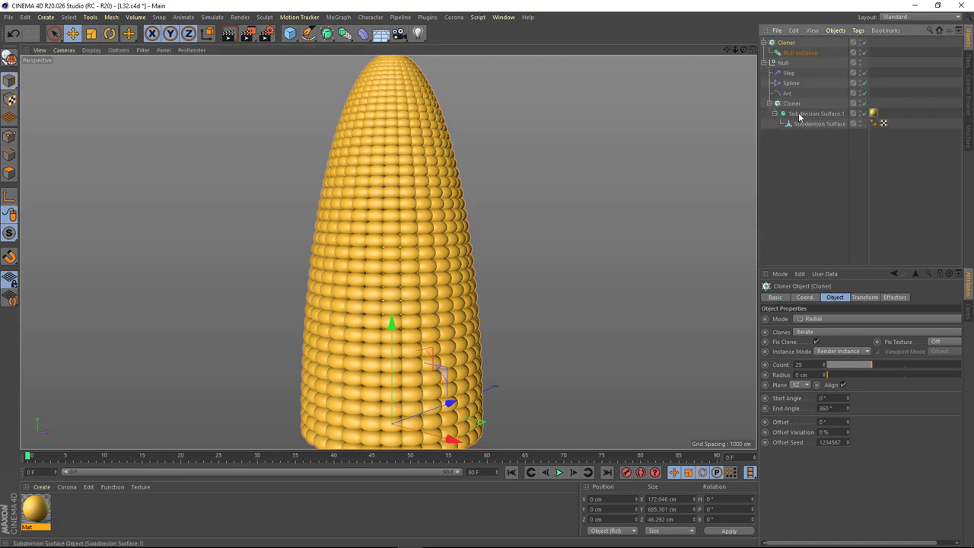
pyautogui.click(795, 112)
pyautogui.click(791, 104)
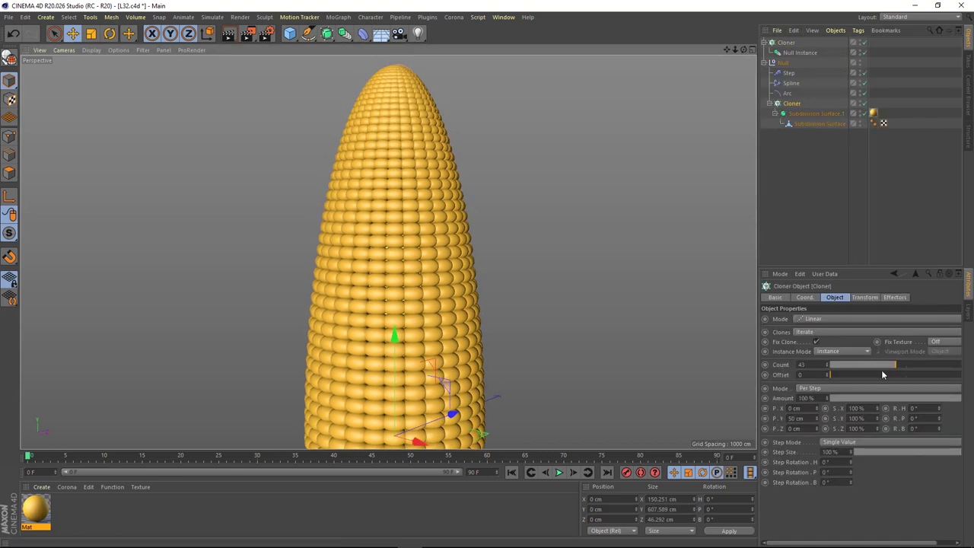
pyautogui.moveTo(896, 364); pyautogui.dragTo(902, 368)
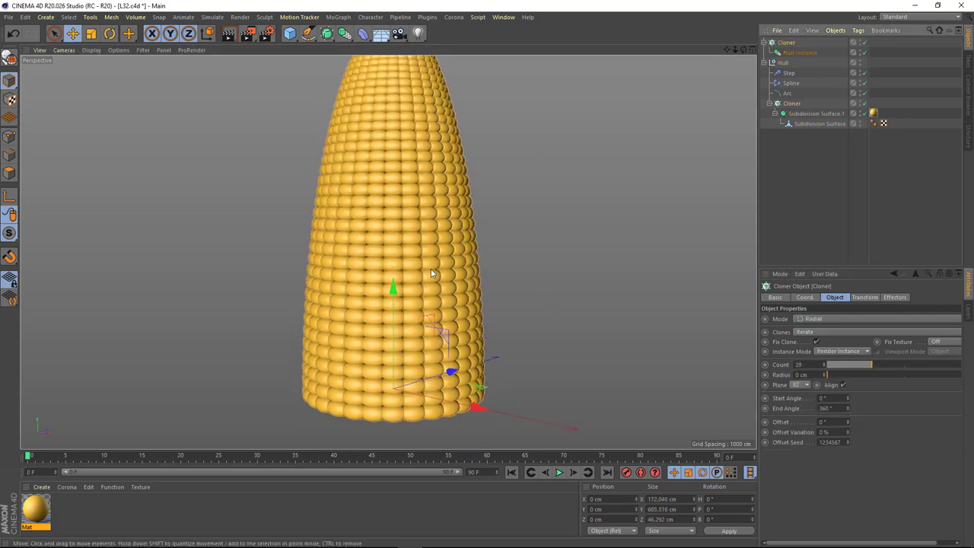
# Reduce the radial Count to 26 columns and select the Step effector.
pyautogui.keyDown('alt'); pyautogui.moveTo(430, 273); pyautogui.dragTo(551, 303); pyautogui.keyUp('alt')
pyautogui.moveTo(858, 370); pyautogui.dragTo(868, 369)
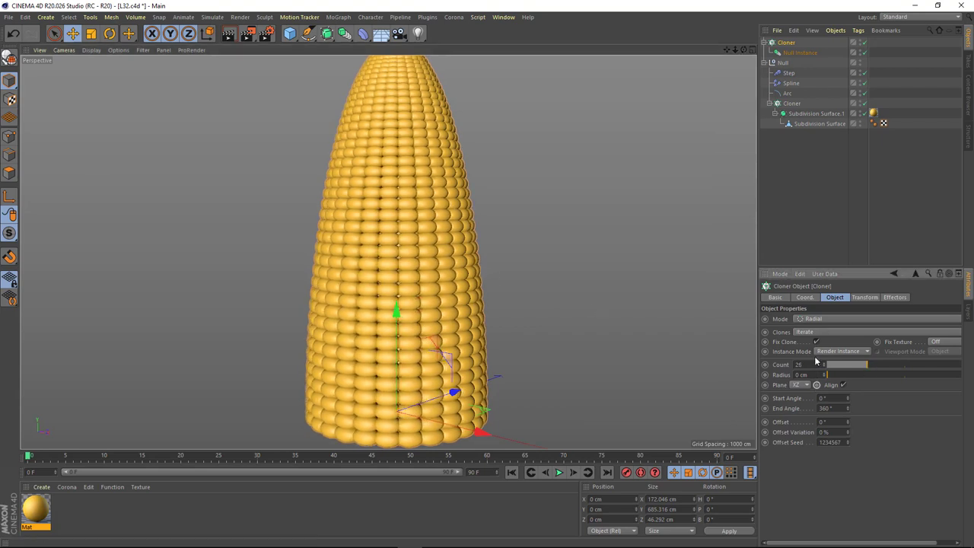
pyautogui.moveTo(391, 152)
pyautogui.keyDown('alt'); pyautogui.mouseDown()
pyautogui.moveTo(398, 202)
pyautogui.moveTo(309, 207)
pyautogui.moveTo(357, 200)
pyautogui.mouseUp(); pyautogui.keyUp('alt')
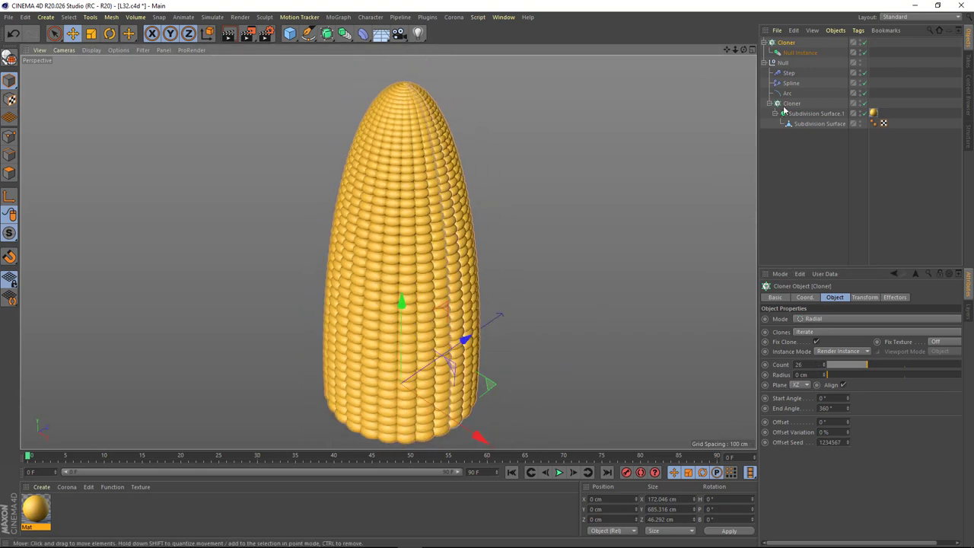
pyautogui.click(790, 73)
# Open the Step effector's spline curve in its own window beside the cob and enlarge it.
pyautogui.keyDown('alt'); pyautogui.moveTo(426, 248); pyautogui.dragTo(428, 262); pyautogui.keyUp('alt')
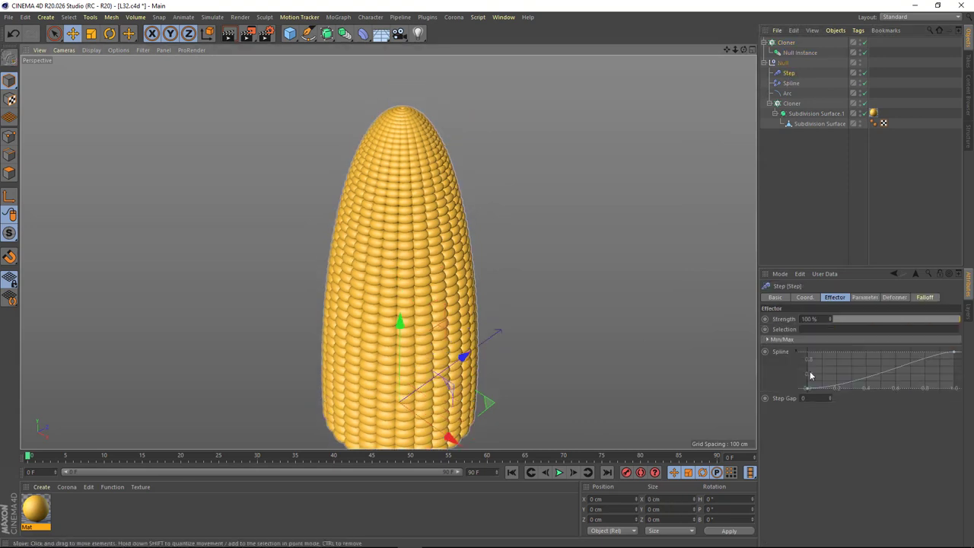
pyautogui.rightClick(860, 373)
pyautogui.click(883, 532)
pyautogui.moveTo(786, 358); pyautogui.dragTo(639, 93)
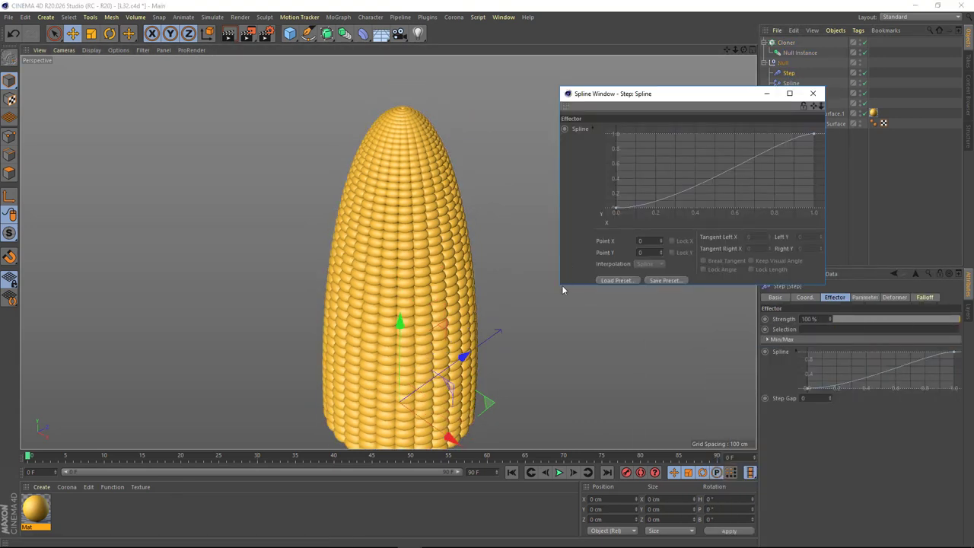
pyautogui.moveTo(562, 292); pyautogui.dragTo(446, 336)
pyautogui.moveTo(621, 94); pyautogui.dragTo(674, 98)
pyautogui.keyDown('alt'); pyautogui.moveTo(403, 205); pyautogui.dragTo(384, 187, button='middle'); pyautogui.keyUp('alt')
pyautogui.keyDown('alt'); pyautogui.moveTo(384, 187); pyautogui.dragTo(560, 242); pyautogui.keyUp('alt')
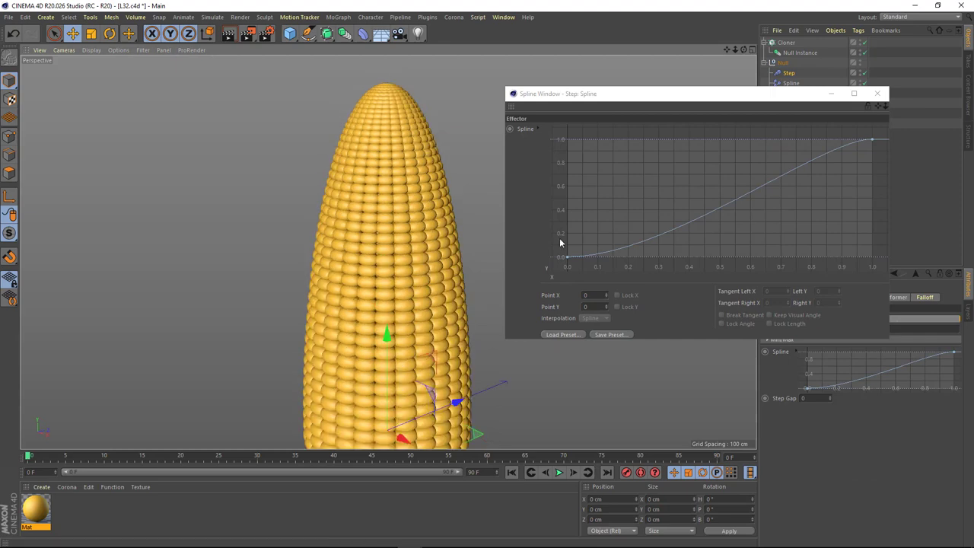
# Add a point near the top of the Step curve and shape its tangent so the curve overshoots 1.0.
pyautogui.keyDown('ctrl'); pyautogui.click(832, 152); pyautogui.keyUp('ctrl')
pyautogui.moveTo(832, 149); pyautogui.dragTo(825, 145)
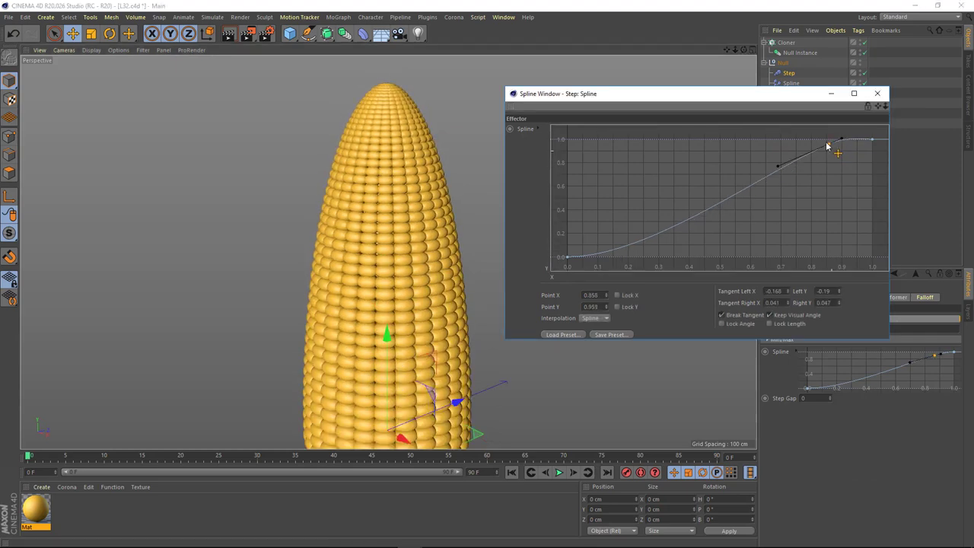
pyautogui.scroll(2, 350, 230)
pyautogui.scroll(2, 350, 230)
pyautogui.keyDown('alt'); pyautogui.moveTo(350, 230); pyautogui.dragTo(808, 159); pyautogui.keyUp('alt')
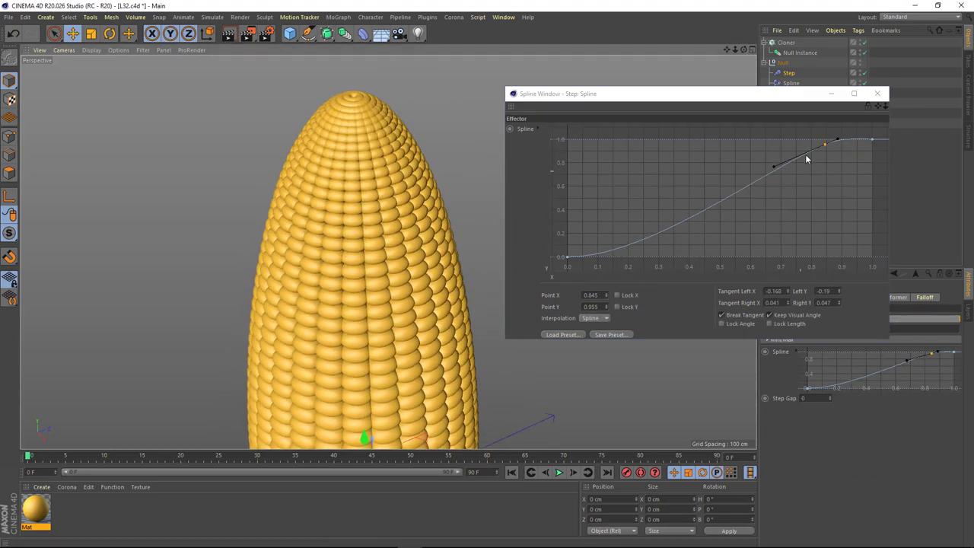
pyautogui.moveTo(835, 162); pyautogui.dragTo(847, 154, button='middle')
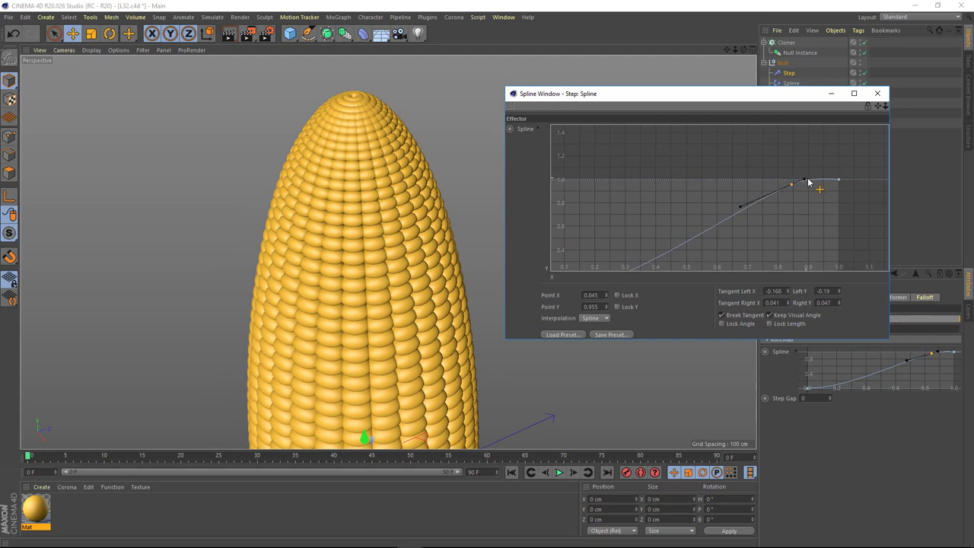
pyautogui.moveTo(808, 182); pyautogui.dragTo(820, 173)
pyautogui.moveTo(792, 187); pyautogui.dragTo(786, 184)
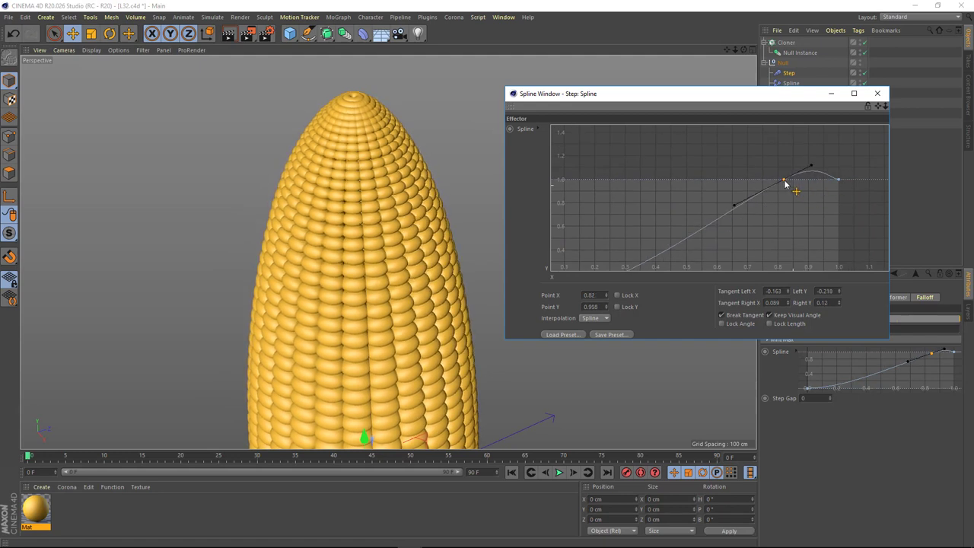
pyautogui.keyDown('alt'); pyautogui.moveTo(381, 152); pyautogui.dragTo(362, 141); pyautogui.keyUp('alt')
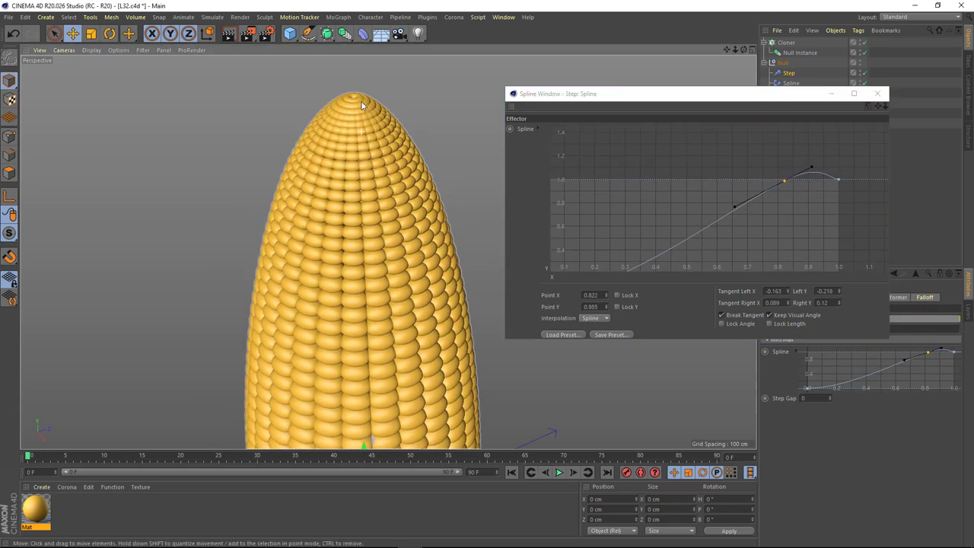
pyautogui.click(838, 181)
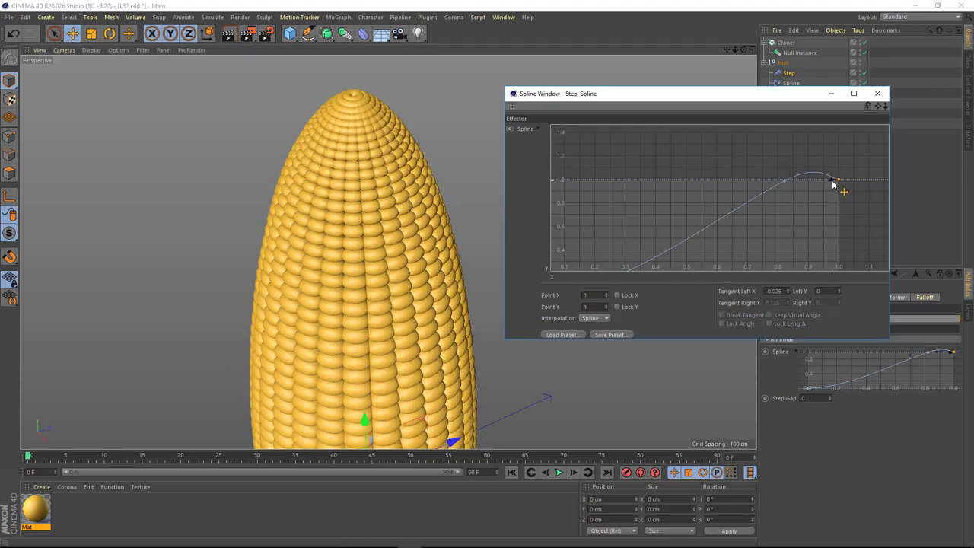
pyautogui.press('h')
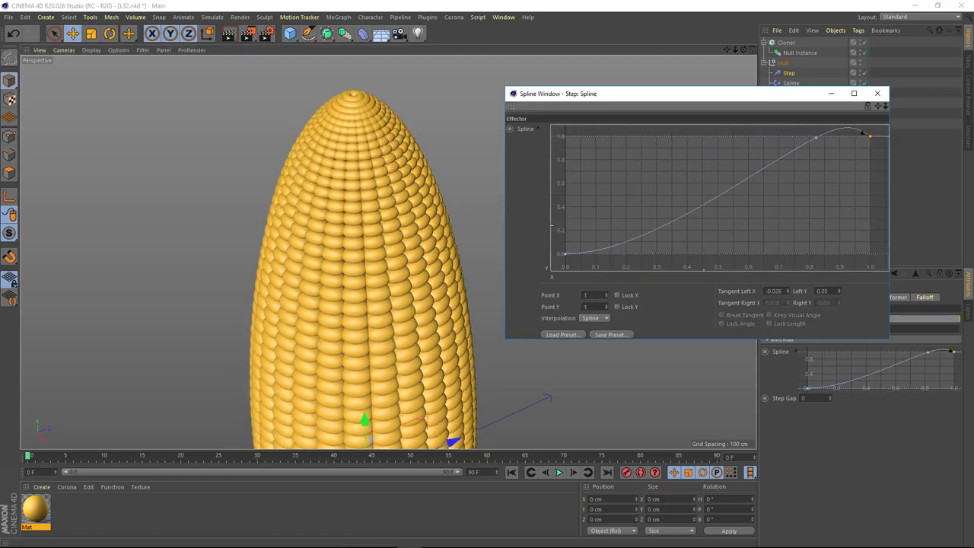
pyautogui.moveTo(408, 266)
pyautogui.keyDown('alt'); pyautogui.mouseDown()
pyautogui.moveTo(381, 213)
pyautogui.moveTo(387, 178)
pyautogui.moveTo(370, 206)
pyautogui.mouseUp(); pyautogui.keyUp('alt')
# Close the curve window and set the radial cloner's kernel count to 4.
pyautogui.click(861, 88)
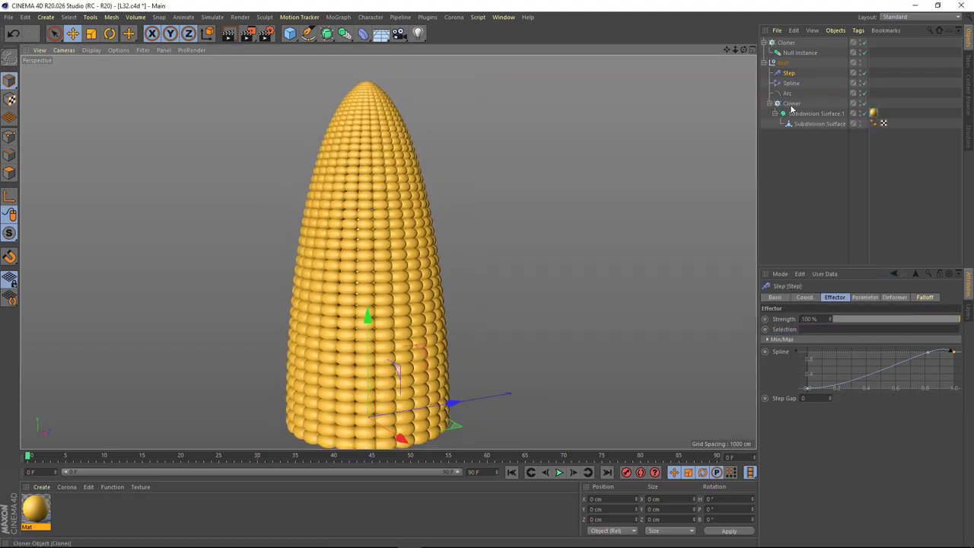
pyautogui.click(793, 104)
pyautogui.moveTo(900, 363)
pyautogui.mouseDown()
pyautogui.moveTo(876, 365)
pyautogui.moveTo(904, 367)
pyautogui.mouseUp()
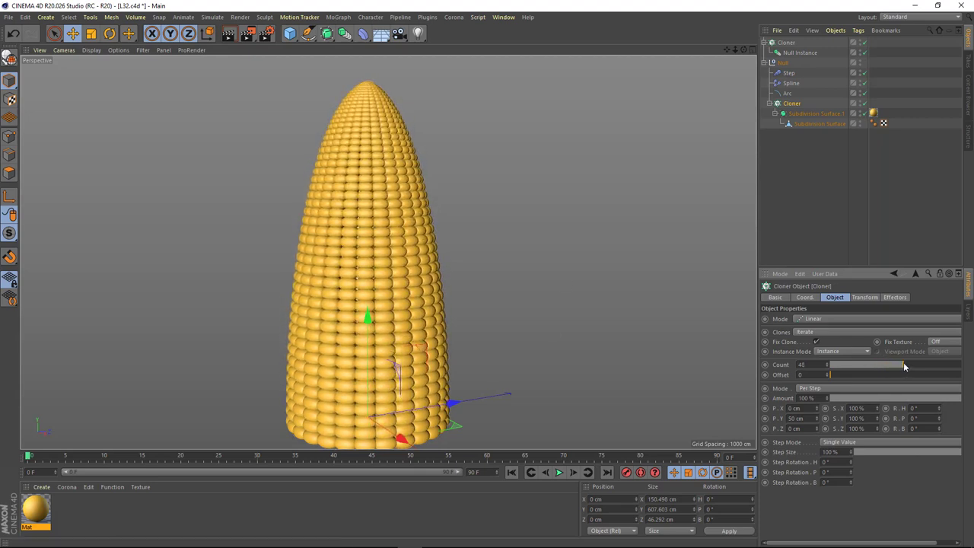
pyautogui.doubleClick(803, 364)
pyautogui.write('4')
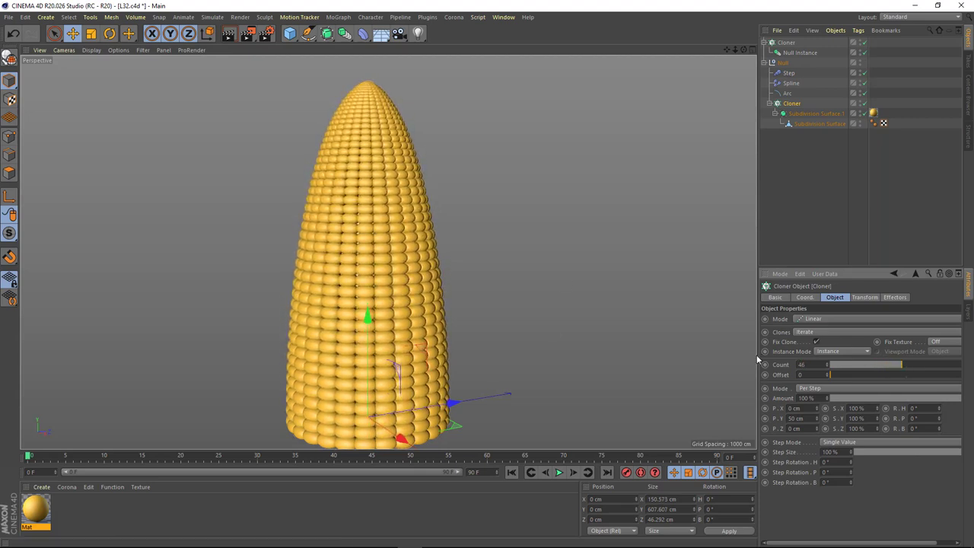
pyautogui.moveTo(391, 261)
pyautogui.keyDown('alt'); pyautogui.mouseDown()
pyautogui.moveTo(419, 235)
pyautogui.moveTo(432, 239)
pyautogui.mouseUp(); pyautogui.keyUp('alt')
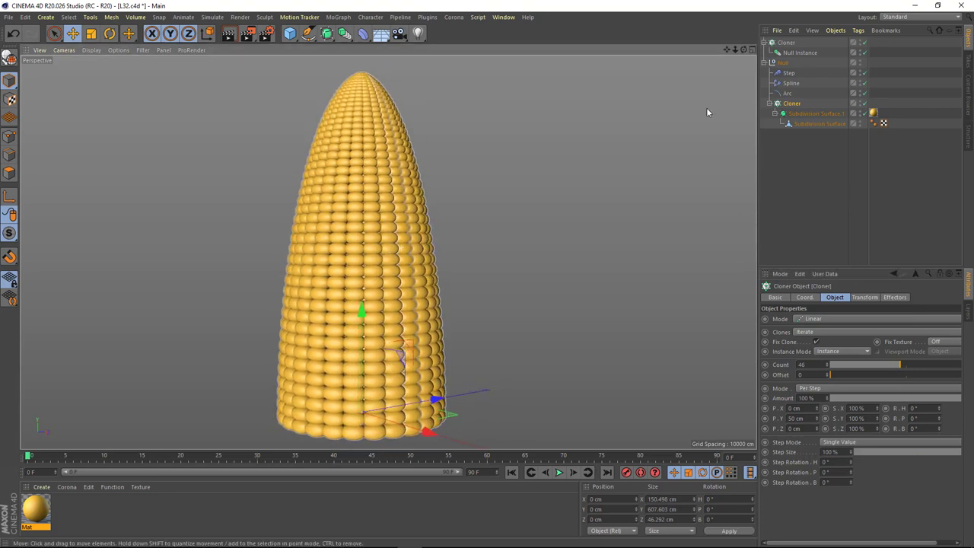
pyautogui.click(786, 42)
pyautogui.moveTo(821, 366); pyautogui.dragTo(824, 366)
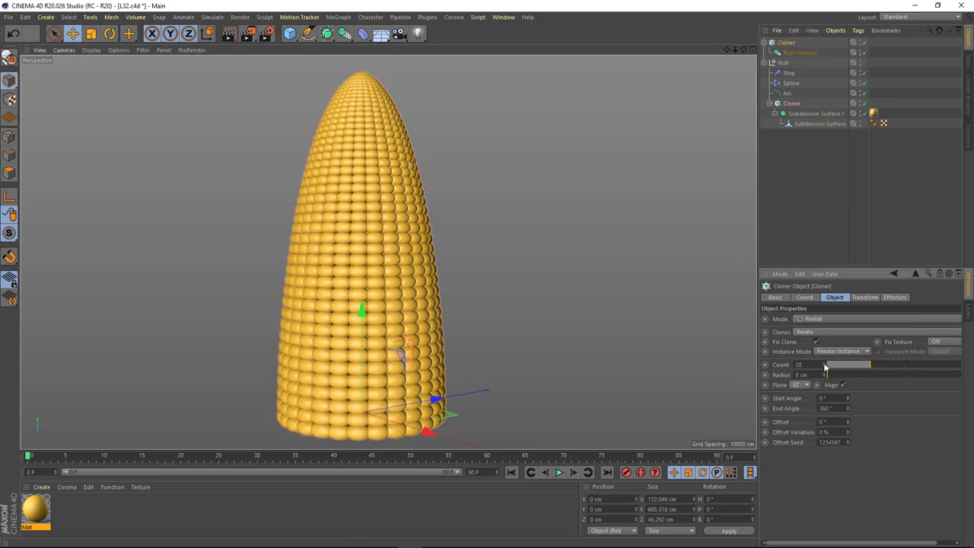
pyautogui.click(445, 300)
pyautogui.moveTo(446, 300)
pyautogui.keyDown('alt'); pyautogui.mouseDown()
pyautogui.moveTo(496, 290)
pyautogui.moveTo(413, 298)
pyautogui.moveTo(409, 220)
pyautogui.mouseUp(); pyautogui.keyUp('alt')
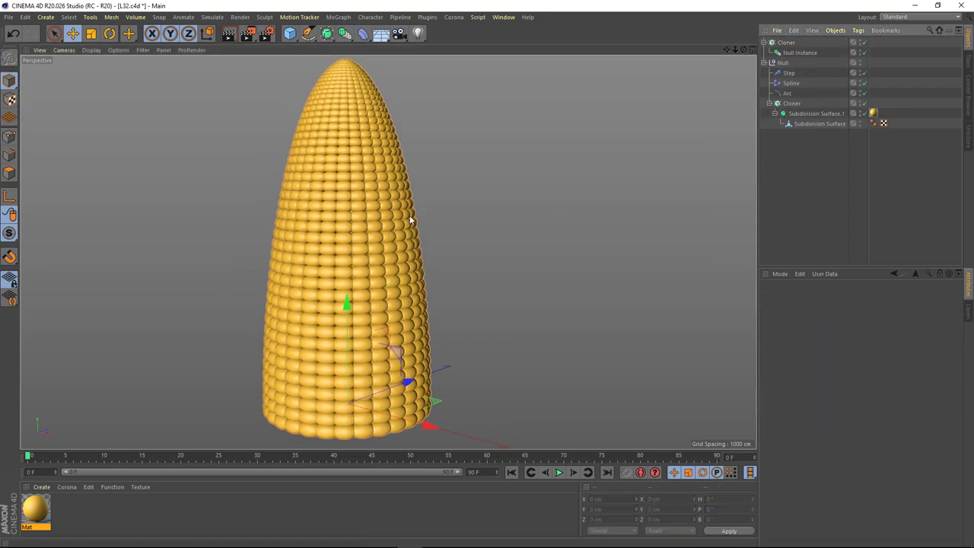
pyautogui.scroll(3, 409, 219)
pyautogui.scroll(4, 322, 210)
pyautogui.scroll(1, 322, 211)
# Reduce the radial cloner's kernel columns to 27.
pyautogui.click(786, 42)
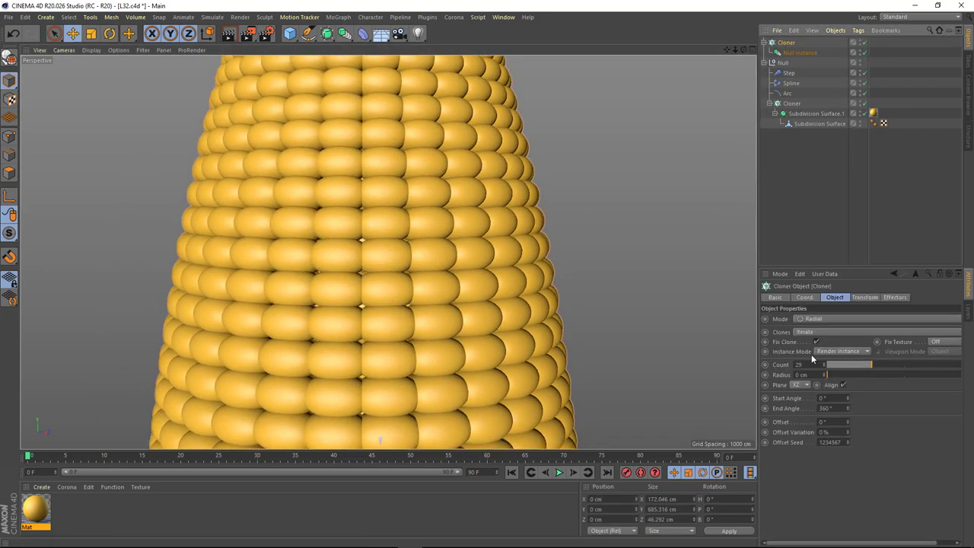
pyautogui.moveTo(823, 364); pyautogui.dragTo(752, 366)
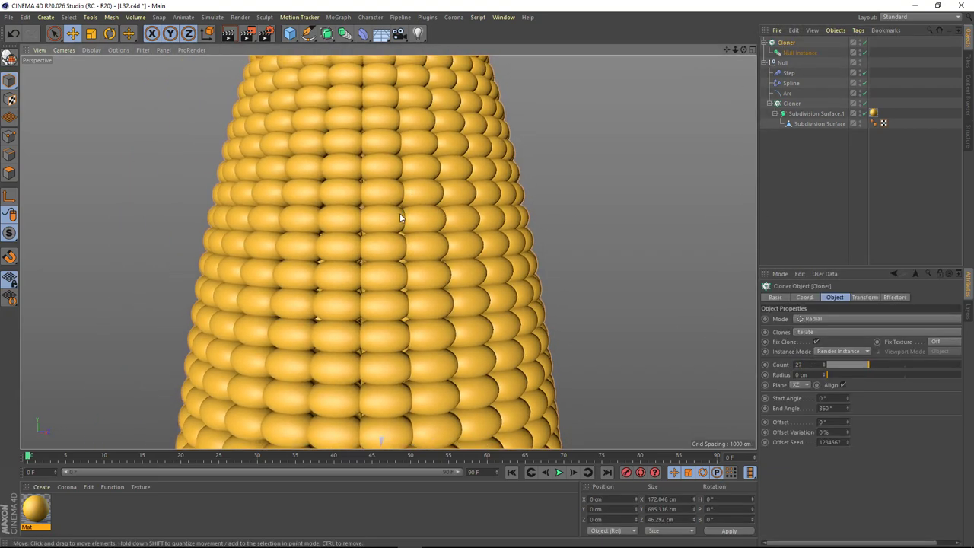
pyautogui.scroll(-2, 399, 219)
pyautogui.scroll(-3, 408, 235)
pyautogui.scroll(-2, 366, 240)
pyautogui.scroll(-1, 328, 247)
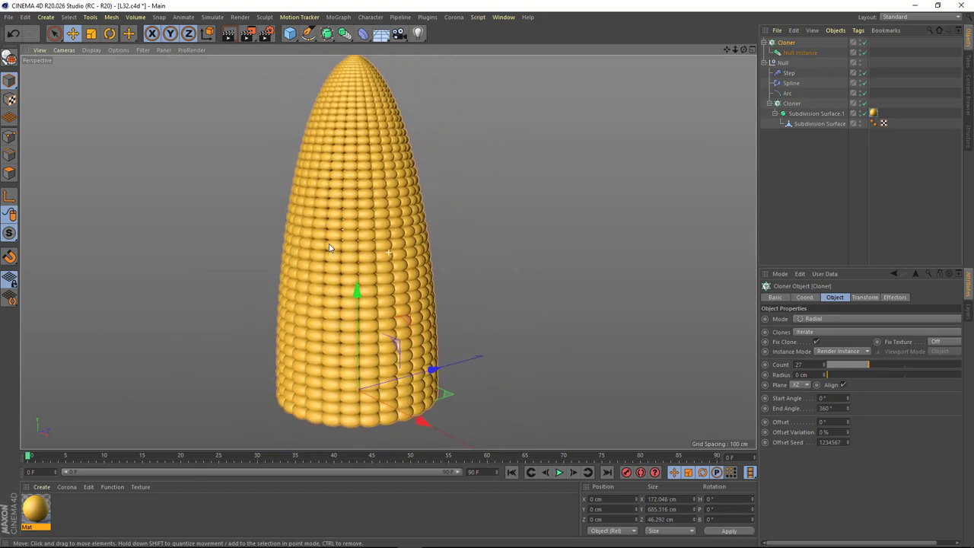
pyautogui.scroll(-1, 343, 240)
pyautogui.scroll(-1, 369, 235)
pyautogui.scroll(-1, 369, 252)
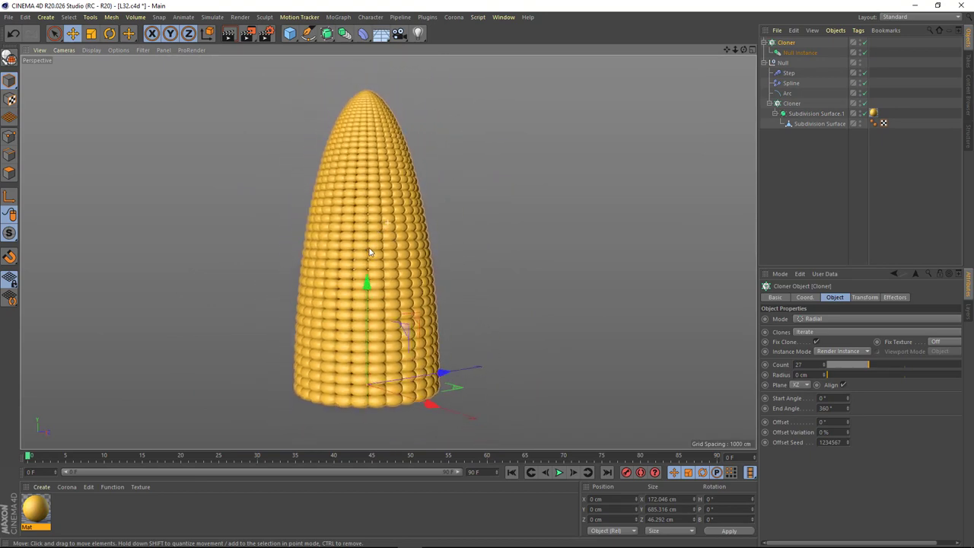
pyautogui.moveTo(370, 252)
pyautogui.keyDown('alt'); pyautogui.mouseDown()
pyautogui.moveTo(448, 295)
pyautogui.moveTo(428, 285)
pyautogui.mouseUp(); pyautogui.keyUp('alt')
# Set the Arc spline's start angle to 4°.
pyautogui.click(767, 63)
pyautogui.click(781, 89)
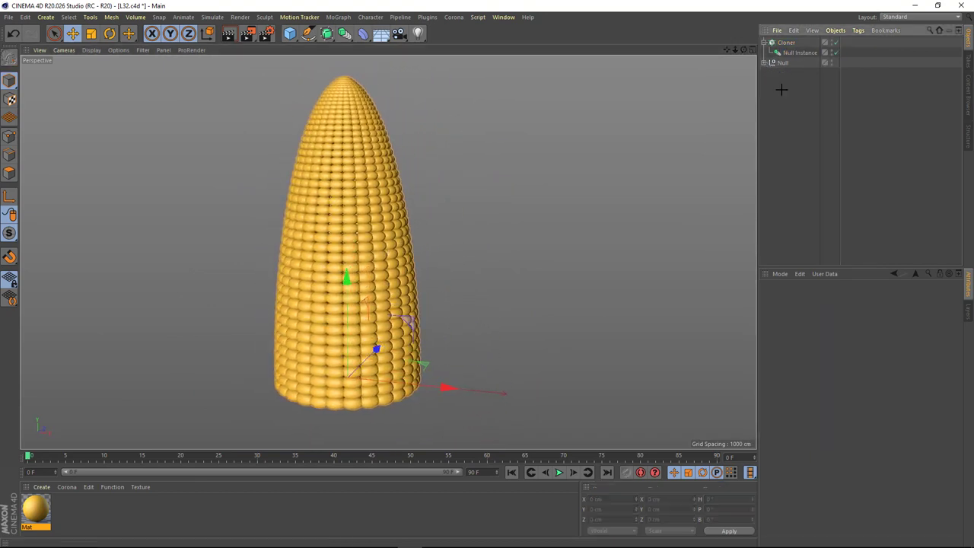
pyautogui.keyDown('alt'); pyautogui.moveTo(408, 240); pyautogui.dragTo(447, 247, button='middle'); pyautogui.keyUp('alt')
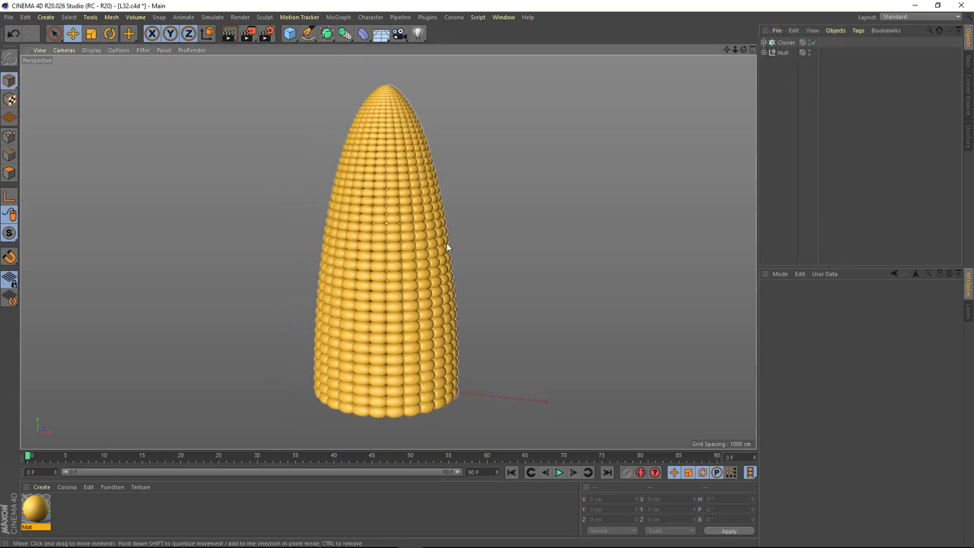
pyautogui.click(768, 52)
pyautogui.click(787, 82)
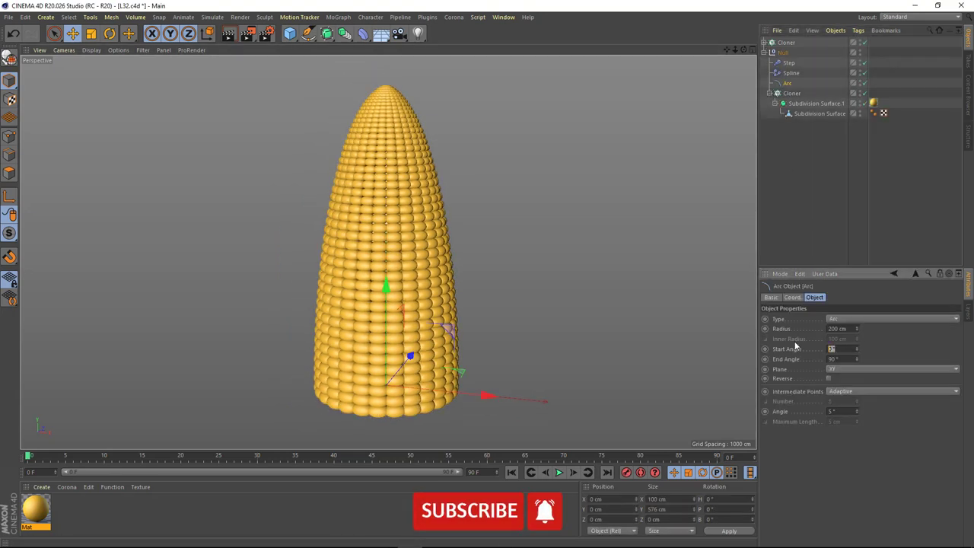
pyautogui.press('Return')
pyautogui.moveTo(417, 265)
pyautogui.keyDown('alt'); pyautogui.mouseDown()
pyautogui.moveTo(421, 253)
pyautogui.moveTo(485, 271)
pyautogui.mouseUp(); pyautogui.keyUp('alt')
pyautogui.click(813, 206)
pyautogui.click(768, 52)
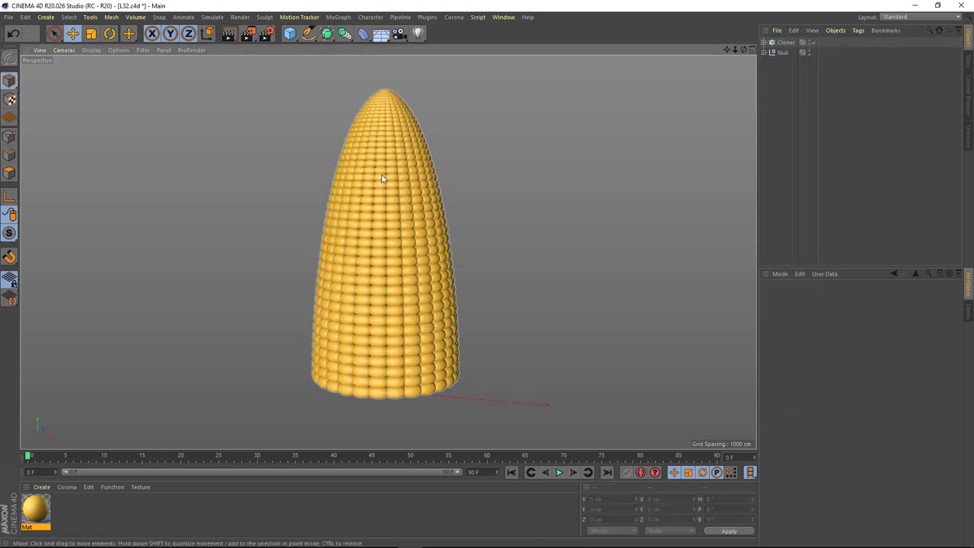
# Inspect the corn with wireframe-on-shading, then return to plain shading.
pyautogui.moveTo(383, 178)
pyautogui.keyDown('alt'); pyautogui.mouseDown()
pyautogui.moveTo(402, 285)
pyautogui.moveTo(302, 110)
pyautogui.moveTo(370, 261)
pyautogui.moveTo(439, 267)
pyautogui.moveTo(397, 309)
pyautogui.moveTo(428, 215)
pyautogui.moveTo(428, 326)
pyautogui.moveTo(458, 379)
pyautogui.moveTo(523, 362)
pyautogui.moveTo(420, 274)
pyautogui.moveTo(487, 319)
pyautogui.moveTo(459, 285)
pyautogui.moveTo(451, 161)
pyautogui.moveTo(426, 197)
pyautogui.mouseUp(); pyautogui.keyUp('alt')
pyautogui.click(91, 49)
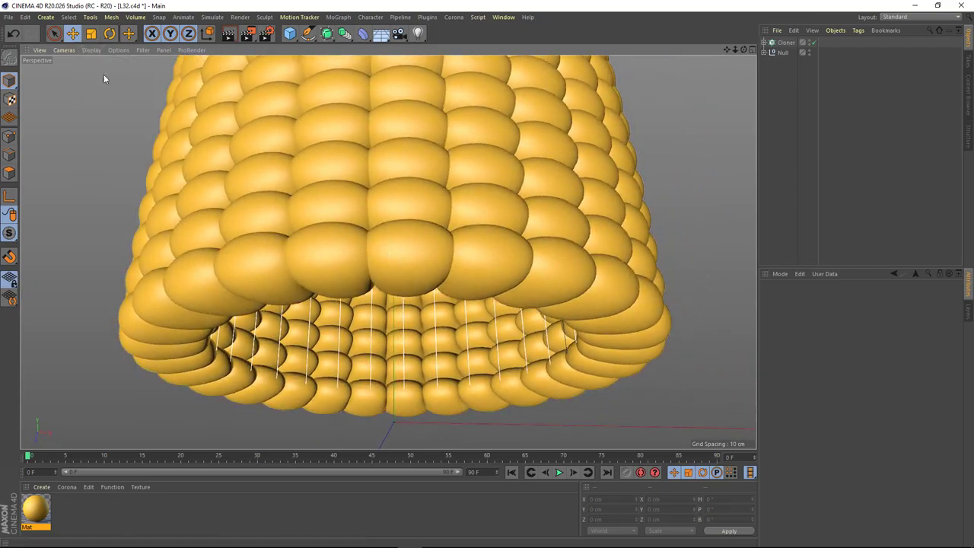
pyautogui.click(105, 74)
pyautogui.keyDown('alt'); pyautogui.moveTo(405, 305); pyautogui.dragTo(405, 349); pyautogui.keyUp('alt')
pyautogui.scroll(-3, 404, 334)
pyautogui.scroll(-1, 399, 304)
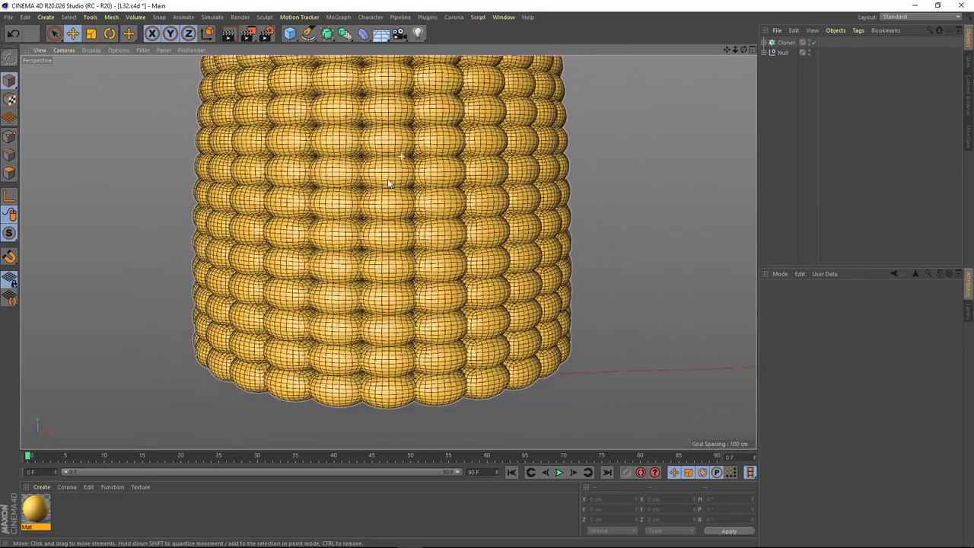
pyautogui.scroll(-2, 395, 266)
pyautogui.scroll(-2, 394, 261)
pyautogui.press('n')
pyautogui.press('a')
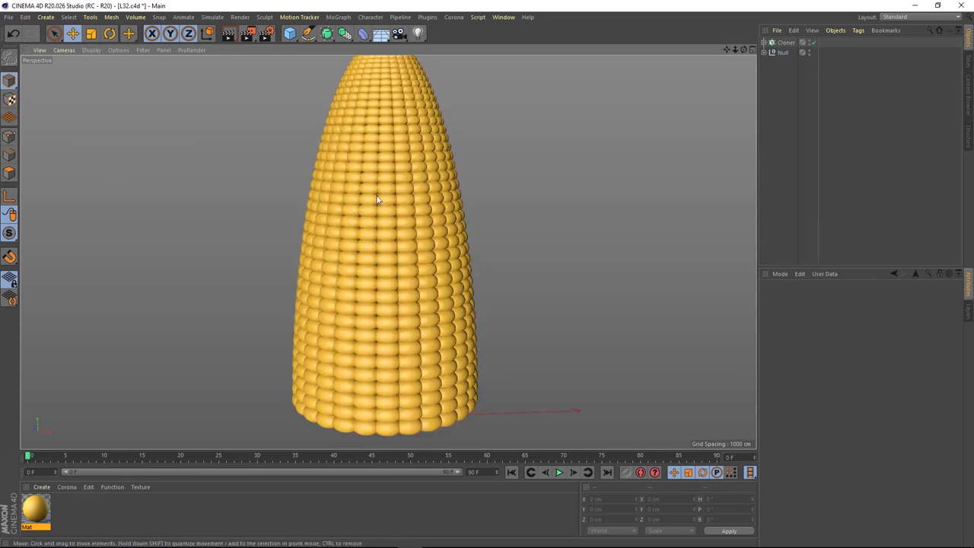
pyautogui.scroll(-2, 376, 200)
pyautogui.scroll(-2, 394, 242)
pyautogui.keyDown('alt'); pyautogui.moveTo(395, 242); pyautogui.dragTo(397, 247, button='middle'); pyautogui.keyUp('alt')
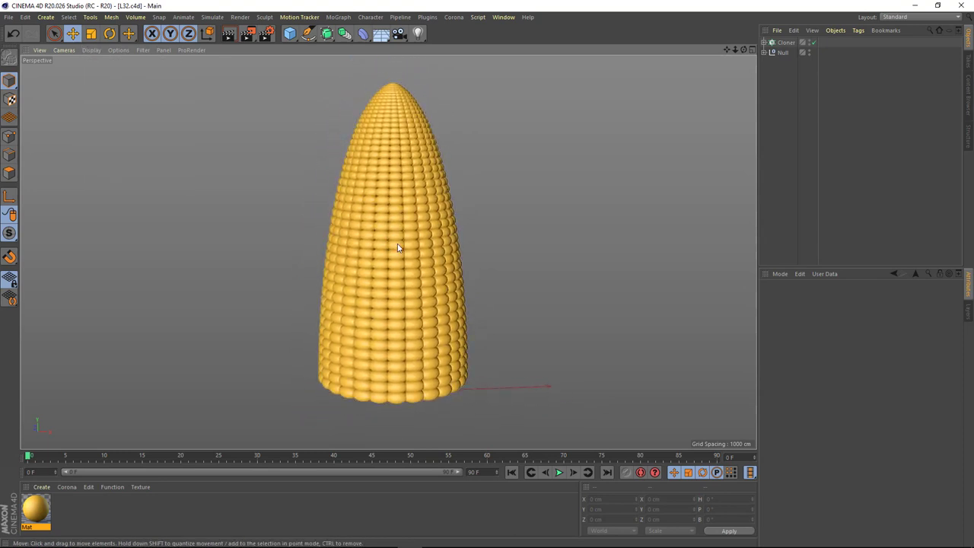
pyautogui.keyDown('alt'); pyautogui.moveTo(397, 247); pyautogui.dragTo(526, 186); pyautogui.keyUp('alt')
# Group the Cloner and Null under a new Null.1 and hide it in the viewport.
pyautogui.hotkey('alt', 'g')
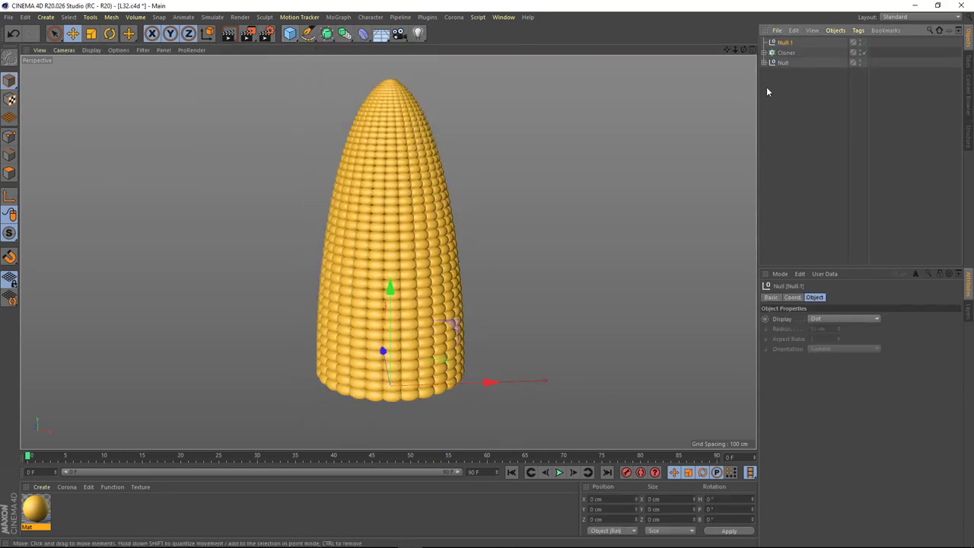
pyautogui.moveTo(767, 91); pyautogui.dragTo(786, 54)
pyautogui.click(764, 43)
pyautogui.click(813, 31)
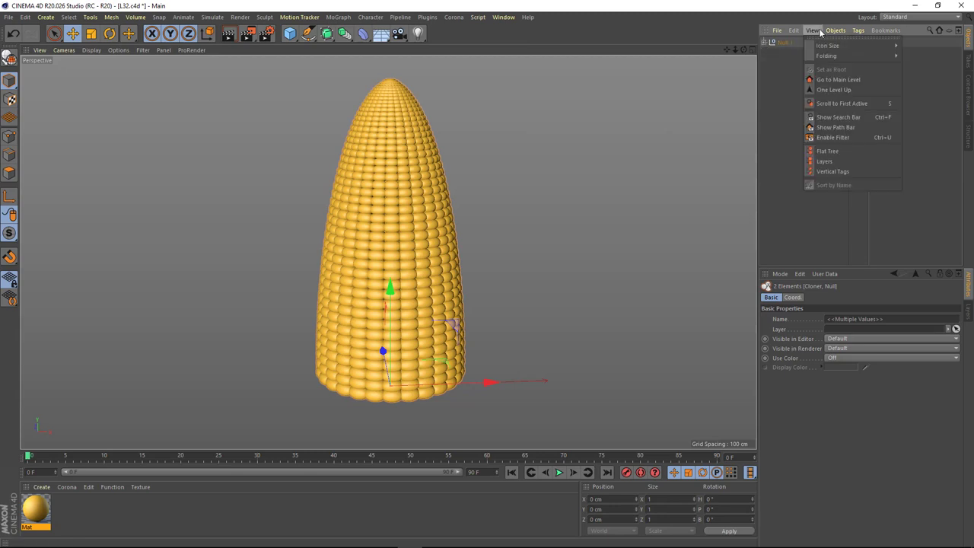
pyautogui.click(918, 69)
pyautogui.click(829, 126)
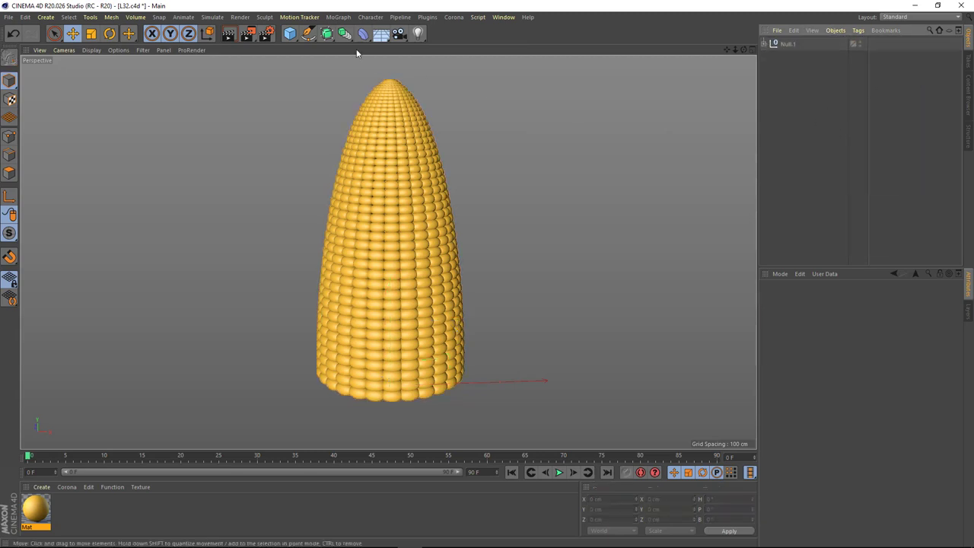
pyautogui.click(853, 43)
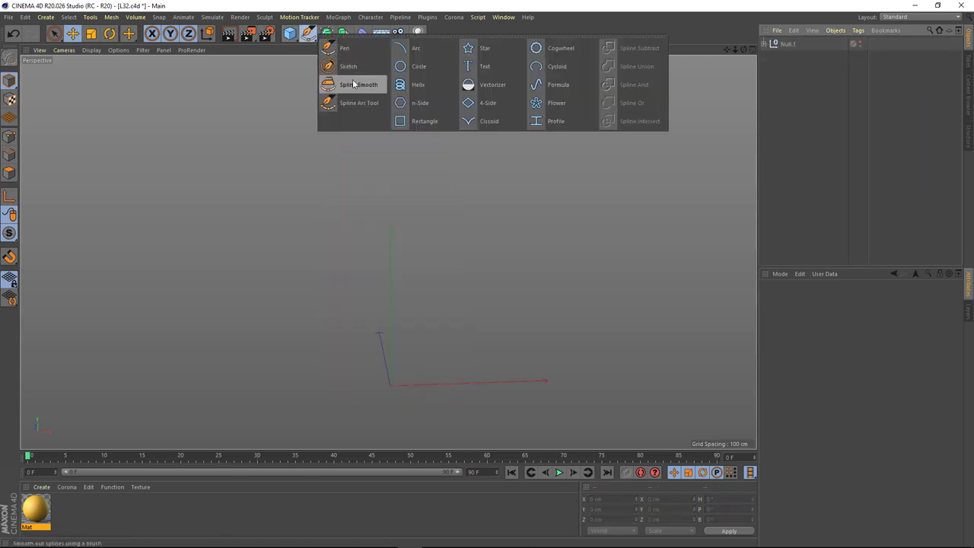
# Add a new Arc spline and a Polygon object to the scene.
pyautogui.moveTo(307, 33); pyautogui.dragTo(414, 44)
pyautogui.press('o')
pyautogui.scroll(2, 390, 299)
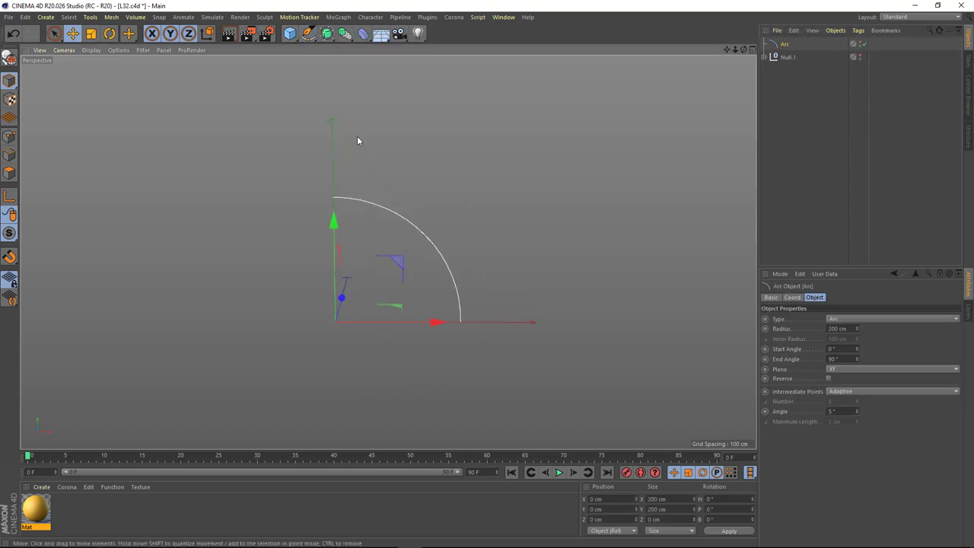
pyautogui.moveTo(291, 38); pyautogui.dragTo(373, 70)
pyautogui.moveTo(437, 73); pyautogui.dragTo(437, 72)
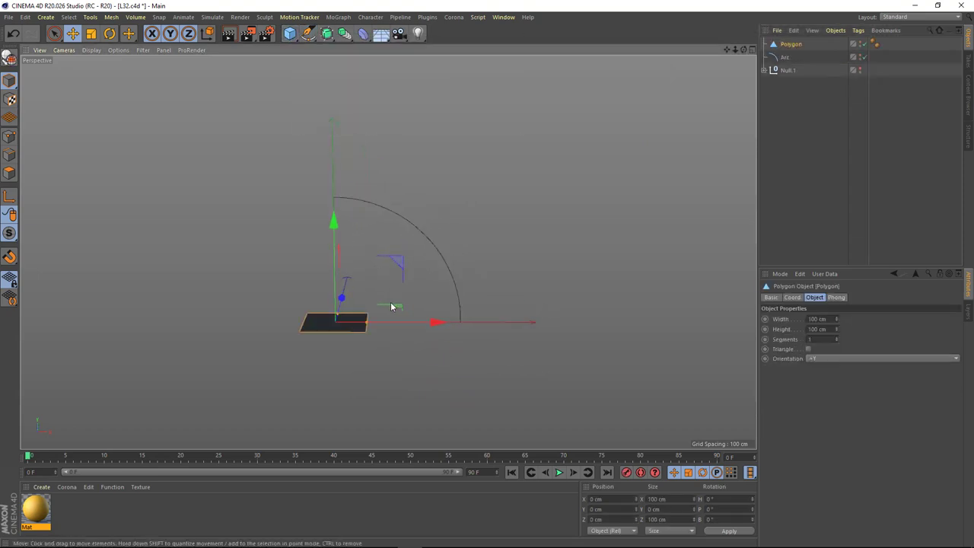
pyautogui.moveTo(391, 301)
pyautogui.keyDown('alt'); pyautogui.mouseDown()
pyautogui.moveTo(357, 346)
pyautogui.moveTo(482, 332)
pyautogui.mouseUp(); pyautogui.keyUp('alt')
# Make the Polygon a tall 8-segment triangle, 120 cm wide, facing -X.
pyautogui.click(808, 349)
pyautogui.click(91, 50)
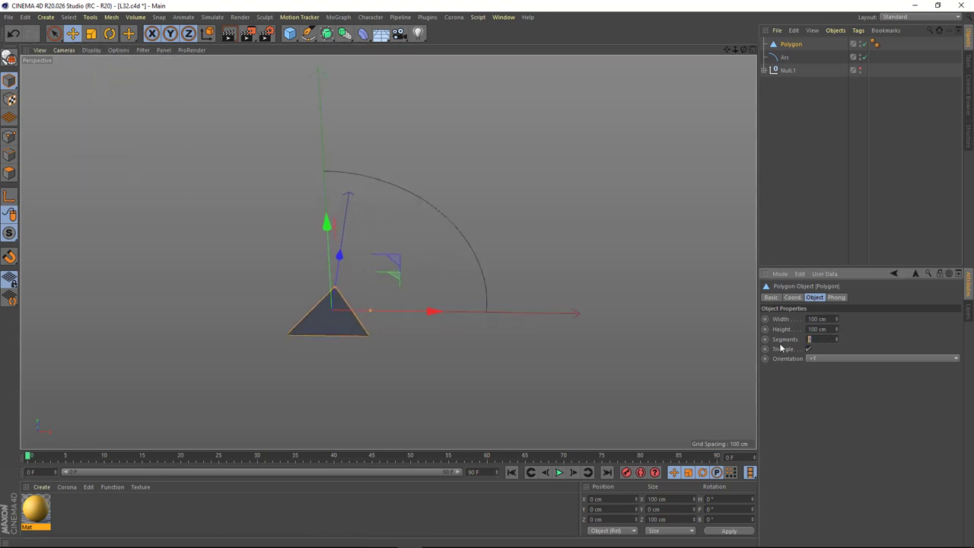
pyautogui.moveTo(335, 289)
pyautogui.mouseDown()
pyautogui.moveTo(342, 252)
pyautogui.moveTo(362, 258)
pyautogui.mouseUp()
pyautogui.click(836, 322)
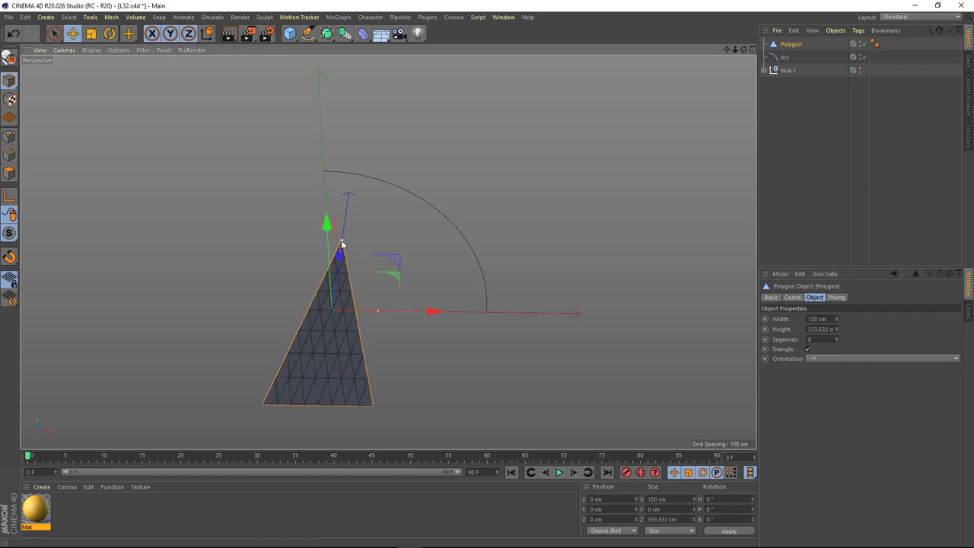
pyautogui.click(826, 359)
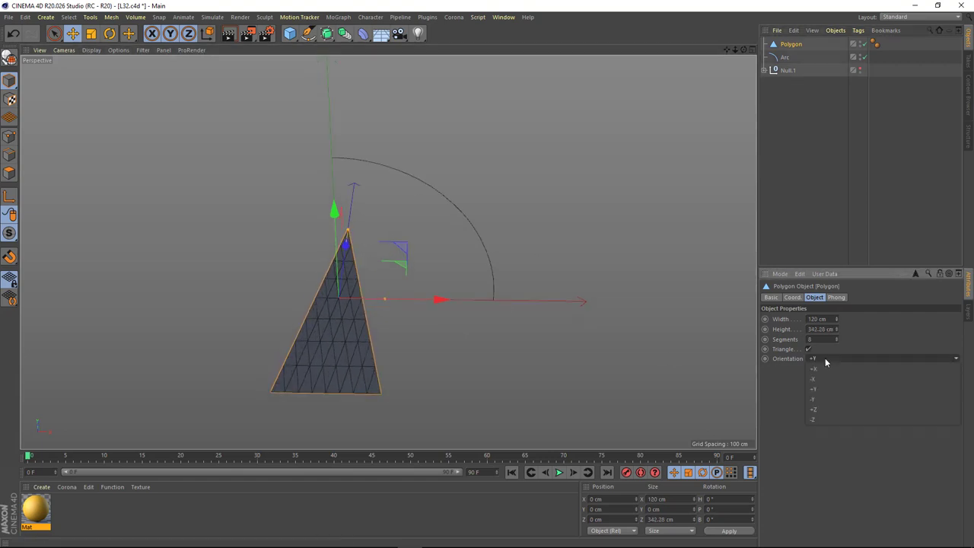
pyautogui.click(821, 379)
pyautogui.moveTo(332, 291)
pyautogui.keyDown('alt'); pyautogui.mouseDown()
pyautogui.moveTo(284, 262)
pyautogui.moveTo(366, 281)
pyautogui.mouseUp(); pyautogui.keyUp('alt')
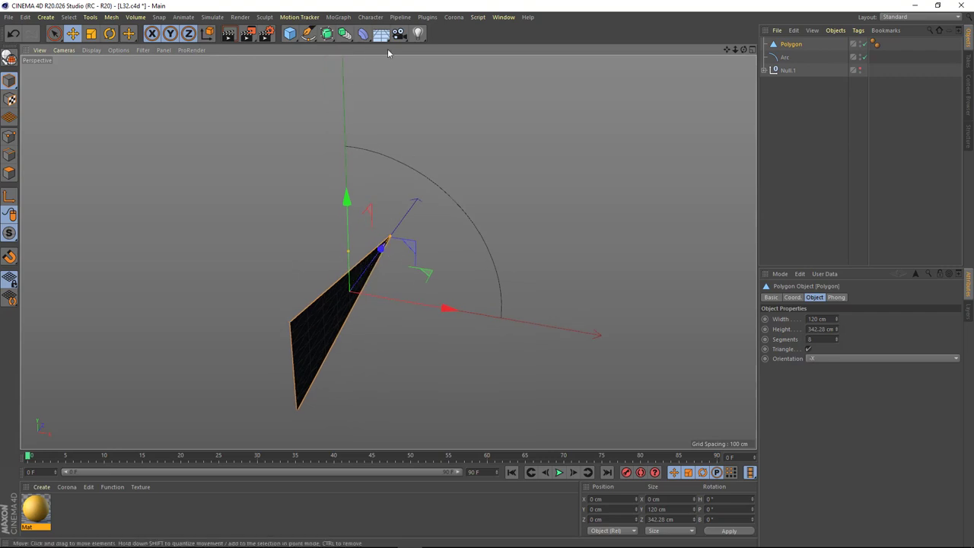
pyautogui.click(366, 38)
# Put a Spline Wrap under the Polygon, link it to the Arc, and set its axis to +Z.
pyautogui.click(473, 143)
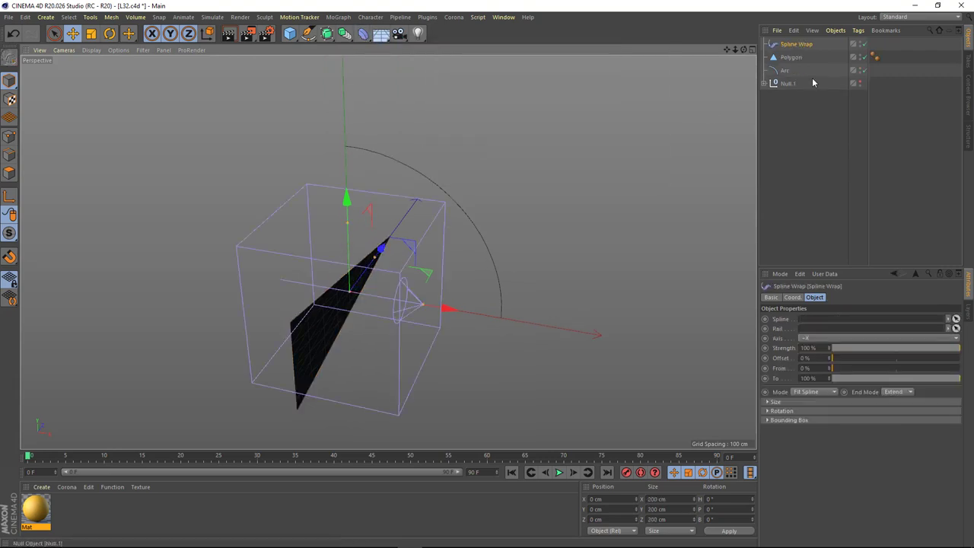
pyautogui.moveTo(789, 61); pyautogui.dragTo(793, 61)
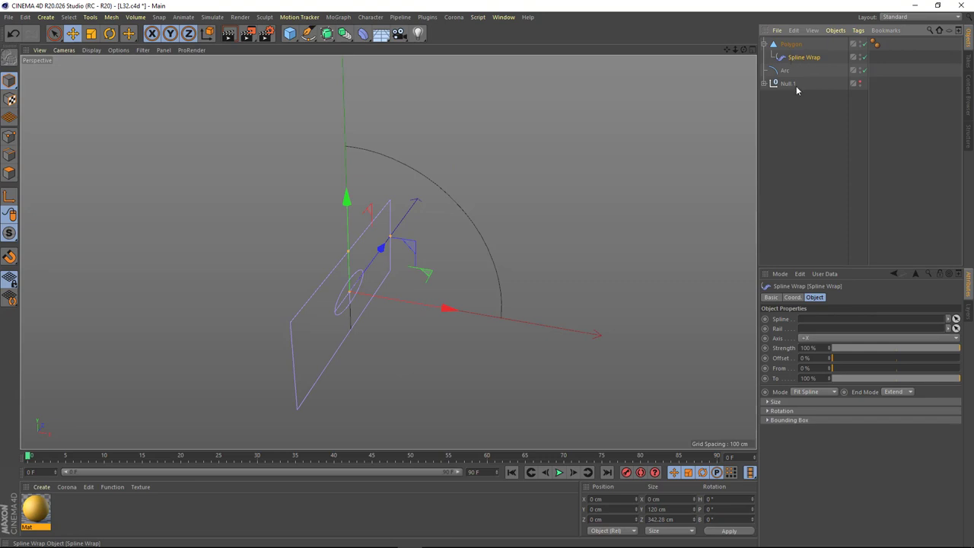
pyautogui.moveTo(826, 309); pyautogui.dragTo(828, 319)
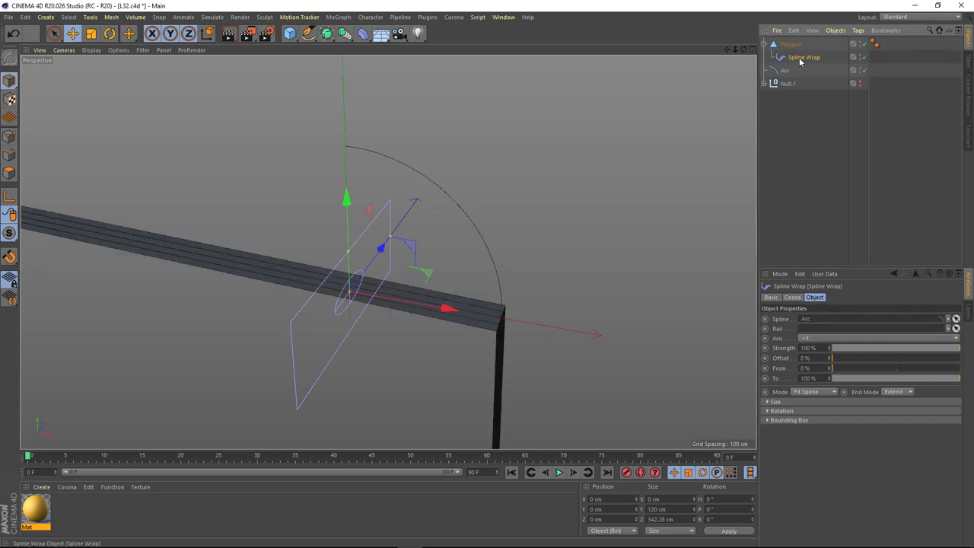
pyautogui.click(819, 338)
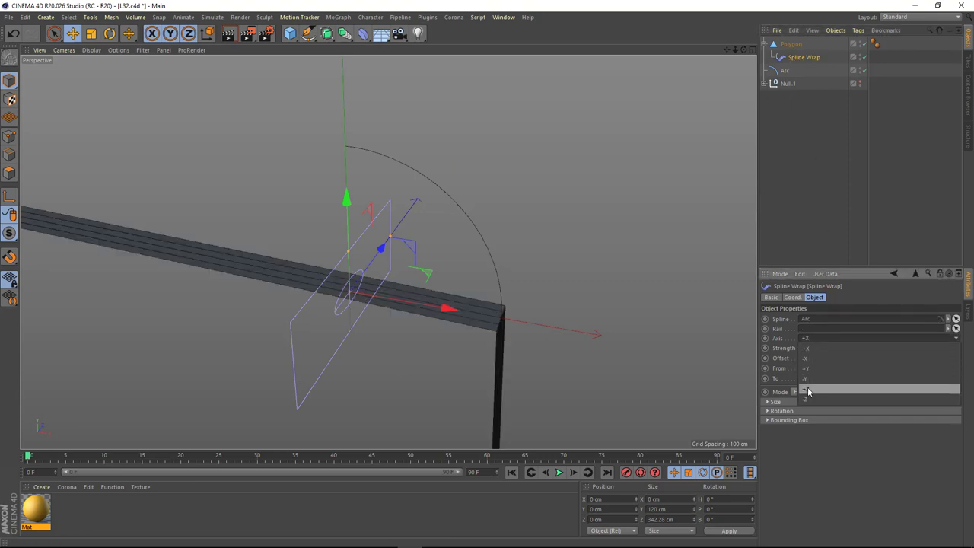
pyautogui.click(809, 402)
pyautogui.click(823, 339)
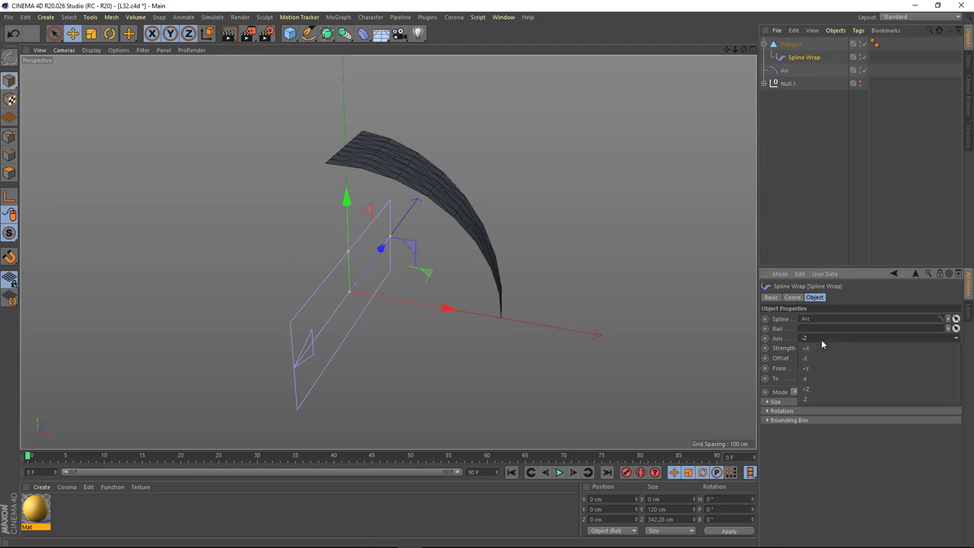
pyautogui.click(812, 392)
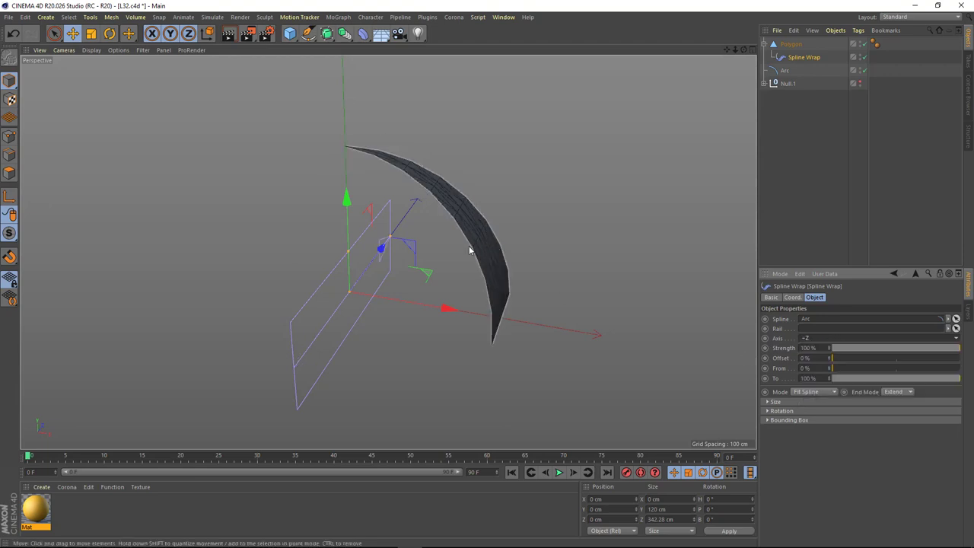
pyautogui.moveTo(469, 249)
pyautogui.keyDown('alt'); pyautogui.mouseDown()
pyautogui.moveTo(341, 233)
pyautogui.moveTo(492, 261)
pyautogui.mouseUp(); pyautogui.keyUp('alt')
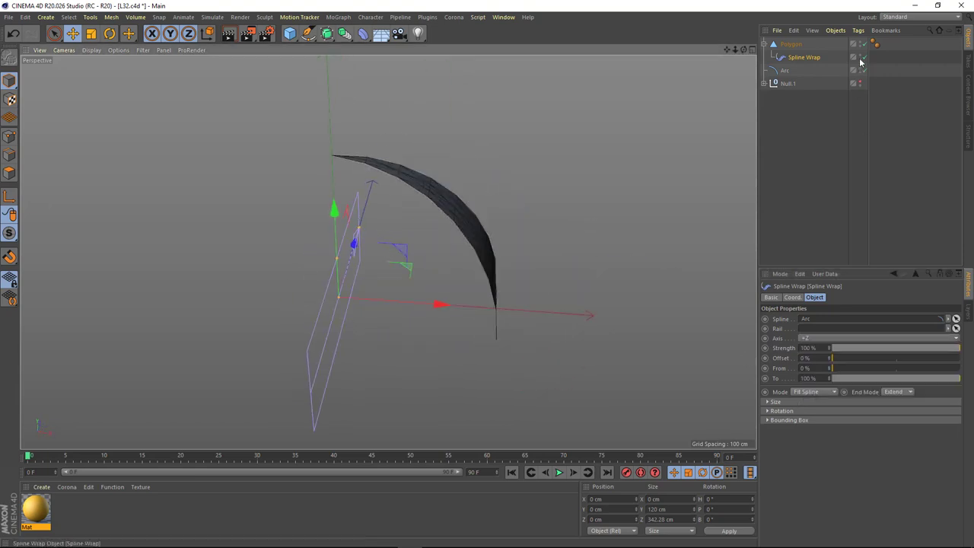
pyautogui.click(426, 276)
pyautogui.moveTo(426, 277)
pyautogui.keyDown('alt'); pyautogui.mouseDown()
pyautogui.moveTo(621, 190)
pyautogui.moveTo(457, 243)
pyautogui.mouseUp(); pyautogui.keyUp('alt')
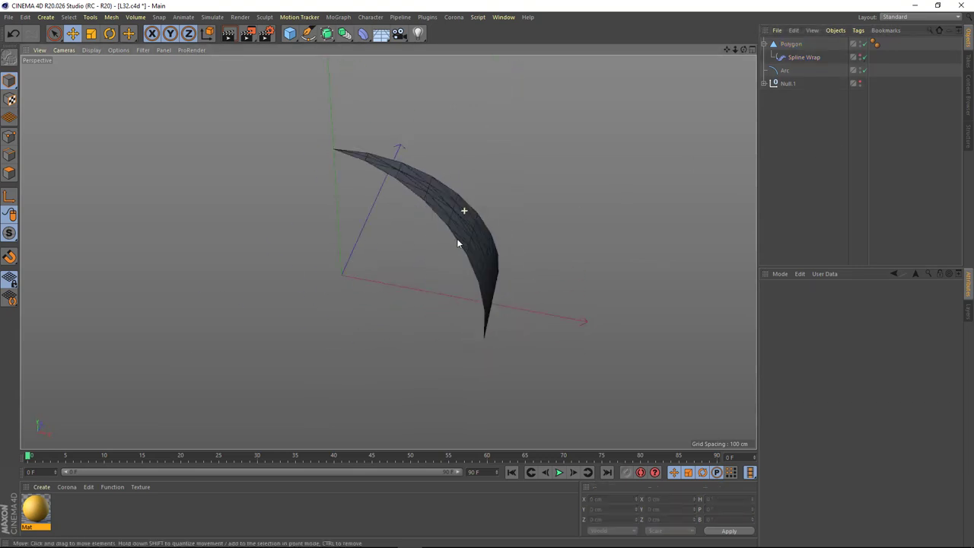
# Group the leaf Polygon, Spline Wrap and Arc under a new Null.
pyautogui.click(289, 33)
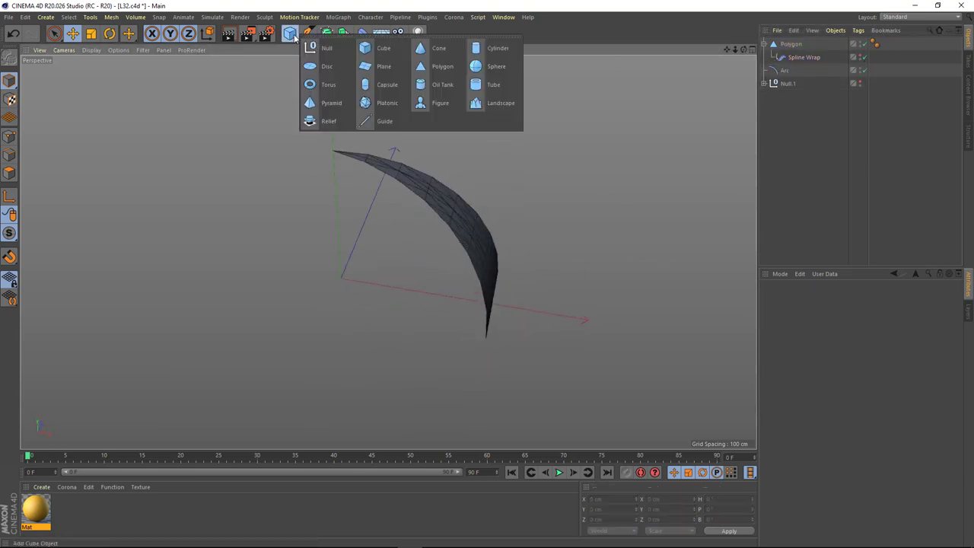
pyautogui.click(316, 44)
pyautogui.click(785, 83)
pyautogui.keyDown('shift'); pyautogui.click(789, 58); pyautogui.keyUp('shift')
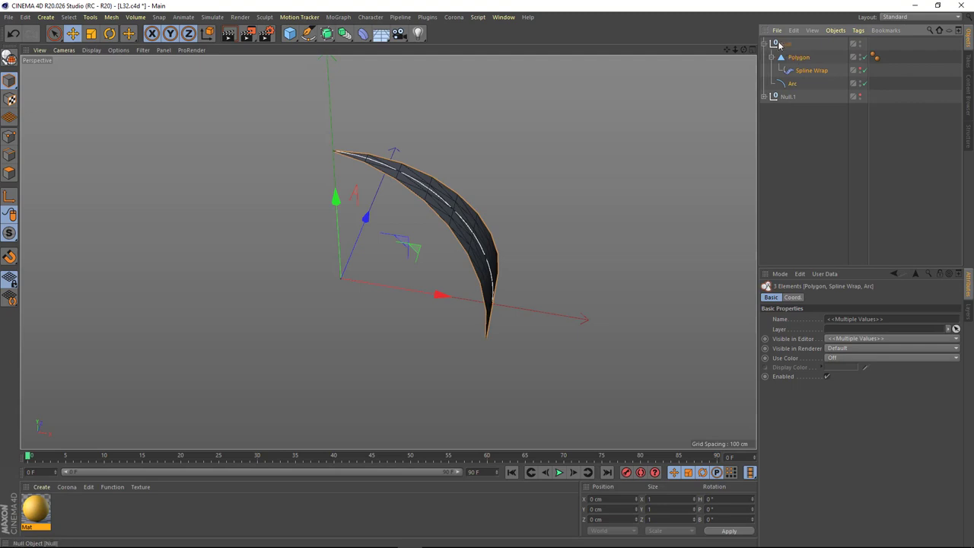
pyautogui.moveTo(778, 45); pyautogui.dragTo(780, 45)
pyautogui.click(787, 45)
# Add a Cloner and place the leaf Null inside it.
pyautogui.click(339, 18)
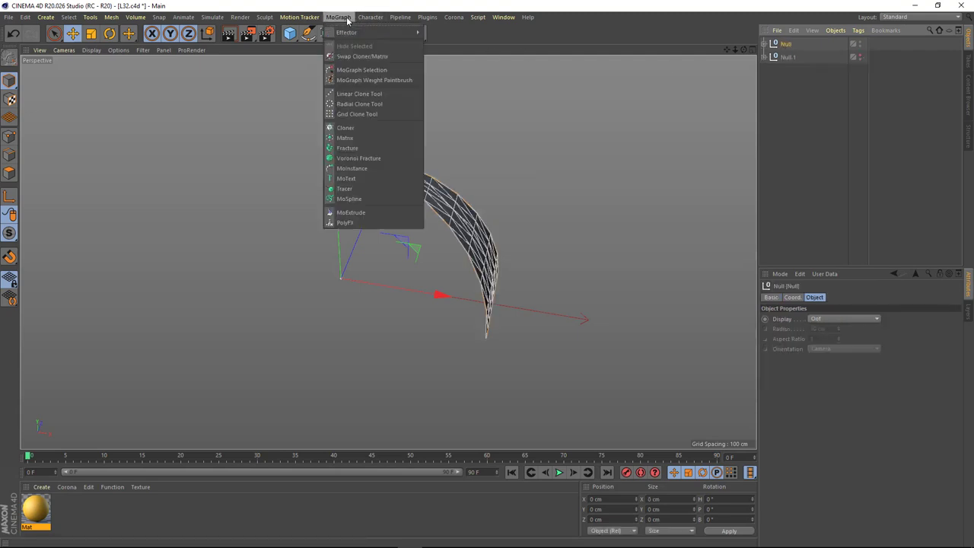
pyautogui.click(360, 130)
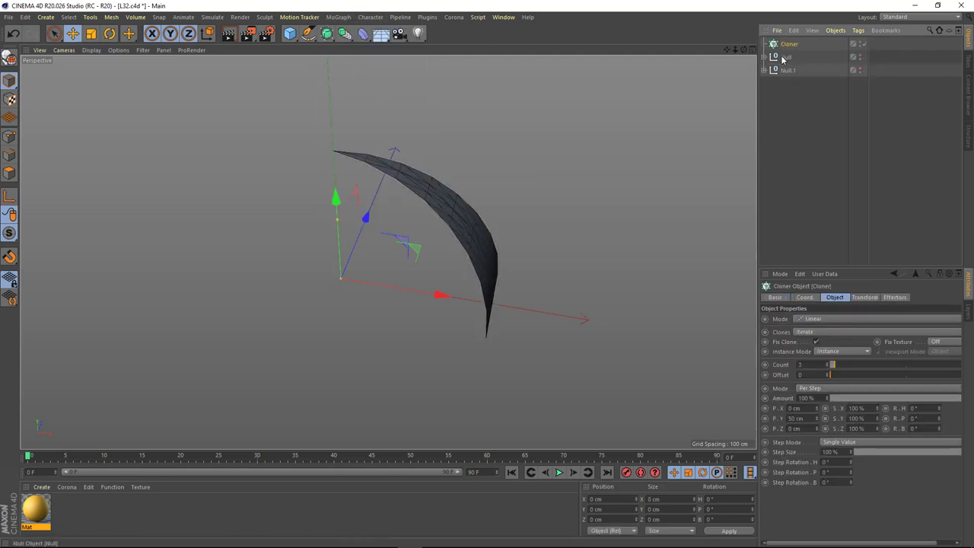
pyautogui.moveTo(793, 46); pyautogui.dragTo(792, 45)
pyautogui.keyDown('alt'); pyautogui.moveTo(443, 304); pyautogui.dragTo(434, 255); pyautogui.keyUp('alt')
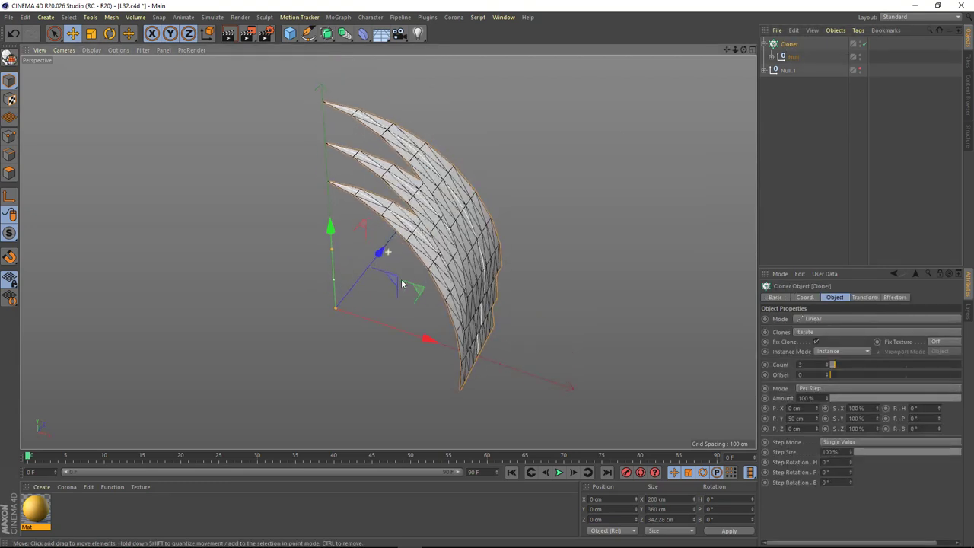
# Create a new green material and apply it to the leaf Cloner.
pyautogui.click(36, 508)
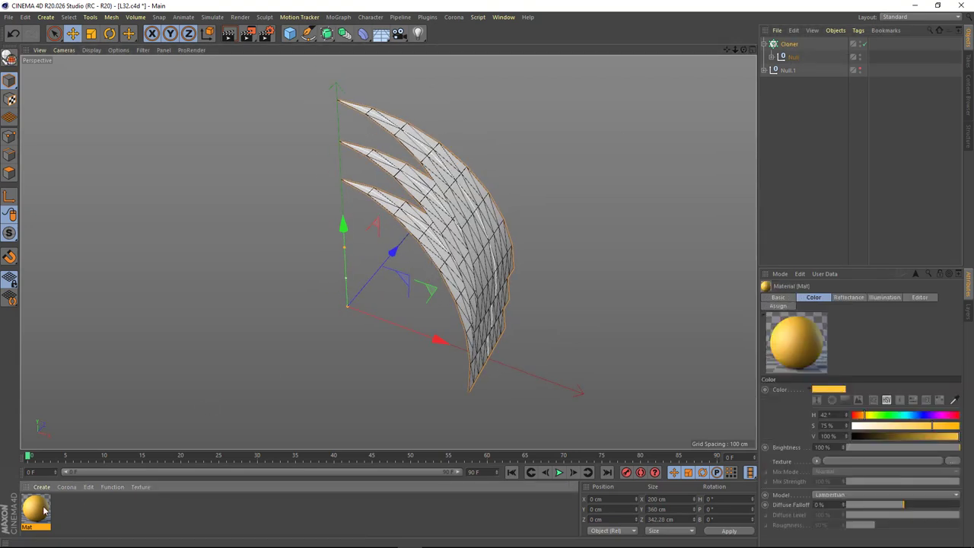
pyautogui.doubleClick(73, 516)
pyautogui.doubleClick(31, 507)
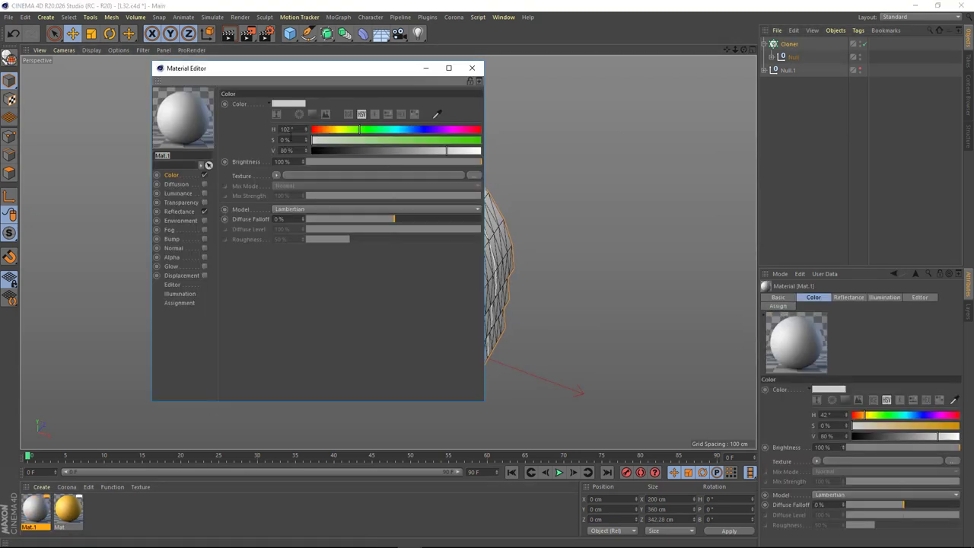
pyautogui.write('60')
pyautogui.press('Return')
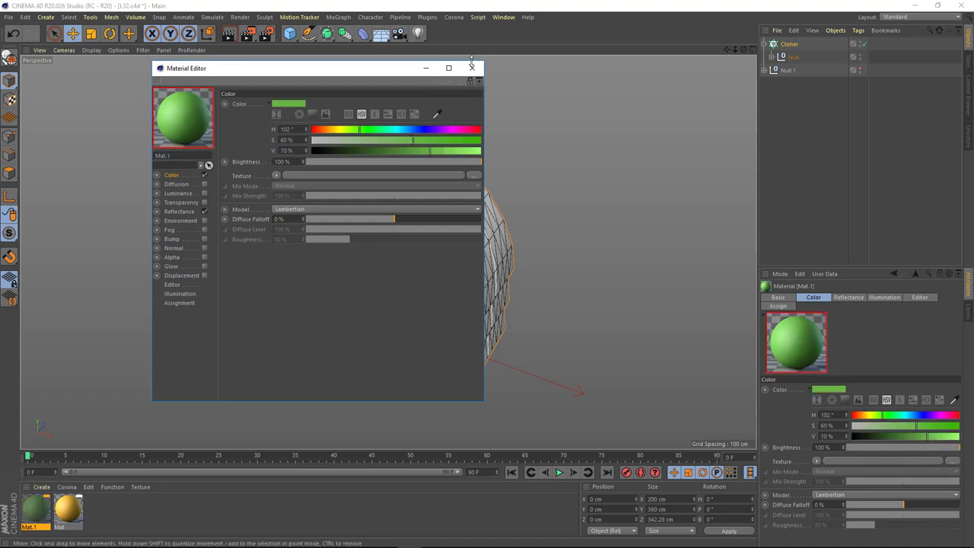
pyautogui.click(472, 68)
pyautogui.moveTo(789, 48); pyautogui.dragTo(789, 45)
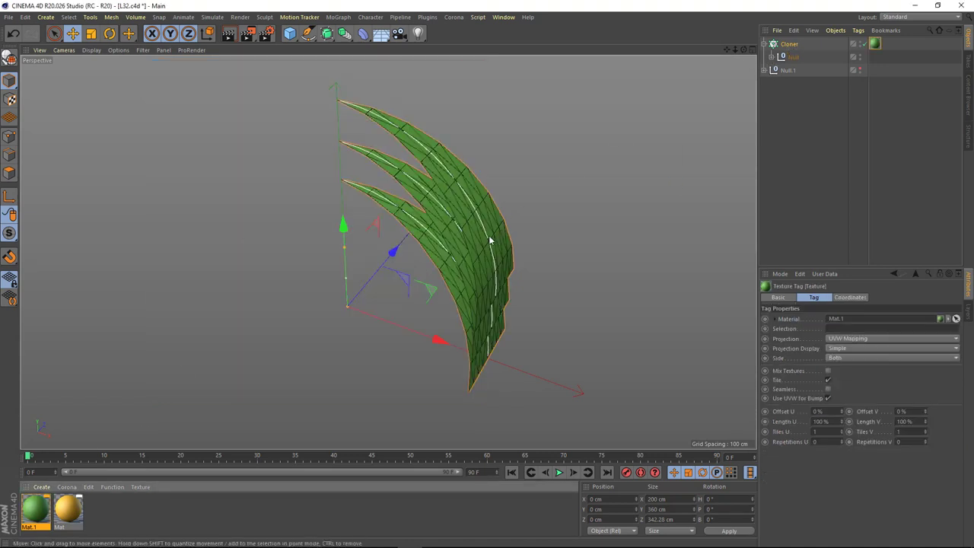
pyautogui.click(789, 44)
# Set the leaf Cloner to Radial on XZ with upright leaves and a count of 8.
pyautogui.click(813, 318)
pyautogui.click(814, 349)
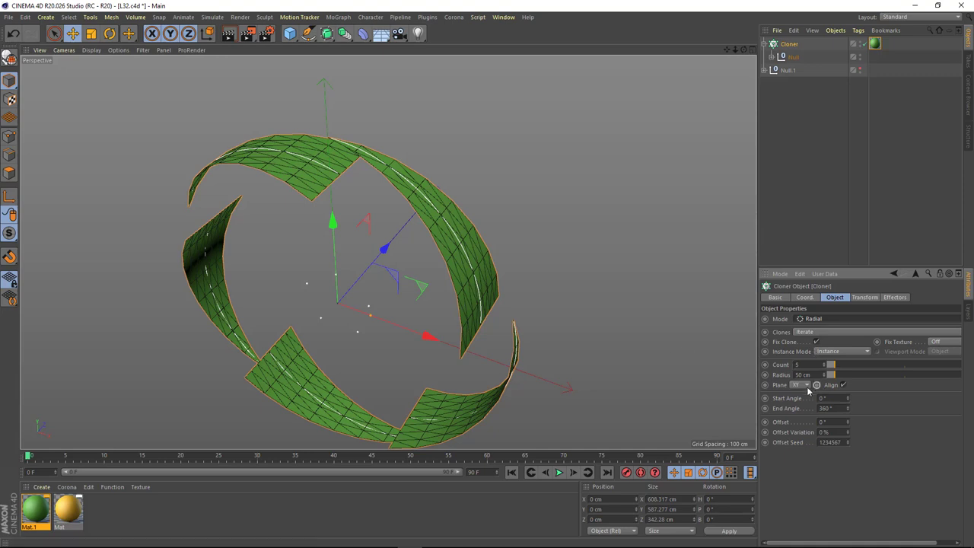
pyautogui.click(800, 418)
pyautogui.click(789, 44)
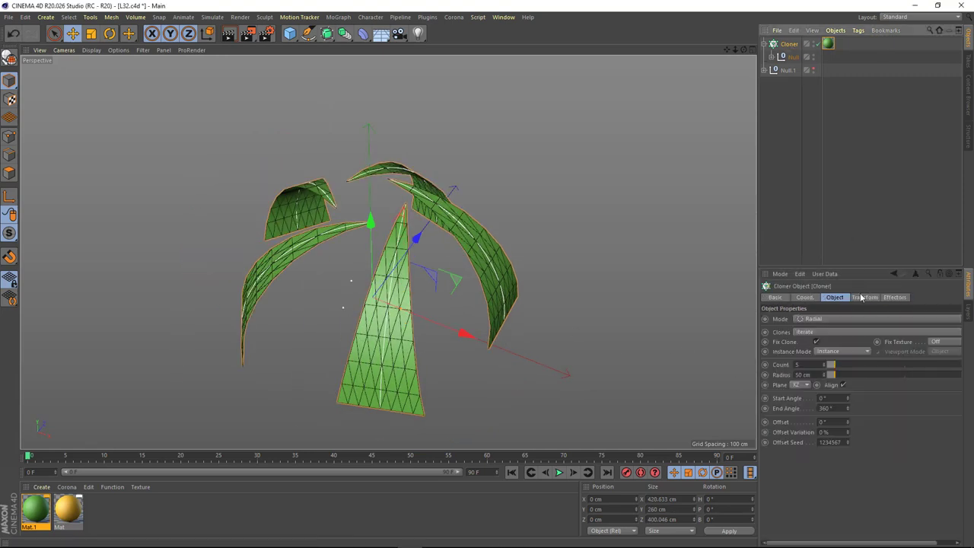
pyautogui.click(865, 297)
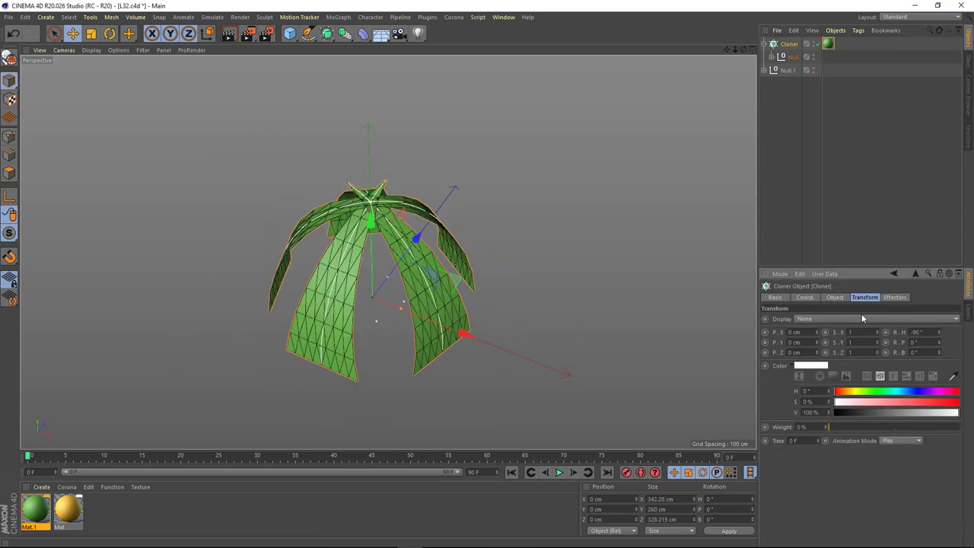
pyautogui.click(835, 297)
pyautogui.moveTo(837, 374); pyautogui.dragTo(880, 375)
pyautogui.write('8')
pyautogui.press('Return')
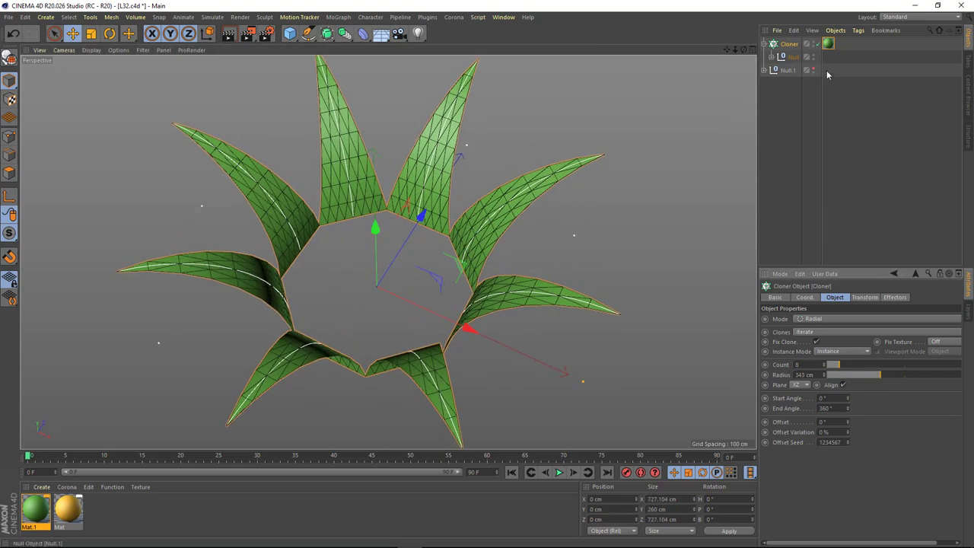
# Unhide the corn cob and add an enlarged 351.73 cm Disc floor beneath it.
pyautogui.click(813, 69)
pyautogui.keyDown('alt'); pyautogui.moveTo(372, 270); pyautogui.dragTo(411, 290); pyautogui.keyUp('alt')
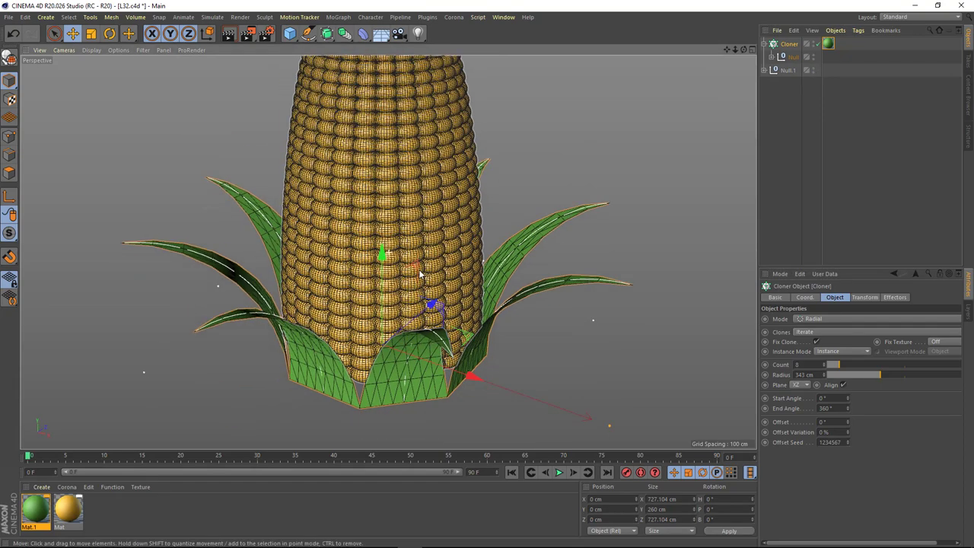
pyautogui.click(289, 33)
pyautogui.click(327, 114)
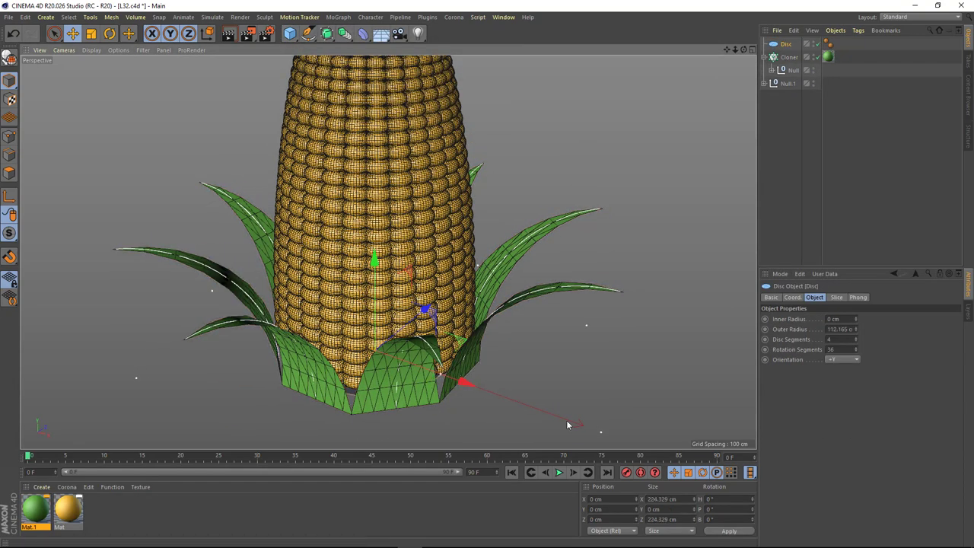
pyautogui.moveTo(457, 399)
pyautogui.mouseDown()
pyautogui.moveTo(586, 418)
pyautogui.moveTo(601, 409)
pyautogui.mouseUp()
pyautogui.moveTo(786, 44); pyautogui.dragTo(777, 98)
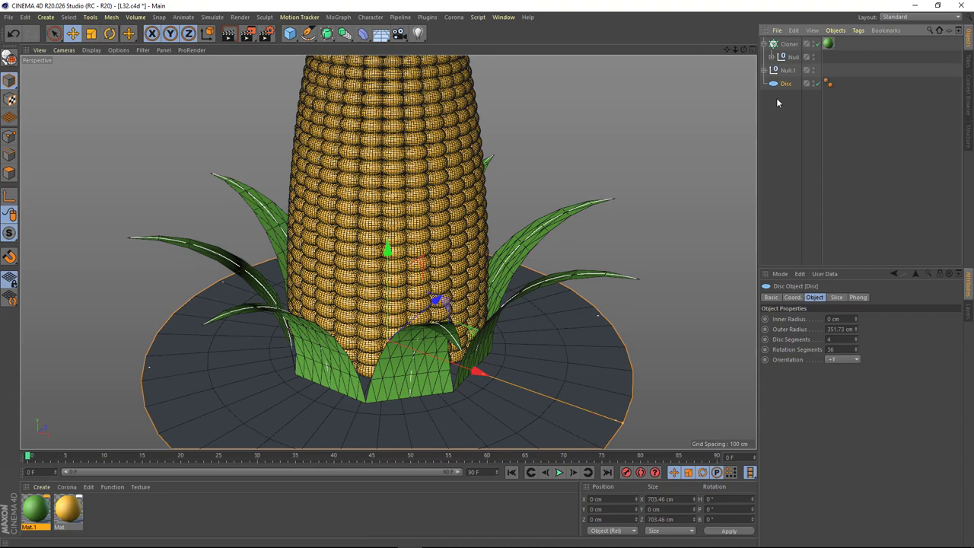
pyautogui.click(789, 44)
pyautogui.keyDown('alt'); pyautogui.moveTo(483, 338); pyautogui.dragTo(507, 338); pyautogui.keyUp('alt')
pyautogui.scroll(3, 499, 257)
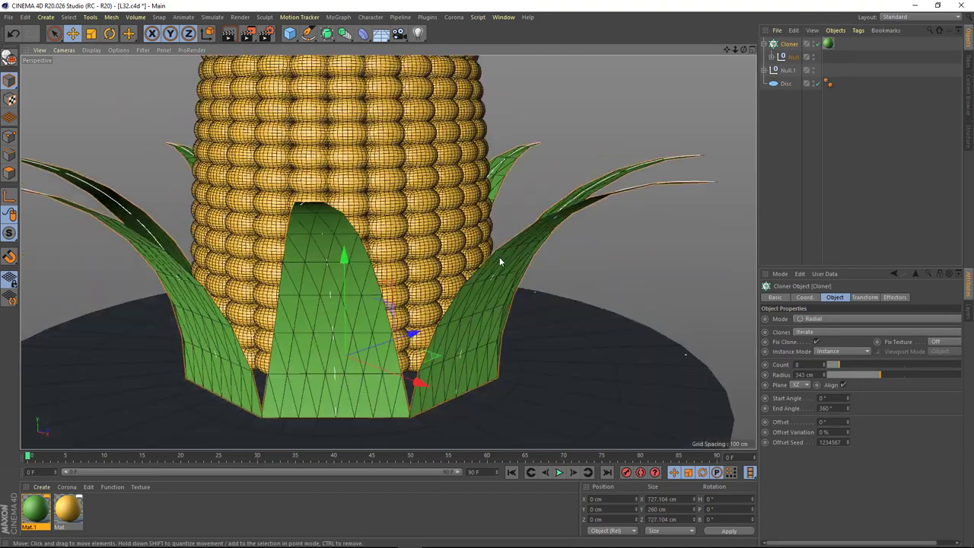
pyautogui.click(773, 58)
pyautogui.click(803, 70)
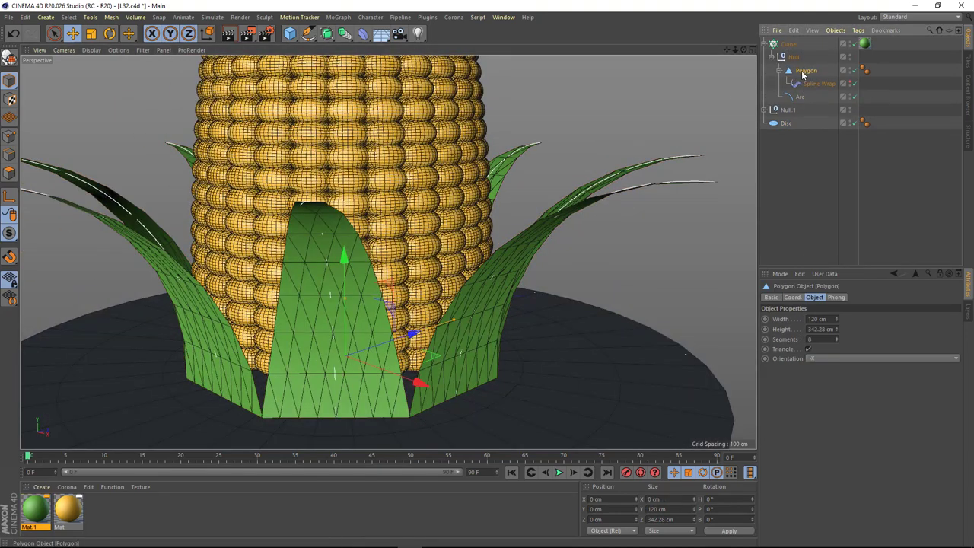
# Make the leaf Polygon editable, disable the Cloner, and hide the corn cob and Disc.
pyautogui.click(10, 59)
pyautogui.click(836, 44)
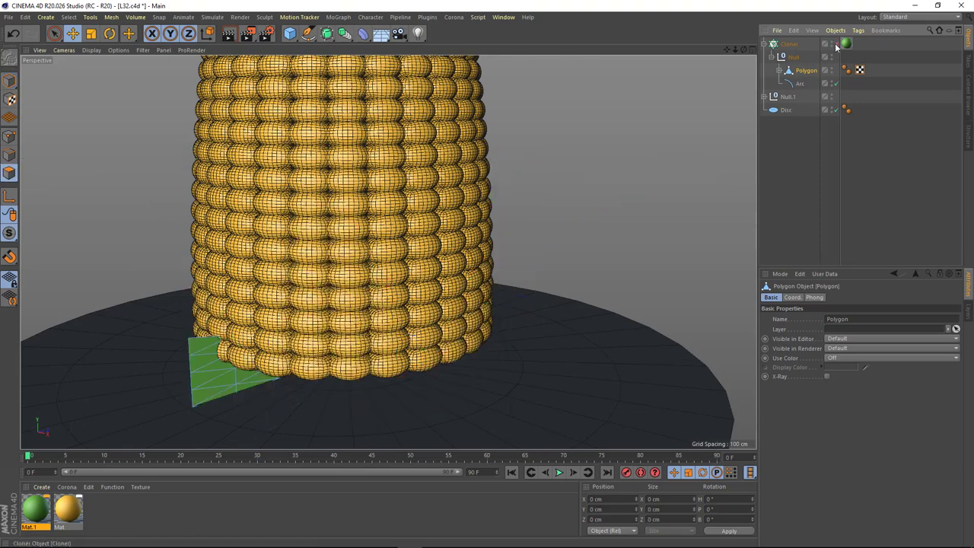
pyautogui.keyDown('alt'); pyautogui.moveTo(426, 304); pyautogui.dragTo(401, 320); pyautogui.keyUp('alt')
pyautogui.click(832, 95)
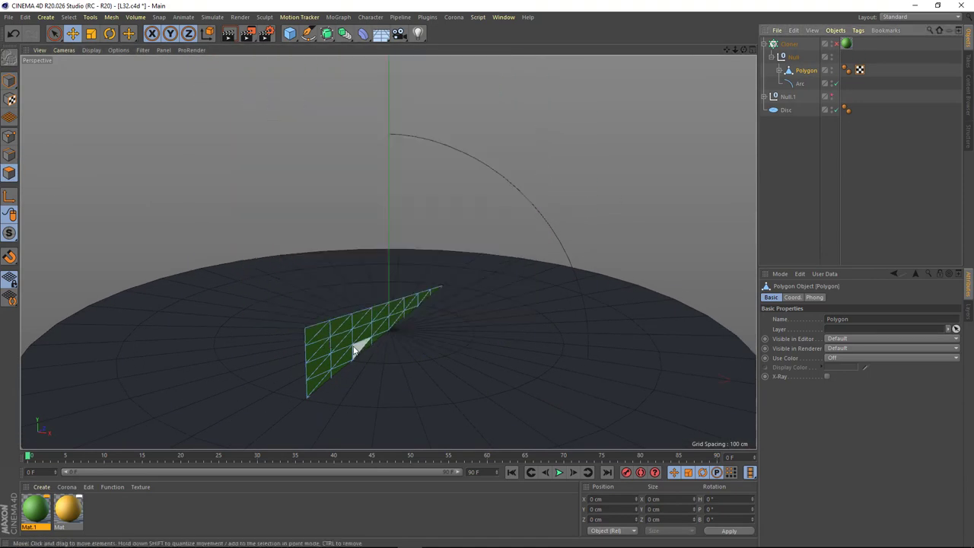
pyautogui.scroll(3, 546, 284)
pyautogui.click(832, 110)
pyautogui.moveTo(384, 278)
pyautogui.keyDown('alt'); pyautogui.mouseDown()
pyautogui.moveTo(326, 261)
pyautogui.moveTo(360, 286)
pyautogui.mouseUp(); pyautogui.keyUp('alt')
# Select all leaf polygons and extrude them with Create Caps to give the leaf thickness.
pyautogui.hotkey('ctrl', 'a')
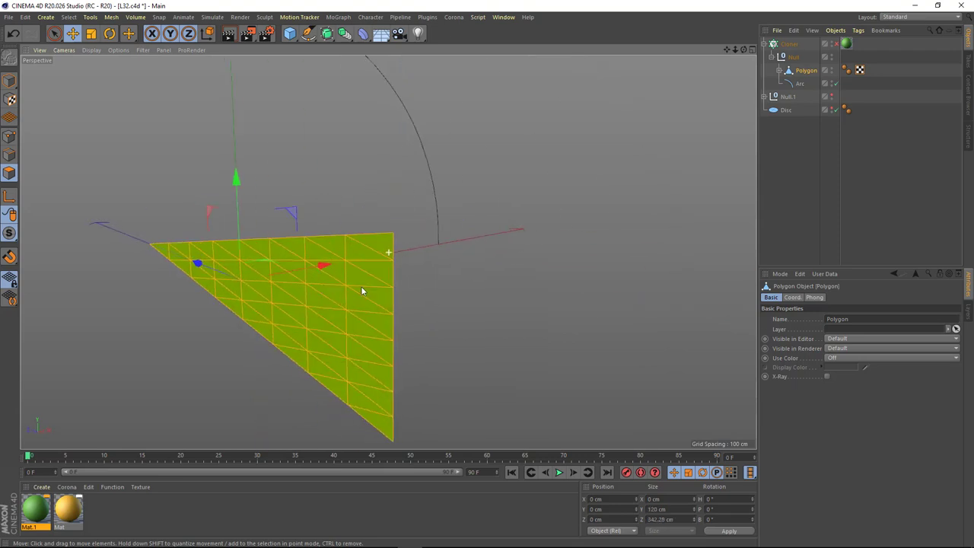
pyautogui.rightClick(414, 286)
pyautogui.click(432, 313)
pyautogui.click(899, 359)
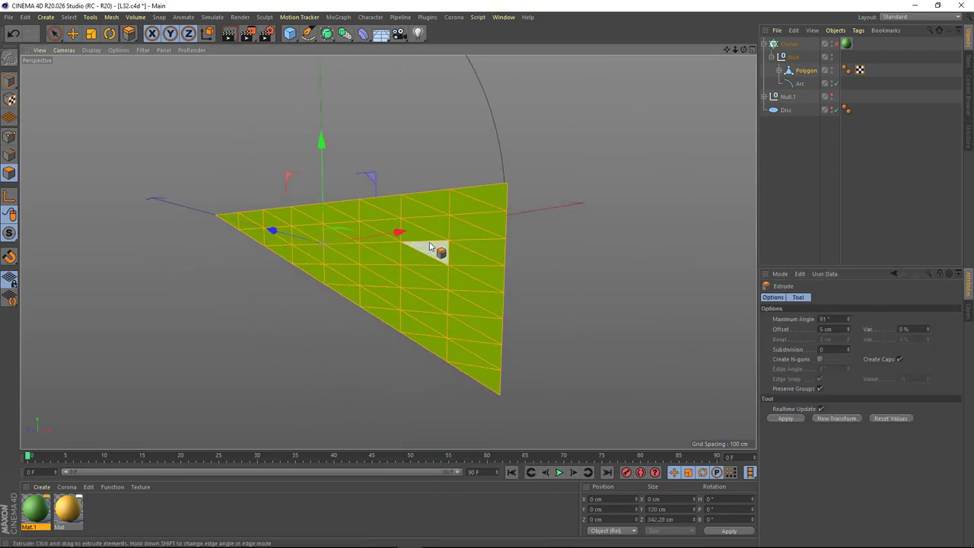
pyautogui.keyDown('alt'); pyautogui.moveTo(429, 241); pyautogui.dragTo(456, 228); pyautogui.keyUp('alt')
pyautogui.moveTo(381, 251)
pyautogui.mouseDown()
pyautogui.moveTo(365, 251)
pyautogui.moveTo(487, 236)
pyautogui.mouseUp()
pyautogui.press('e')
# Place the leaf Polygon under a new Subdivision Surface and unhide the Disc floor.
pyautogui.click(10, 85)
pyautogui.click(789, 67)
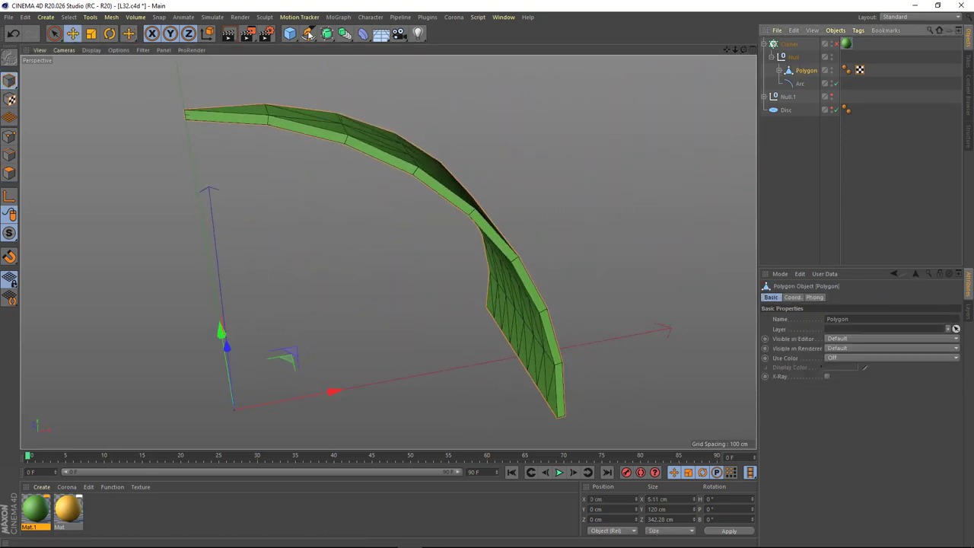
pyautogui.keyDown('alt'); pyautogui.click(332, 38); pyautogui.keyUp('alt')
pyautogui.moveTo(374, 157)
pyautogui.keyDown('alt'); pyautogui.mouseDown()
pyautogui.moveTo(386, 163)
pyautogui.moveTo(383, 126)
pyautogui.moveTo(409, 143)
pyautogui.moveTo(403, 164)
pyautogui.mouseUp(); pyautogui.keyUp('alt')
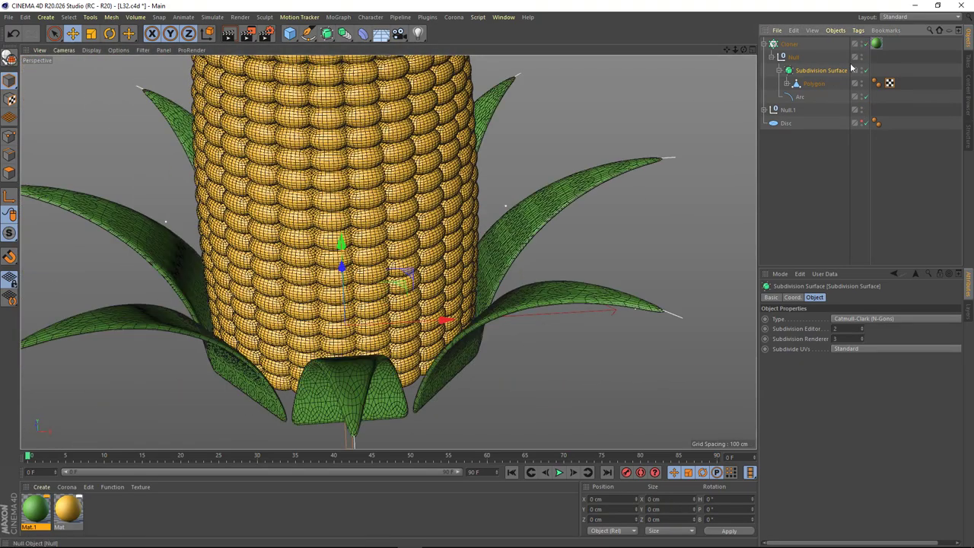
pyautogui.click(863, 123)
pyautogui.keyDown('alt'); pyautogui.moveTo(457, 228); pyautogui.dragTo(426, 236); pyautogui.keyUp('alt')
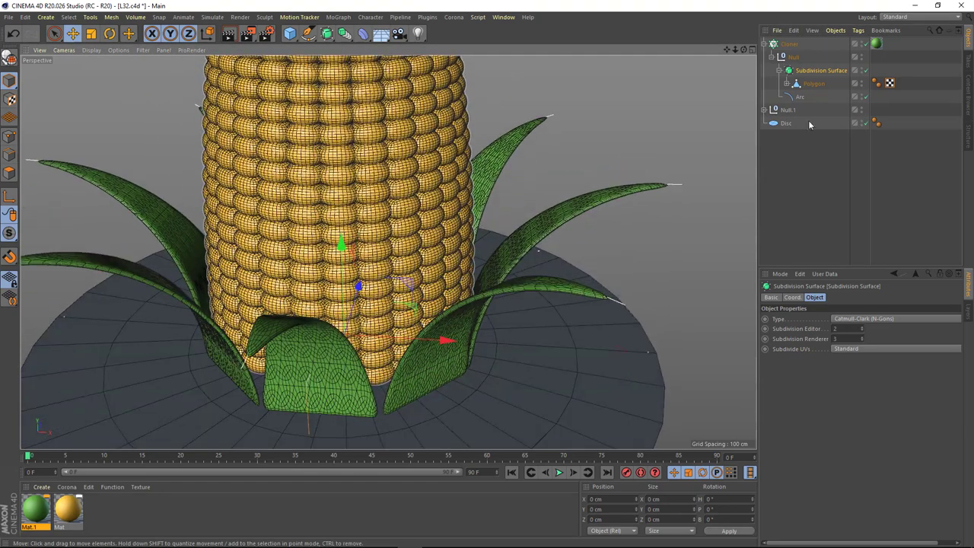
# Shrink the Cloner's leaf ring radius to 330 cm.
pyautogui.click(789, 43)
pyautogui.keyDown('alt'); pyautogui.moveTo(365, 242); pyautogui.dragTo(457, 198); pyautogui.keyUp('alt')
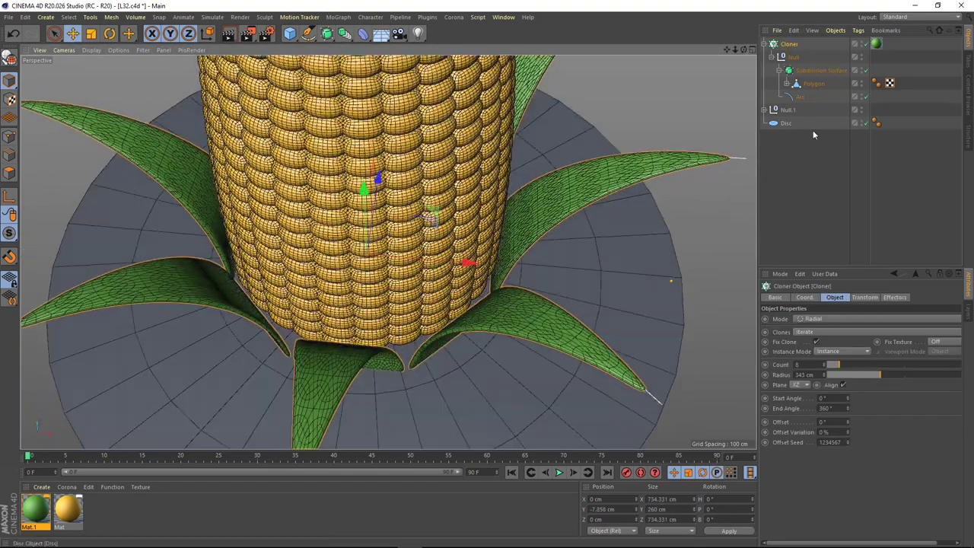
pyautogui.moveTo(879, 379); pyautogui.dragTo(877, 372)
pyautogui.keyDown('alt'); pyautogui.moveTo(304, 267); pyautogui.dragTo(142, 110); pyautogui.keyUp('alt')
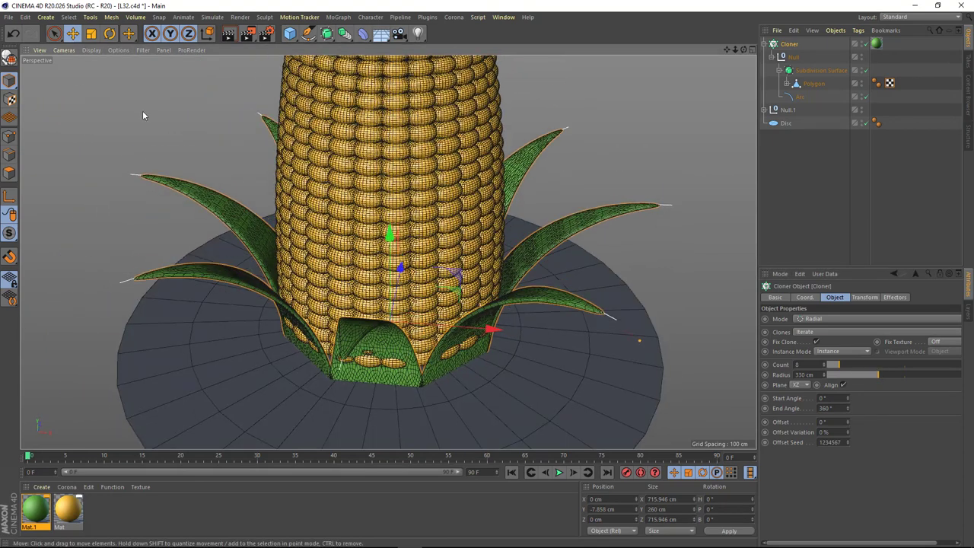
# Switch the viewport to Gouraud Shading and lower the corn cob group into the leaves.
pyautogui.click(92, 49)
pyautogui.click(96, 67)
pyautogui.moveTo(305, 228)
pyautogui.keyDown('alt'); pyautogui.mouseDown()
pyautogui.moveTo(441, 286)
pyautogui.moveTo(404, 251)
pyautogui.moveTo(404, 229)
pyautogui.mouseUp(); pyautogui.keyUp('alt')
pyautogui.click(415, 255)
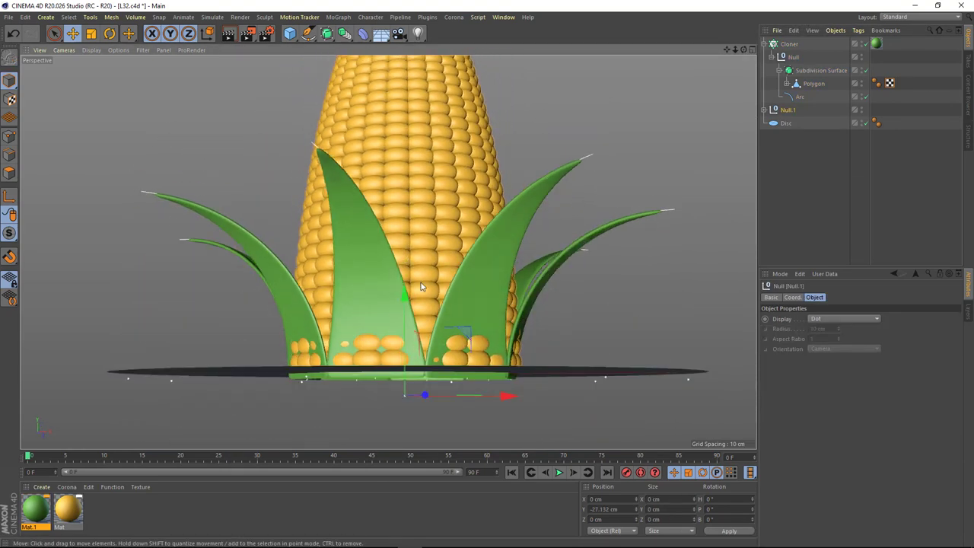
pyautogui.moveTo(404, 290); pyautogui.dragTo(415, 411)
# Adjust the Cloner radius so the leaves sit at 344 cm.
pyautogui.click(789, 43)
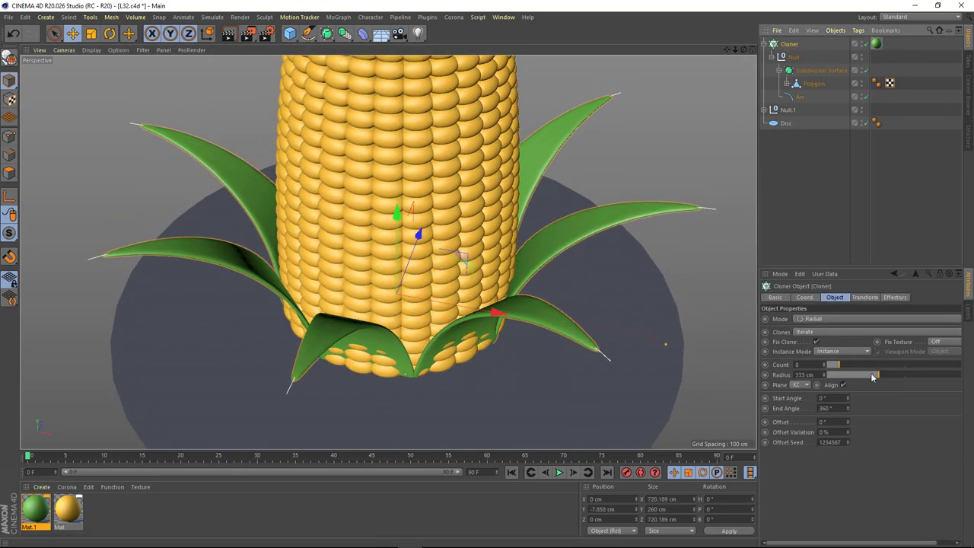
pyautogui.moveTo(872, 375); pyautogui.dragTo(882, 378)
pyautogui.moveTo(824, 374); pyautogui.dragTo(820, 380)
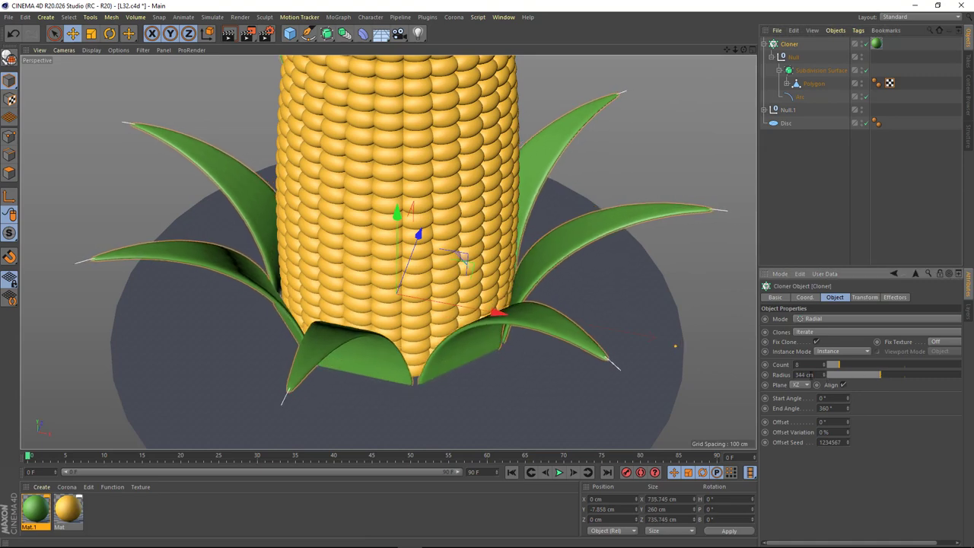
pyautogui.scroll(-2, 662, 206)
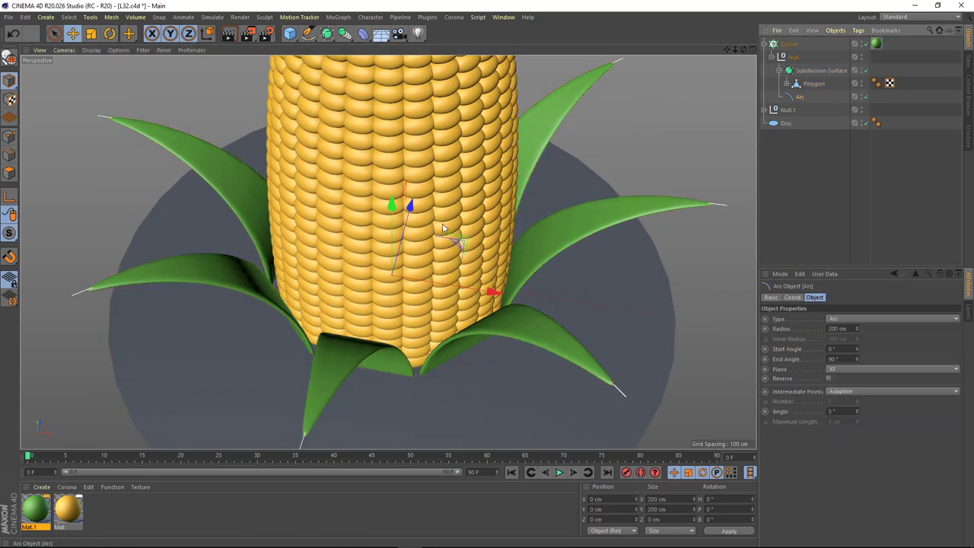
pyautogui.scroll(-4, 663, 206)
# Scale the Arc's S.Y up for taller leaves and widen the Cloner radius to 349 cm.
pyautogui.click(792, 296)
pyautogui.moveTo(877, 329); pyautogui.dragTo(877, 314)
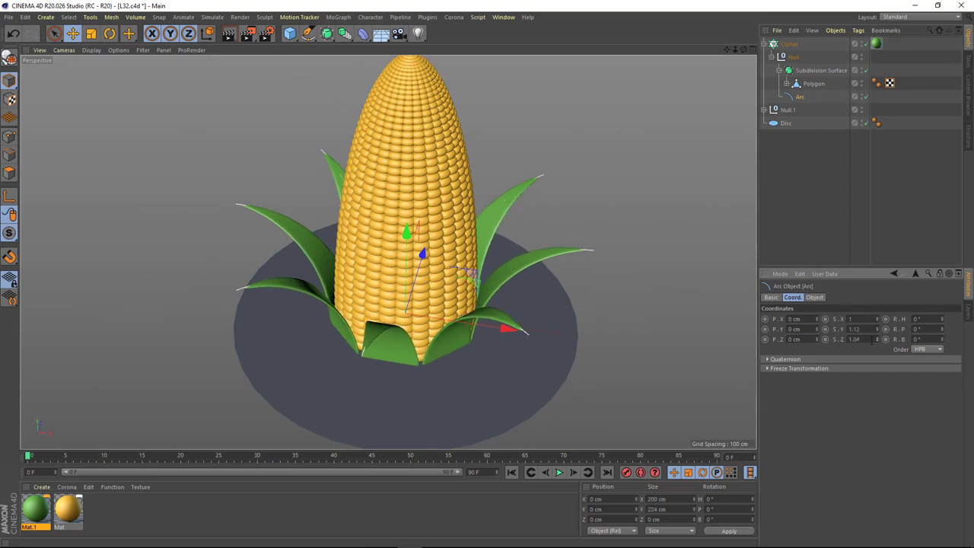
pyautogui.click(789, 46)
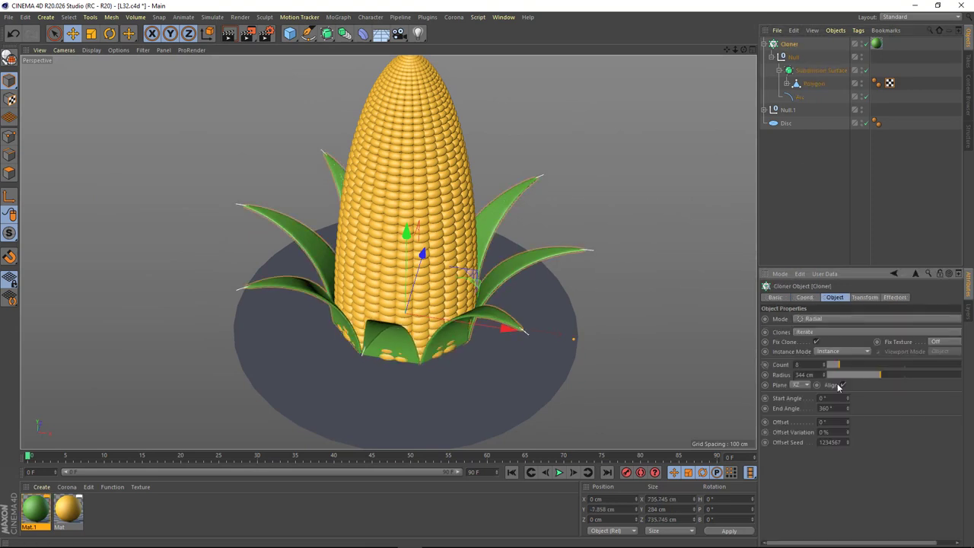
pyautogui.moveTo(824, 375); pyautogui.dragTo(825, 371)
# Reduce the Arc's End Angle to 84° and tilt its R.B to change the leaf curl.
pyautogui.click(765, 44)
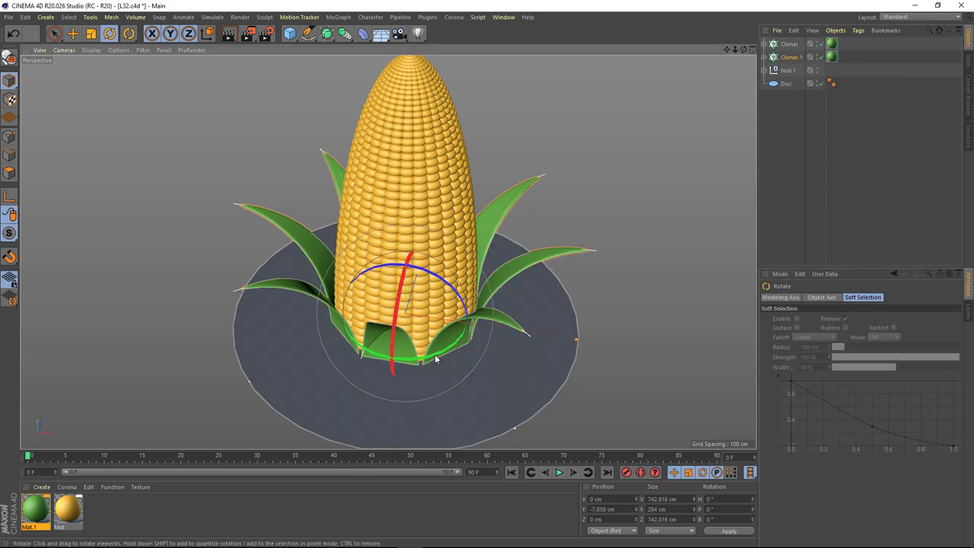
pyautogui.moveTo(857, 359)
pyautogui.mouseDown()
pyautogui.moveTo(857, 368)
pyautogui.moveTo(824, 358)
pyautogui.mouseUp()
pyautogui.scroll(2, 554, 230)
pyautogui.click(791, 57)
pyautogui.click(797, 111)
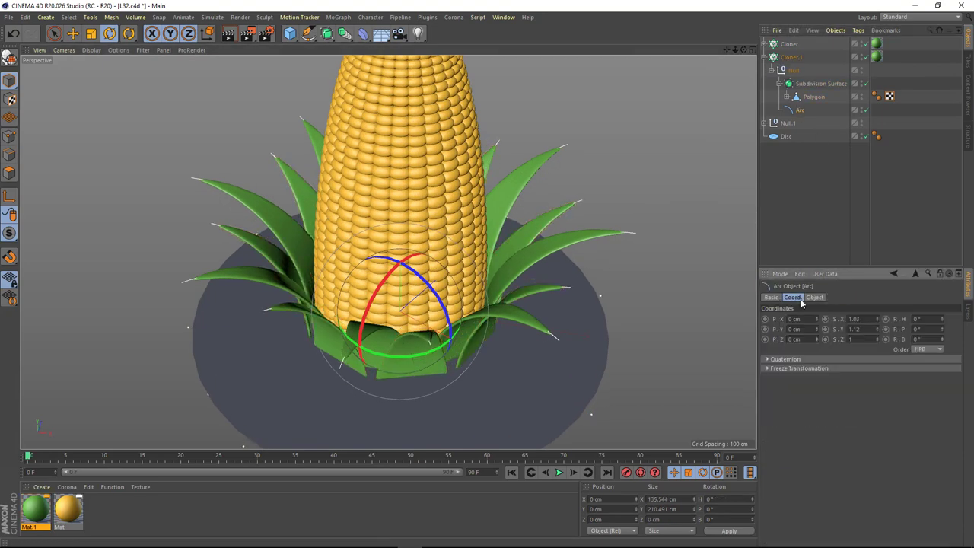
pyautogui.moveTo(942, 343); pyautogui.dragTo(942, 370)
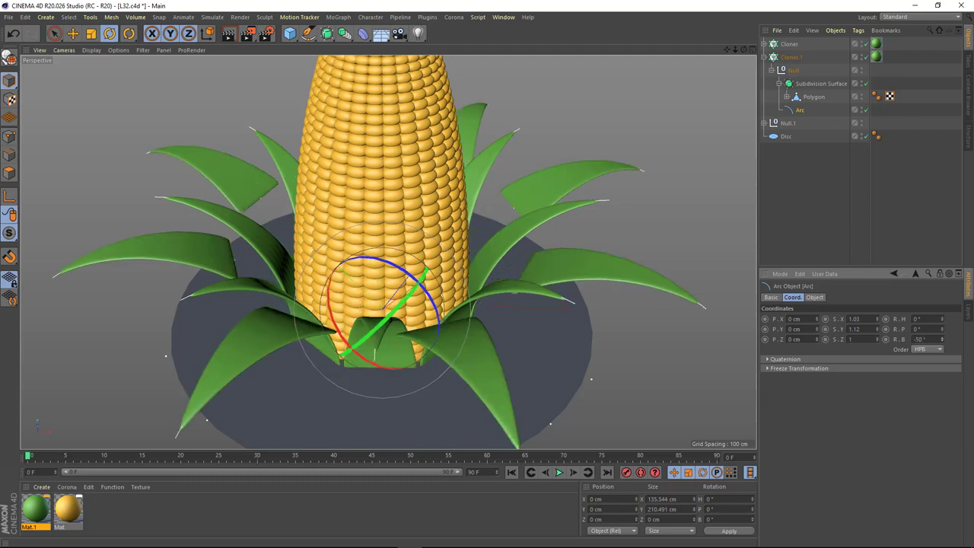
# Lower Cloner.1 to the corn's base and rotate it slightly around the cob.
pyautogui.click(787, 58)
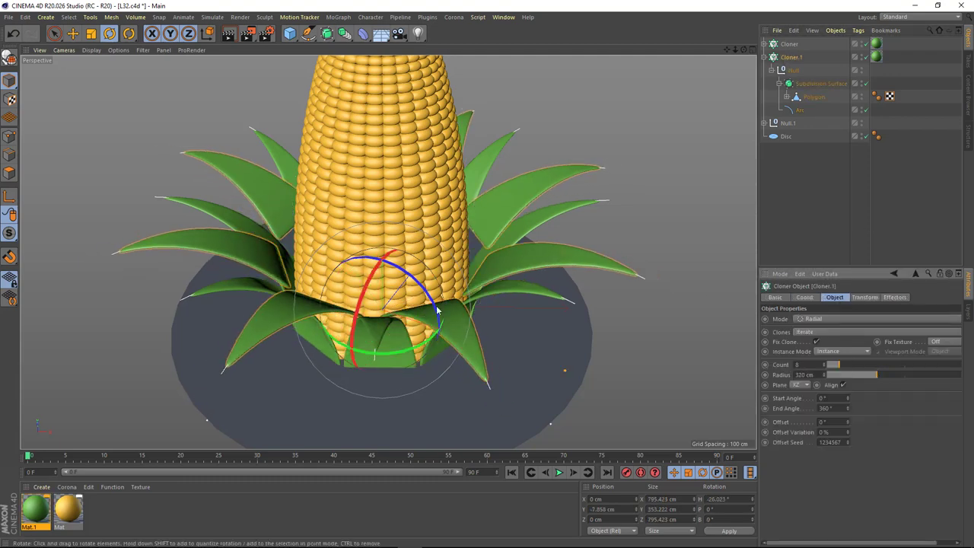
pyautogui.press('e')
pyautogui.moveTo(381, 232); pyautogui.dragTo(384, 296)
pyautogui.scroll(3, 385, 296)
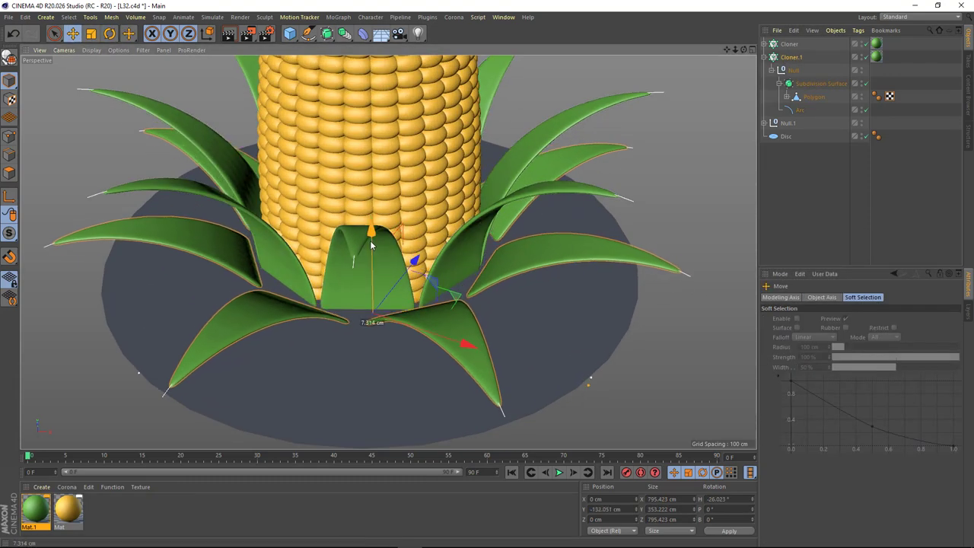
pyautogui.click(790, 58)
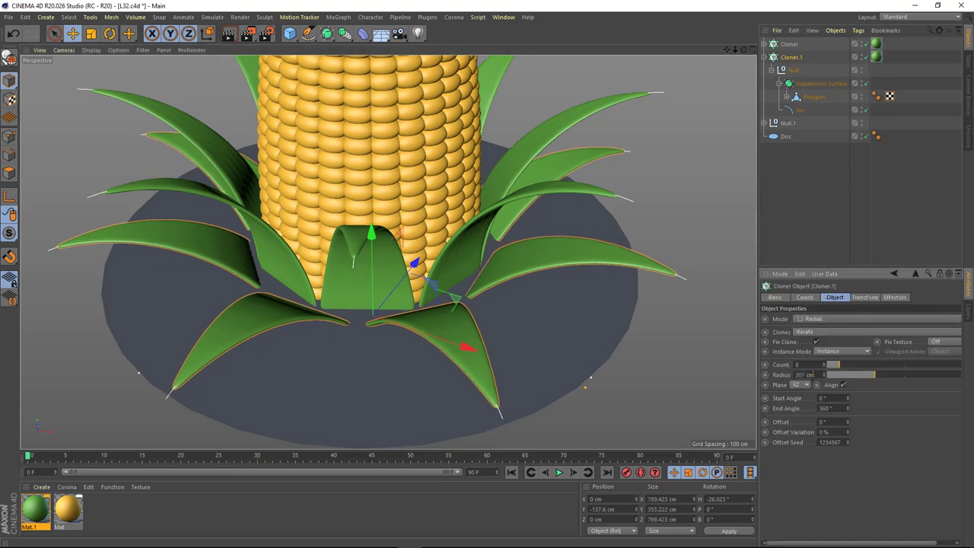
pyautogui.press('r')
pyautogui.moveTo(372, 376)
pyautogui.mouseDown()
pyautogui.moveTo(365, 330)
pyautogui.moveTo(426, 305)
pyautogui.mouseUp()
pyautogui.keyDown('alt'); pyautogui.moveTo(533, 229); pyautogui.dragTo(616, 215); pyautogui.keyUp('alt')
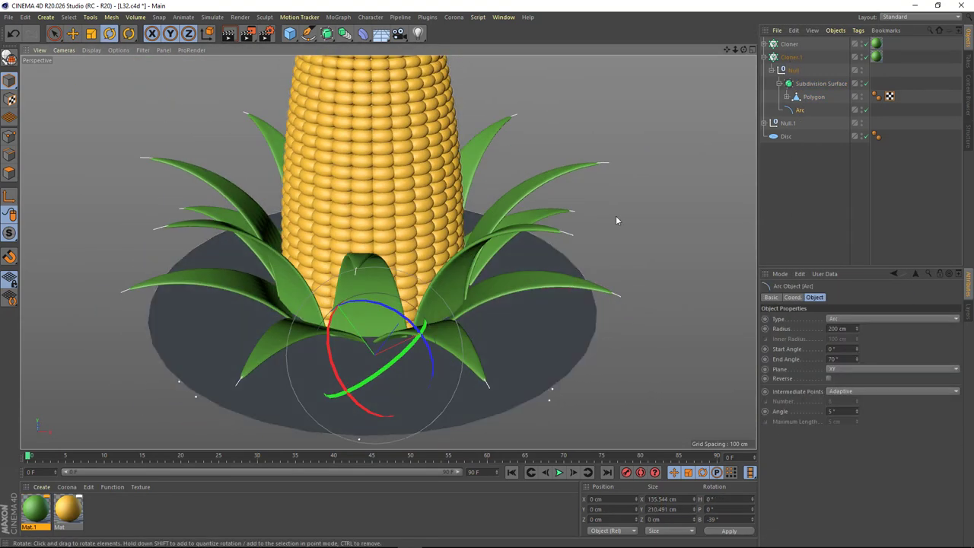
# Select the leaf ring and duplicate it as Cloner.2.
pyautogui.click(438, 319)
pyautogui.press('t')
pyautogui.moveTo(439, 319)
pyautogui.keyDown('alt'); pyautogui.mouseDown()
pyautogui.moveTo(462, 329)
pyautogui.moveTo(538, 314)
pyautogui.mouseUp(); pyautogui.keyUp('alt')
pyautogui.click(373, 289)
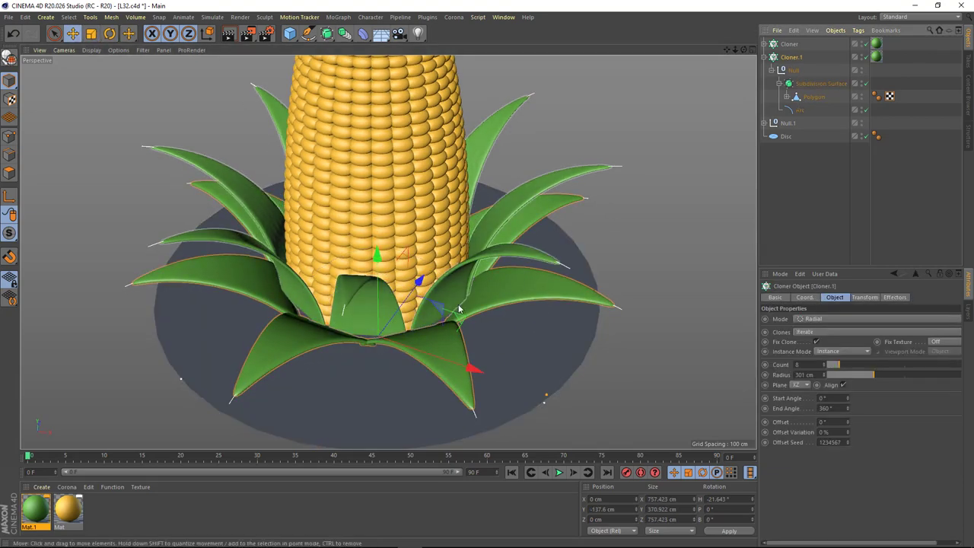
pyautogui.scroll(-3, 395, 266)
pyautogui.scroll(-2, 411, 268)
pyautogui.scroll(3, 411, 268)
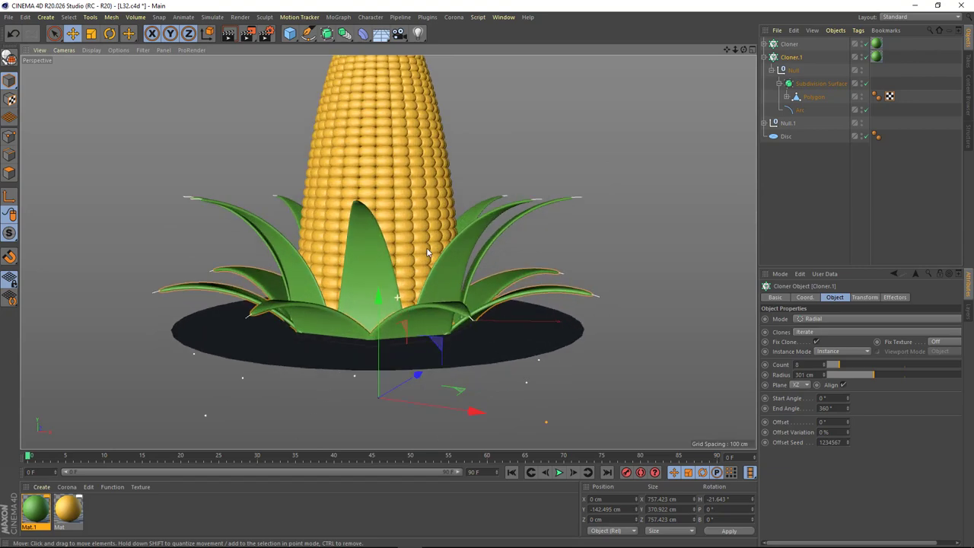
pyautogui.click(764, 57)
# Rotate Cloner.2 to offset its leaves and tilt its Arc's R.B to -50°.
pyautogui.press('r')
pyautogui.moveTo(429, 403); pyautogui.dragTo(378, 419)
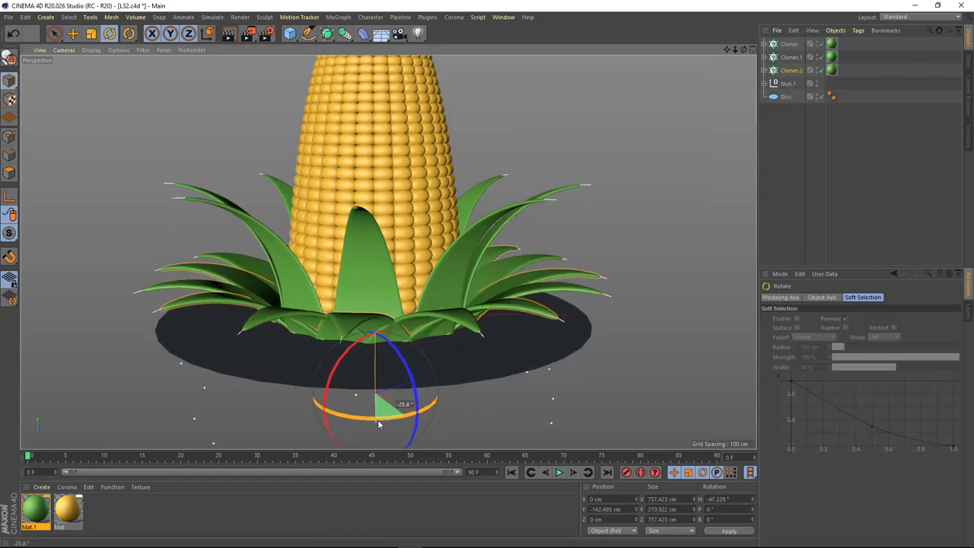
pyautogui.click(764, 70)
pyautogui.click(799, 123)
pyautogui.click(792, 297)
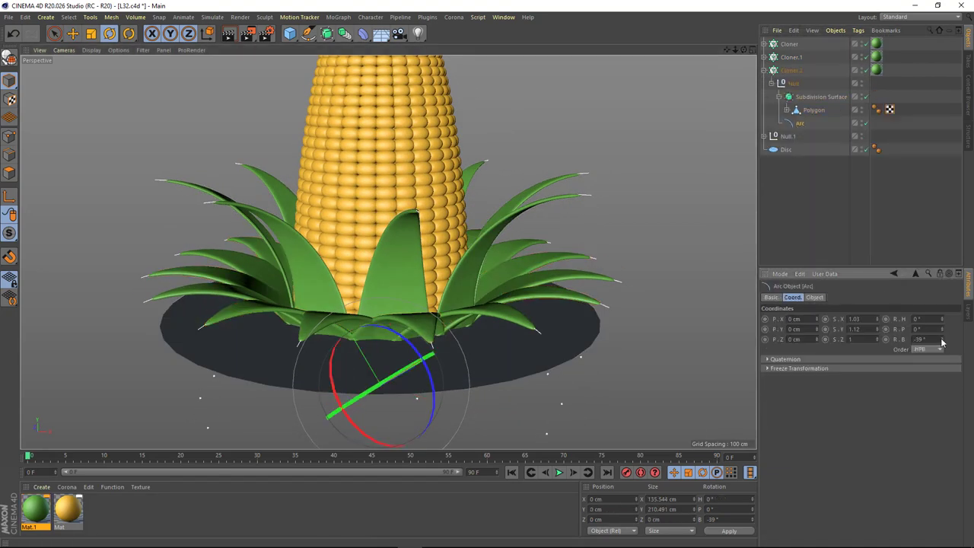
pyautogui.moveTo(942, 339); pyautogui.dragTo(795, 214)
# Increase the Arc's End Angle and tilt its R.B further to -62°.
pyautogui.click(815, 297)
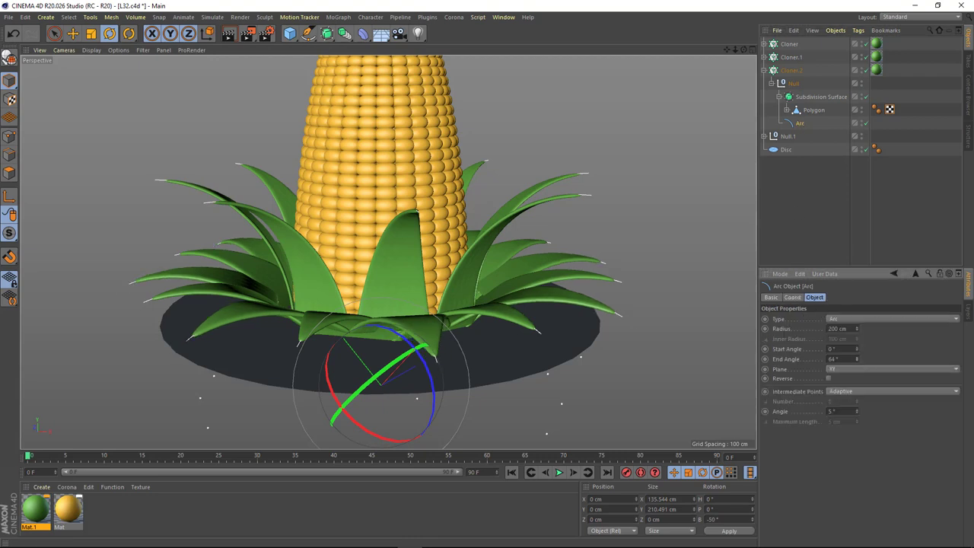
pyautogui.moveTo(856, 358)
pyautogui.mouseDown()
pyautogui.moveTo(867, 368)
pyautogui.moveTo(852, 358)
pyautogui.mouseUp()
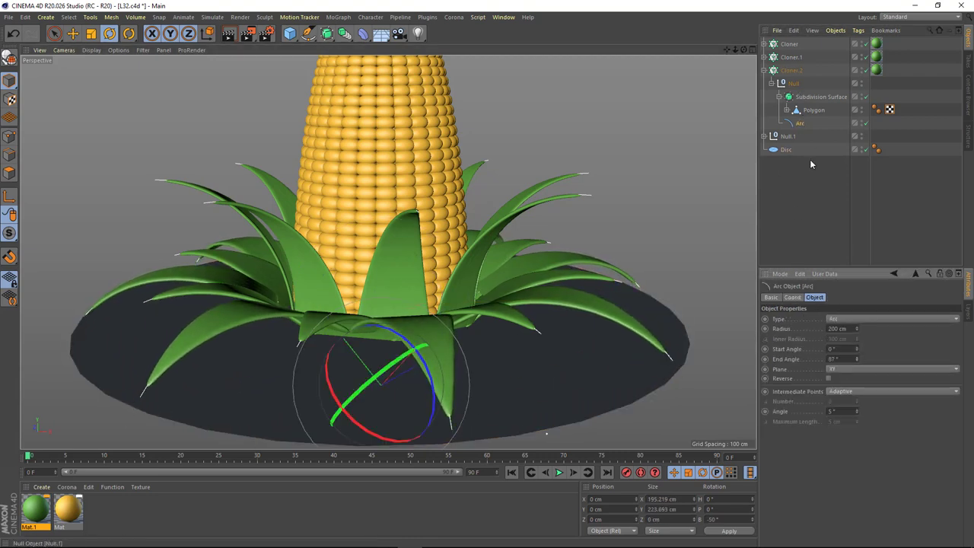
pyautogui.click(792, 297)
pyautogui.moveTo(944, 339); pyautogui.dragTo(943, 350)
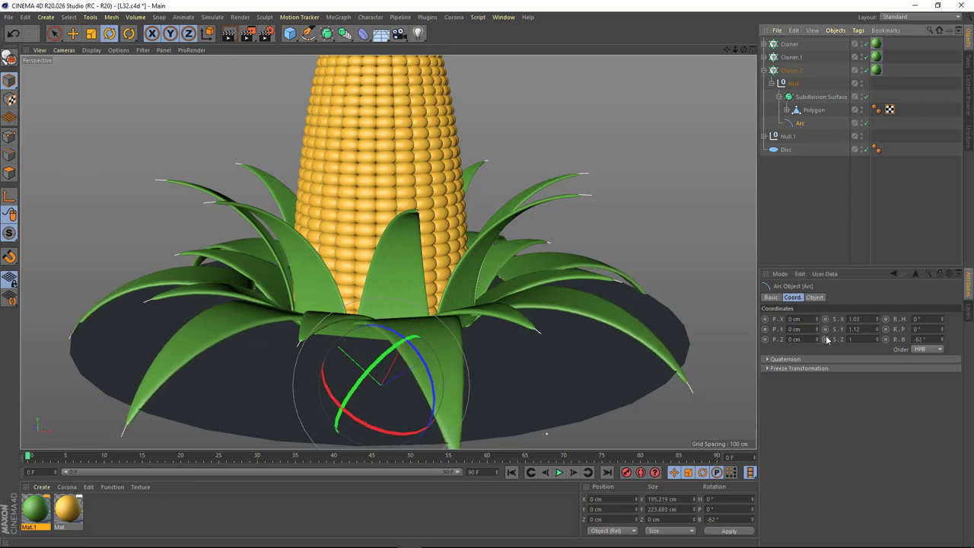
pyautogui.click(814, 296)
# Set Cloner.2's radius to 246 cm and readjust the Arc's R.B tilt.
pyautogui.click(789, 70)
pyautogui.moveTo(838, 374); pyautogui.dragTo(866, 379)
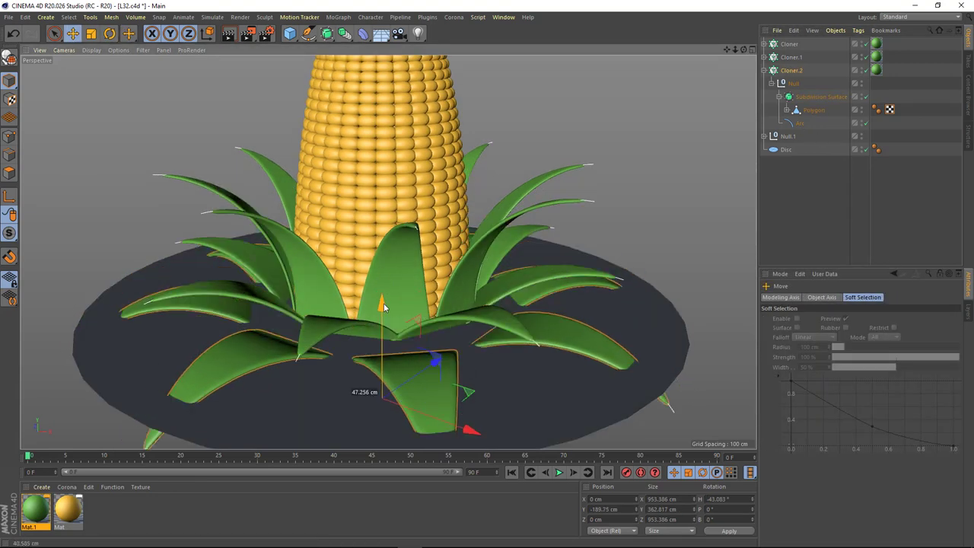
pyautogui.click(800, 123)
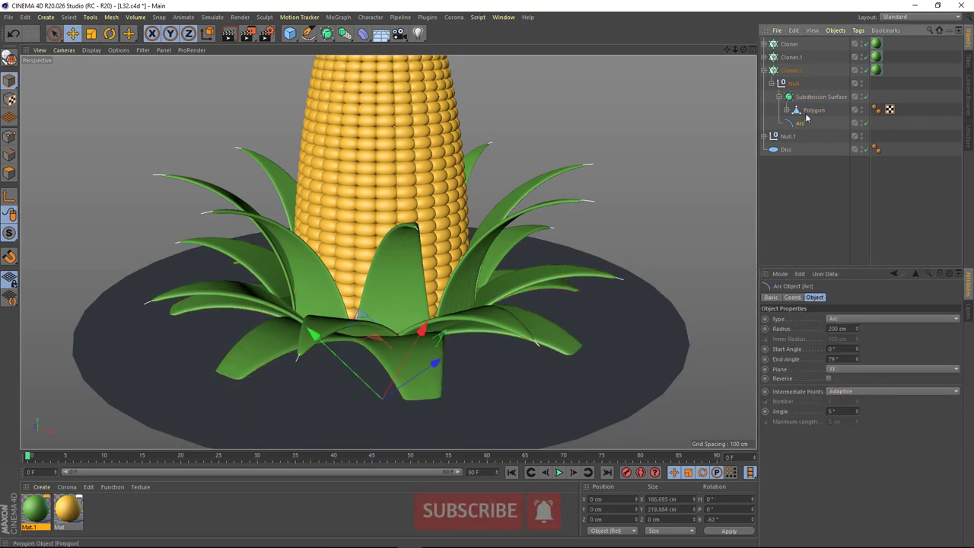
pyautogui.click(792, 296)
pyautogui.moveTo(944, 339)
pyautogui.mouseDown()
pyautogui.moveTo(944, 348)
pyautogui.moveTo(944, 327)
pyautogui.mouseUp()
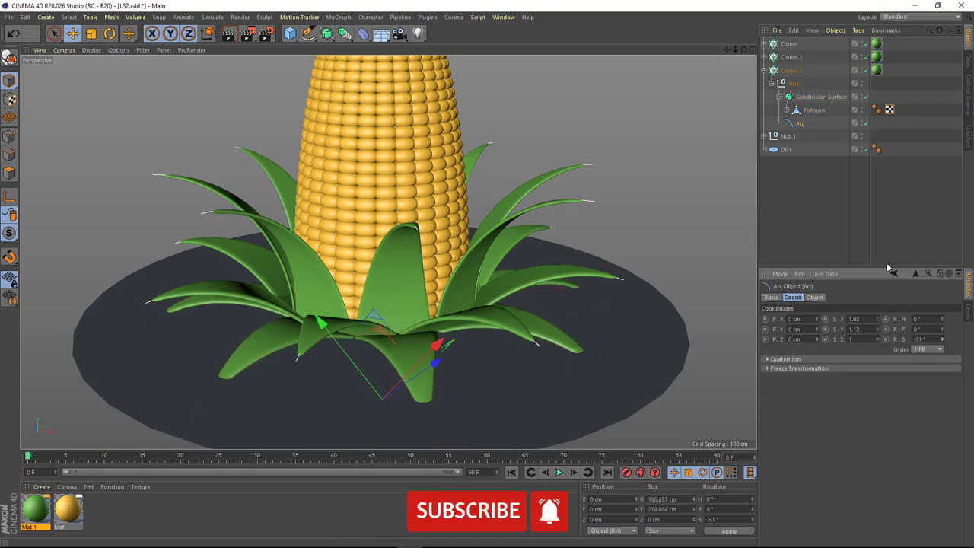
pyautogui.click(814, 297)
# Lower the second leaf ring slightly around the cob's base.
pyautogui.click(531, 264)
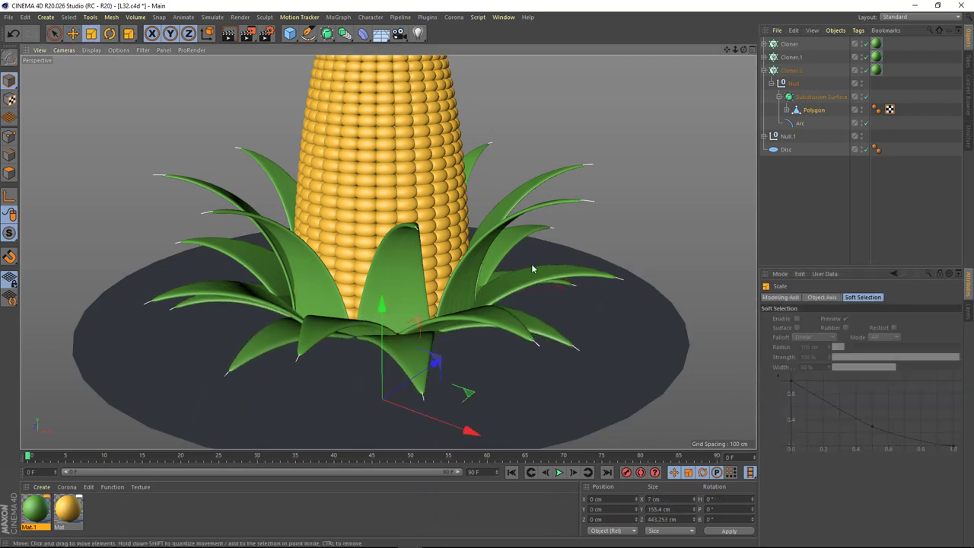
pyautogui.keyDown('alt'); pyautogui.moveTo(693, 280); pyautogui.dragTo(446, 359); pyautogui.keyUp('alt')
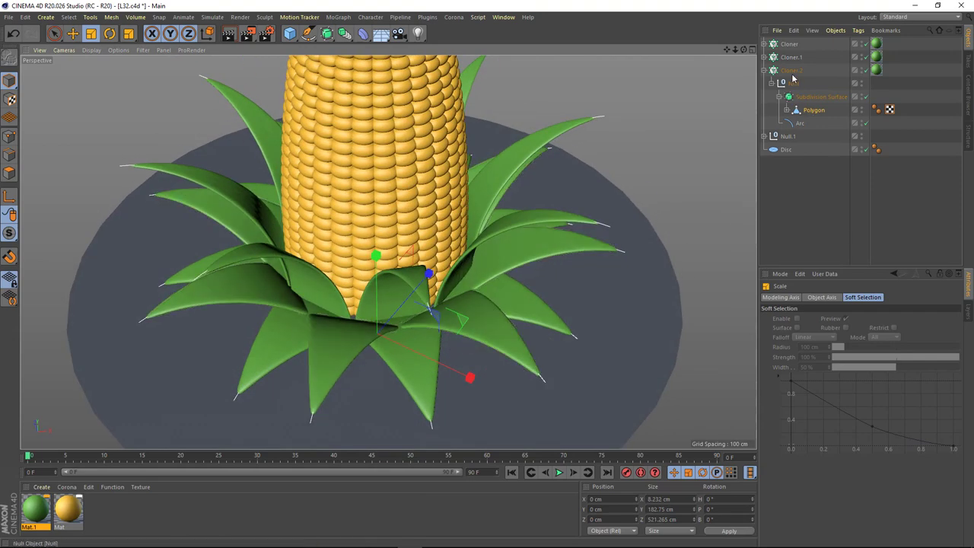
pyautogui.press('e')
pyautogui.click(533, 259)
pyautogui.moveTo(409, 227)
pyautogui.mouseDown()
pyautogui.moveTo(411, 238)
pyautogui.moveTo(472, 228)
pyautogui.moveTo(413, 315)
pyautogui.moveTo(384, 338)
pyautogui.moveTo(426, 304)
pyautogui.mouseUp()
pyautogui.scroll(2, 413, 315)
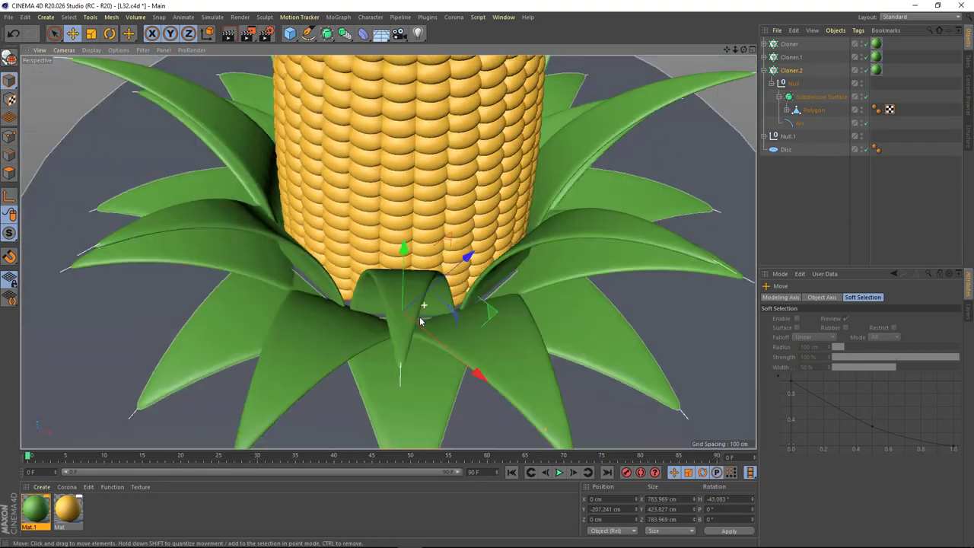
pyautogui.scroll(-5, 457, 251)
# Duplicate the leaf ring into a third ring, Cloner.3.
pyautogui.click(504, 220)
pyautogui.scroll(-2, 516, 263)
pyautogui.keyDown('alt'); pyautogui.moveTo(516, 263); pyautogui.dragTo(487, 244); pyautogui.keyUp('alt')
pyautogui.scroll(2, 487, 243)
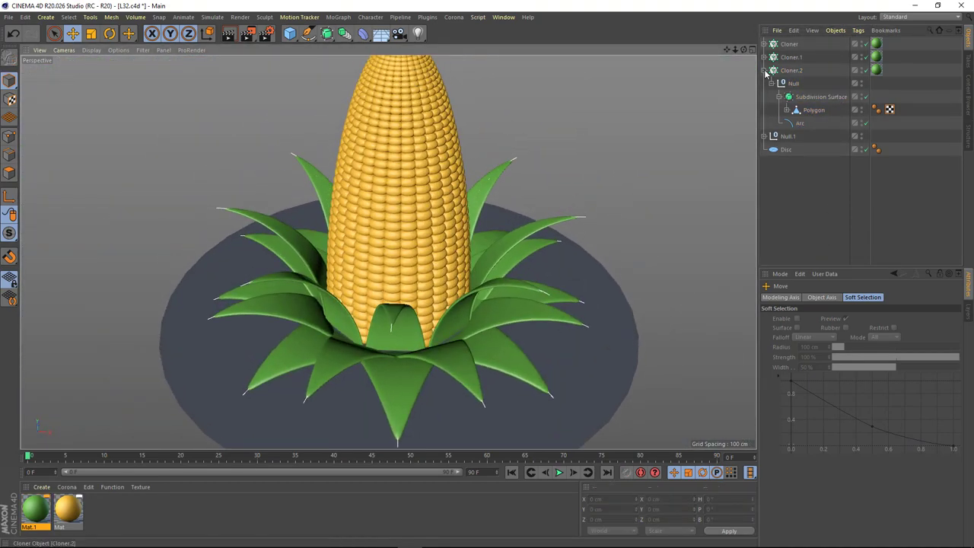
# Shrink Cloner.3 and rotate it to offset its leaves from the other rings.
pyautogui.press('t')
pyautogui.moveTo(441, 268); pyautogui.dragTo(532, 259)
pyautogui.press('r')
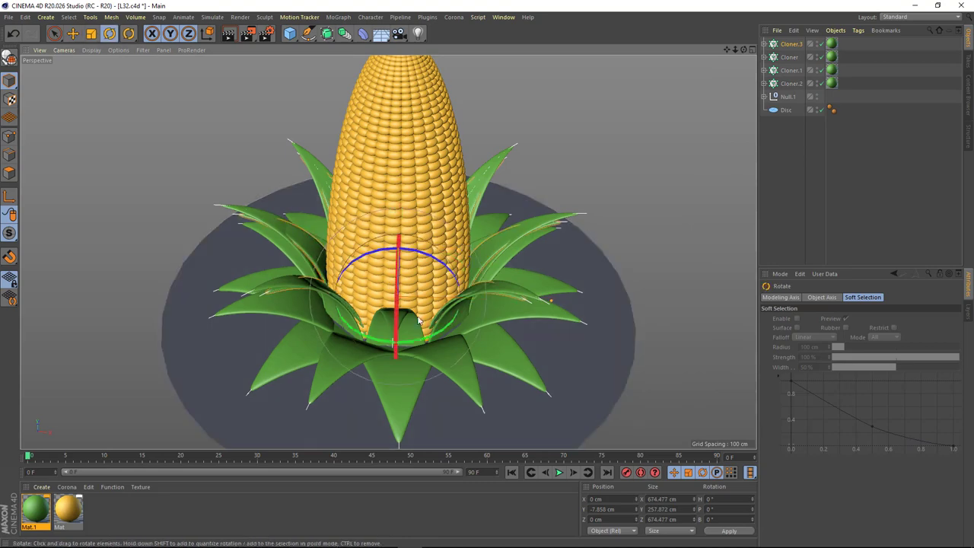
pyautogui.moveTo(440, 335)
pyautogui.mouseDown()
pyautogui.moveTo(446, 307)
pyautogui.moveTo(456, 312)
pyautogui.mouseUp()
# Edit Cloner.3's Arc and spread the ring outward to a 341 cm radius.
pyautogui.click(764, 44)
pyautogui.click(802, 96)
pyautogui.scroll(2, 720, 348)
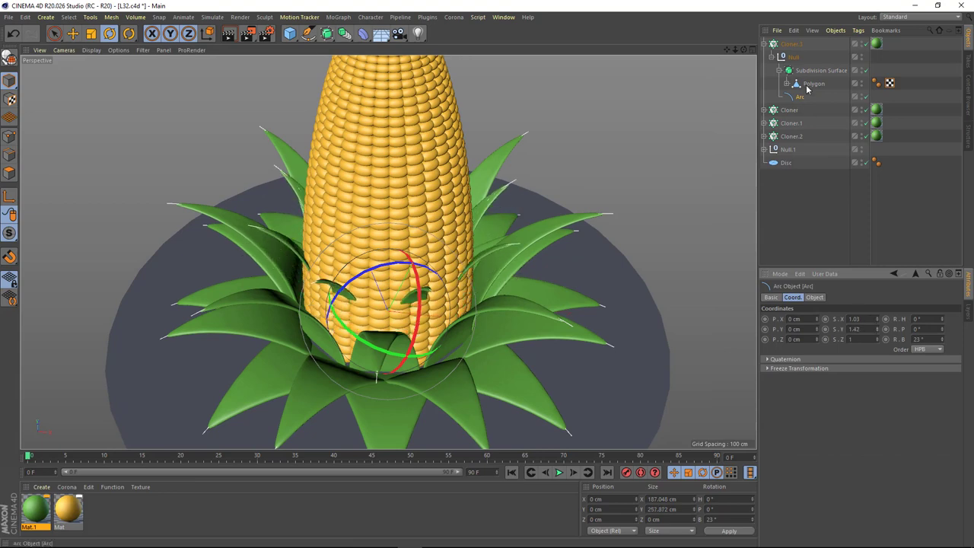
pyautogui.click(791, 43)
pyautogui.moveTo(533, 262)
pyautogui.mouseDown()
pyautogui.moveTo(561, 276)
pyautogui.moveTo(556, 259)
pyautogui.moveTo(400, 336)
pyautogui.mouseUp()
pyautogui.press('t')
pyautogui.scroll(3, 555, 259)
pyautogui.press('r')
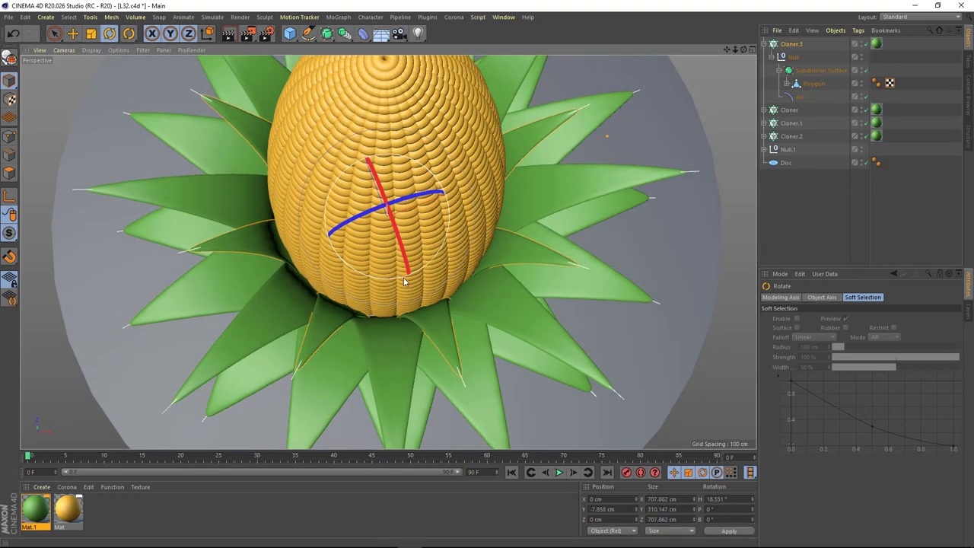
pyautogui.click(404, 278)
pyautogui.moveTo(404, 279)
pyautogui.keyDown('alt'); pyautogui.mouseDown()
pyautogui.moveTo(740, 139)
pyautogui.moveTo(613, 280)
pyautogui.moveTo(484, 343)
pyautogui.moveTo(467, 311)
pyautogui.moveTo(470, 348)
pyautogui.moveTo(466, 320)
pyautogui.mouseUp(); pyautogui.keyUp('alt')
pyautogui.press('t')
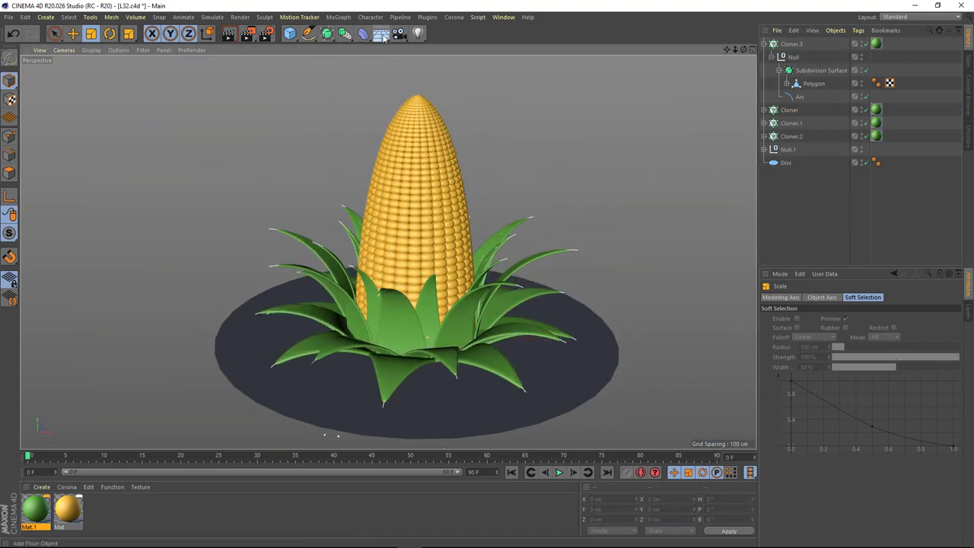
# Add a Floor object and move it to the bottom of the Object Manager.
pyautogui.click(381, 33)
pyautogui.click(413, 48)
pyautogui.moveTo(787, 45); pyautogui.dragTo(787, 179)
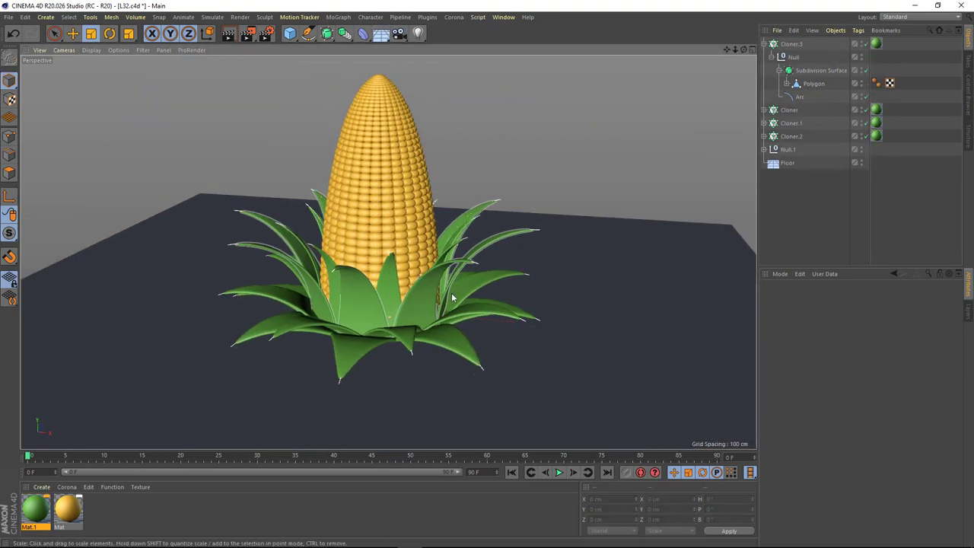
pyautogui.moveTo(472, 305)
pyautogui.keyDown('alt'); pyautogui.mouseDown()
pyautogui.moveTo(467, 325)
pyautogui.moveTo(431, 305)
pyautogui.moveTo(502, 285)
pyautogui.moveTo(573, 279)
pyautogui.moveTo(467, 369)
pyautogui.moveTo(337, 307)
pyautogui.moveTo(470, 283)
pyautogui.moveTo(389, 306)
pyautogui.moveTo(425, 317)
pyautogui.mouseUp(); pyautogui.keyUp('alt')
pyautogui.click(764, 44)
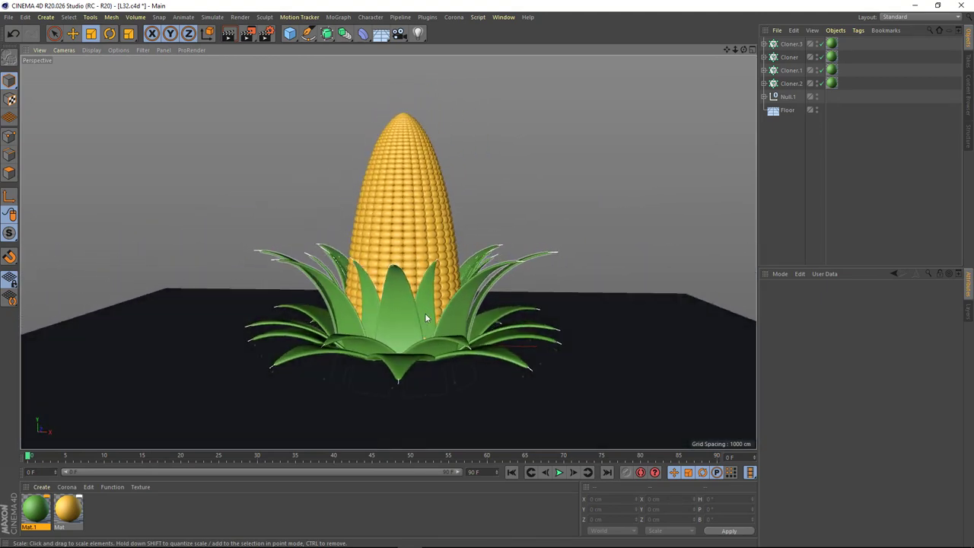
# Edit the Spline Rotation curve on the second leaf ring's Spline Wrap to twist its leaves.
pyautogui.press('e')
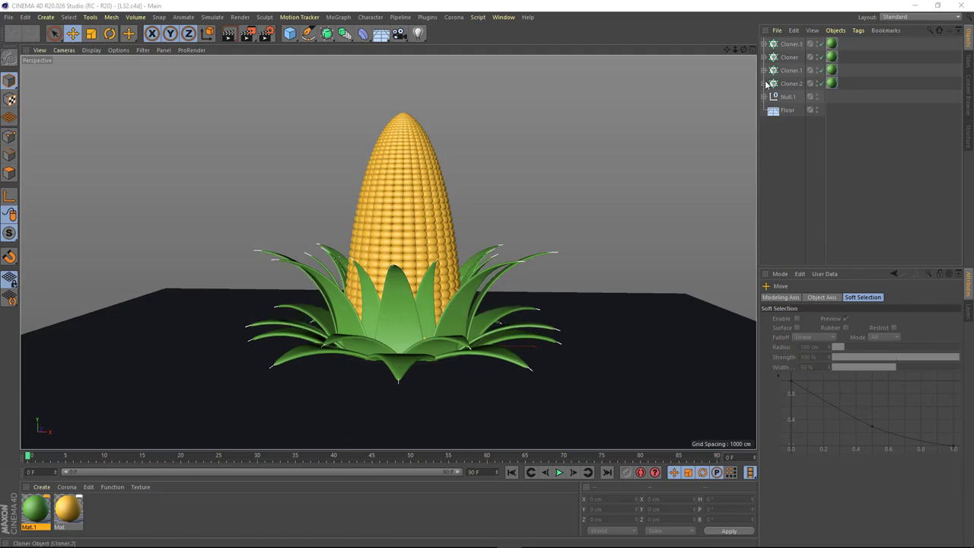
pyautogui.click(764, 83)
pyautogui.click(822, 136)
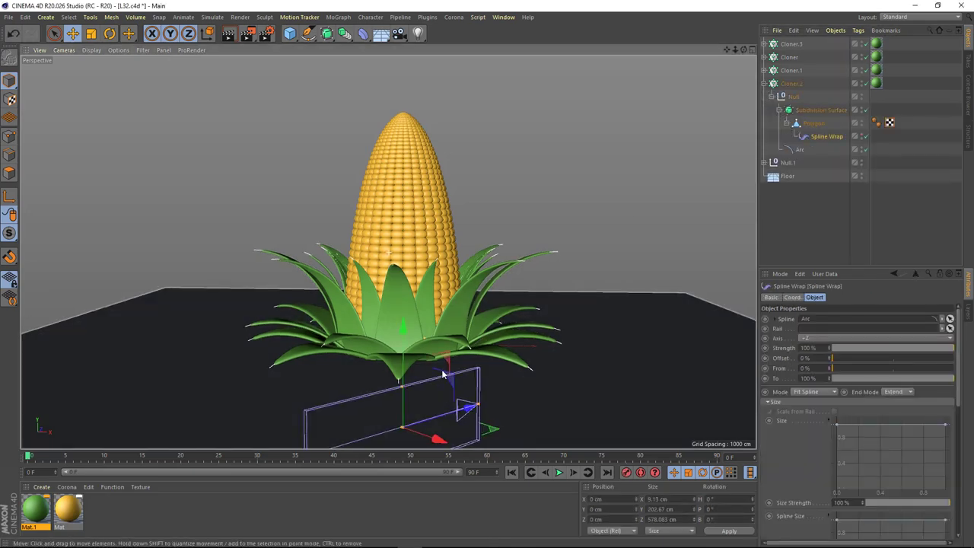
pyautogui.scroll(2, 464, 312)
pyautogui.scroll(3, 464, 312)
pyautogui.keyDown('alt'); pyautogui.moveTo(465, 312); pyautogui.dragTo(441, 352); pyautogui.keyUp('alt')
pyautogui.scroll(2, 449, 348)
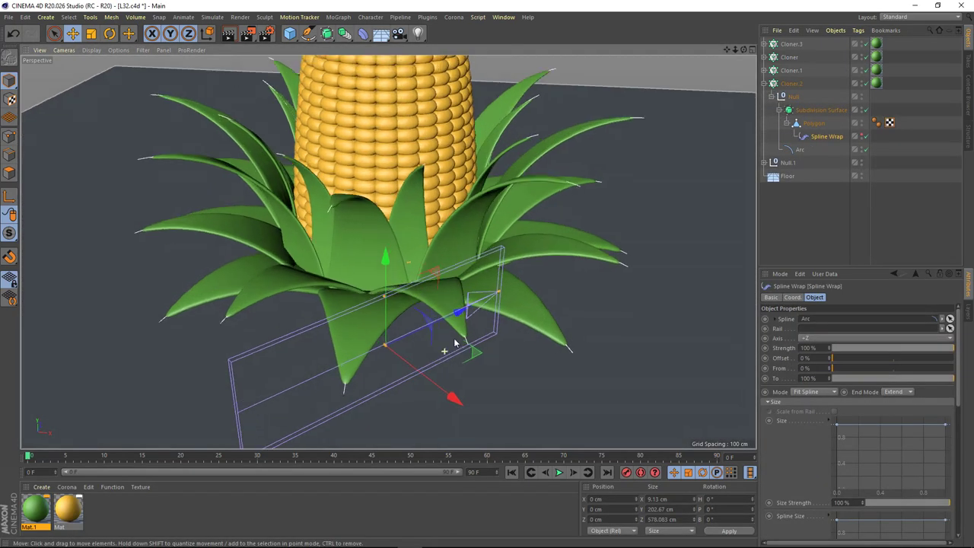
pyautogui.scroll(2, 452, 335)
pyautogui.scroll(-3, 801, 458)
pyautogui.scroll(-3, 810, 358)
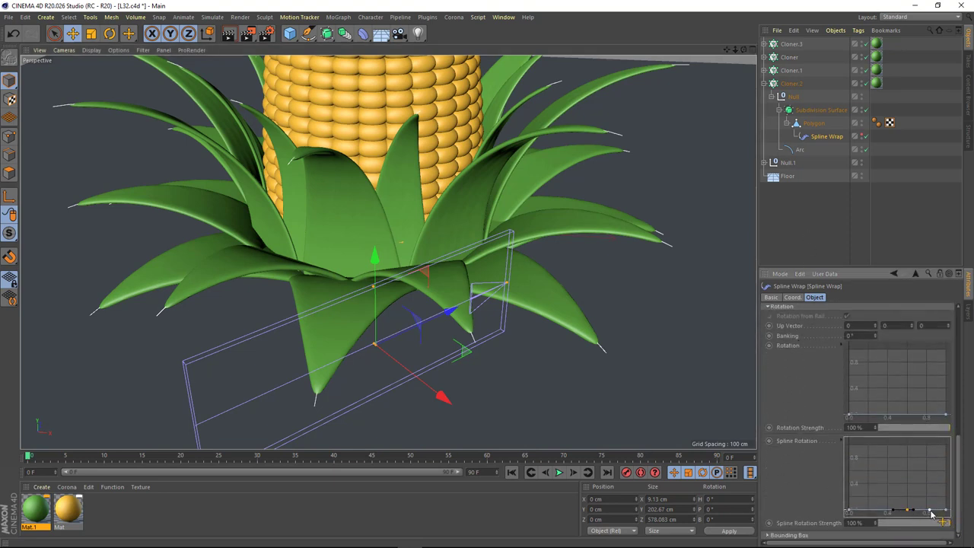
pyautogui.moveTo(931, 513); pyautogui.dragTo(932, 507)
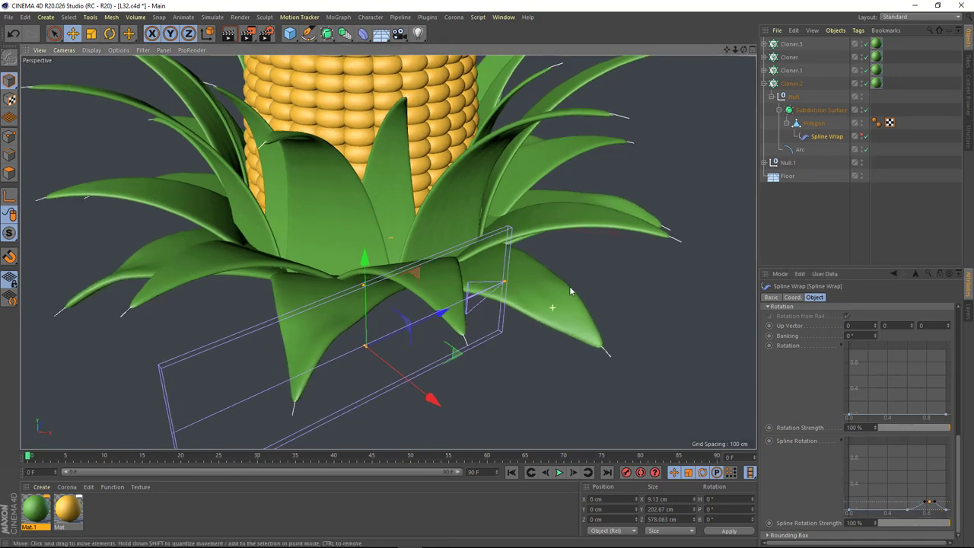
pyautogui.keyDown('alt'); pyautogui.moveTo(533, 304); pyautogui.dragTo(457, 273); pyautogui.keyUp('alt')
pyautogui.keyDown('alt'); pyautogui.moveTo(280, 256); pyautogui.dragTo(336, 285); pyautogui.keyUp('alt')
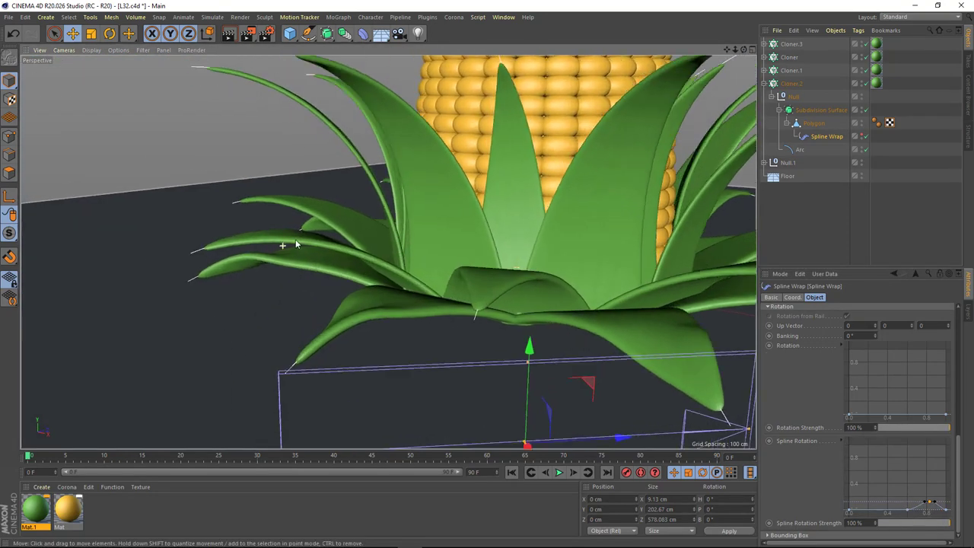
pyautogui.click(930, 506)
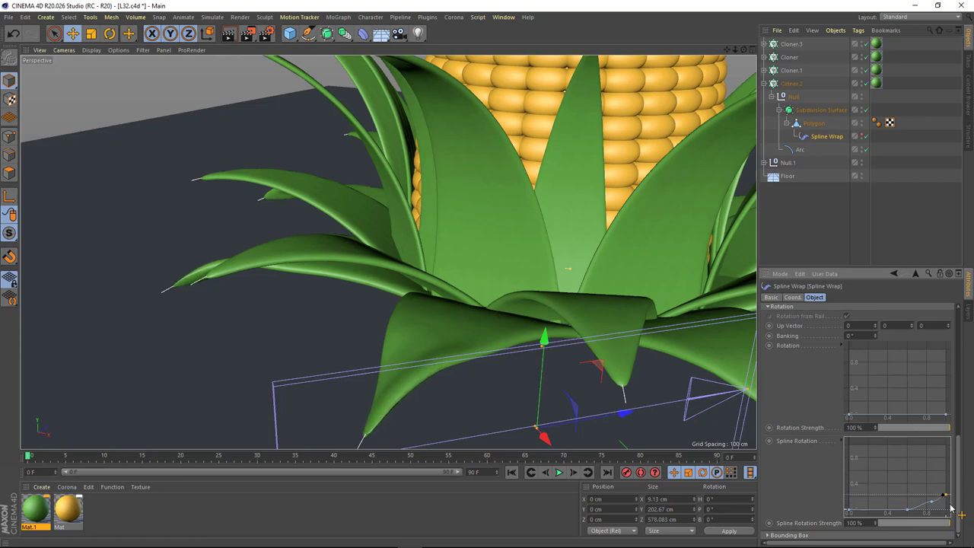
pyautogui.keyDown('alt'); pyautogui.moveTo(569, 411); pyautogui.dragTo(446, 348); pyautogui.keyUp('alt')
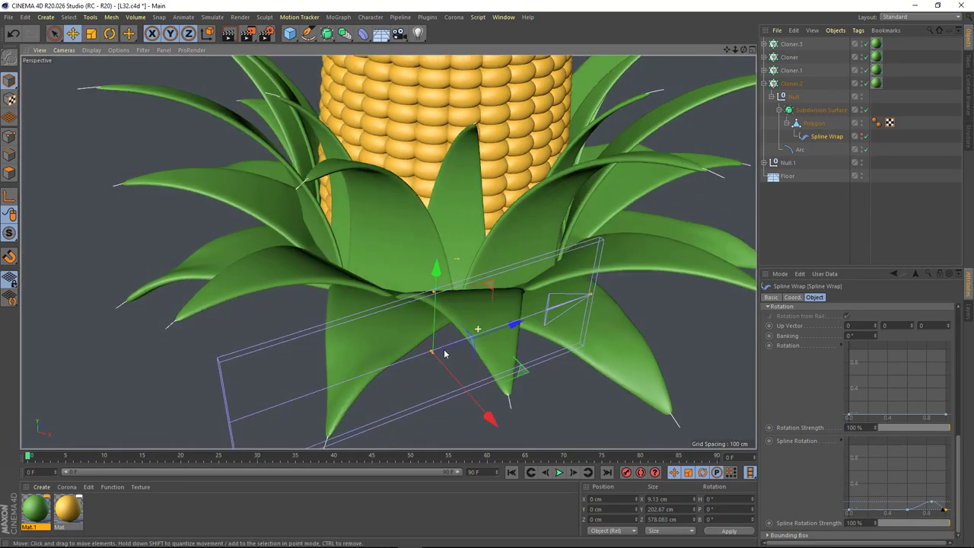
# Add and raise points on Cloner.1's Spline Wrap rotation curve to twist its leaves.
pyautogui.click(764, 71)
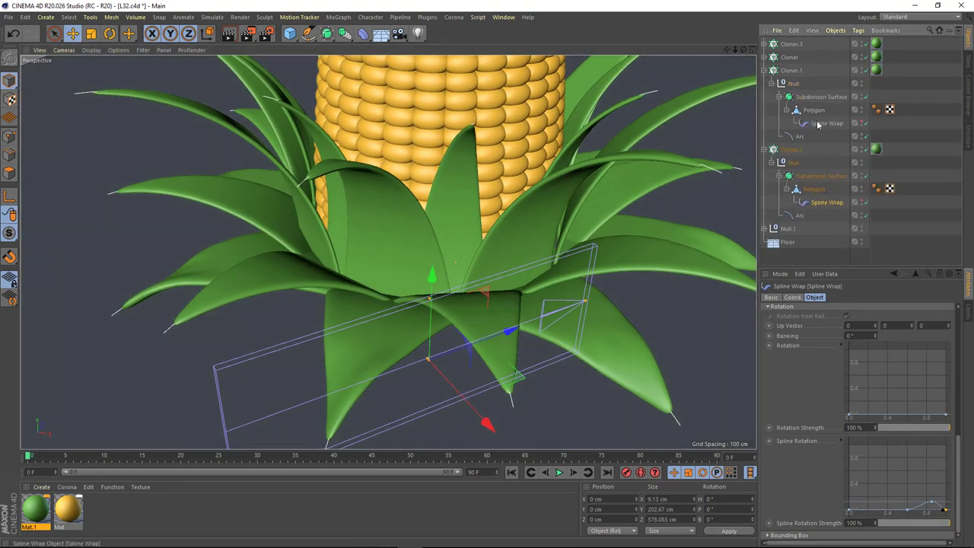
pyautogui.click(826, 123)
pyautogui.keyDown('ctrl'); pyautogui.click(926, 510); pyautogui.keyUp('ctrl')
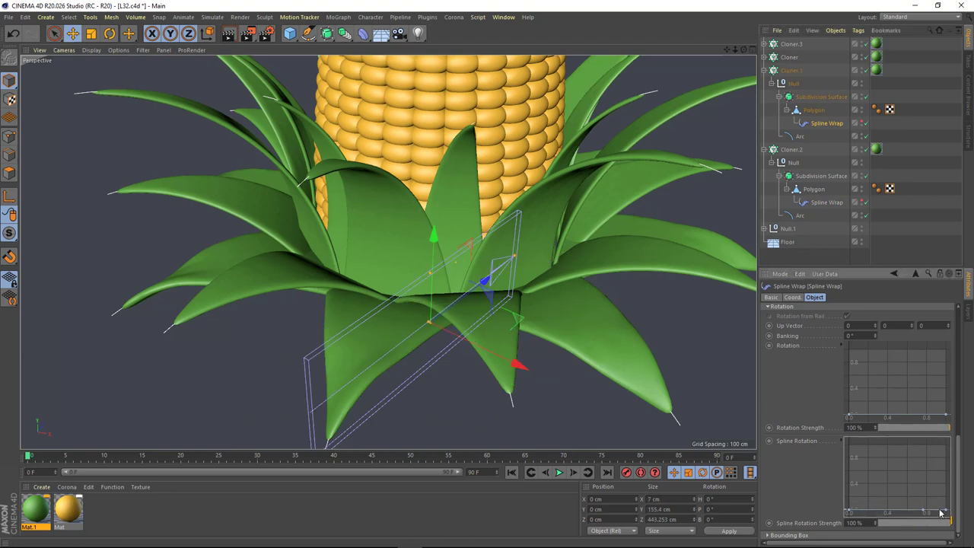
pyautogui.keyDown('alt'); pyautogui.moveTo(731, 278); pyautogui.dragTo(555, 278); pyautogui.keyUp('alt')
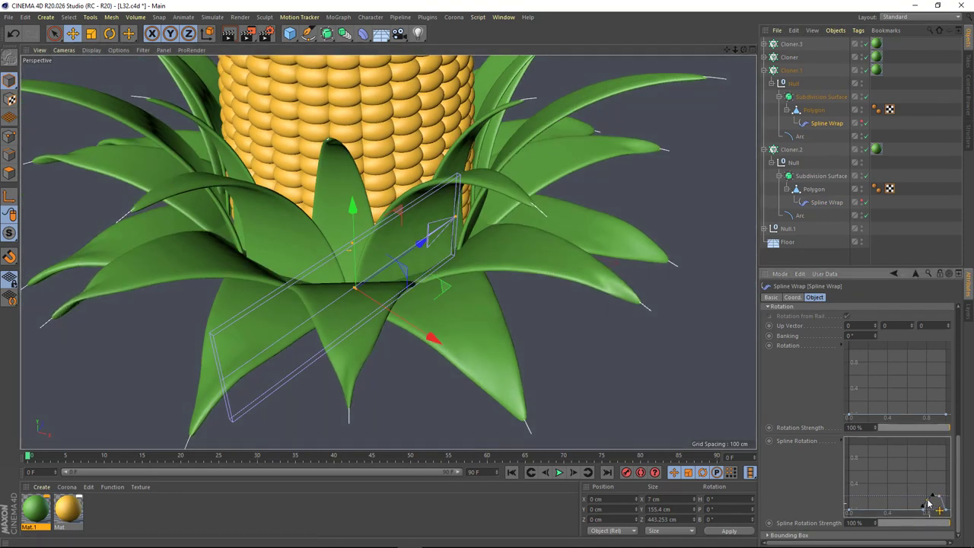
pyautogui.moveTo(922, 516)
pyautogui.mouseDown()
pyautogui.moveTo(925, 508)
pyautogui.moveTo(894, 508)
pyautogui.mouseUp()
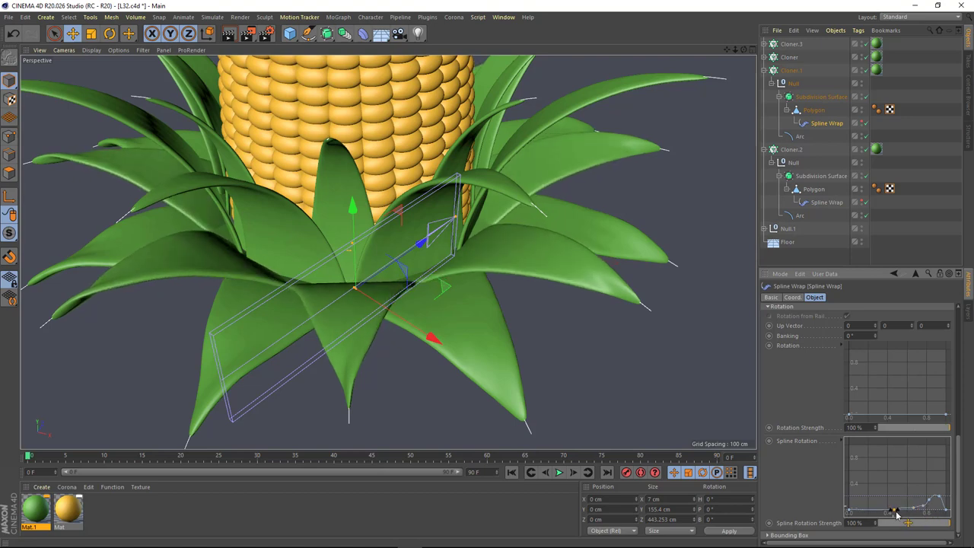
pyautogui.keyDown('alt'); pyautogui.moveTo(533, 304); pyautogui.dragTo(537, 333); pyautogui.keyUp('alt')
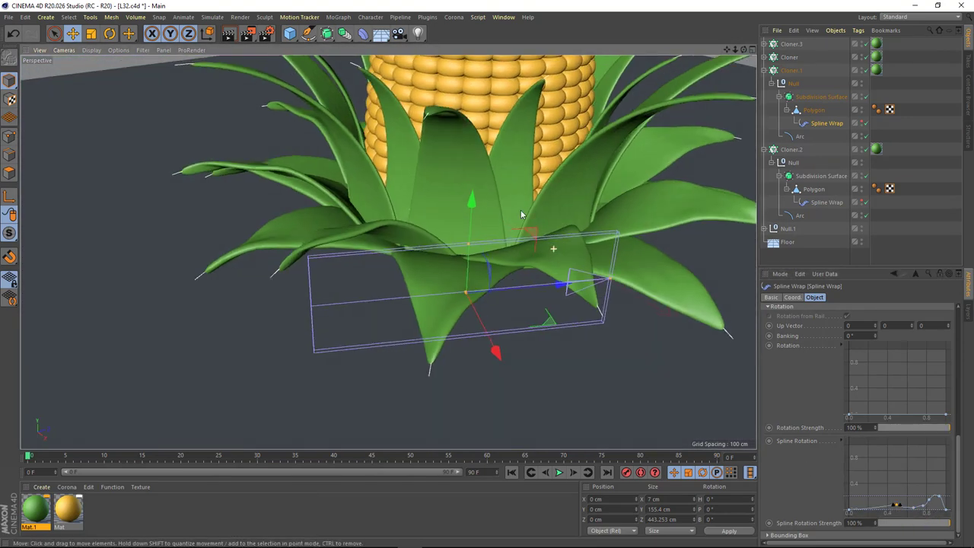
pyautogui.keyDown('alt'); pyautogui.moveTo(457, 251); pyautogui.dragTo(487, 213); pyautogui.keyUp('alt')
# Reshape the Cloner's Spline Wrap rotation curve, adding a peak and then flattening it.
pyautogui.click(765, 57)
pyautogui.click(825, 110)
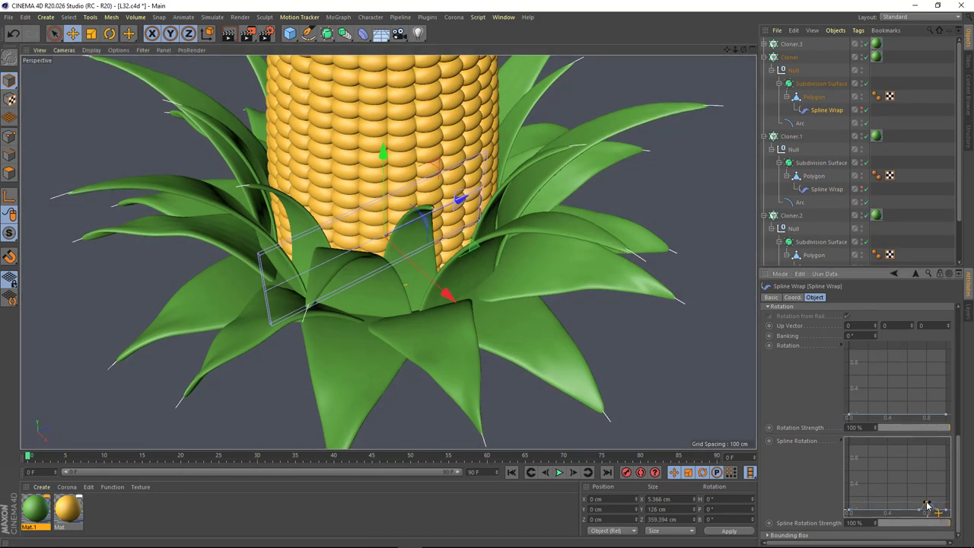
pyautogui.moveTo(927, 505); pyautogui.dragTo(923, 487)
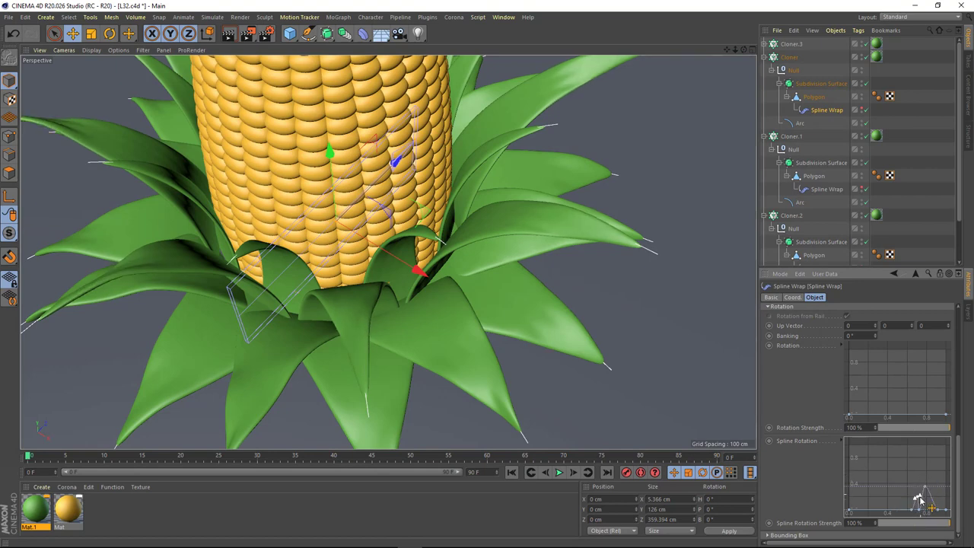
pyautogui.moveTo(920, 499); pyautogui.dragTo(920, 510)
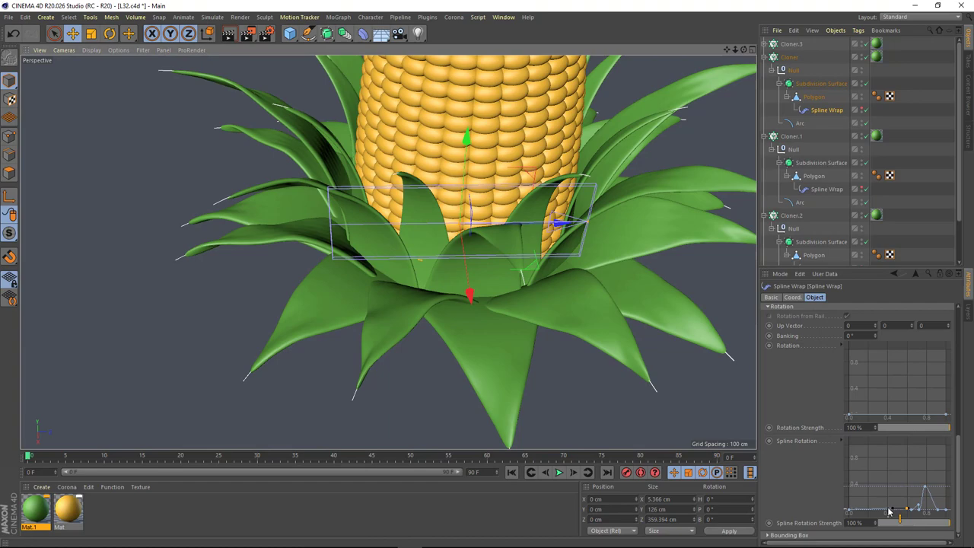
pyautogui.moveTo(906, 511); pyautogui.dragTo(897, 506)
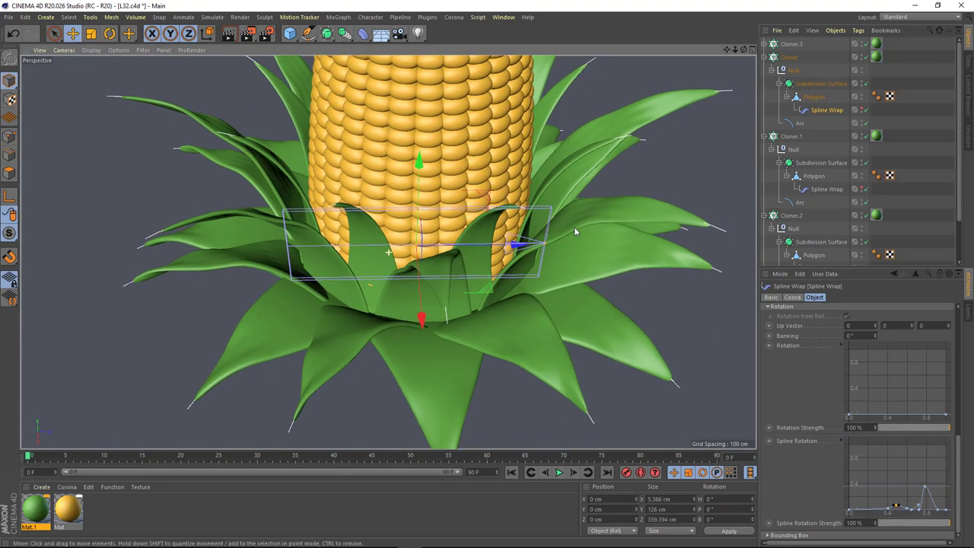
pyautogui.keyDown('alt'); pyautogui.moveTo(456, 251); pyautogui.dragTo(417, 287); pyautogui.keyUp('alt')
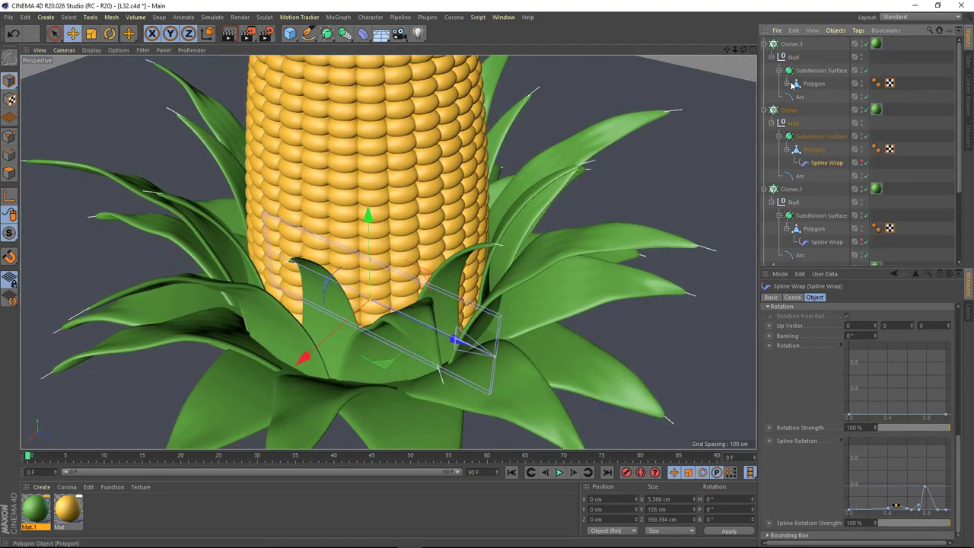
pyautogui.moveTo(924, 487)
pyautogui.mouseDown()
pyautogui.moveTo(919, 516)
pyautogui.moveTo(938, 512)
pyautogui.moveTo(925, 503)
pyautogui.mouseUp()
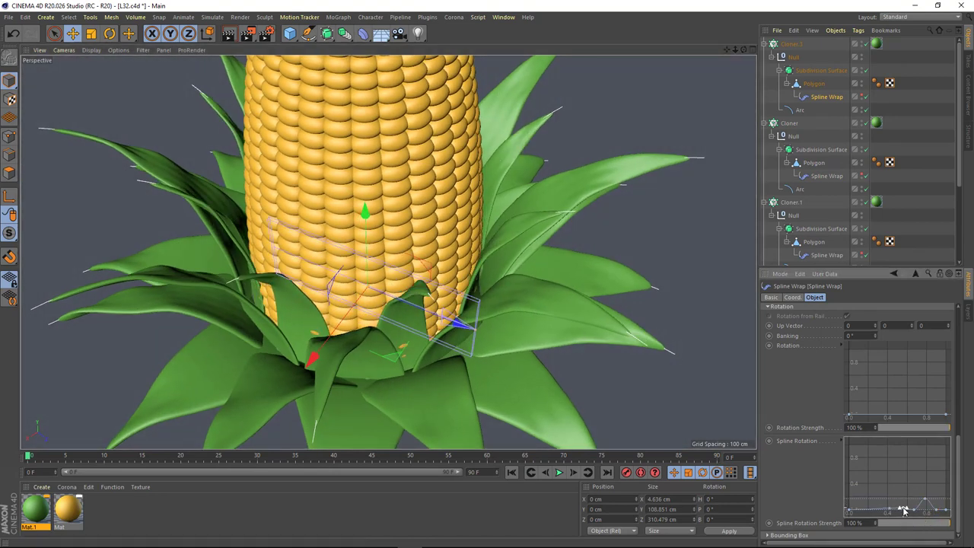
# Deselect, zoom out to see the whole corn, and collapse the Cloner.2 hierarchy.
pyautogui.click(807, 89)
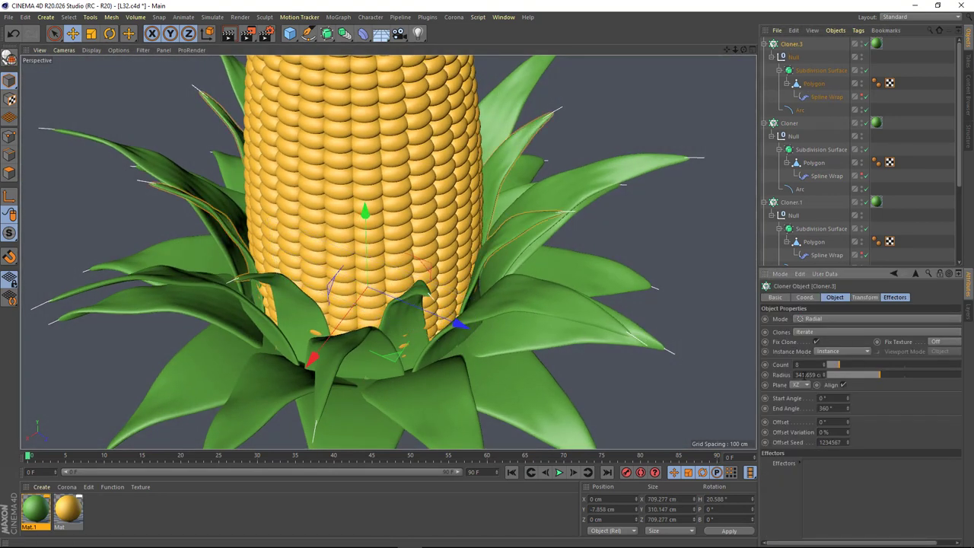
pyautogui.moveTo(365, 319)
pyautogui.keyDown('alt'); pyautogui.mouseDown()
pyautogui.moveTo(395, 340)
pyautogui.moveTo(457, 319)
pyautogui.mouseUp(); pyautogui.keyUp('alt')
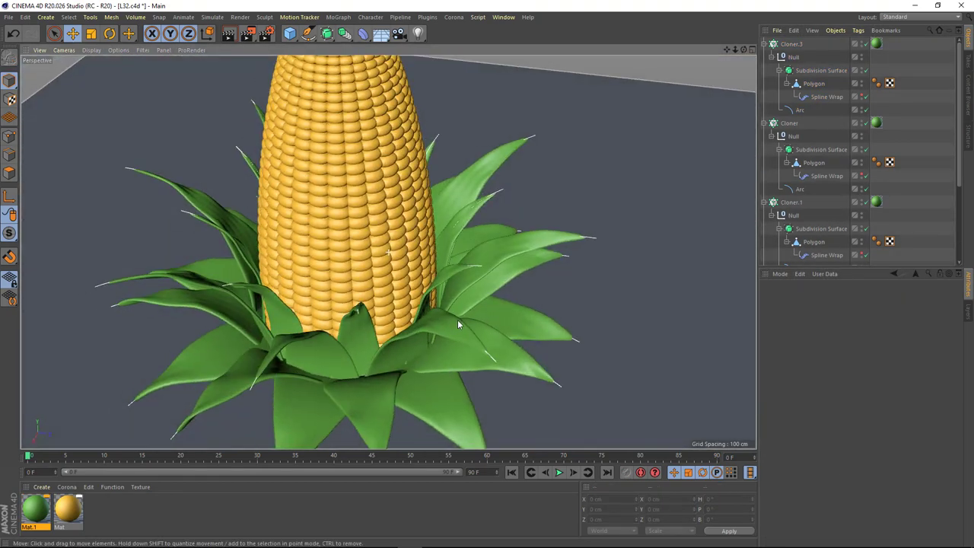
pyautogui.moveTo(860, 267); pyautogui.dragTo(860, 398)
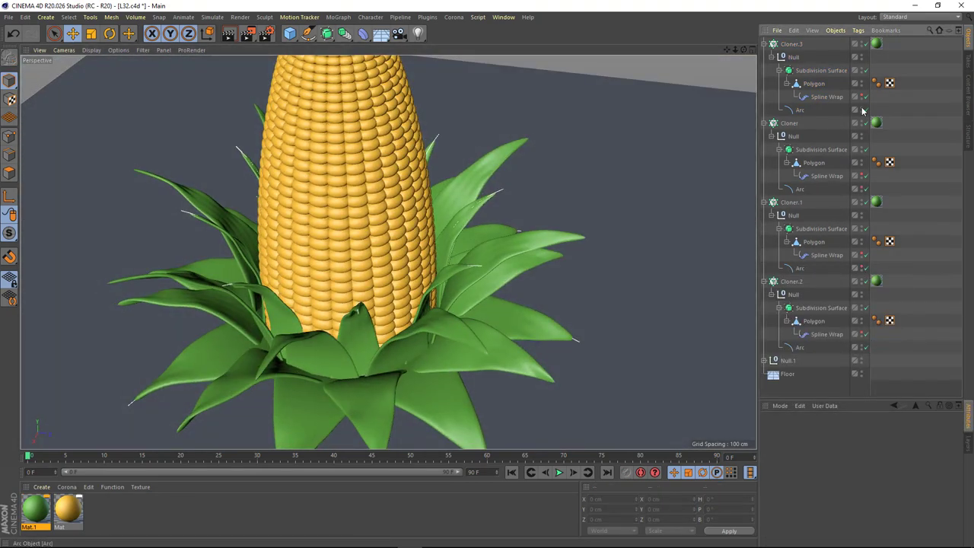
pyautogui.click(764, 281)
# Collapse the Cloner.1, Cloner and Cloner.3 hierarchies in the Object Manager.
pyautogui.click(764, 201)
pyautogui.click(764, 123)
pyautogui.click(764, 43)
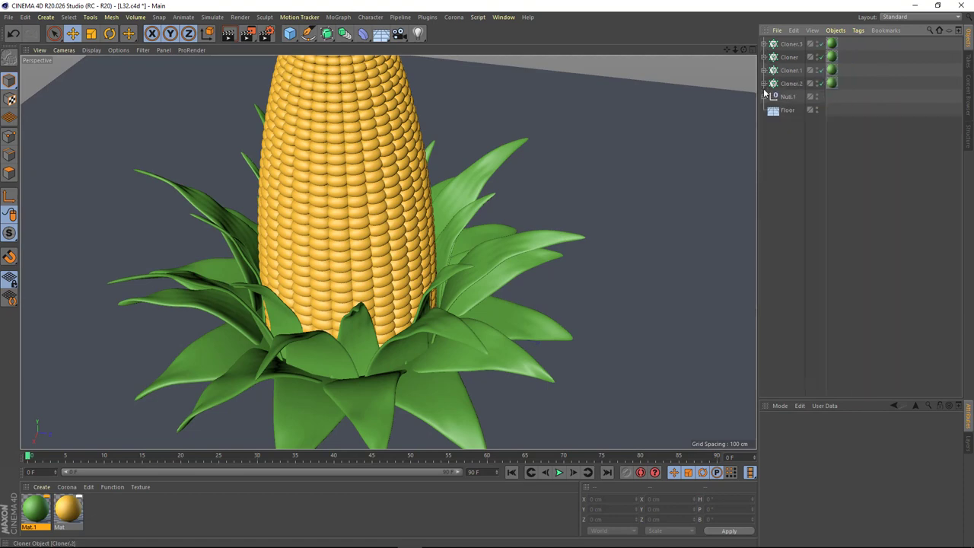
pyautogui.moveTo(511, 285)
pyautogui.keyDown('alt'); pyautogui.mouseDown()
pyautogui.moveTo(414, 325)
pyautogui.moveTo(461, 282)
pyautogui.moveTo(499, 302)
pyautogui.moveTo(446, 278)
pyautogui.moveTo(572, 270)
pyautogui.moveTo(439, 309)
pyautogui.moveTo(411, 344)
pyautogui.moveTo(322, 330)
pyautogui.moveTo(411, 326)
pyautogui.moveTo(423, 308)
pyautogui.moveTo(423, 325)
pyautogui.moveTo(371, 330)
pyautogui.moveTo(419, 318)
pyautogui.mouseUp(); pyautogui.keyUp('alt')
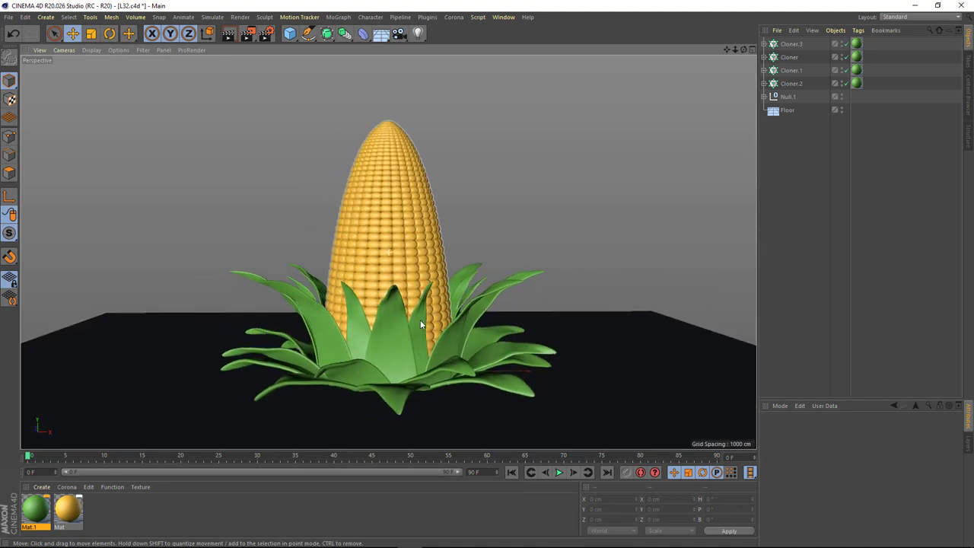
# Add a second Floor, a Background and a Sky object from the Floor palette.
pyautogui.moveTo(381, 34)
pyautogui.mouseDown()
pyautogui.moveTo(424, 57)
pyautogui.moveTo(414, 50)
pyautogui.moveTo(411, 68)
pyautogui.mouseUp()
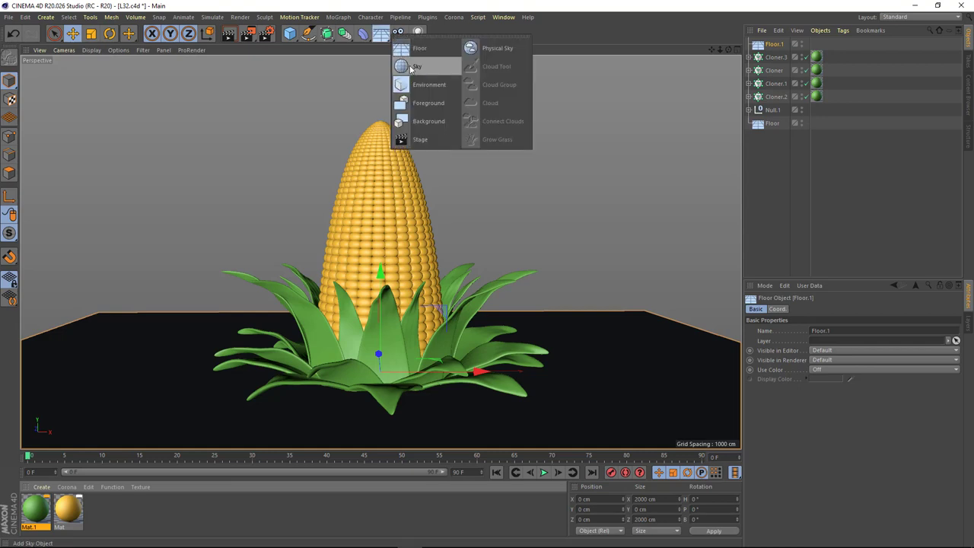
pyautogui.click(425, 124)
pyautogui.click(382, 35)
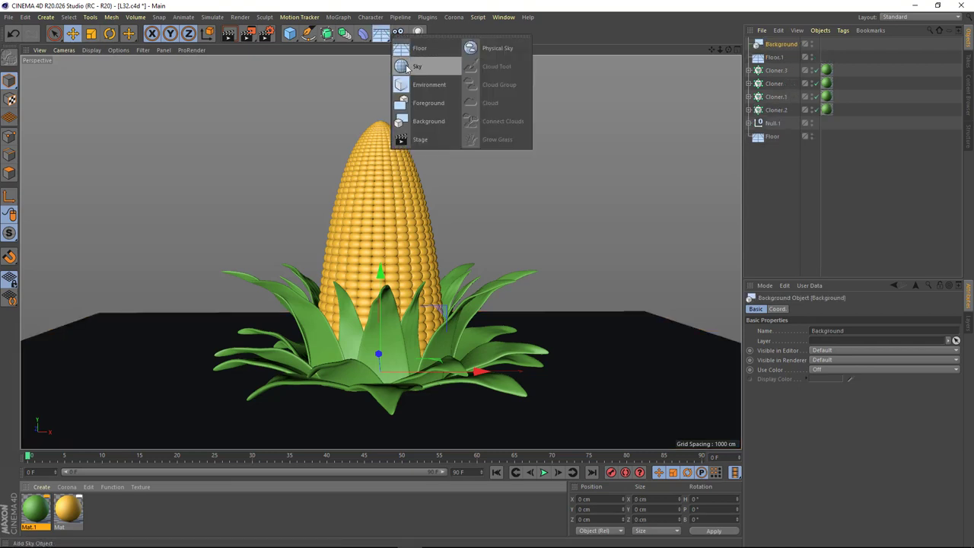
pyautogui.click(407, 67)
# Move Sky, Background and Floor.1 to the bottom of the object list.
pyautogui.click(773, 70)
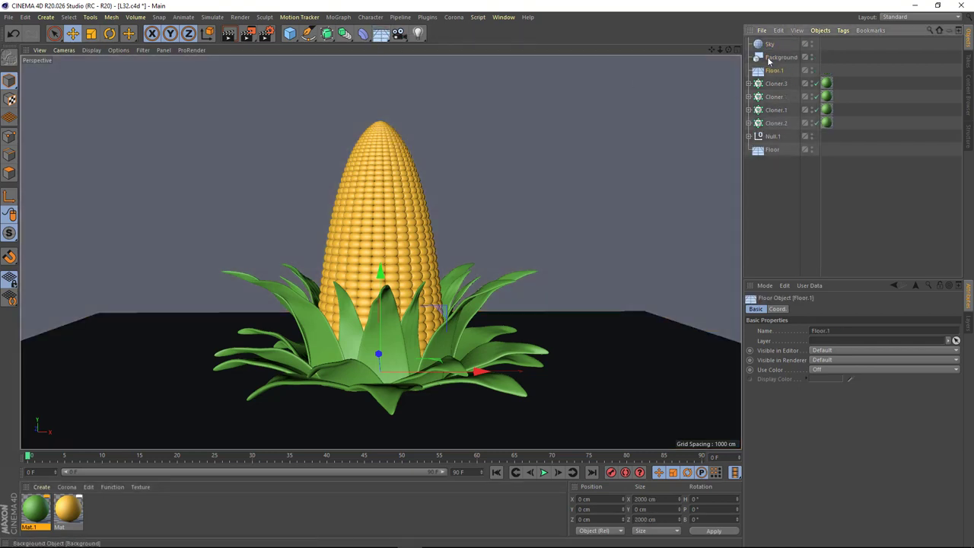
pyautogui.moveTo(780, 180); pyautogui.dragTo(779, 180)
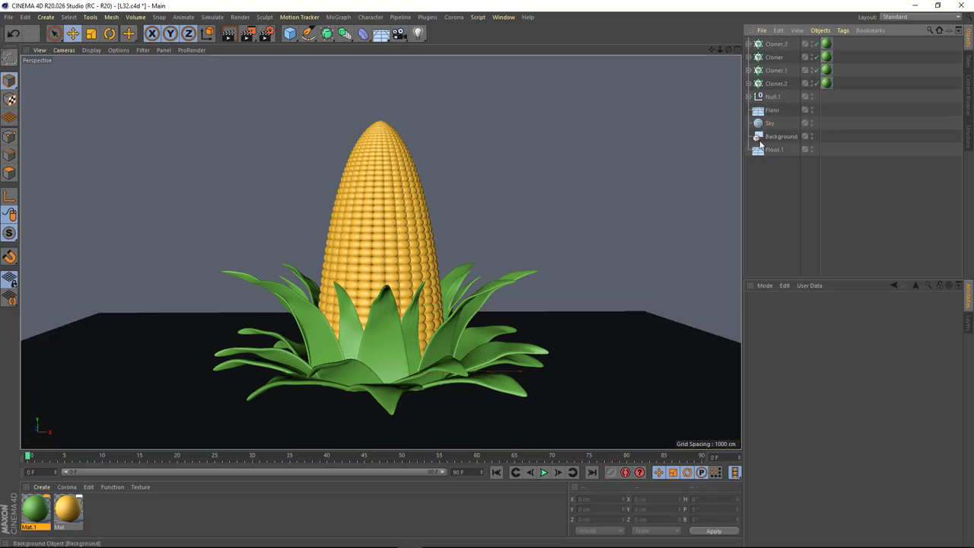
pyautogui.click(42, 487)
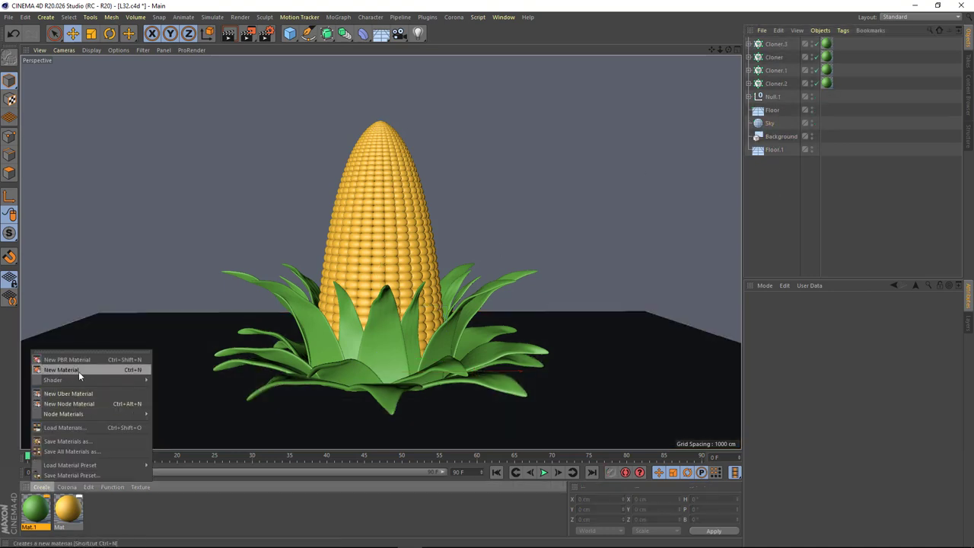
# Create material Mat.2 and give its Color channel a 2D Circular Gradient texture.
pyautogui.click(61, 370)
pyautogui.doubleClick(36, 509)
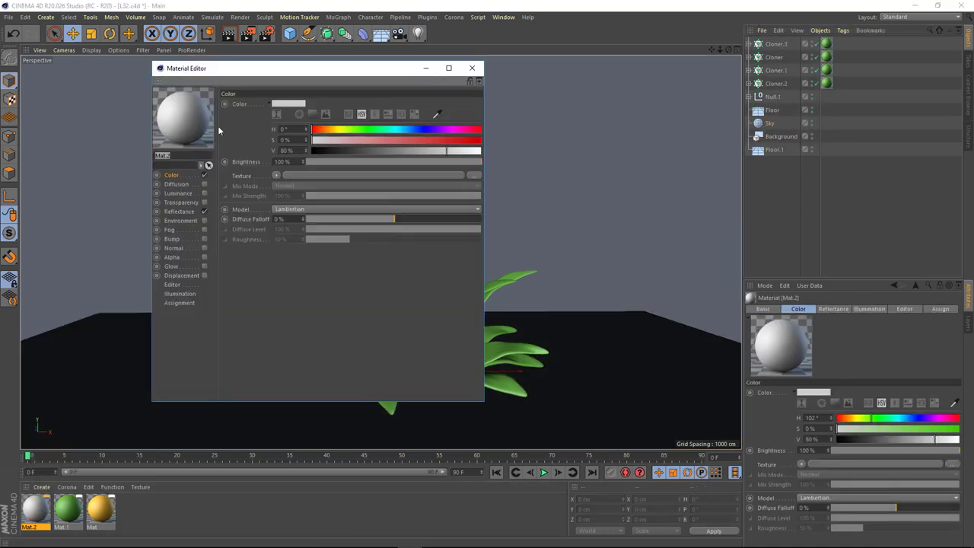
pyautogui.click(276, 175)
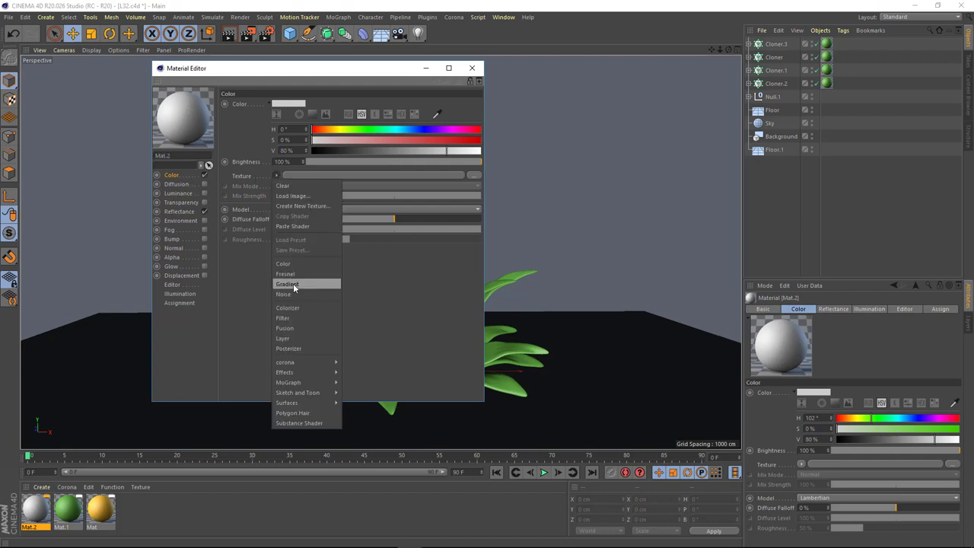
pyautogui.click(293, 227)
pyautogui.click(283, 200)
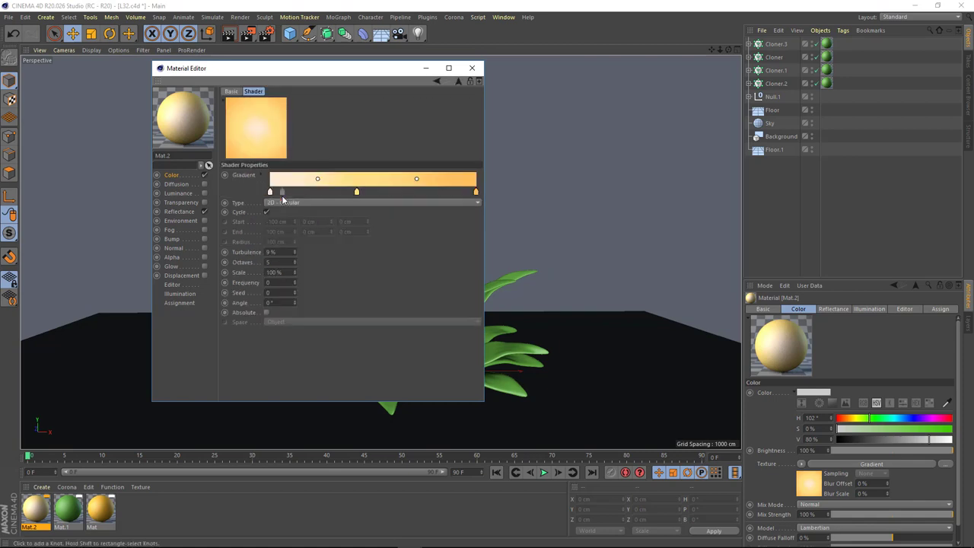
pyautogui.click(292, 203)
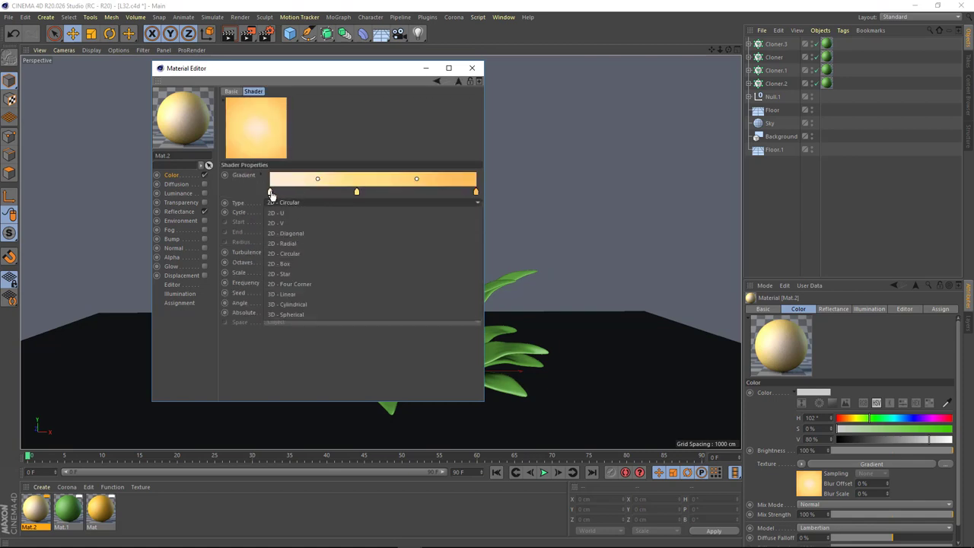
# Set the gradient knots to a pale yellow centre fading to warm orange.
pyautogui.click(270, 191)
pyautogui.doubleClick(269, 191)
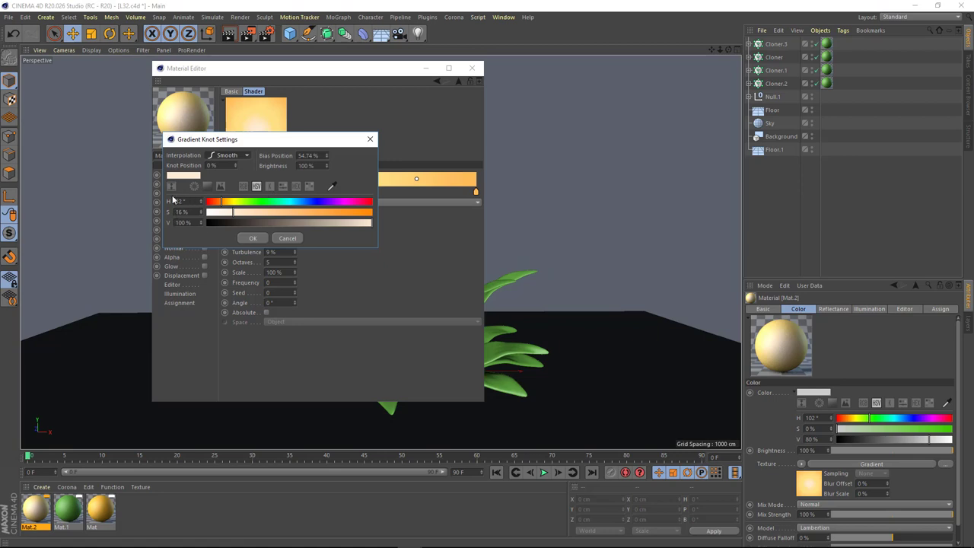
pyautogui.click(287, 238)
pyautogui.moveTo(372, 69); pyautogui.dragTo(462, 72)
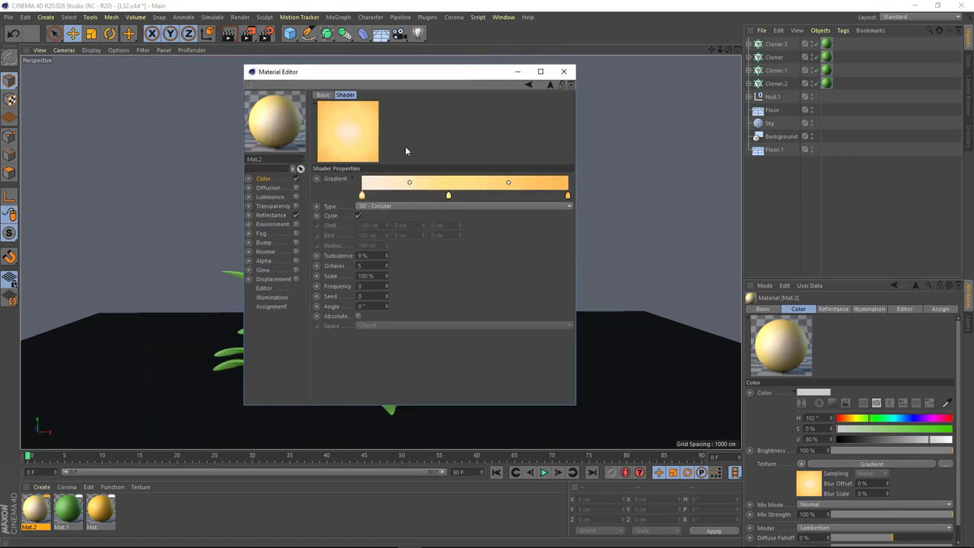
pyautogui.doubleClick(449, 197)
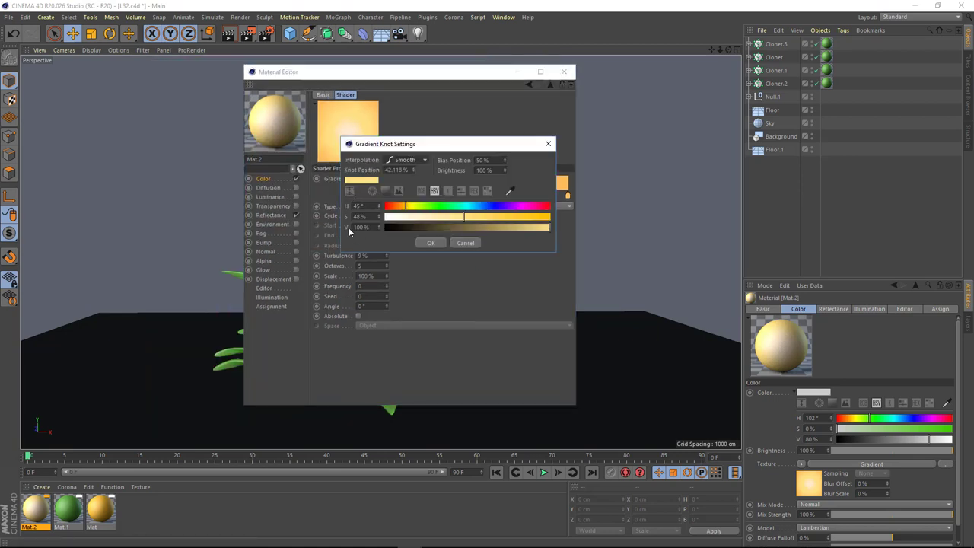
pyautogui.click(432, 243)
pyautogui.doubleClick(569, 197)
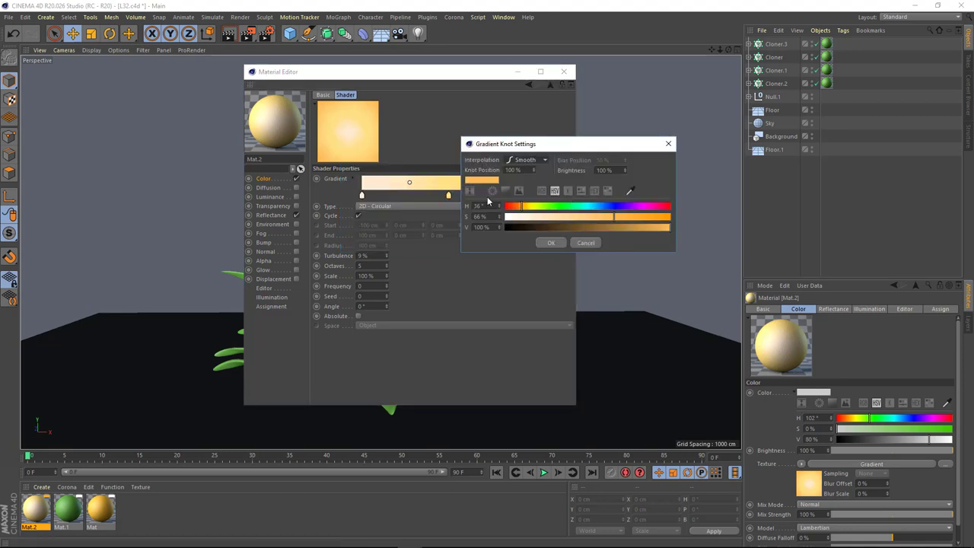
pyautogui.click(551, 244)
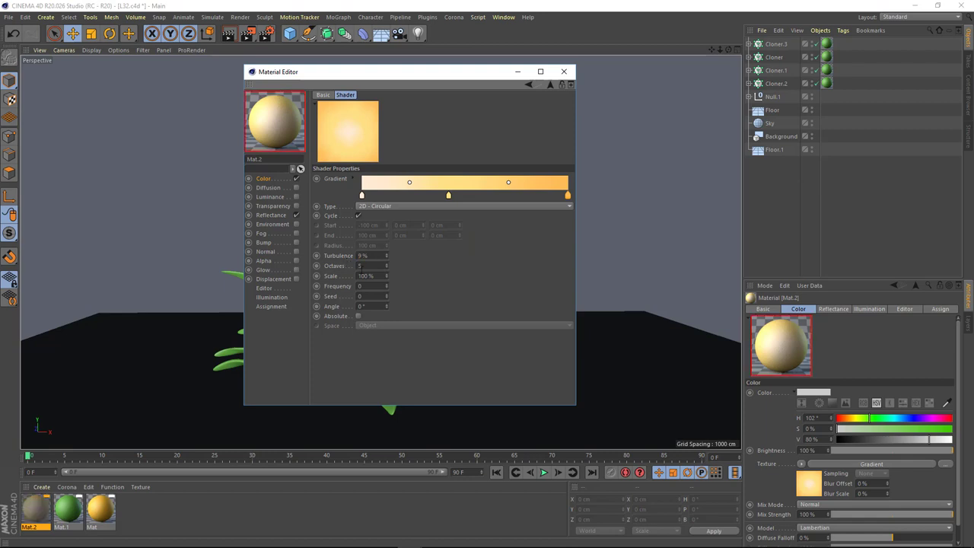
# Preview the gradient in an enlarged separate window, then close the Material Editor.
pyautogui.rightClick(352, 135)
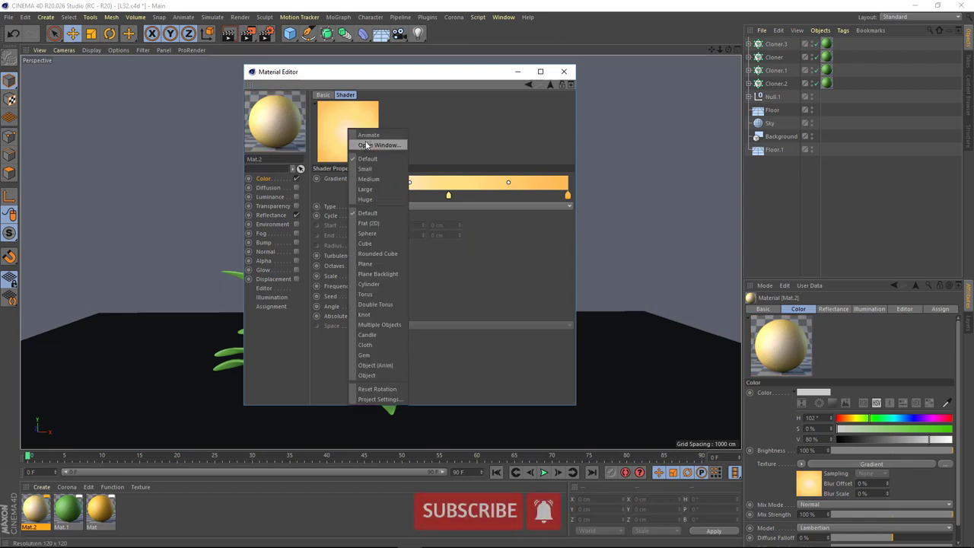
pyautogui.click(392, 198)
pyautogui.moveTo(399, 190); pyautogui.dragTo(620, 326)
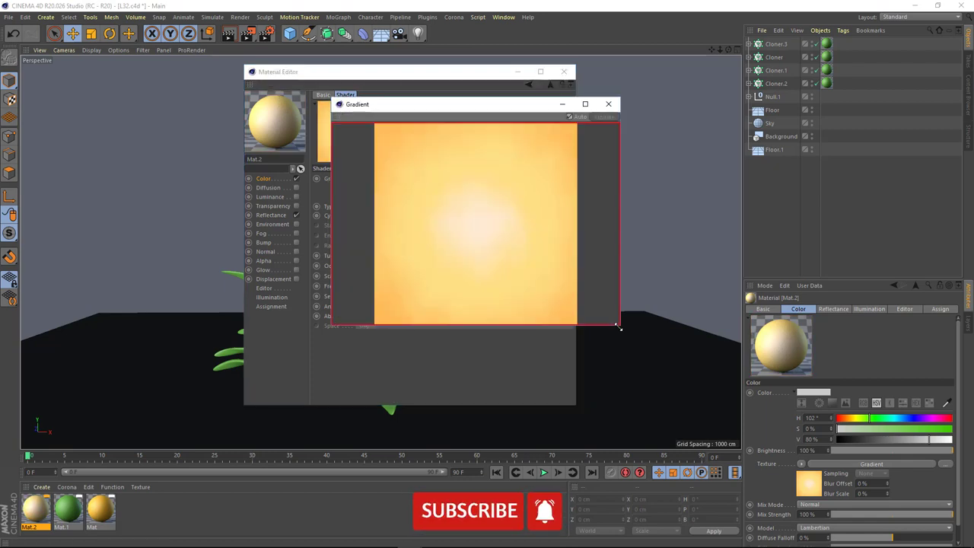
pyautogui.click(608, 103)
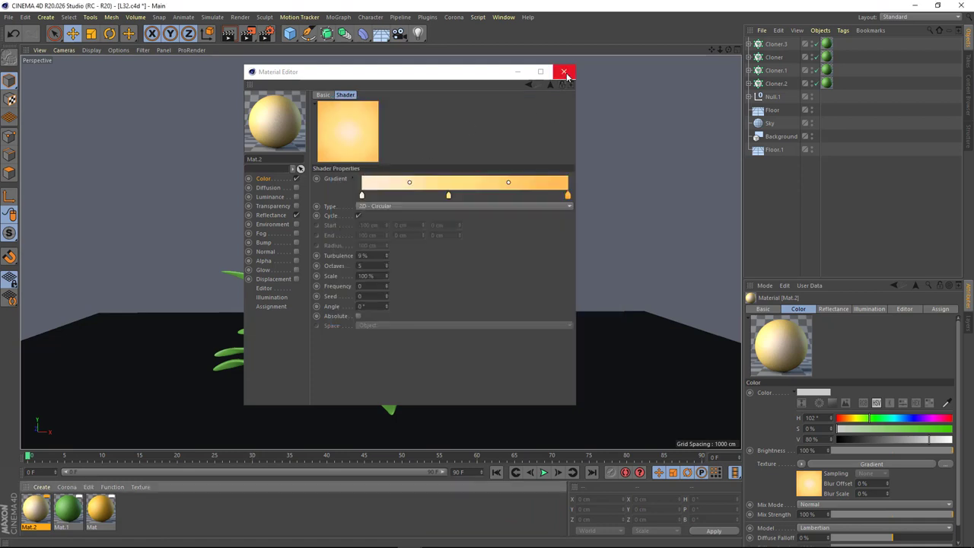
pyautogui.click(565, 72)
# Apply Mat.2 to the Background and change the projection of both Mat.2 texture tags.
pyautogui.moveTo(736, 165)
pyautogui.mouseDown()
pyautogui.moveTo(782, 140)
pyautogui.moveTo(827, 149)
pyautogui.mouseUp()
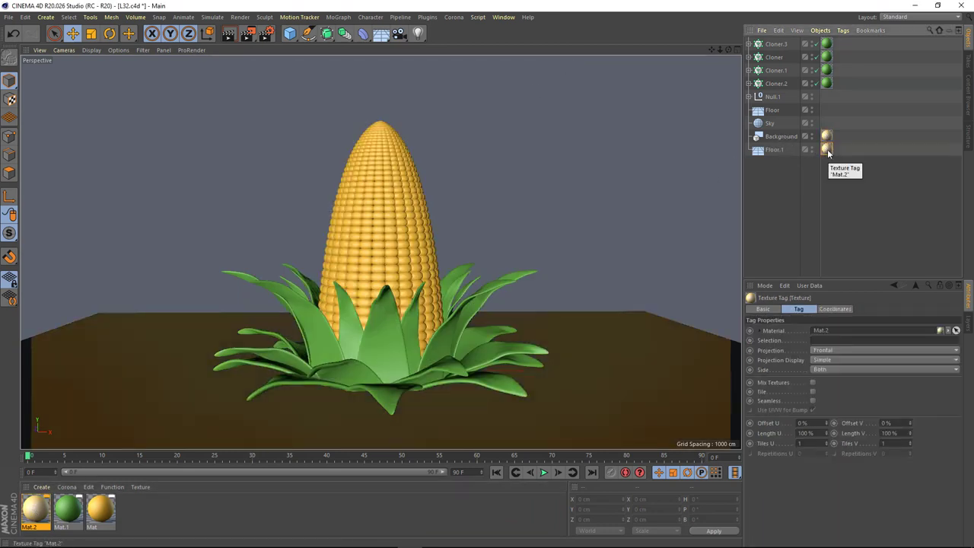
pyautogui.keyDown('shift'); pyautogui.click(827, 136); pyautogui.keyUp('shift')
pyautogui.click(829, 352)
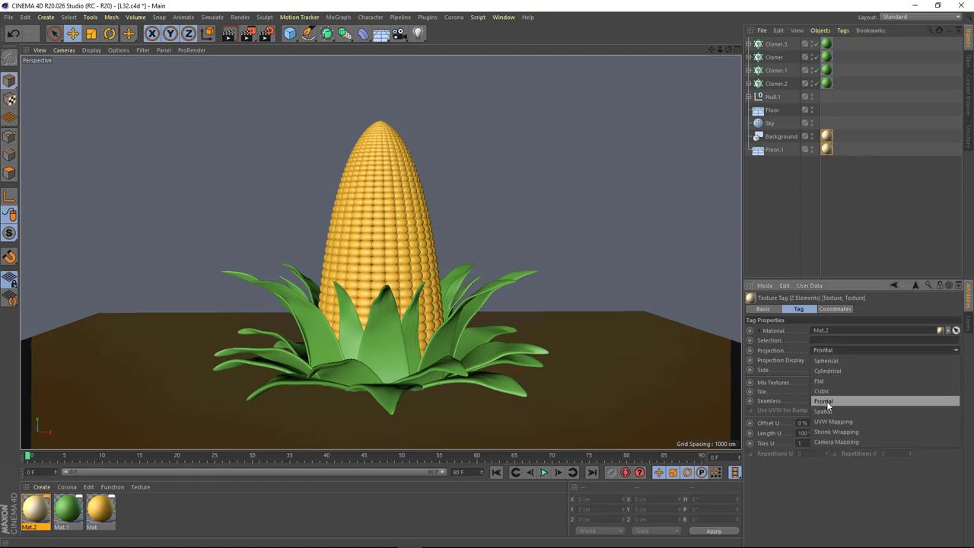
pyautogui.click(828, 371)
pyautogui.click(786, 149)
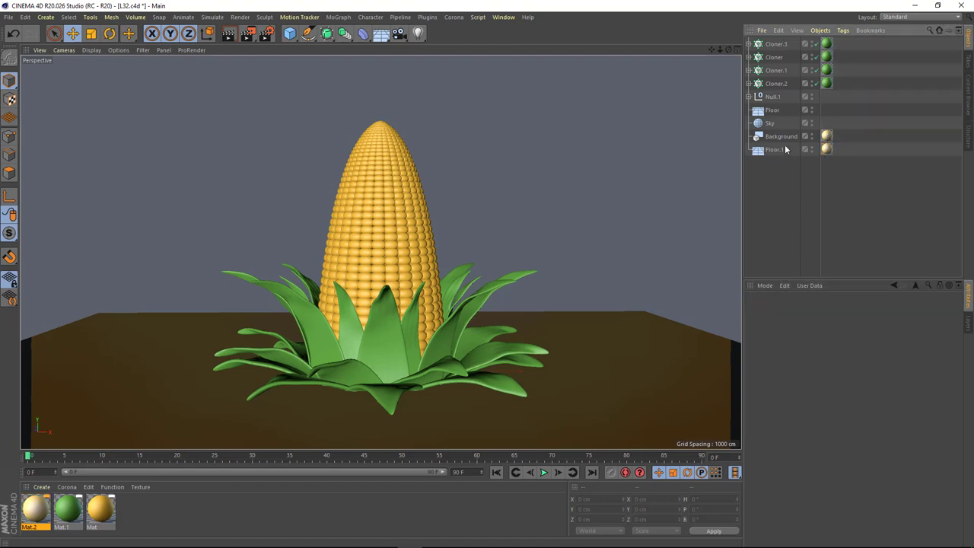
# Add a Display tag to Floor.1 and set its Textures option.
pyautogui.rightClick(775, 151)
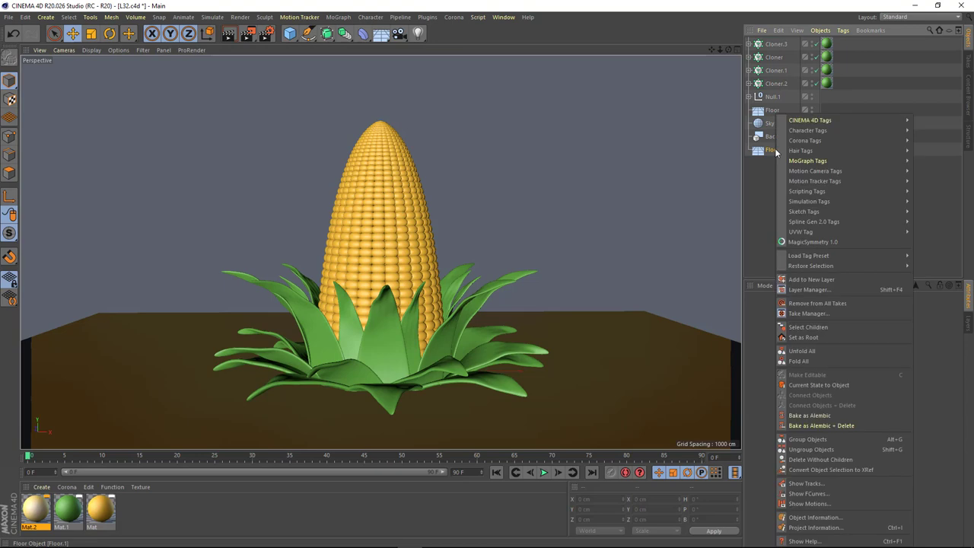
pyautogui.click(727, 204)
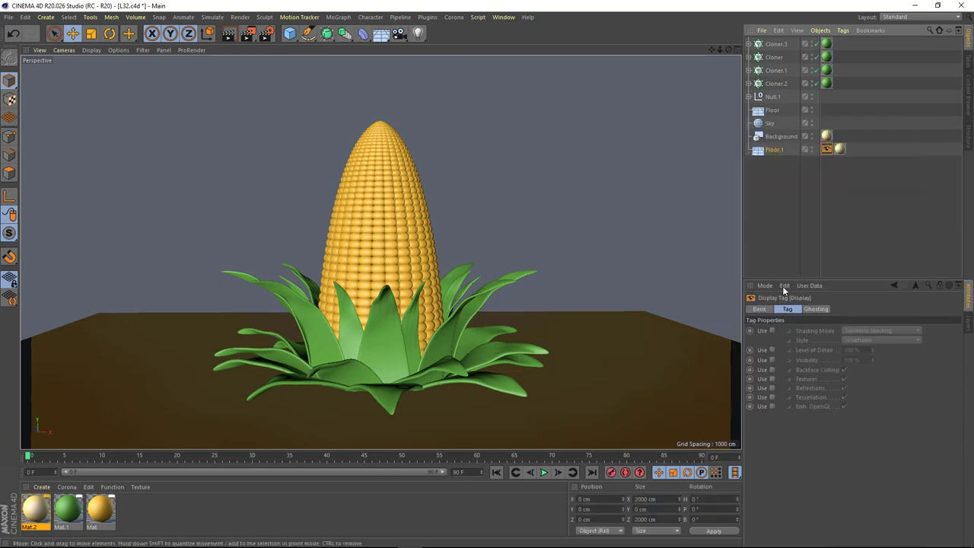
pyautogui.click(771, 379)
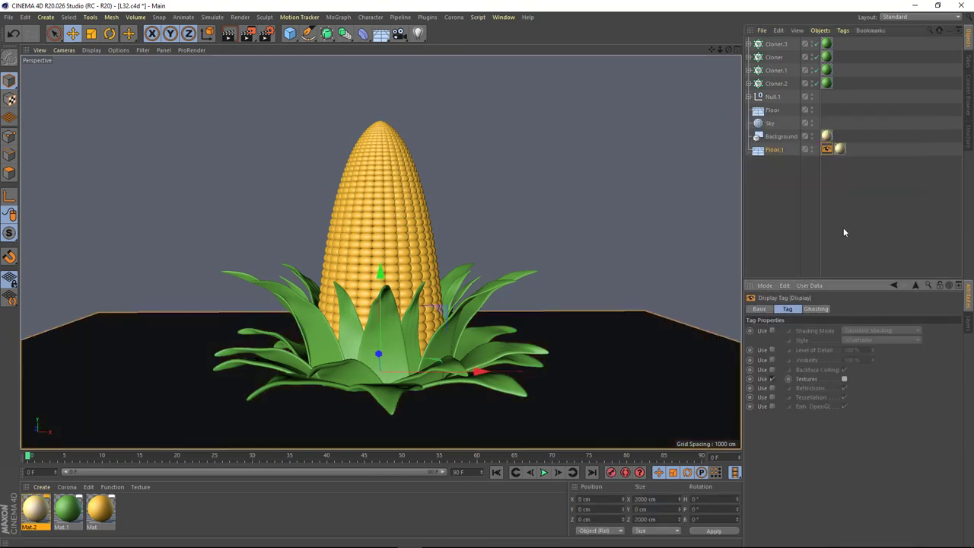
pyautogui.click(843, 232)
# Add a camera, look through it, and set its sensor size to 42.
pyautogui.click(399, 32)
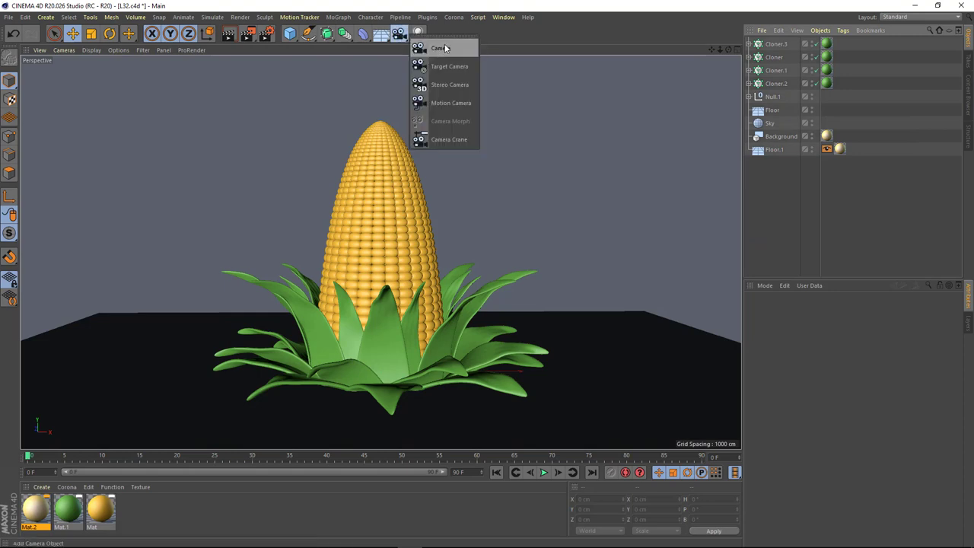
pyautogui.click(426, 43)
pyautogui.click(816, 44)
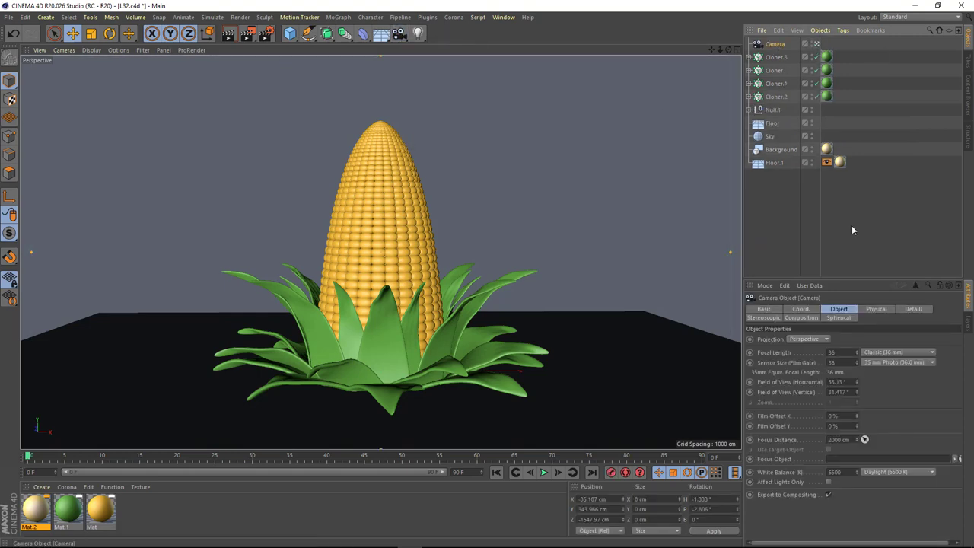
pyautogui.click(832, 363)
pyautogui.write('42')
pyautogui.press('Return')
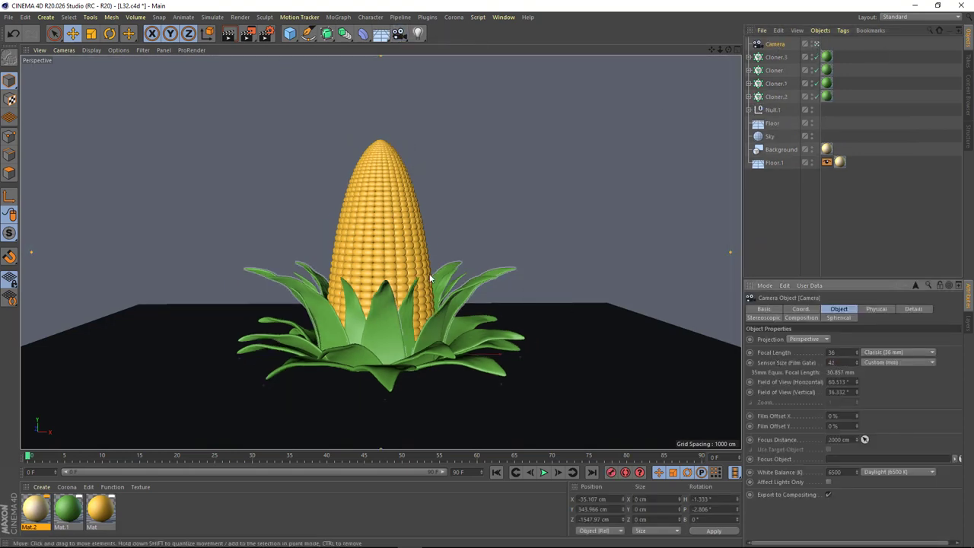
pyautogui.keyDown('alt'); pyautogui.moveTo(384, 297); pyautogui.dragTo(409, 297, button='middle'); pyautogui.keyUp('alt')
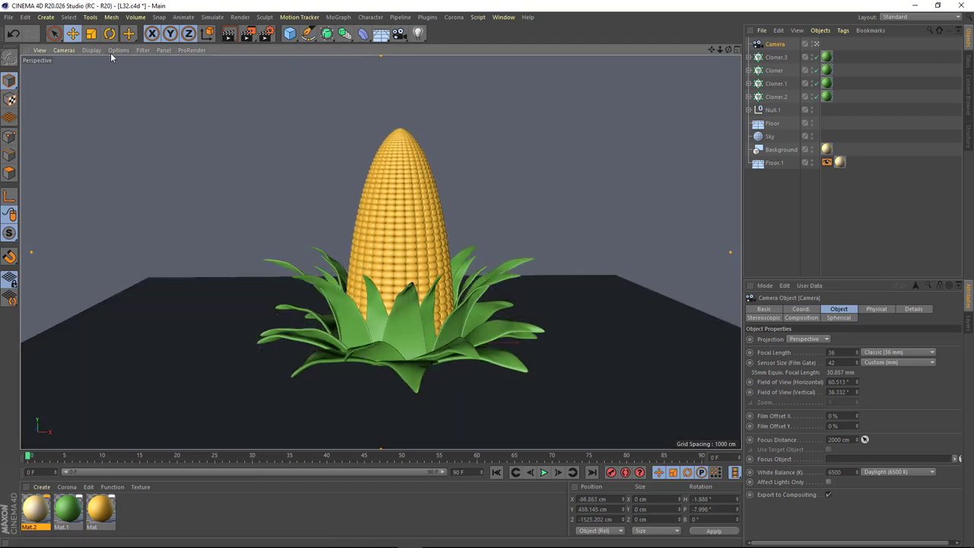
# Turn on safe frames with a 26% tinted border in the viewport's View settings.
pyautogui.click(118, 50)
pyautogui.click(143, 293)
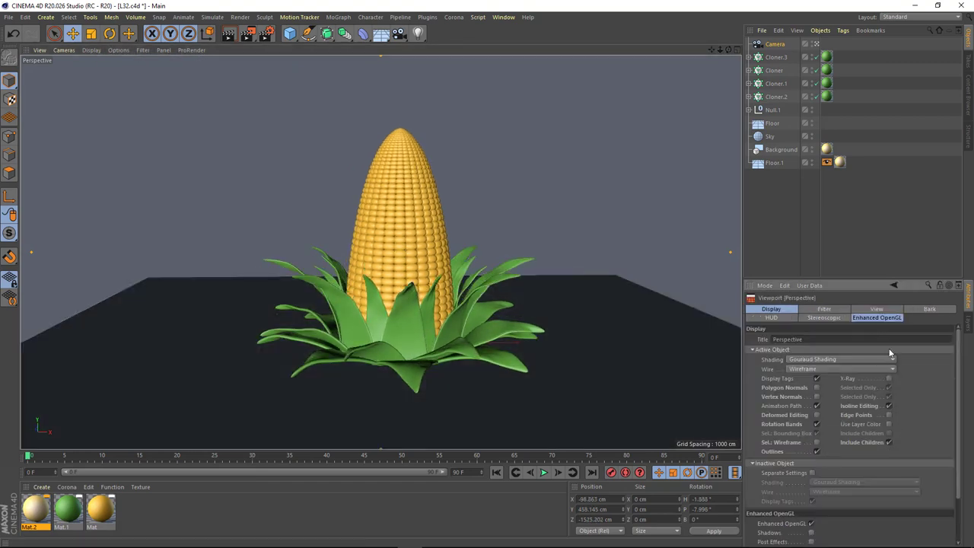
pyautogui.click(879, 309)
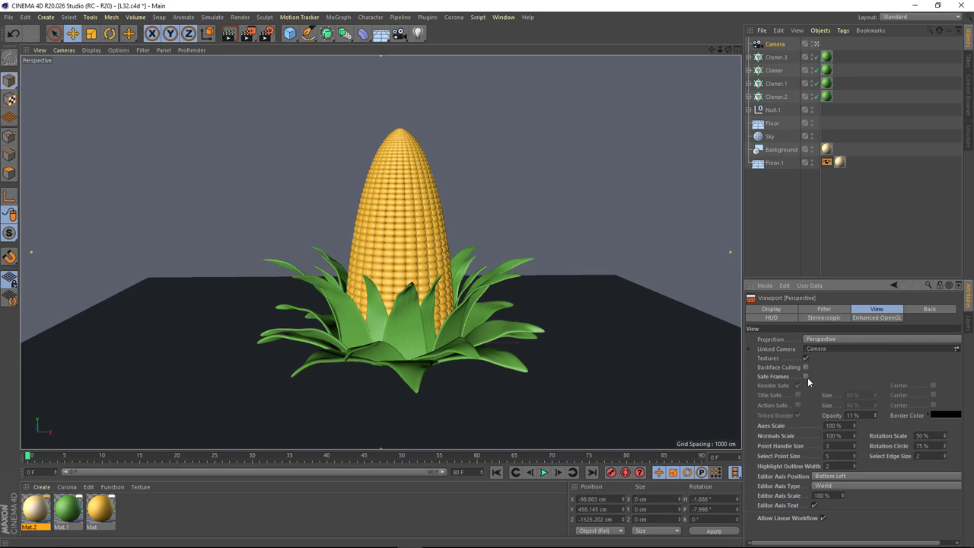
pyautogui.moveTo(747, 272); pyautogui.dragTo(749, 272)
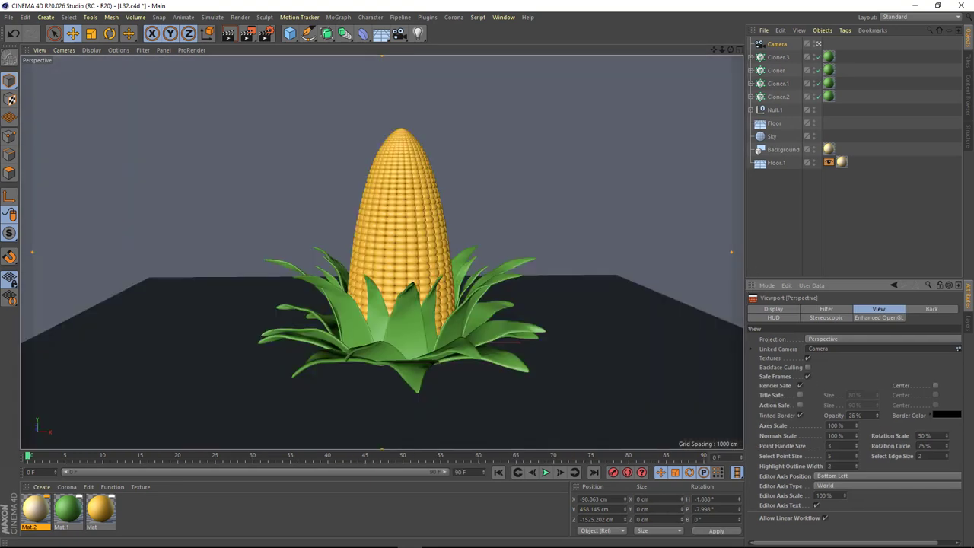
# Tilt and dolly the camera so the corn is nicely framed.
pyautogui.scroll(5, 500, 282)
pyautogui.keyDown('alt'); pyautogui.moveTo(500, 282); pyautogui.dragTo(408, 311); pyautogui.keyUp('alt')
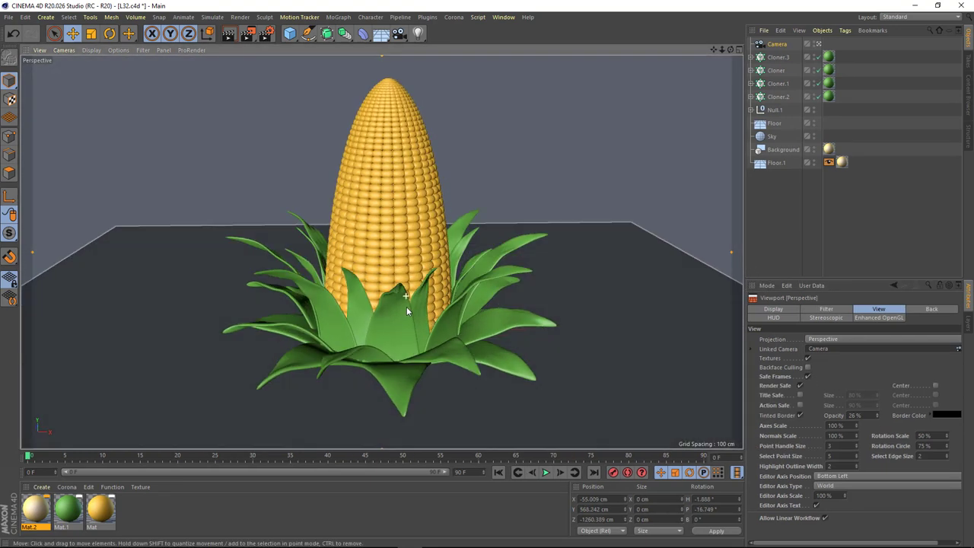
pyautogui.scroll(-2, 407, 311)
pyautogui.scroll(-1, 403, 311)
pyautogui.scroll(-1, 399, 310)
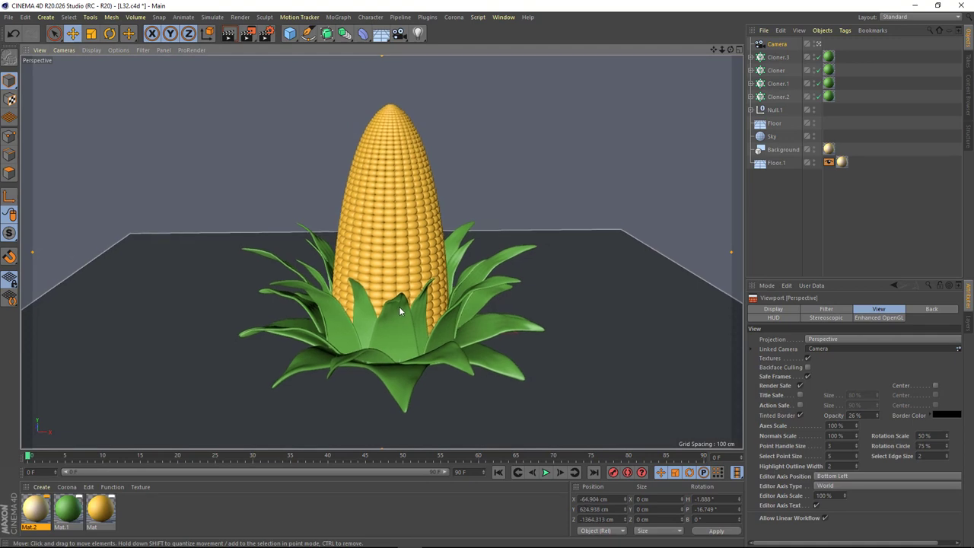
pyautogui.scroll(1, 399, 310)
pyautogui.keyDown('alt'); pyautogui.moveTo(400, 311); pyautogui.dragTo(394, 294); pyautogui.keyUp('alt')
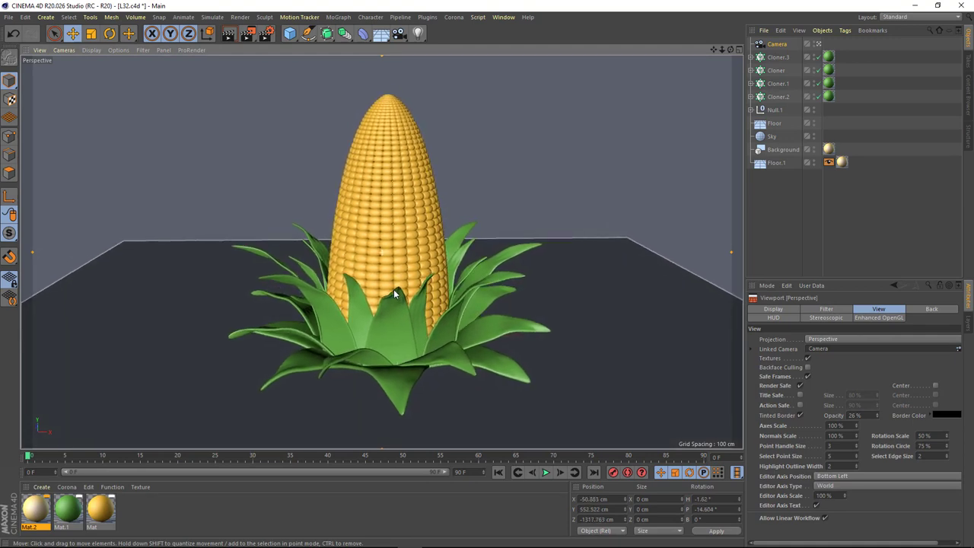
# Add a Protection tag to the Camera object, then return to the camera view.
pyautogui.rightClick(782, 46)
pyautogui.moveTo(813, 49)
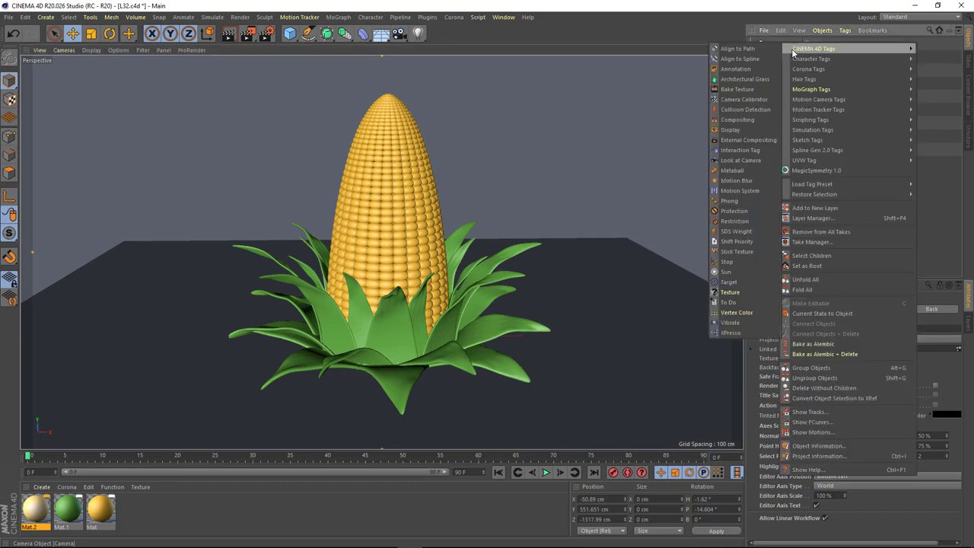
pyautogui.click(734, 210)
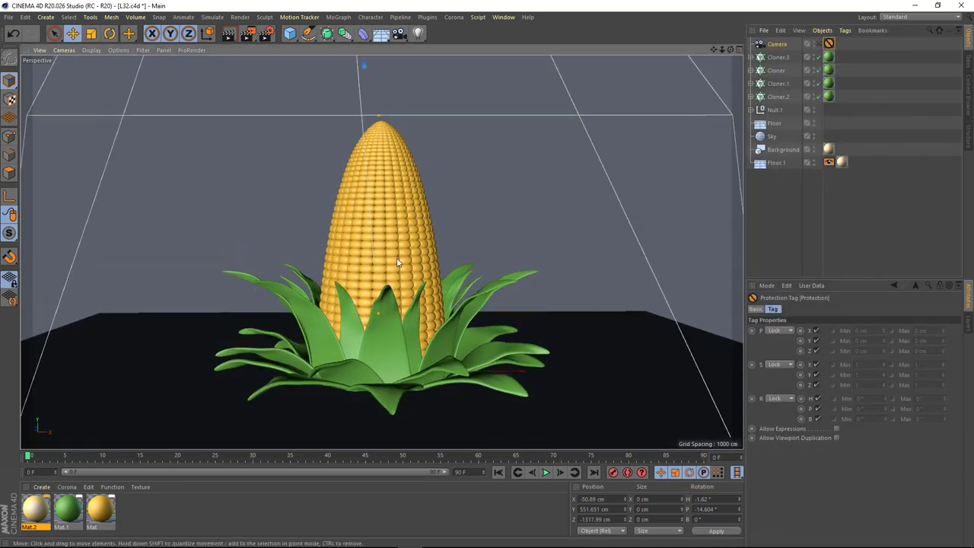
pyautogui.moveTo(397, 263)
pyautogui.keyDown('alt'); pyautogui.mouseDown()
pyautogui.moveTo(489, 254)
pyautogui.moveTo(475, 232)
pyautogui.mouseUp(); pyautogui.keyUp('alt')
pyautogui.moveTo(406, 261)
pyautogui.keyDown('alt'); pyautogui.mouseDown()
pyautogui.moveTo(291, 251)
pyautogui.moveTo(499, 239)
pyautogui.moveTo(522, 274)
pyautogui.mouseUp(); pyautogui.keyUp('alt')
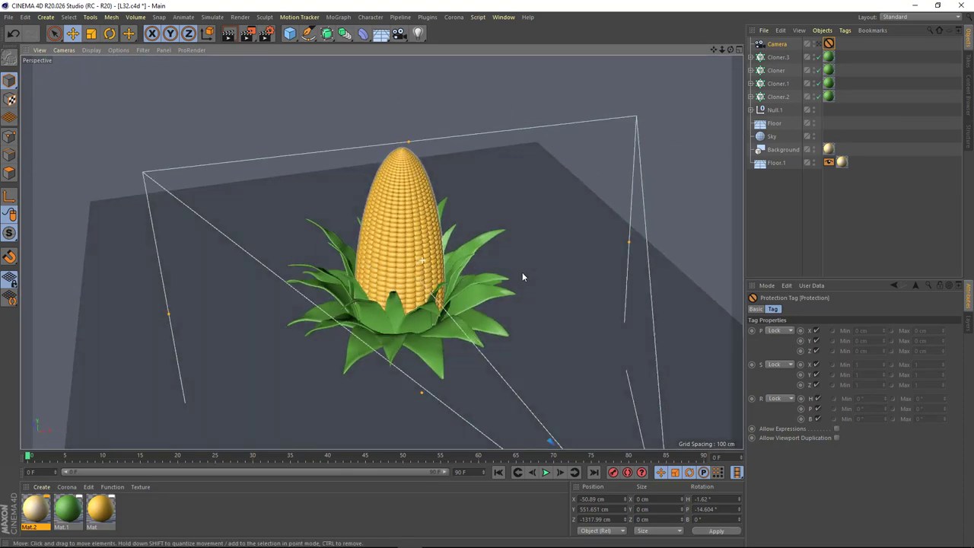
pyautogui.click(819, 44)
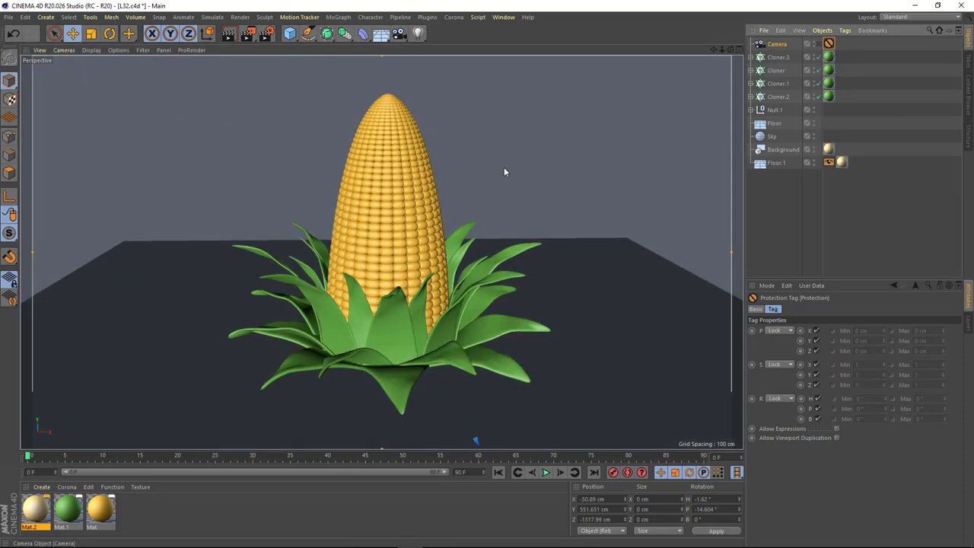
# Create material Mat.3 with Color off and Luminance on, loaded with the HDR image.
pyautogui.click(40, 489)
pyautogui.click(80, 368)
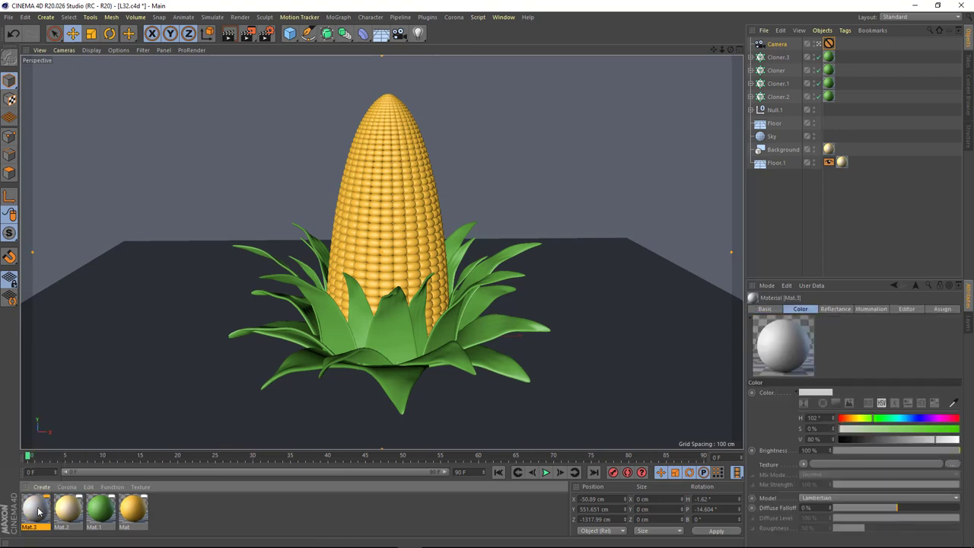
pyautogui.doubleClick(38, 512)
pyautogui.moveTo(309, 79); pyautogui.dragTo(327, 83)
pyautogui.click(223, 179)
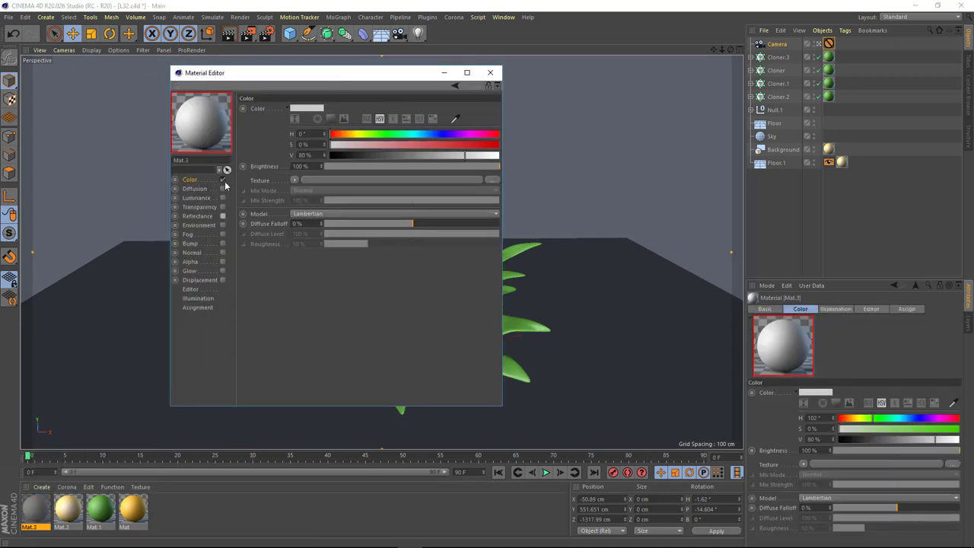
pyautogui.click(222, 197)
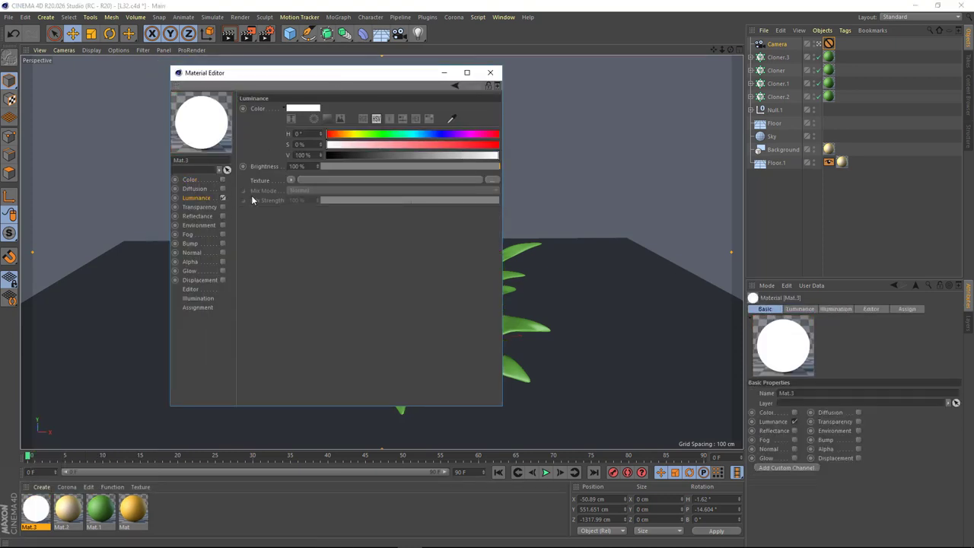
pyautogui.click(327, 181)
pyautogui.doubleClick(543, 154)
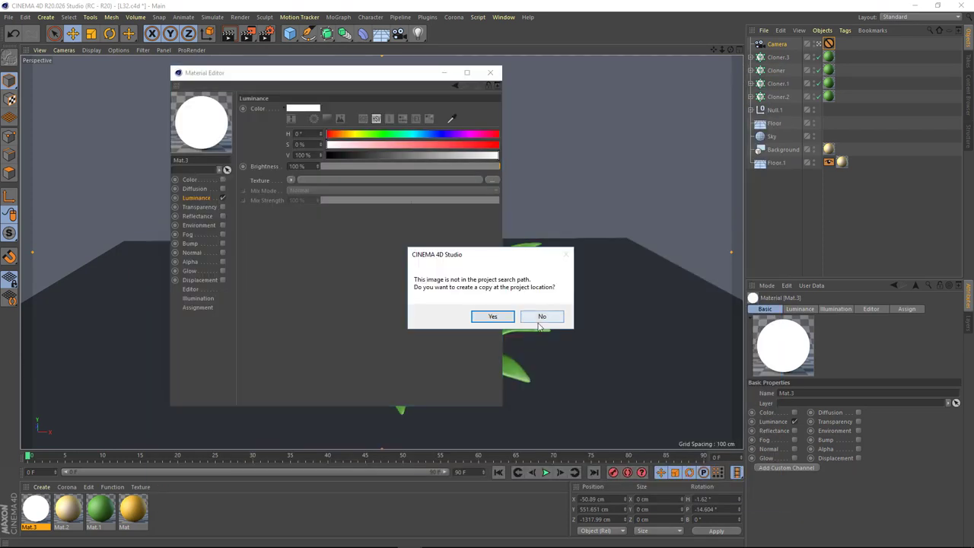
pyautogui.click(493, 316)
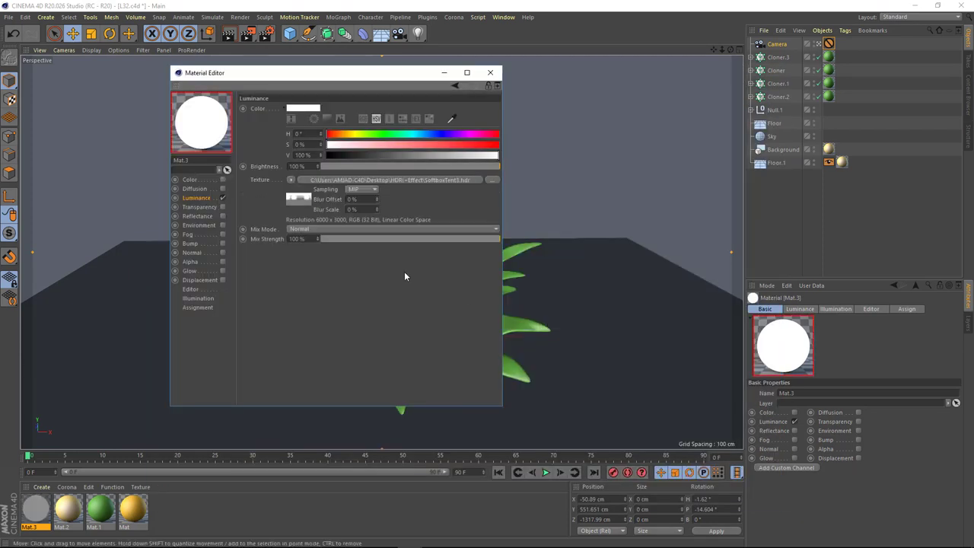
# Preview the HDR texture at full size, then close the material editor.
pyautogui.click(301, 206)
pyautogui.rightClick(283, 131)
pyautogui.click(293, 148)
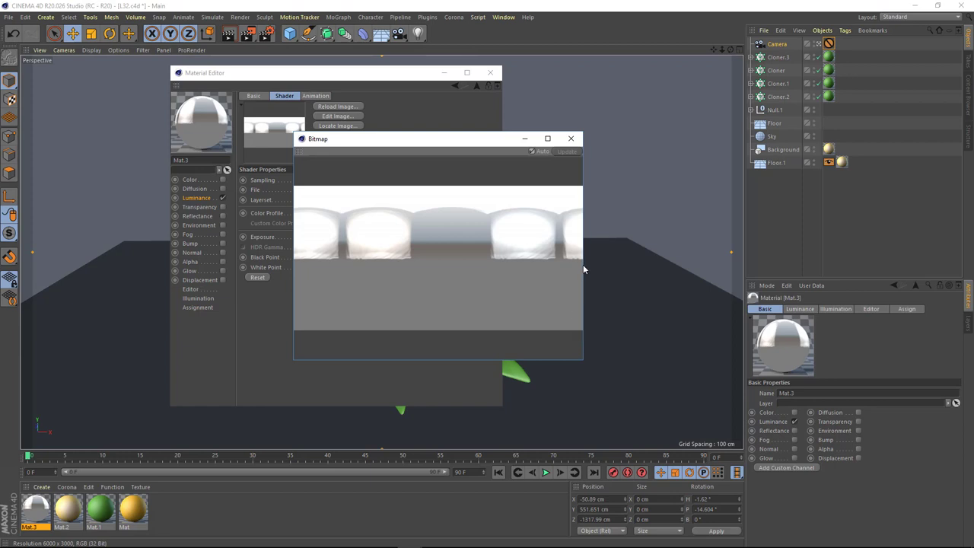
pyautogui.click(570, 139)
pyautogui.click(197, 199)
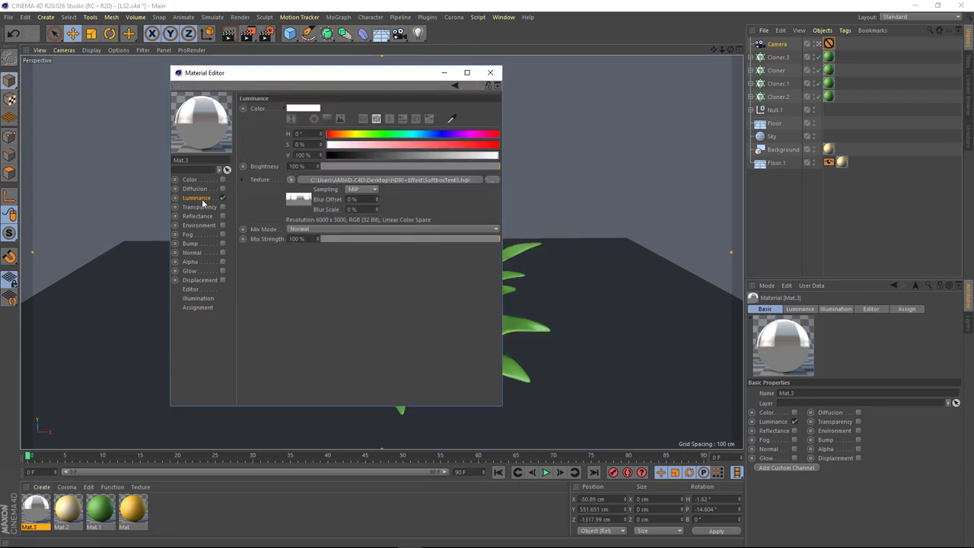
pyautogui.click(491, 73)
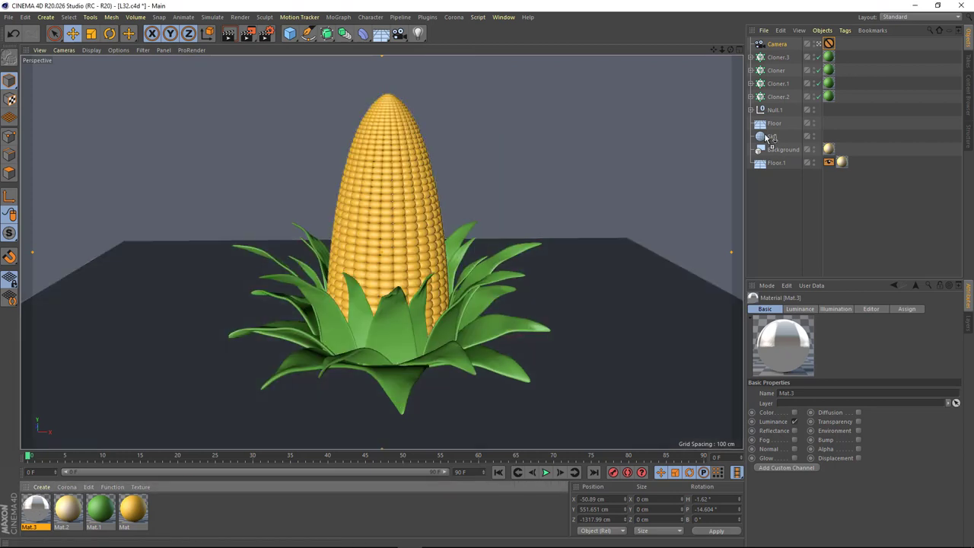
# Apply the HDR material to Sky and hide it from the camera with a Compositing tag; make Floor.1 a compositing background.
pyautogui.moveTo(771, 137); pyautogui.dragTo(772, 138)
pyautogui.rightClick(772, 138)
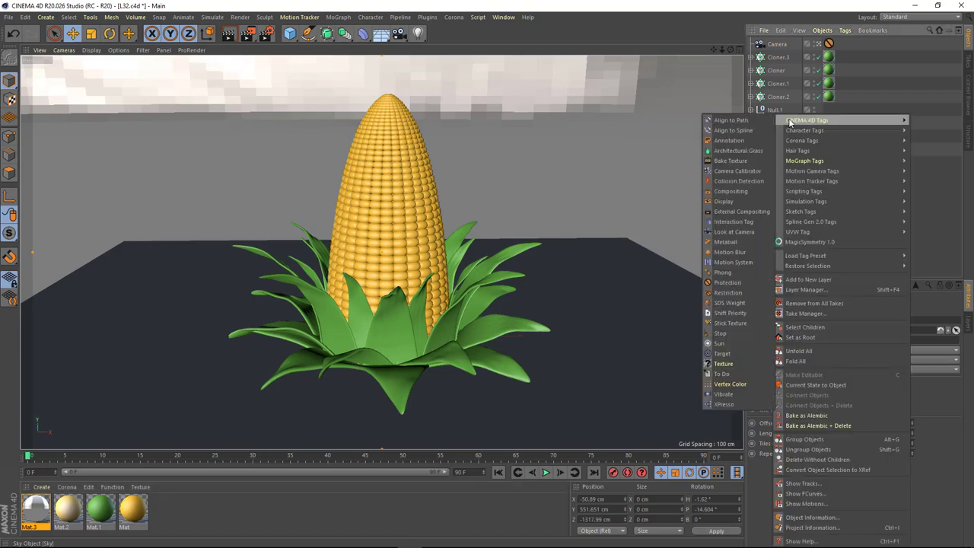
pyautogui.click(730, 191)
pyautogui.click(809, 370)
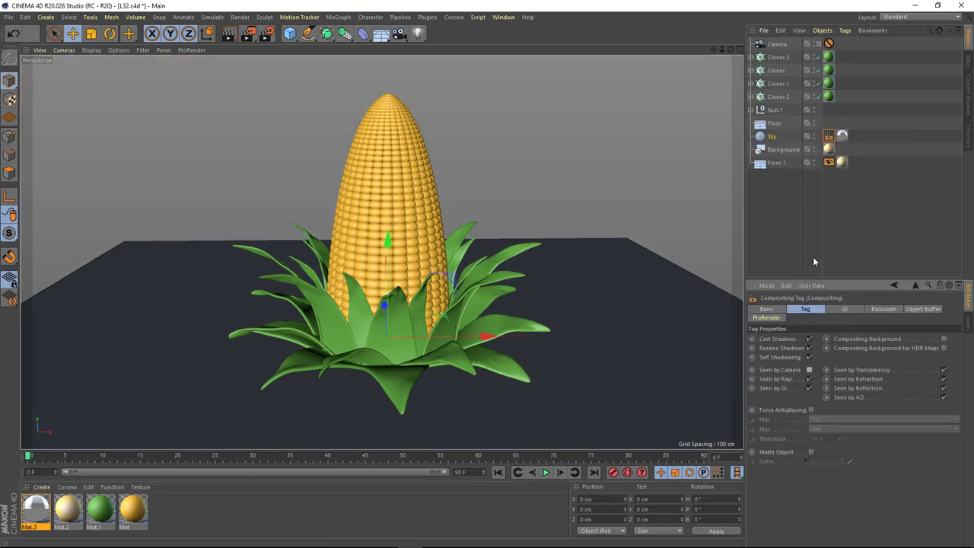
pyautogui.click(787, 173)
pyautogui.rightClick(773, 165)
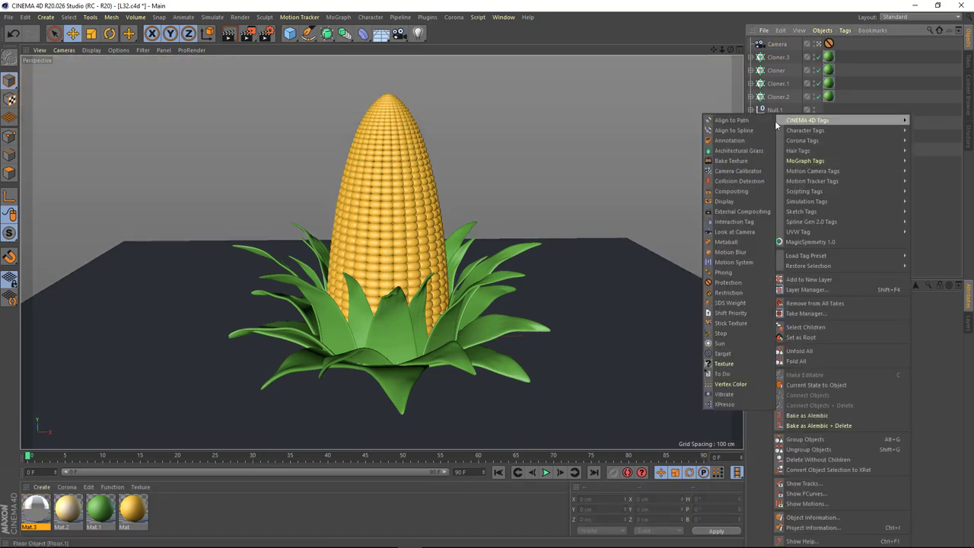
pyautogui.click(738, 210)
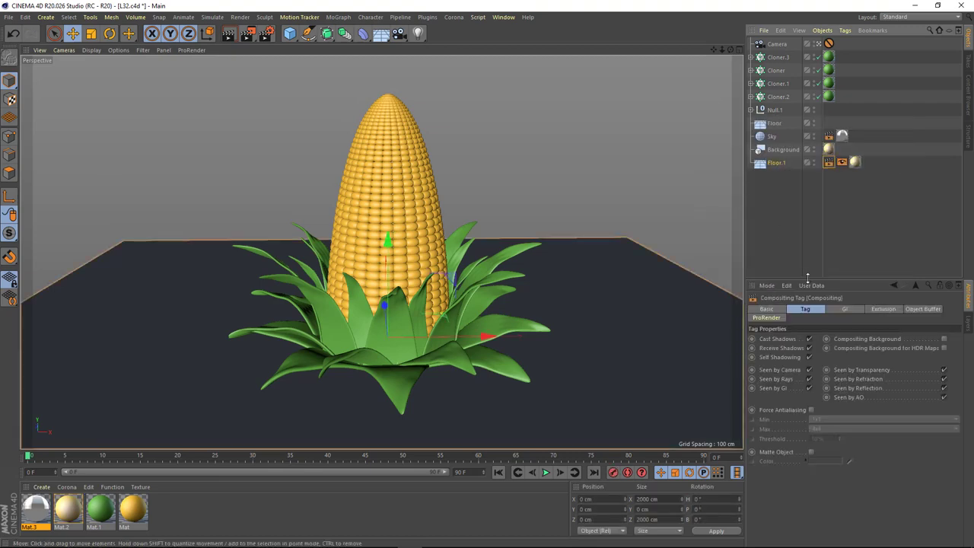
pyautogui.click(835, 219)
# Save the scene and switch to the four-view layout, framing the corn.
pyautogui.hotkey('ctrl', 's')
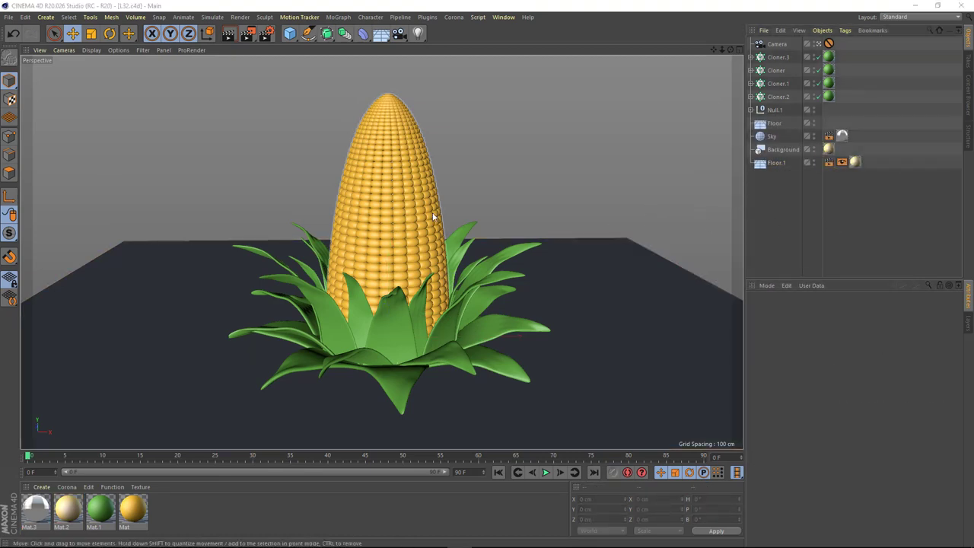
pyautogui.middleClick(393, 185)
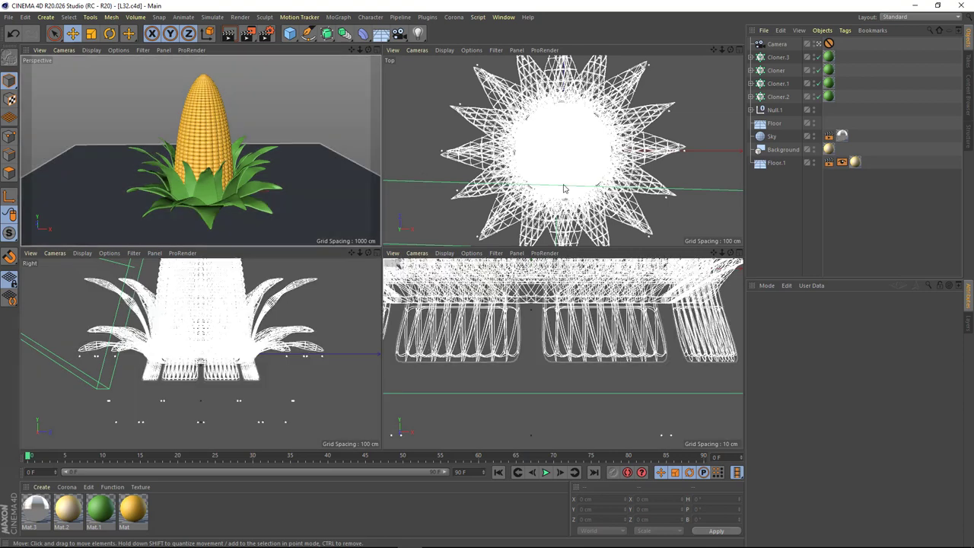
pyautogui.scroll(-3, 567, 188)
pyautogui.scroll(-3, 546, 314)
pyautogui.scroll(-2, 546, 313)
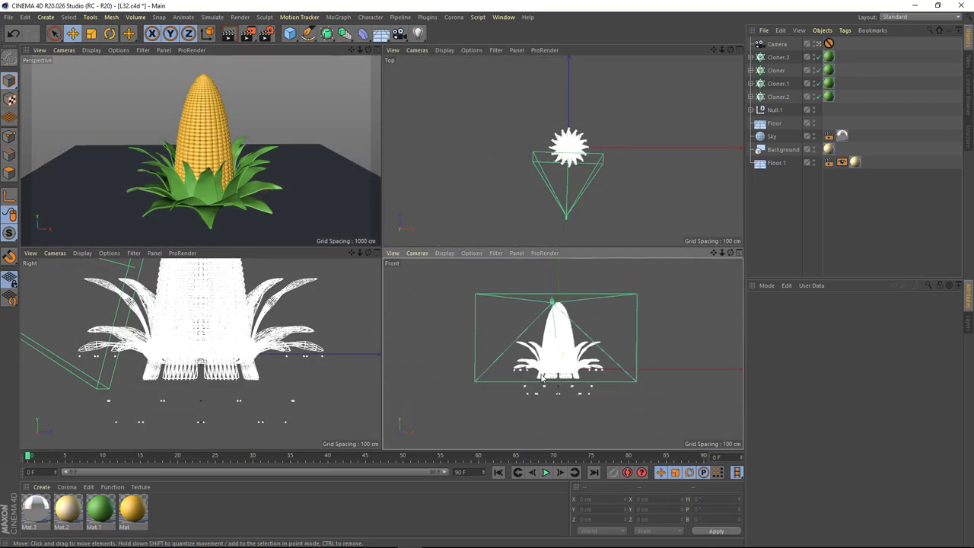
pyautogui.scroll(-2, 546, 313)
pyautogui.scroll(-4, 165, 344)
pyautogui.keyDown('alt'); pyautogui.moveTo(165, 344); pyautogui.dragTo(160, 387, button='middle'); pyautogui.keyUp('alt')
pyautogui.scroll(2, 216, 348)
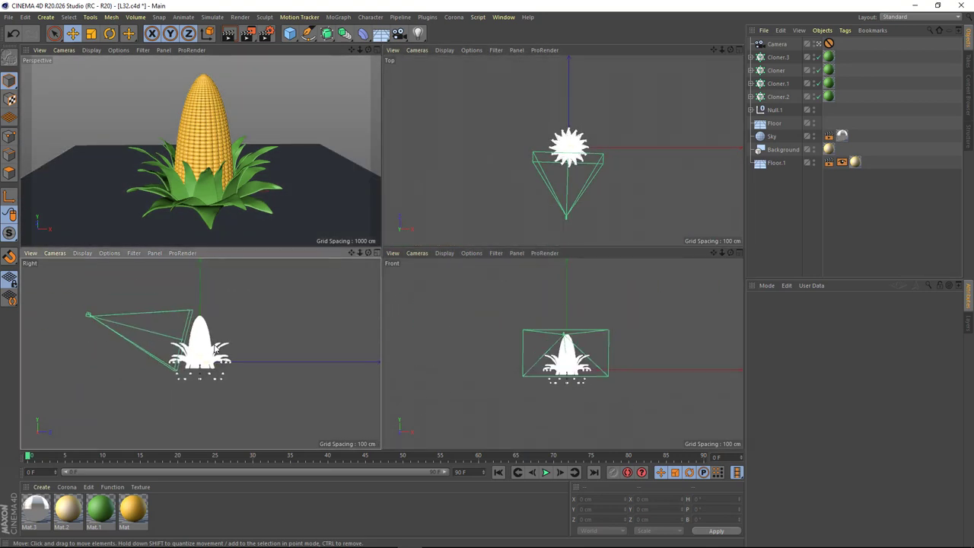
# Add a Light and a Null, with a Target tag aiming the light at the Null.
pyautogui.moveTo(417, 33); pyautogui.dragTo(453, 47)
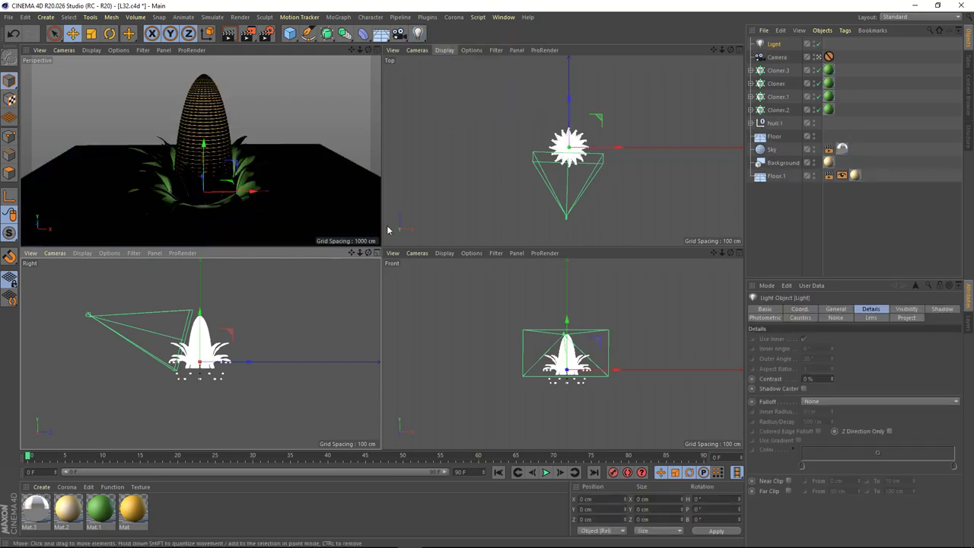
pyautogui.moveTo(289, 33); pyautogui.dragTo(304, 47)
pyautogui.rightClick(776, 57)
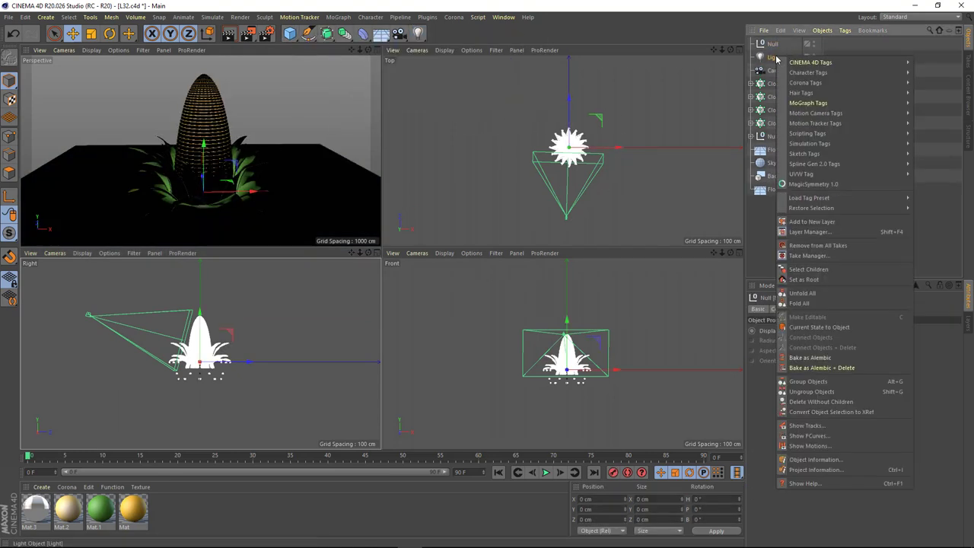
pyautogui.click(742, 297)
pyautogui.moveTo(824, 290); pyautogui.dragTo(818, 330)
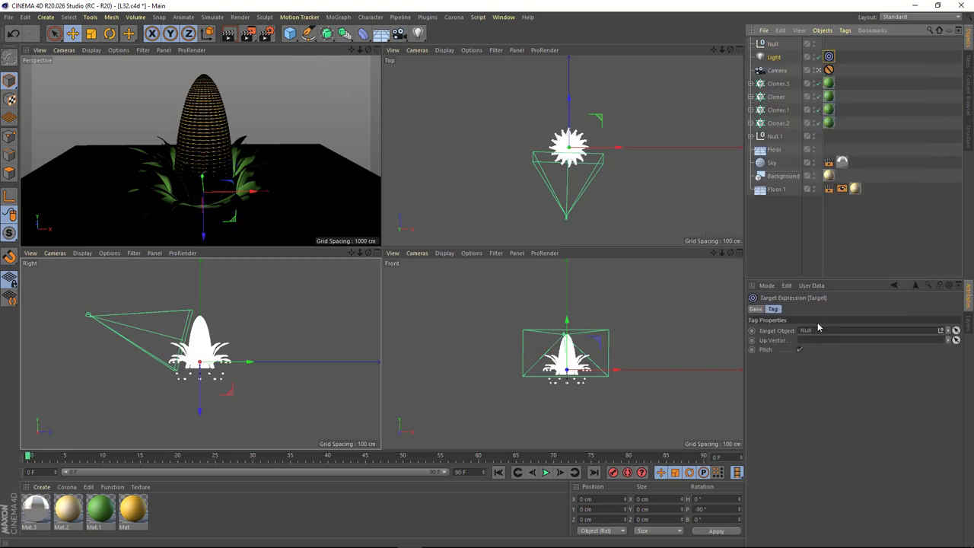
pyautogui.click(774, 57)
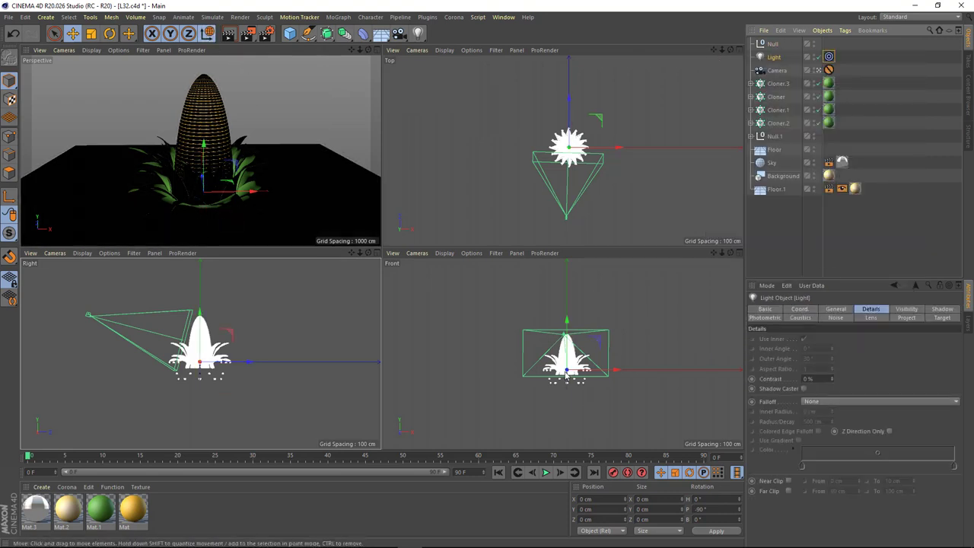
# Raise the light up and away from the corn and set its shadow to Area (400 × 400 cm).
pyautogui.moveTo(566, 310)
pyautogui.mouseDown()
pyautogui.moveTo(676, 159)
pyautogui.moveTo(663, 160)
pyautogui.mouseUp()
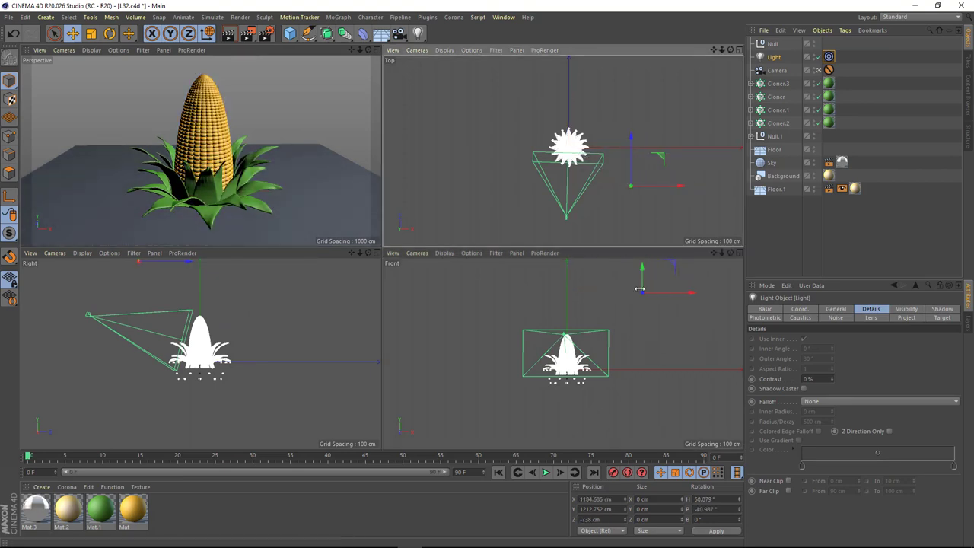
pyautogui.keyDown('alt'); pyautogui.moveTo(619, 327); pyautogui.dragTo(611, 350, button='middle'); pyautogui.keyUp('alt')
pyautogui.moveTo(632, 311); pyautogui.dragTo(632, 295)
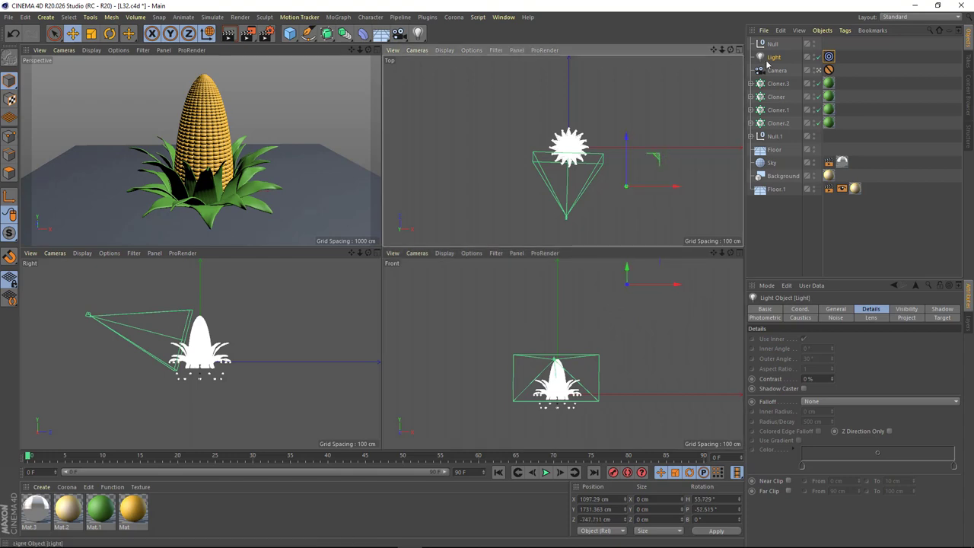
pyautogui.click(835, 309)
pyautogui.click(833, 436)
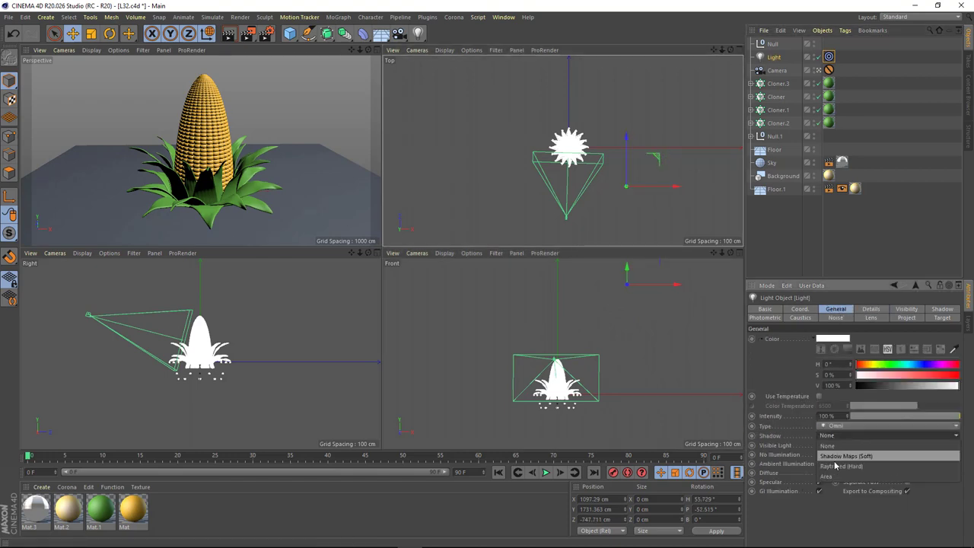
pyautogui.click(836, 475)
pyautogui.click(871, 309)
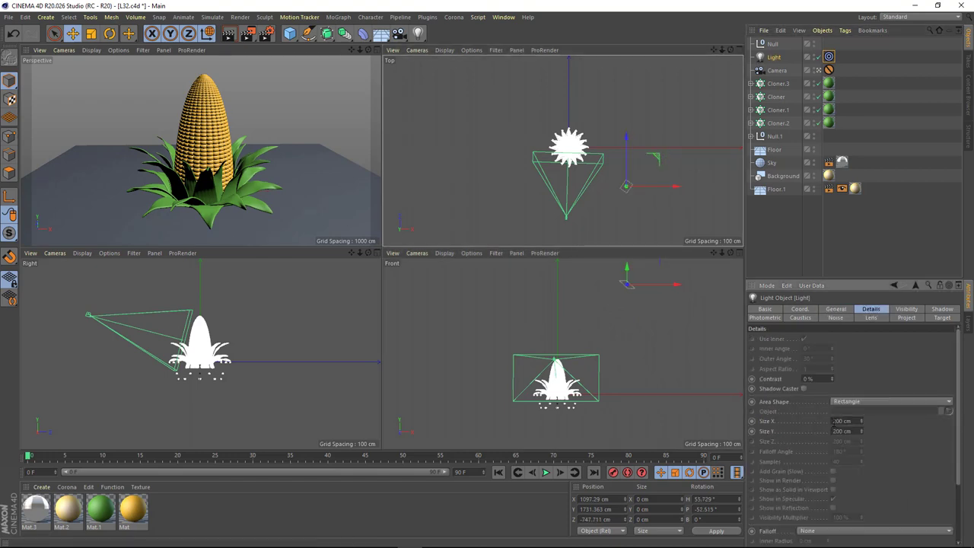
pyautogui.click(833, 309)
# Swing the light round to the corn's side and duplicate it as Light.1.
pyautogui.moveTo(626, 272); pyautogui.dragTo(663, 171)
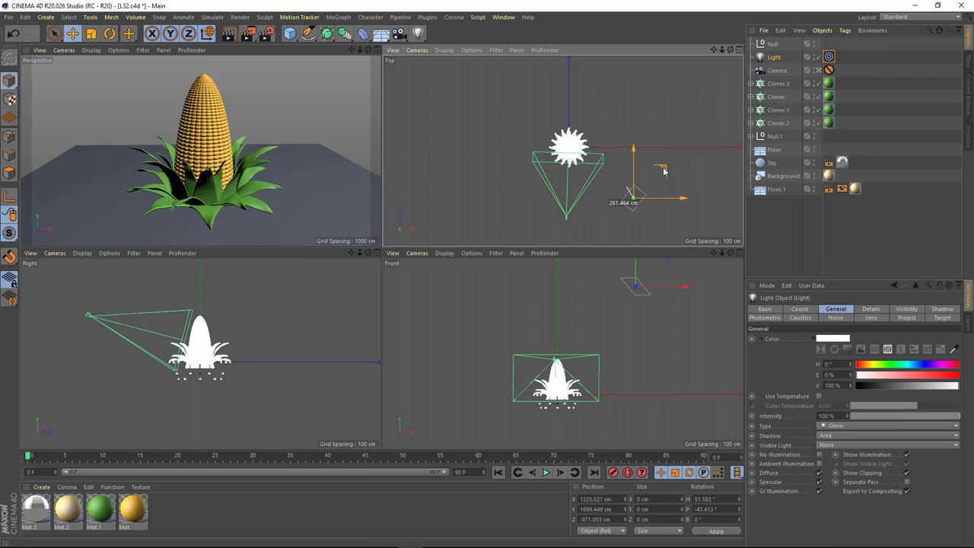
pyautogui.moveTo(662, 171); pyautogui.dragTo(653, 165)
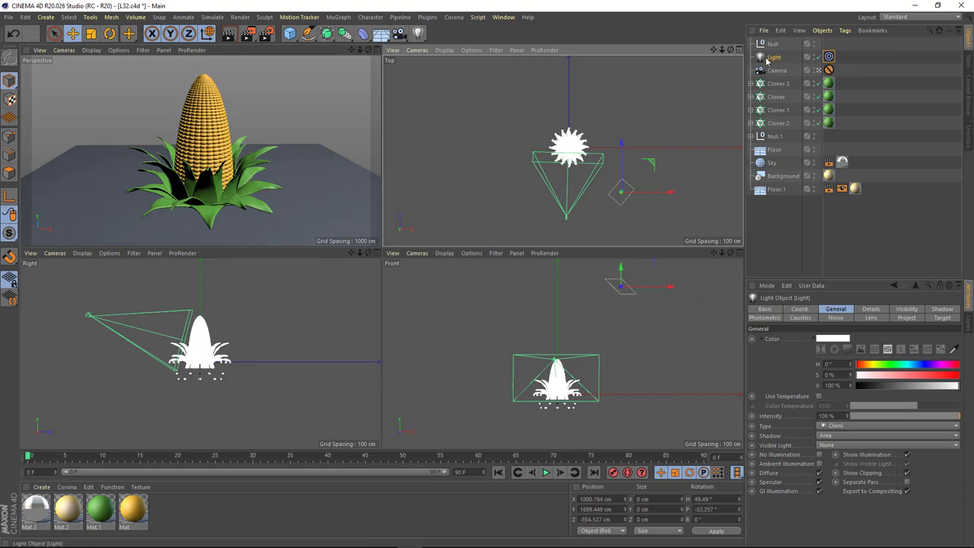
pyautogui.hotkey('ctrl', 'c')
pyautogui.hotkey('ctrl', 'v')
# Give Light.1 no shadows and 60% intensity, placing it behind and high above the corn.
pyautogui.click(837, 436)
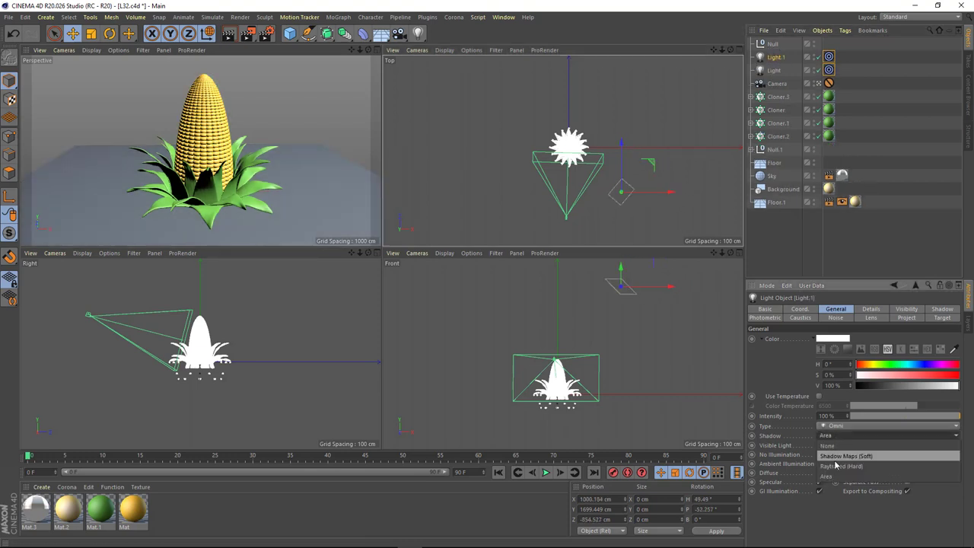
pyautogui.click(835, 449)
pyautogui.click(834, 416)
pyautogui.write('60')
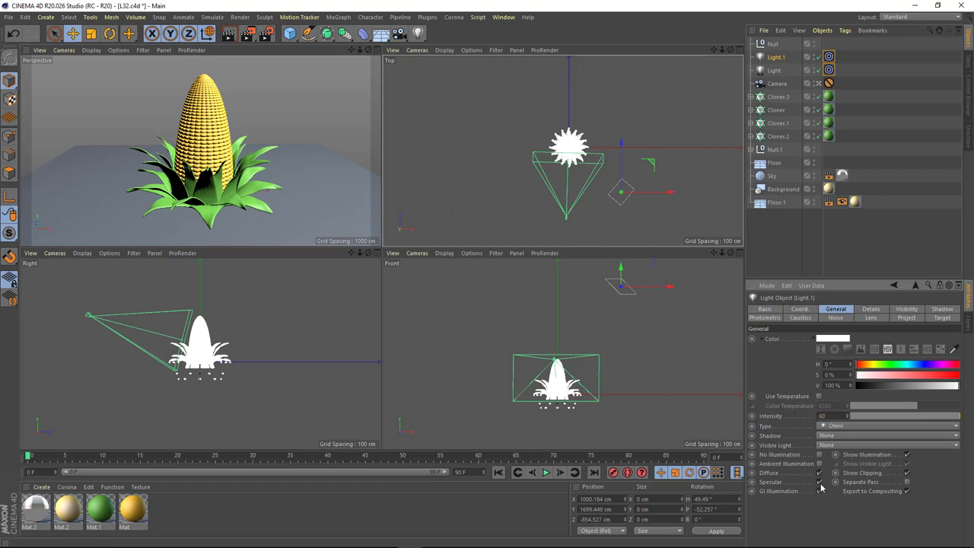
pyautogui.press('Return')
pyautogui.moveTo(647, 165)
pyautogui.mouseDown()
pyautogui.moveTo(596, 136)
pyautogui.moveTo(606, 97)
pyautogui.moveTo(616, 103)
pyautogui.mouseUp()
pyautogui.moveTo(562, 304); pyautogui.dragTo(563, 279)
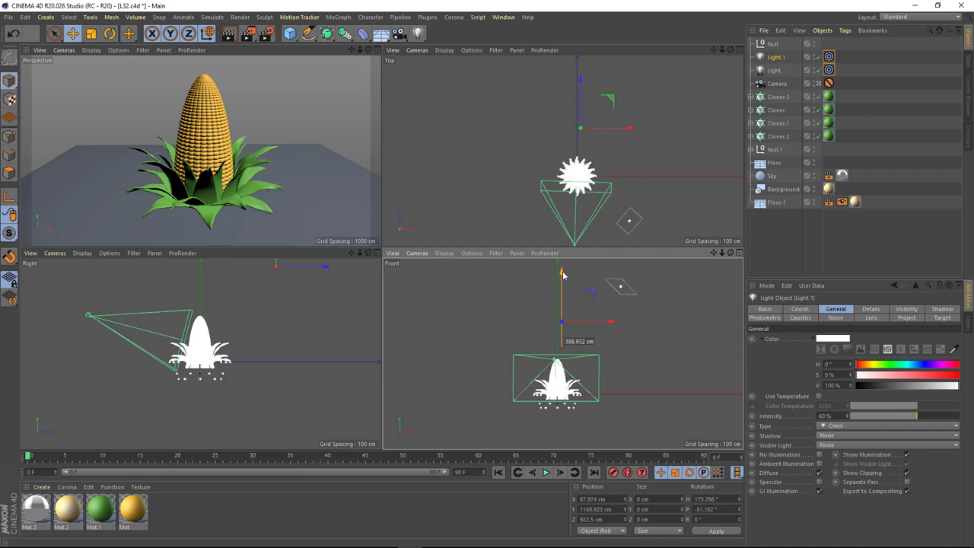
# Duplicate it as Light.2 at about X −1695, Y 678, Z −1107 cm, left of the corn.
pyautogui.hotkey('ctrl', 'c')
pyautogui.hotkey('ctrl', 'v')
pyautogui.moveTo(609, 80)
pyautogui.mouseDown()
pyautogui.moveTo(525, 156)
pyautogui.moveTo(520, 183)
pyautogui.mouseUp()
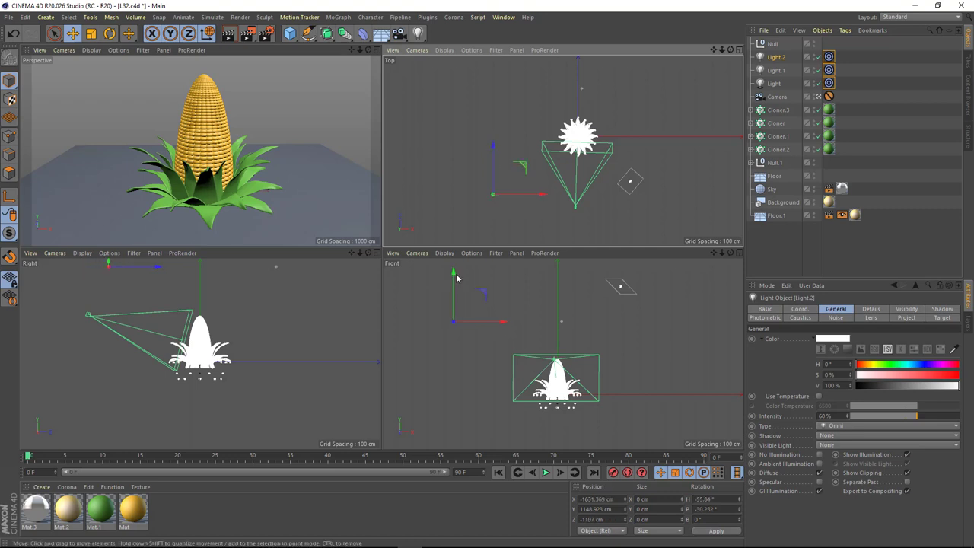
pyautogui.moveTo(453, 276); pyautogui.dragTo(453, 306)
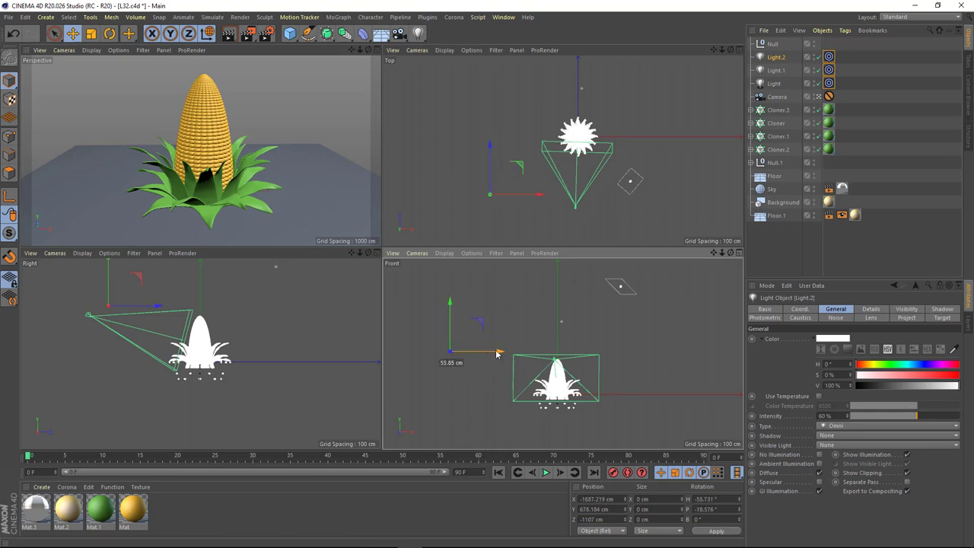
pyautogui.middleClick(373, 200)
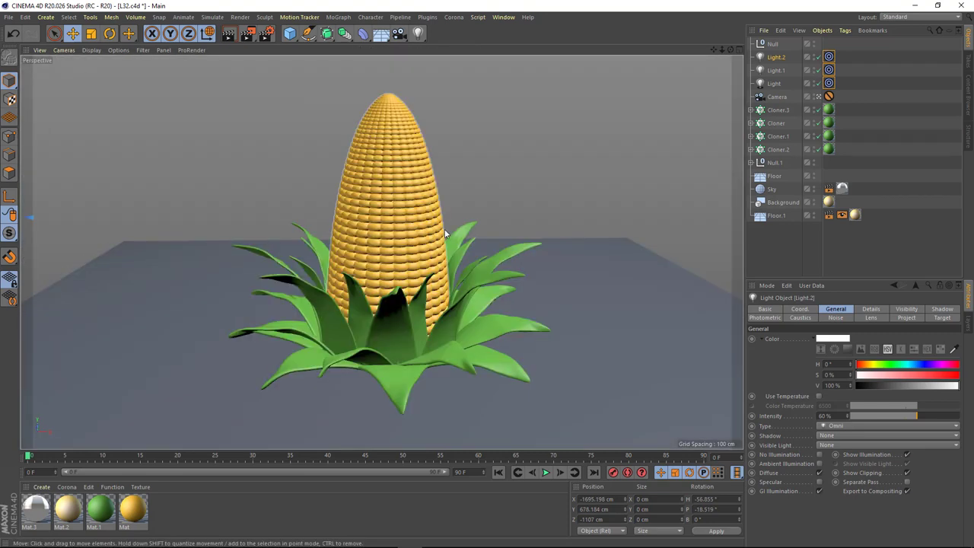
# Add Ambient Occlusion with 40 cm max ray length and its dark colour at 35% brightness.
pyautogui.click(267, 34)
pyautogui.moveTo(321, 26); pyautogui.dragTo(287, 92)
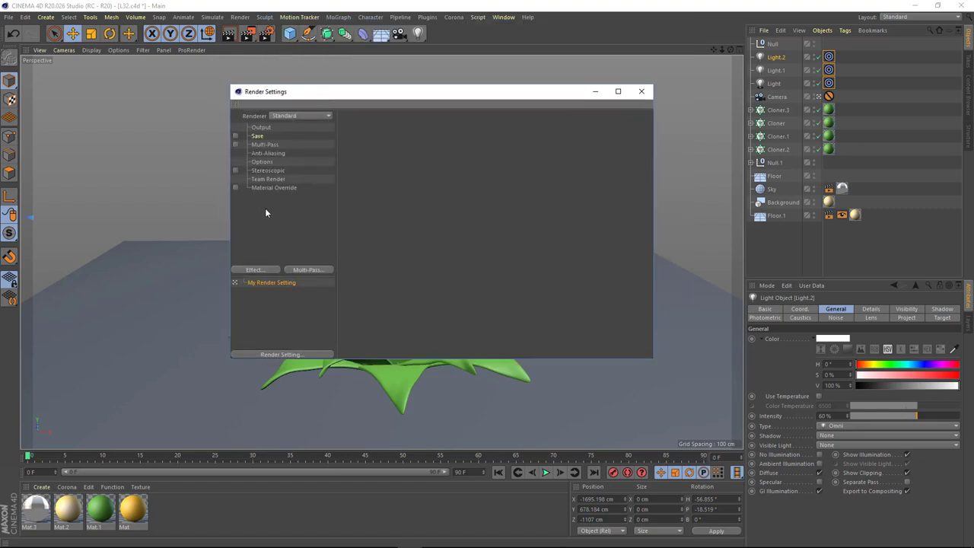
pyautogui.rightClick(265, 208)
pyautogui.click(300, 278)
pyautogui.write('40')
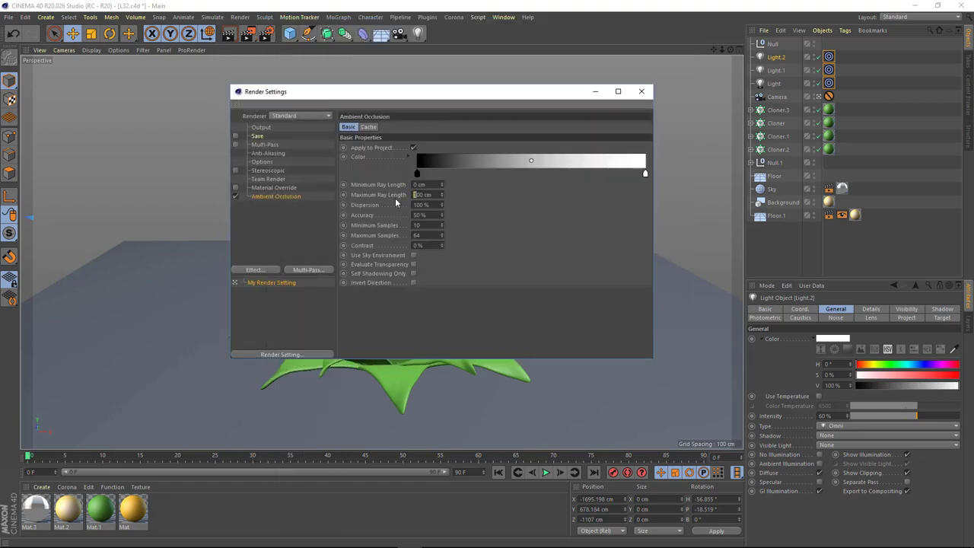
pyautogui.press('Return')
pyautogui.doubleClick(420, 175)
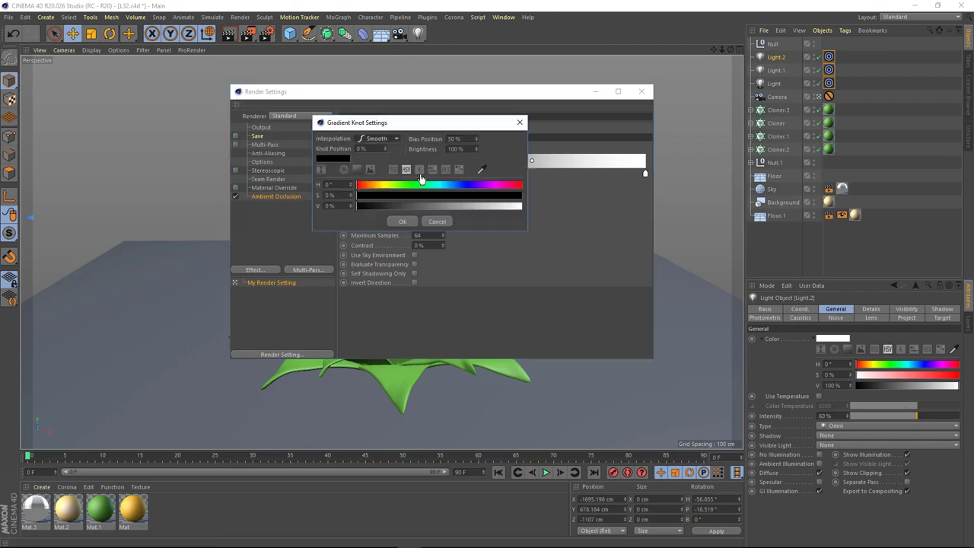
pyautogui.write('35')
pyautogui.press('Return')
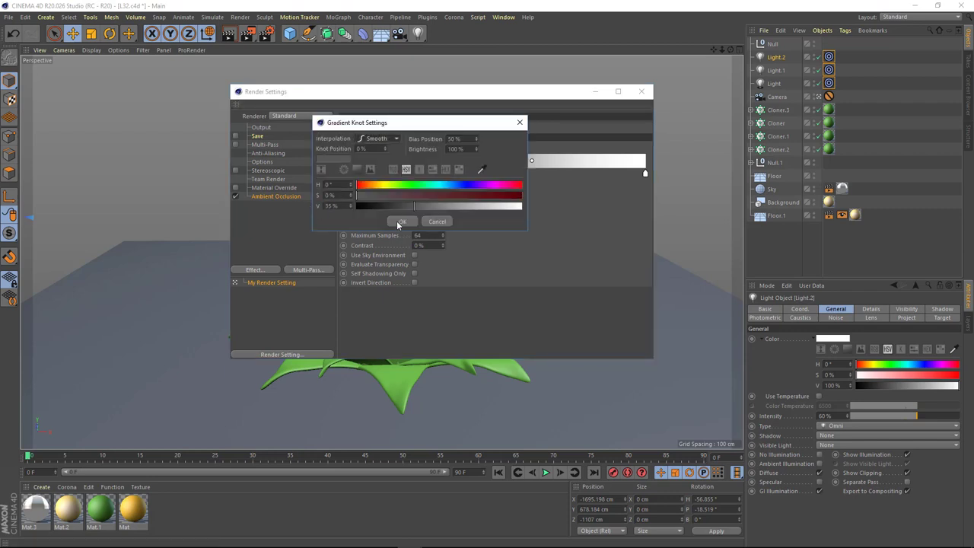
pyautogui.click(401, 222)
# Add Global Illumination with Irradiance Cache primary and Quasi-Monte Carlo secondary methods.
pyautogui.rightClick(274, 211)
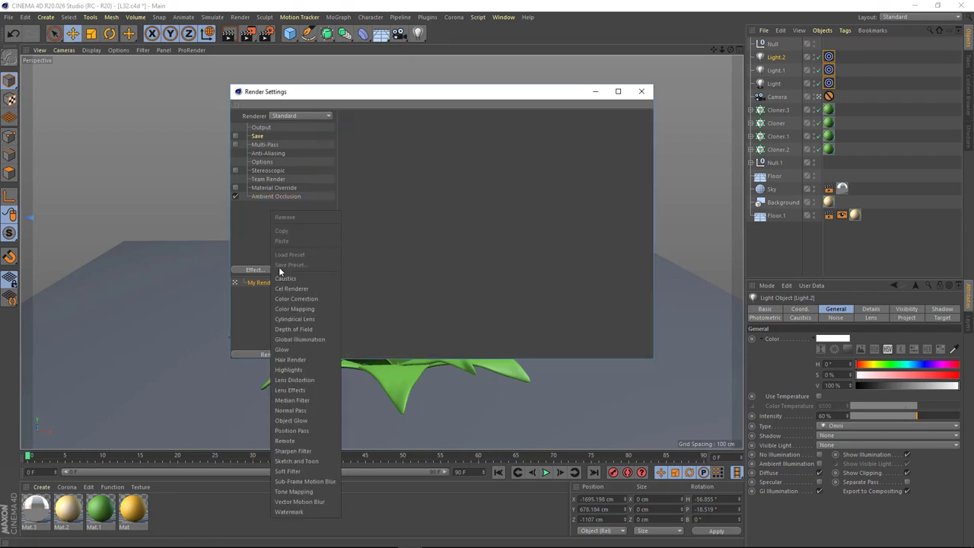
pyautogui.click(298, 340)
pyautogui.click(444, 161)
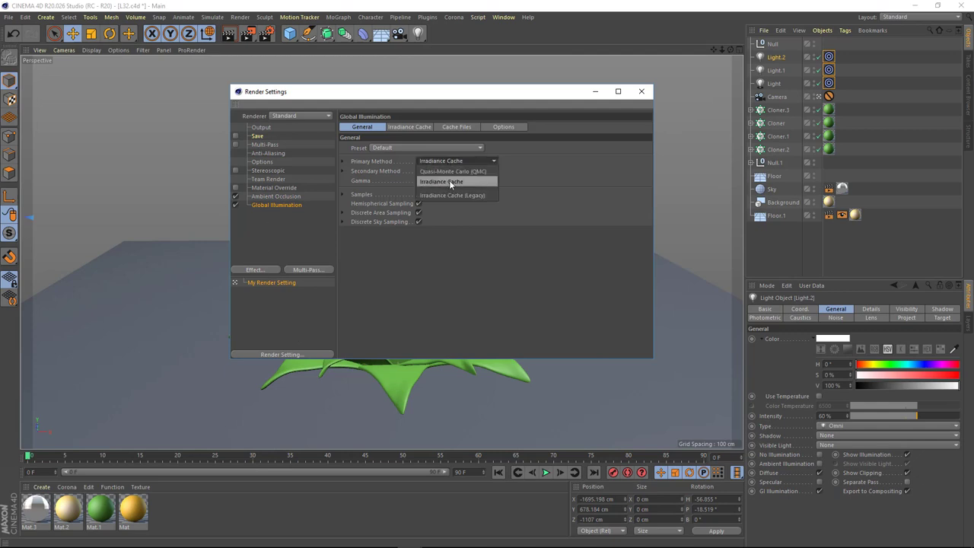
pyautogui.click(449, 180)
pyautogui.click(455, 171)
pyautogui.click(464, 181)
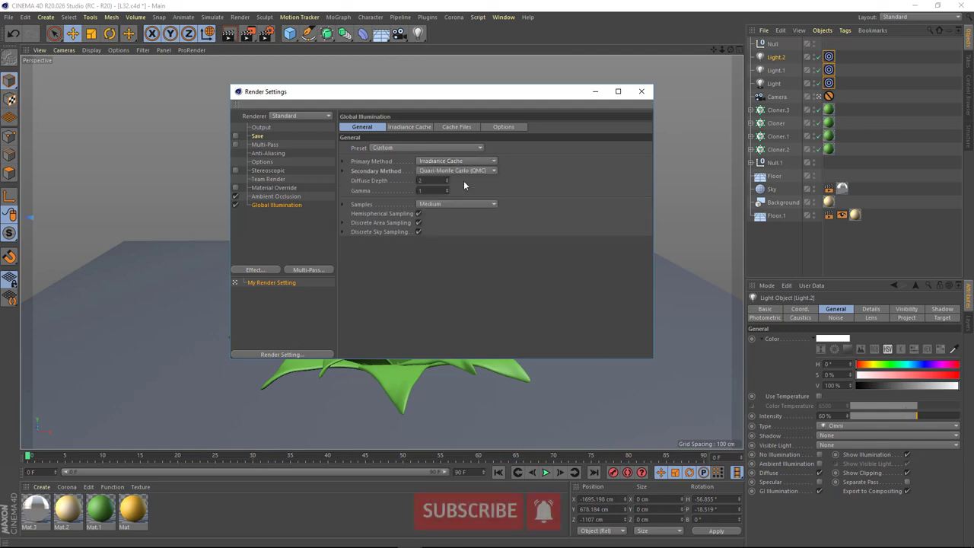
pyautogui.click(343, 170)
pyautogui.click(342, 162)
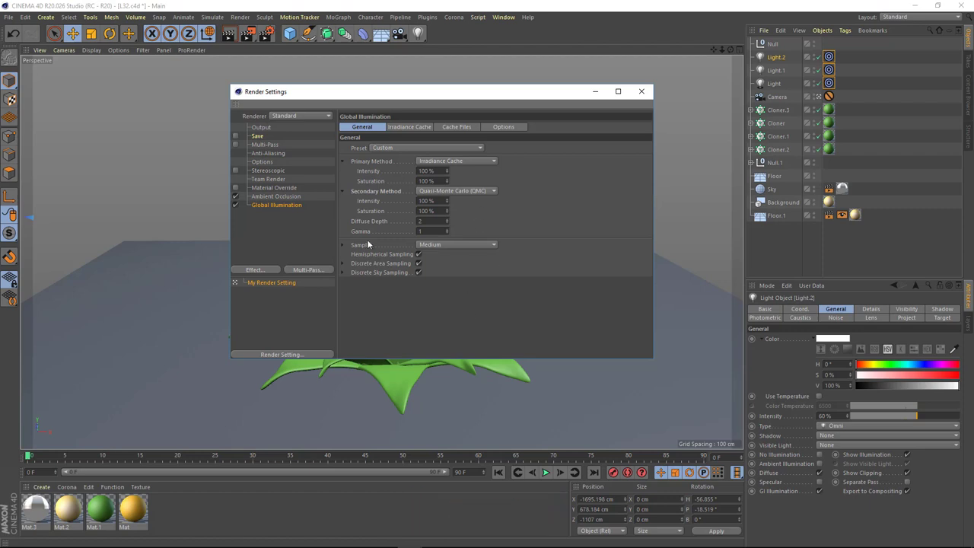
pyautogui.click(263, 128)
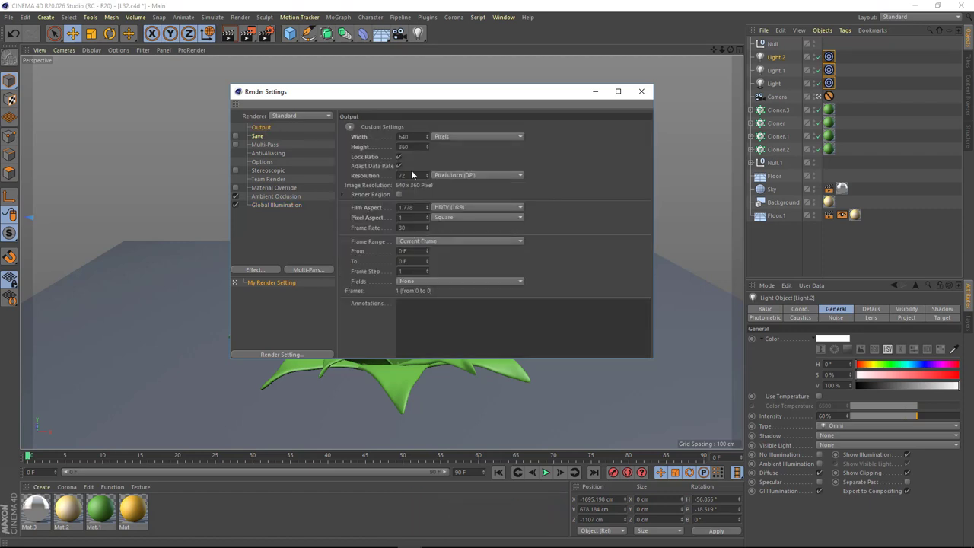
pyautogui.click(643, 92)
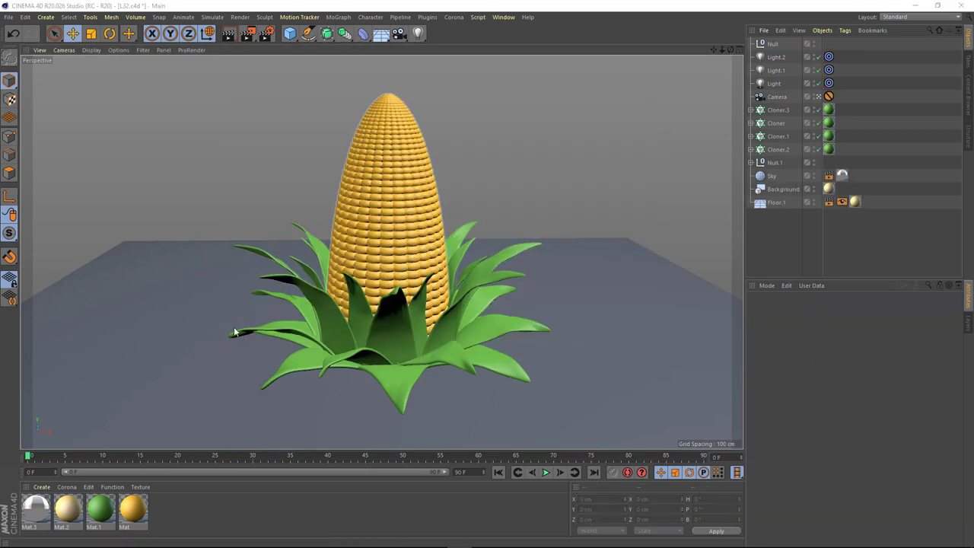
# Set the corn material Mat's colour to orange, hue 40° and saturation 93%.
pyautogui.doubleClick(133, 508)
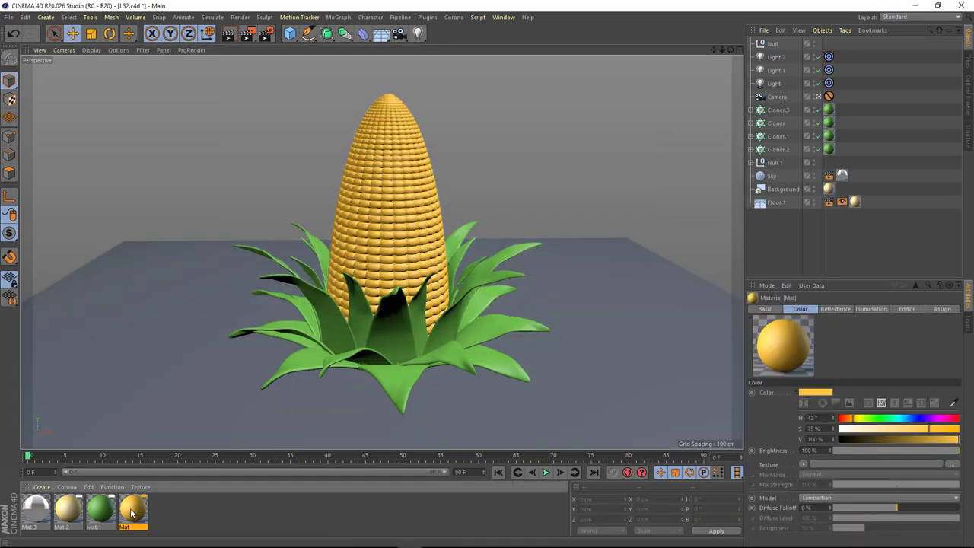
pyautogui.moveTo(323, 70); pyautogui.dragTo(420, 73)
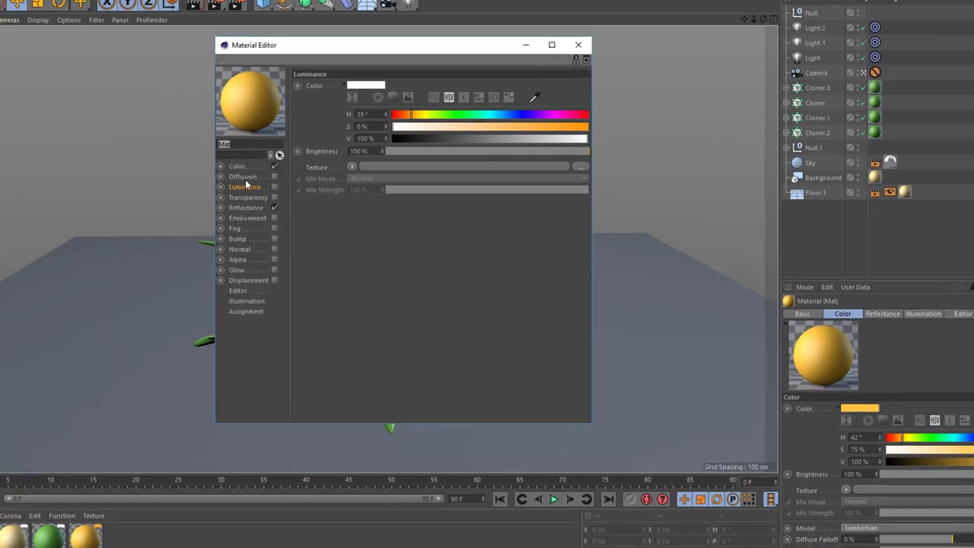
pyautogui.click(266, 177)
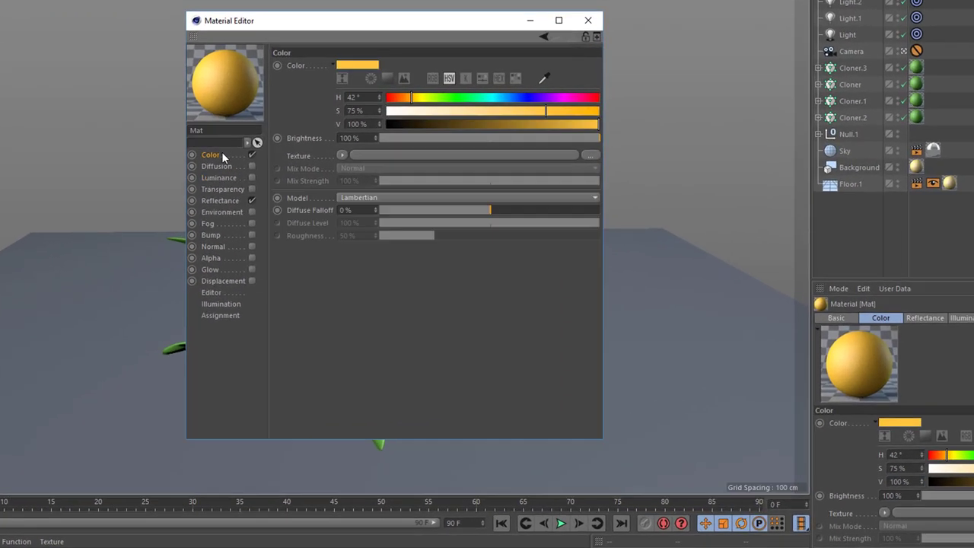
pyautogui.press('Tab')
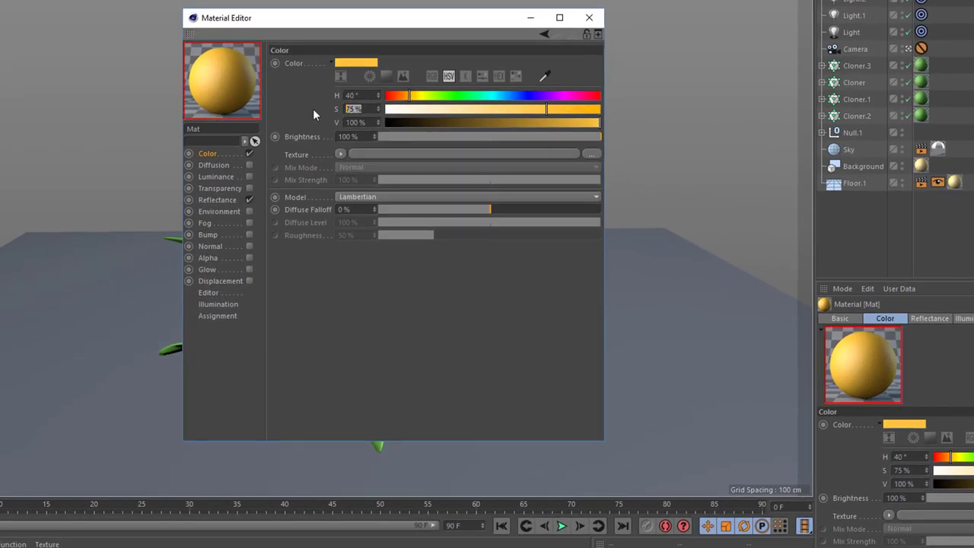
pyautogui.write('93')
pyautogui.press('Return')
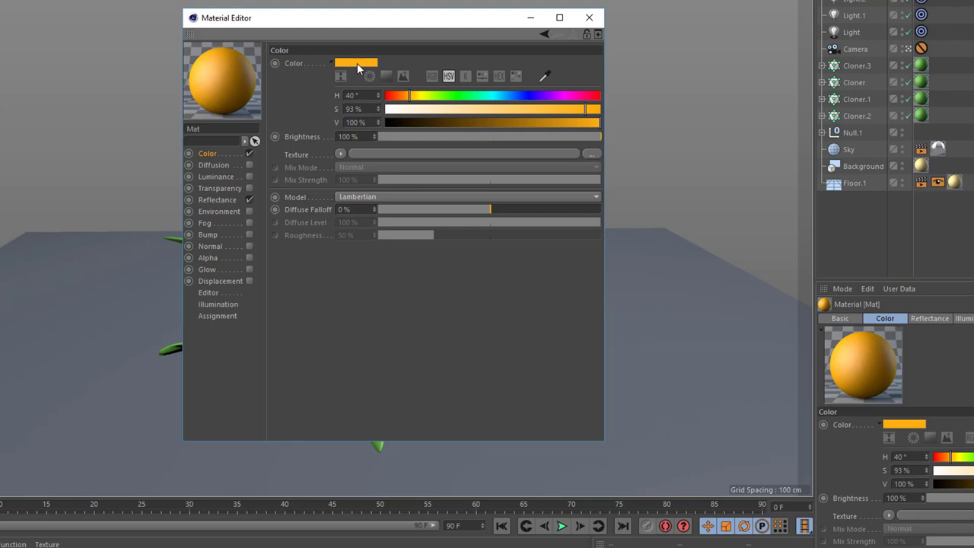
# Enable Luminance at 8% with the same orange, and 85% Diffusion affecting luminance.
pyautogui.click(367, 91)
pyautogui.click(252, 177)
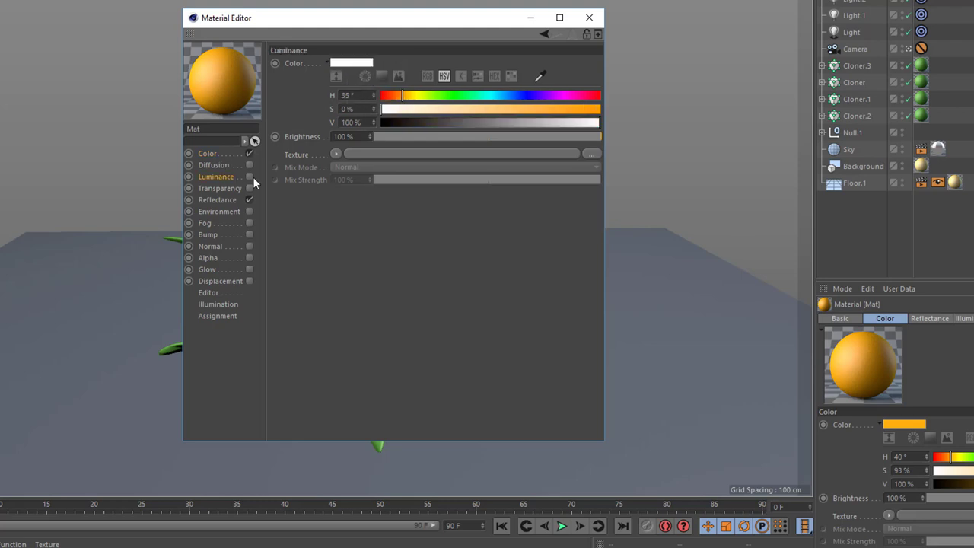
pyautogui.click(362, 104)
pyautogui.click(249, 176)
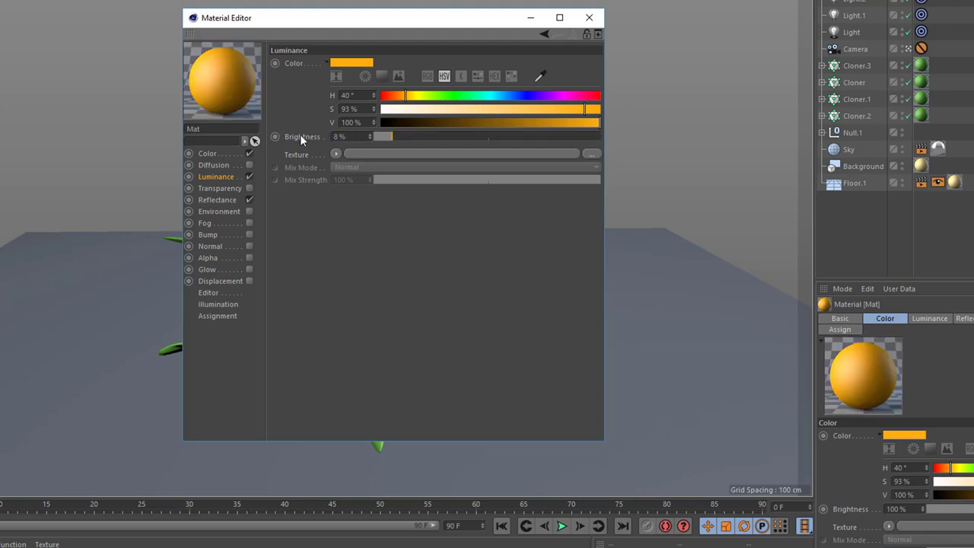
pyautogui.click(221, 166)
pyautogui.click(249, 165)
pyautogui.click(348, 76)
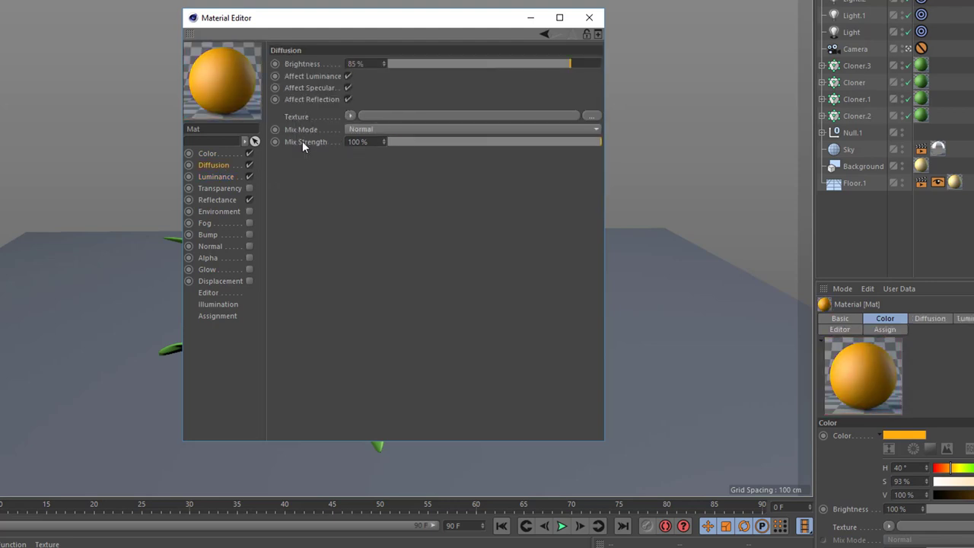
pyautogui.click(219, 201)
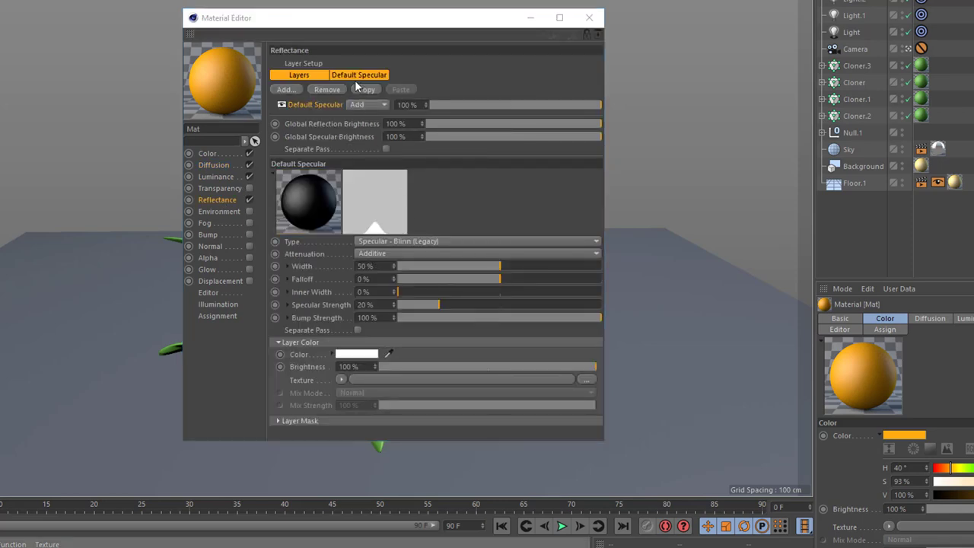
# Add a Reflection (Legacy) layer to Mat with a pale-yellow layer colour, saturation 53.
pyautogui.scroll(5, 375, 193)
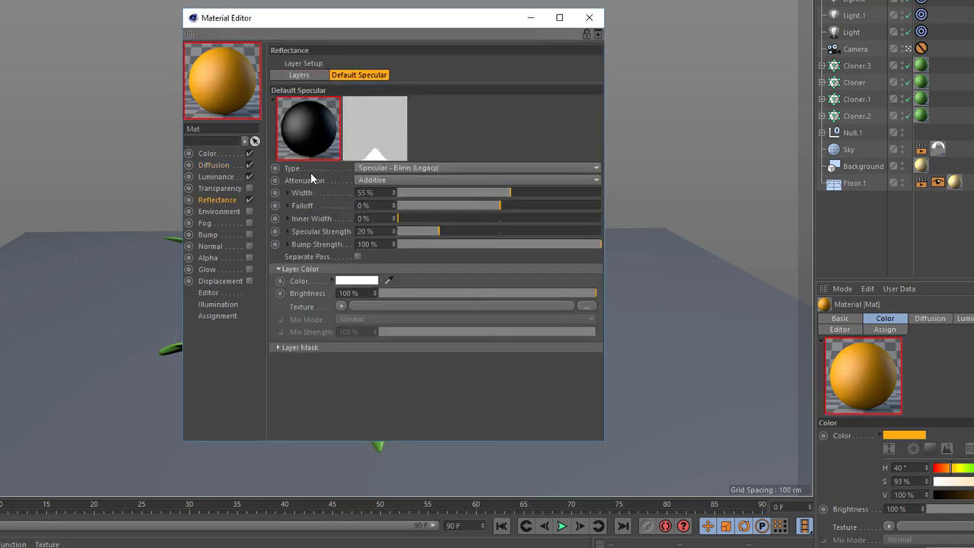
pyautogui.click(303, 75)
pyautogui.click(289, 90)
pyautogui.click(341, 213)
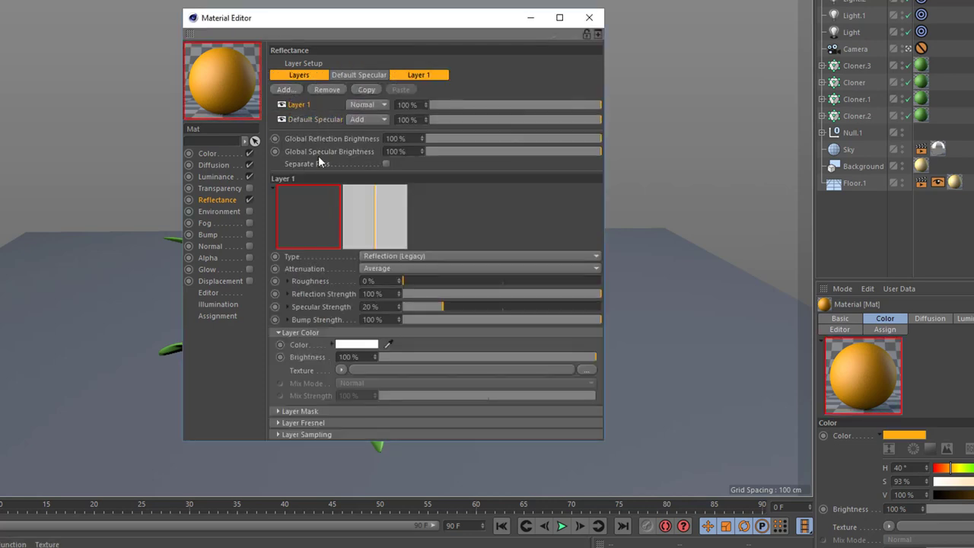
pyautogui.click(295, 120)
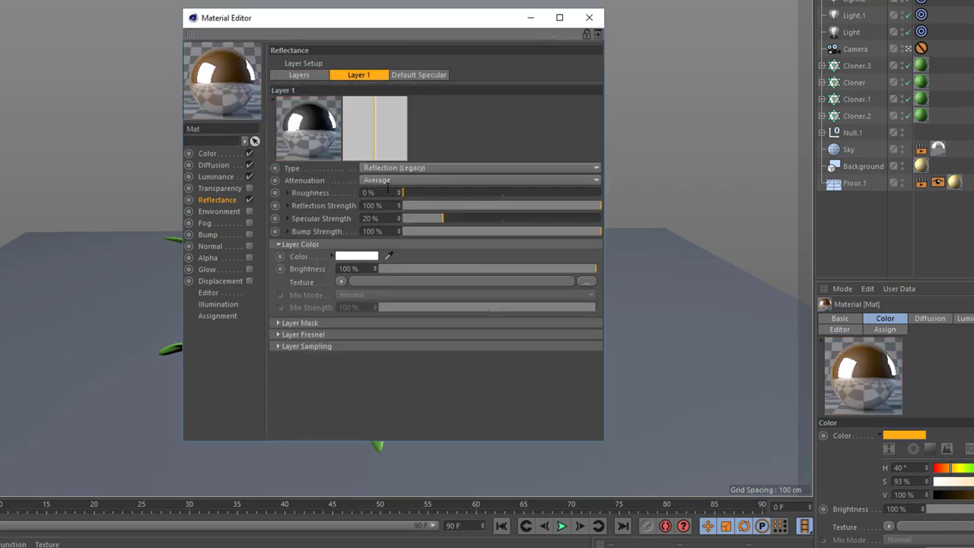
pyautogui.click(362, 257)
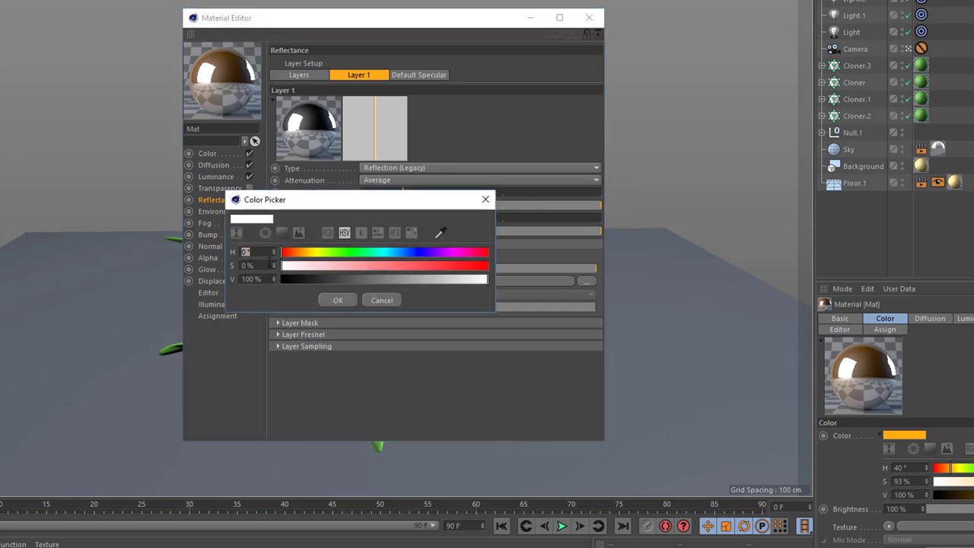
pyautogui.doubleClick(252, 265)
pyautogui.write('55')
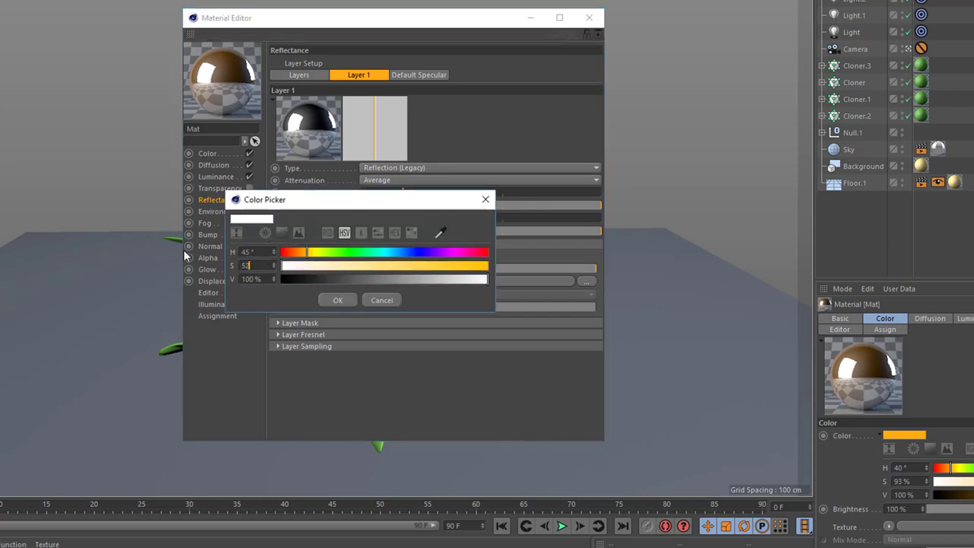
pyautogui.press('Return')
pyautogui.click(339, 300)
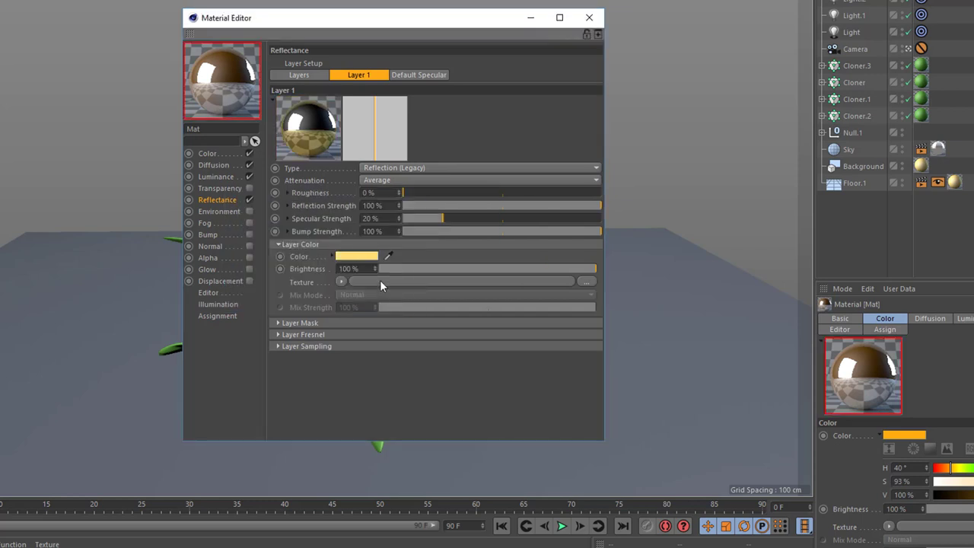
# Set the reflection layer's roughness to 15% and brightness to 17%.
pyautogui.doubleClick(350, 269)
pyautogui.write('15')
pyautogui.press('Return')
pyautogui.write('1')
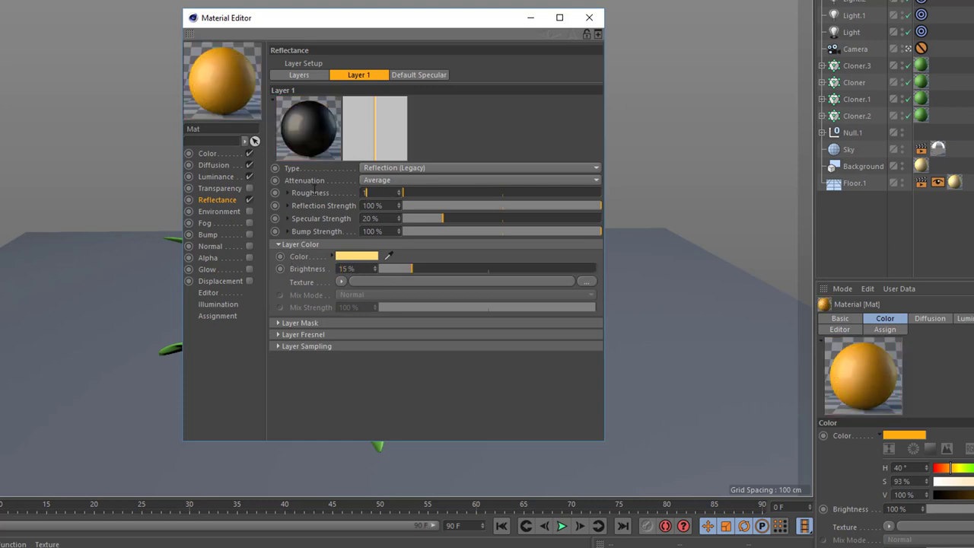
pyautogui.write('5')
pyautogui.press('Return')
pyautogui.doubleClick(350, 268)
pyautogui.write('17')
pyautogui.press('Return')
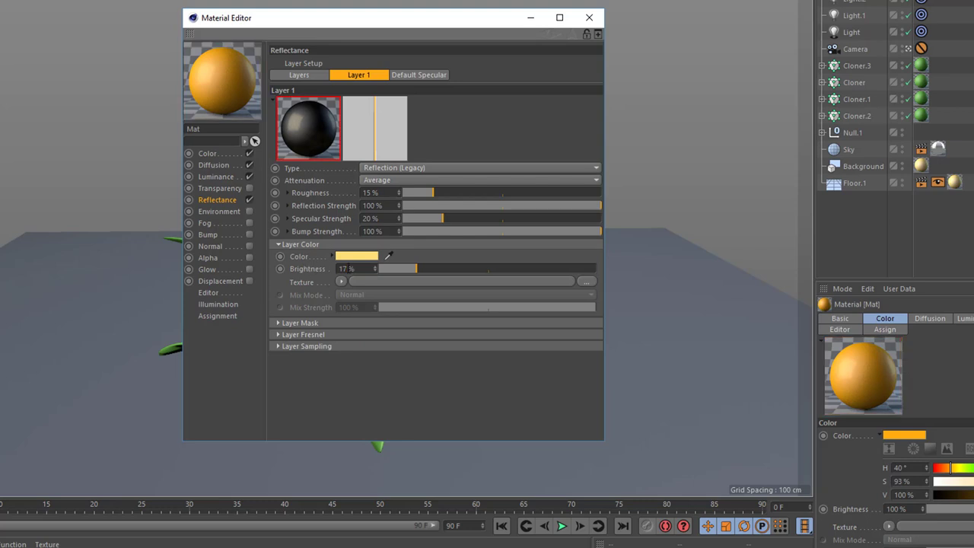
pyautogui.moveTo(401, 26); pyautogui.dragTo(678, 32)
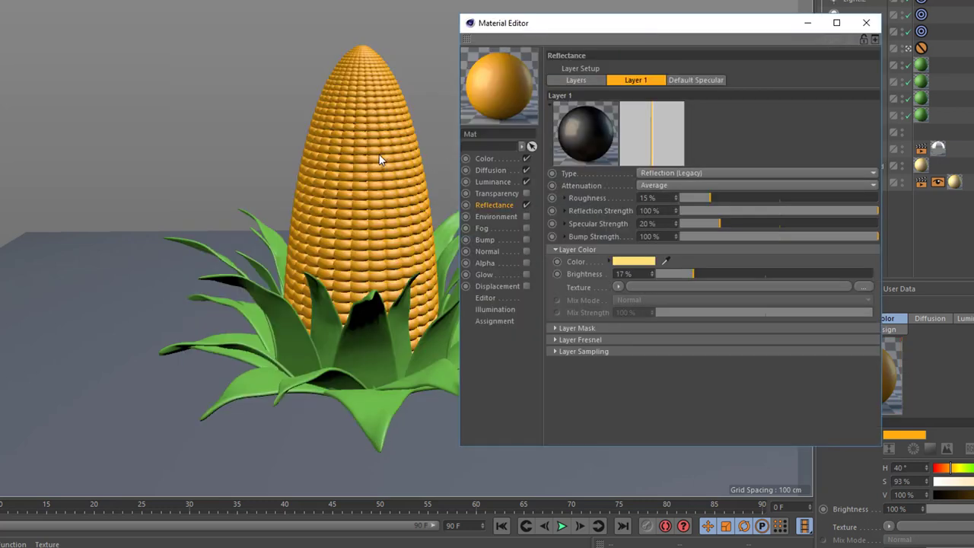
pyautogui.moveTo(566, 26); pyautogui.dragTo(436, 39)
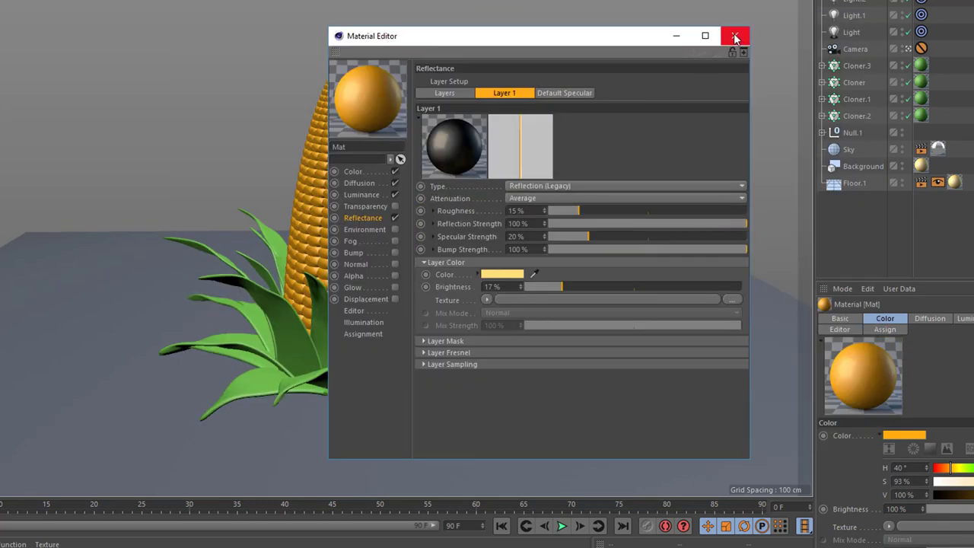
# Open the leaf material Mat.1's colour settings and tilt the view onto the leaves.
pyautogui.click(76, 543)
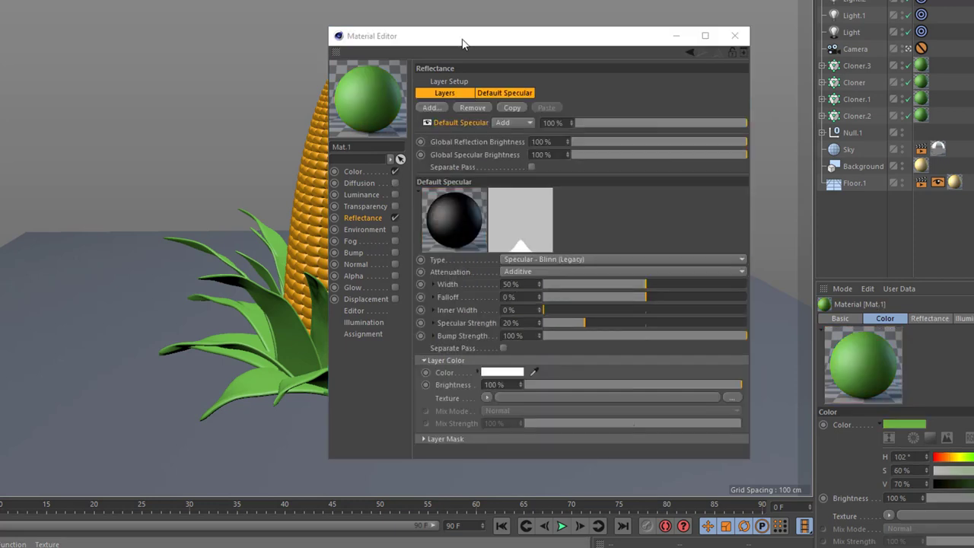
pyautogui.moveTo(462, 44); pyautogui.dragTo(394, 45)
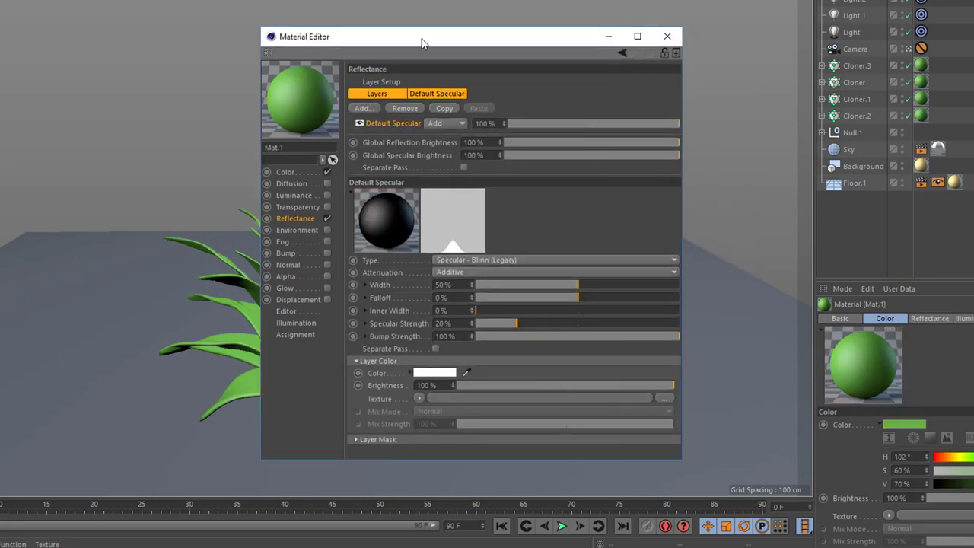
pyautogui.moveTo(421, 41); pyautogui.dragTo(461, 32)
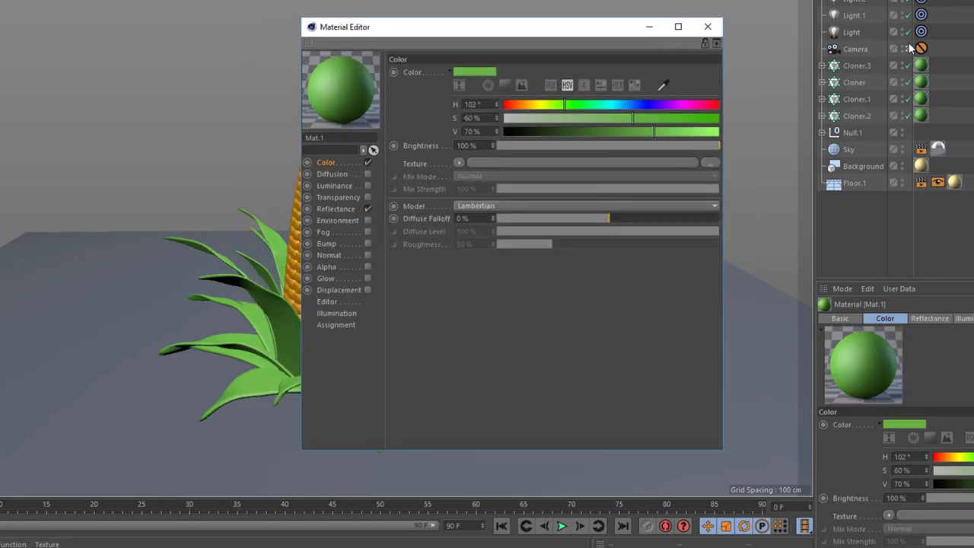
pyautogui.scroll(6, 265, 231)
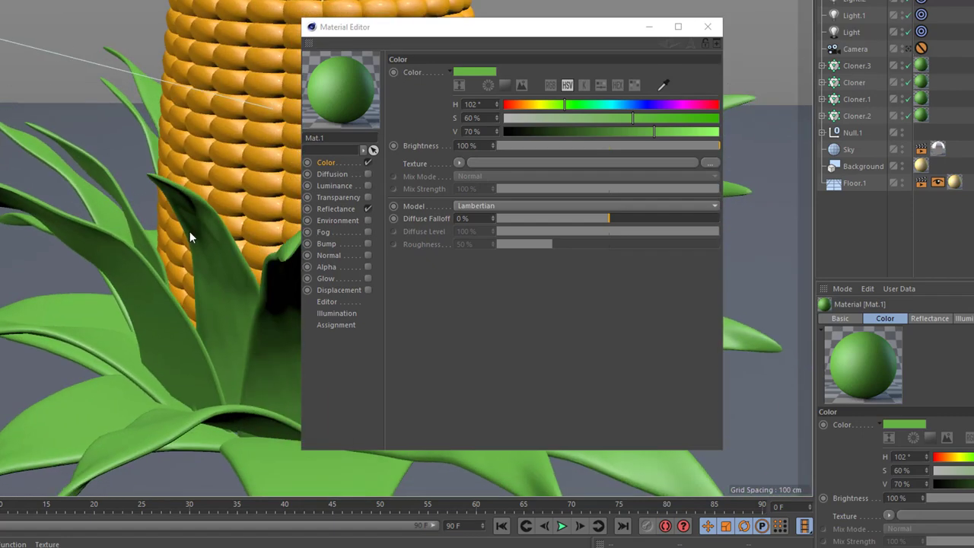
pyautogui.keyDown('alt'); pyautogui.moveTo(189, 231); pyautogui.dragTo(211, 272); pyautogui.keyUp('alt')
pyautogui.moveTo(452, 32); pyautogui.dragTo(478, 25)
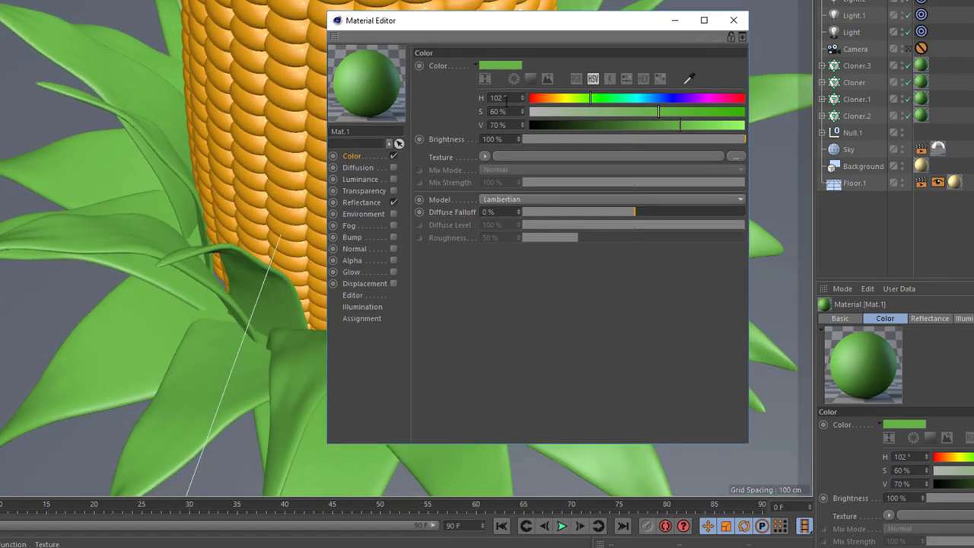
# Set the leaf colour to H 90°, S 75%, V 53%.
pyautogui.write('90')
pyautogui.press('Tab')
pyautogui.write('75')
pyautogui.press('Tab')
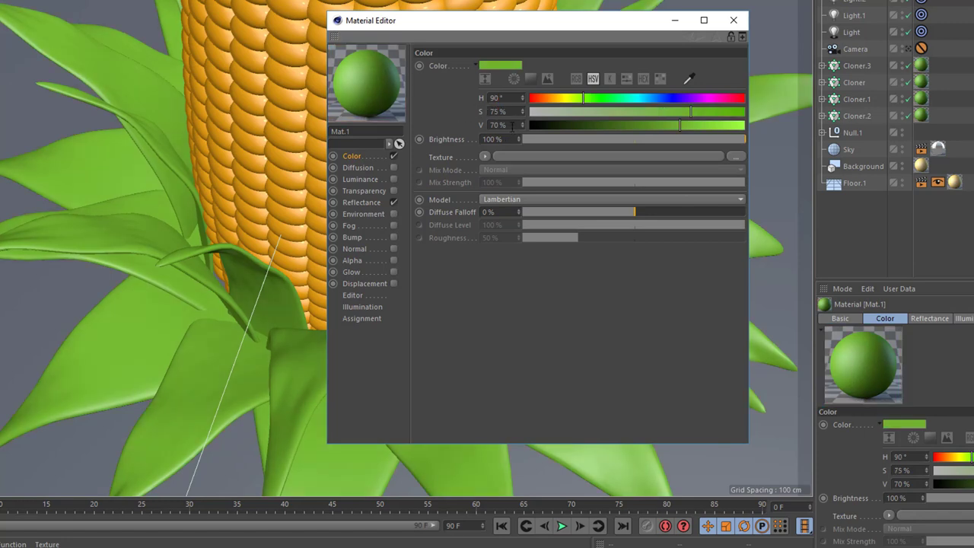
pyautogui.click(512, 126)
pyautogui.write('53')
pyautogui.press('Return')
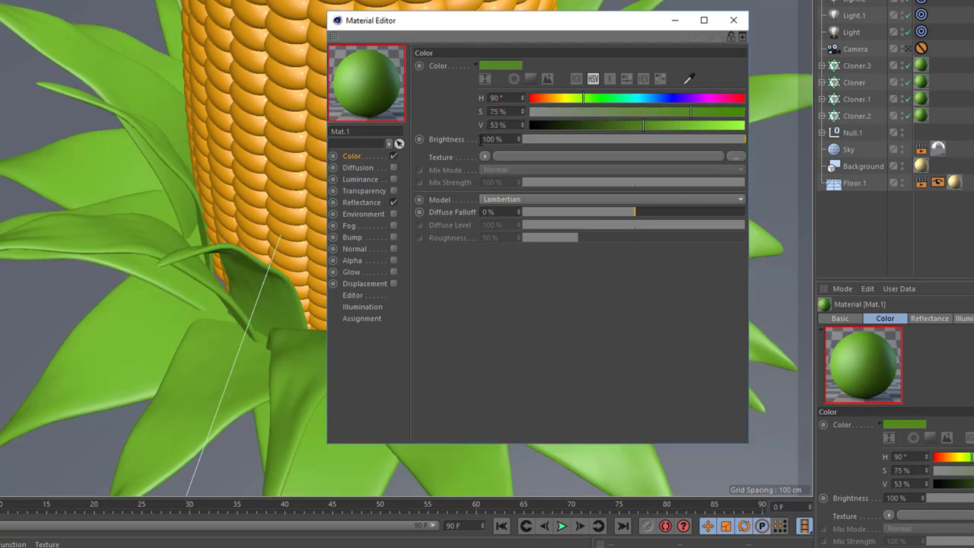
pyautogui.click(484, 157)
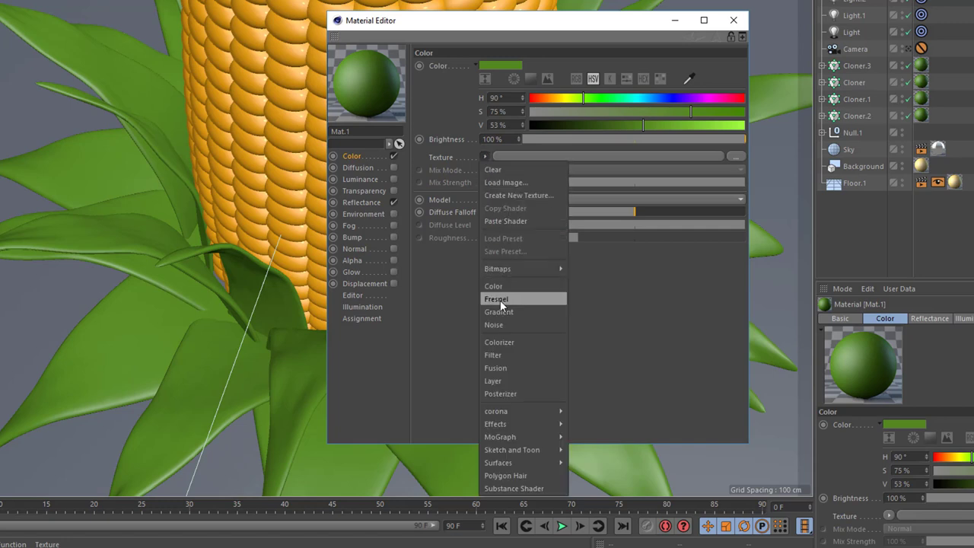
# Paste the copied green Fresnel shader into the leaf colour texture and check its gradient stops.
pyautogui.click(506, 219)
pyautogui.click(496, 176)
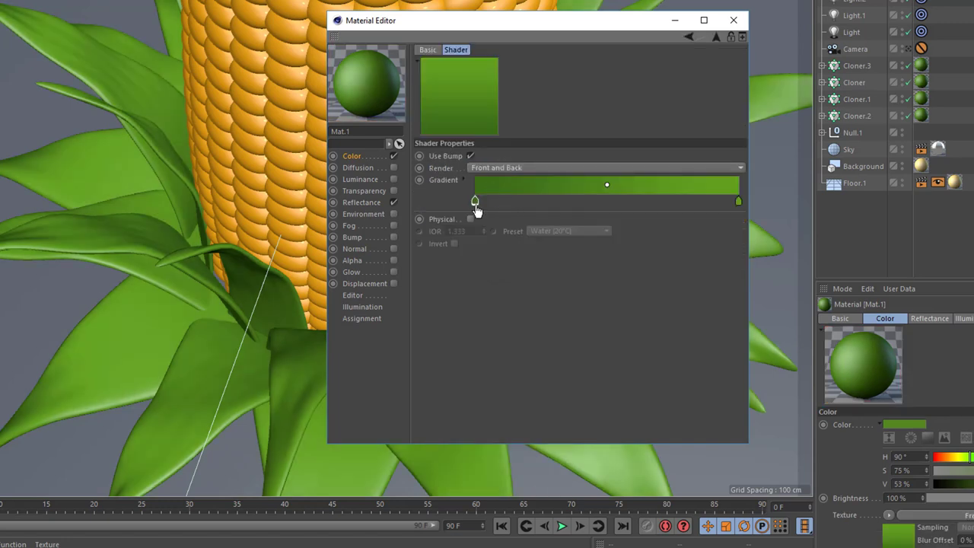
pyautogui.doubleClick(475, 203)
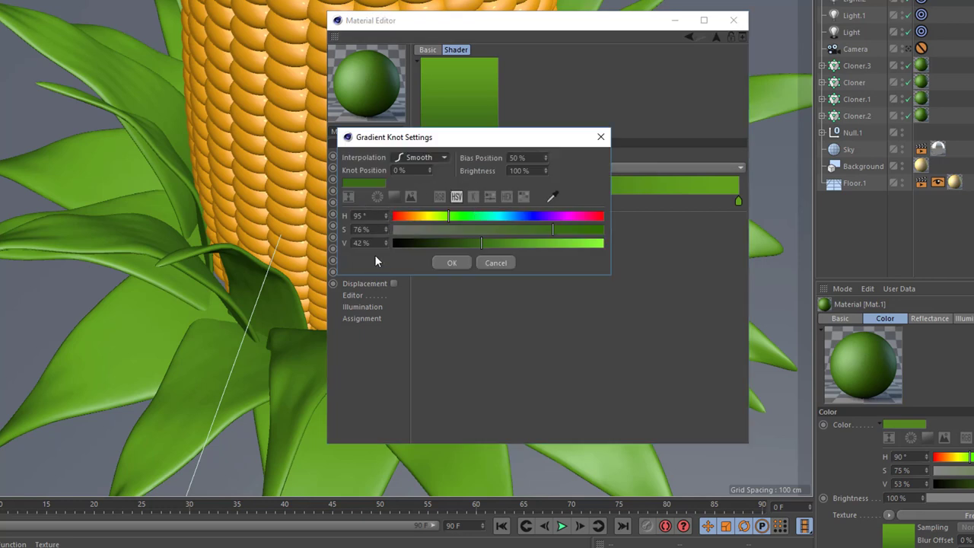
pyautogui.click(493, 263)
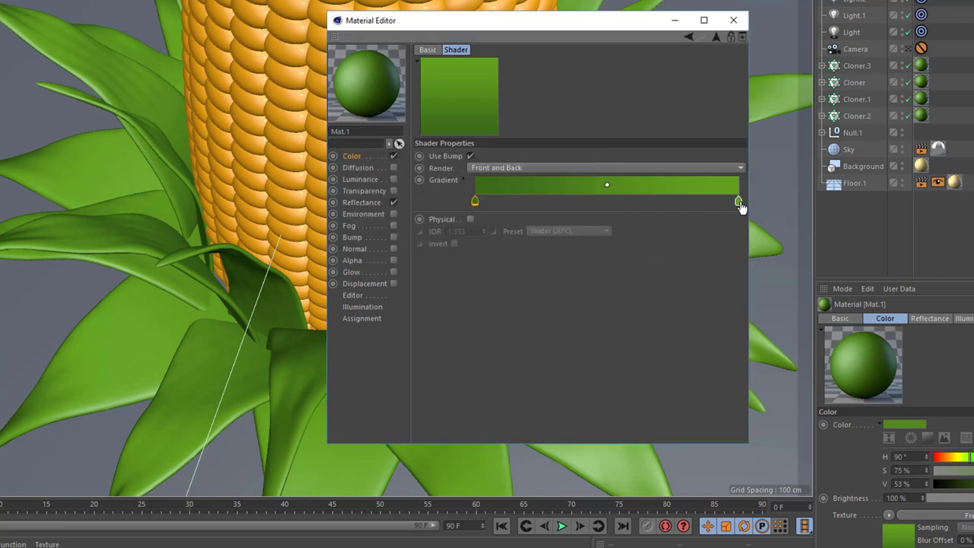
pyautogui.doubleClick(738, 202)
pyautogui.moveTo(632, 139); pyautogui.dragTo(478, 152)
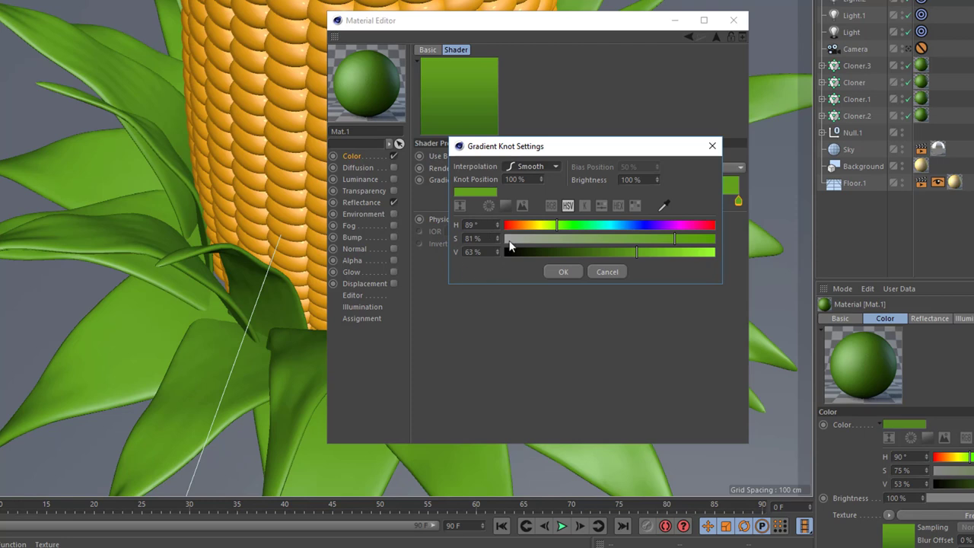
pyautogui.click(609, 272)
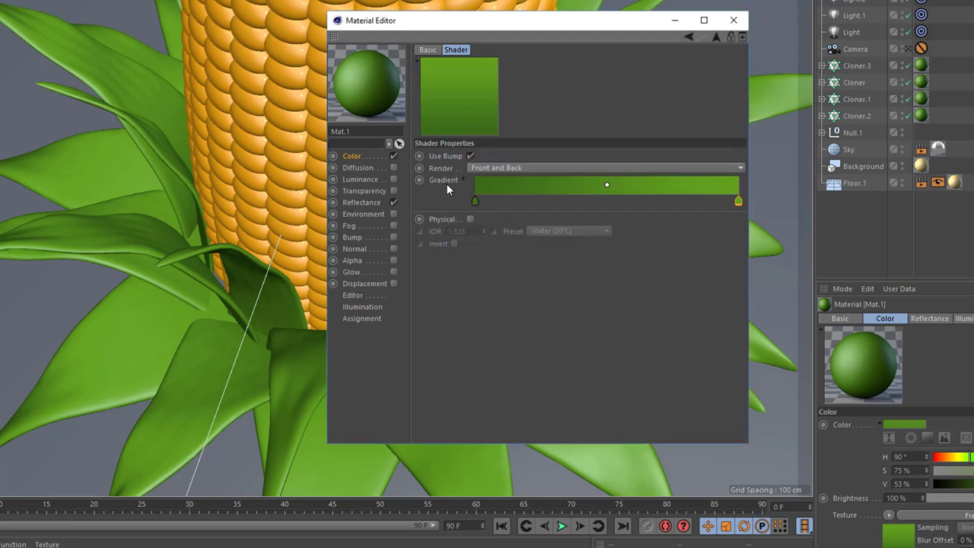
# Blend the Fresnel shader over the leaf colour in Add mode at 18% strength.
pyautogui.click(365, 157)
pyautogui.click(503, 207)
pyautogui.click(491, 220)
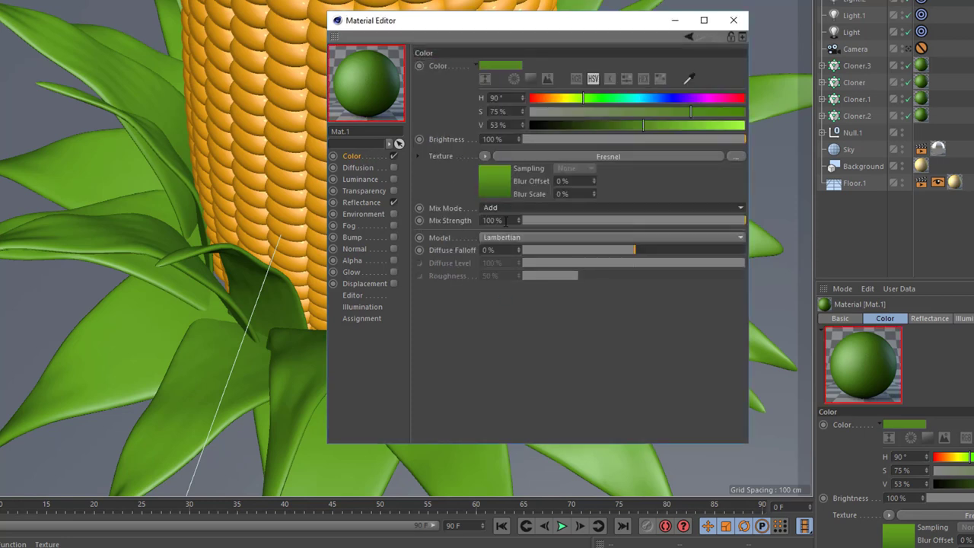
pyautogui.write('15')
pyautogui.press('Return')
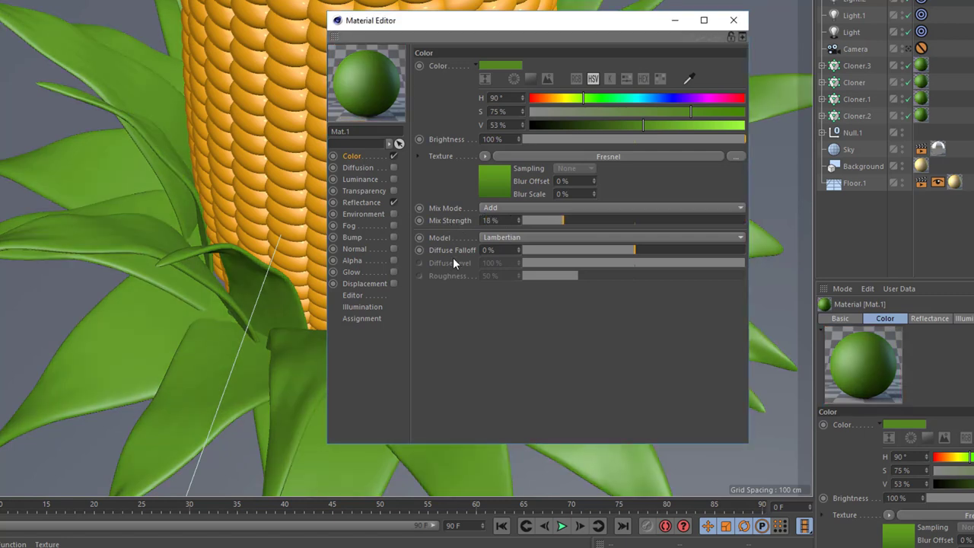
# Enable diffusion on the leaf material at 80% brightness.
pyautogui.click(393, 168)
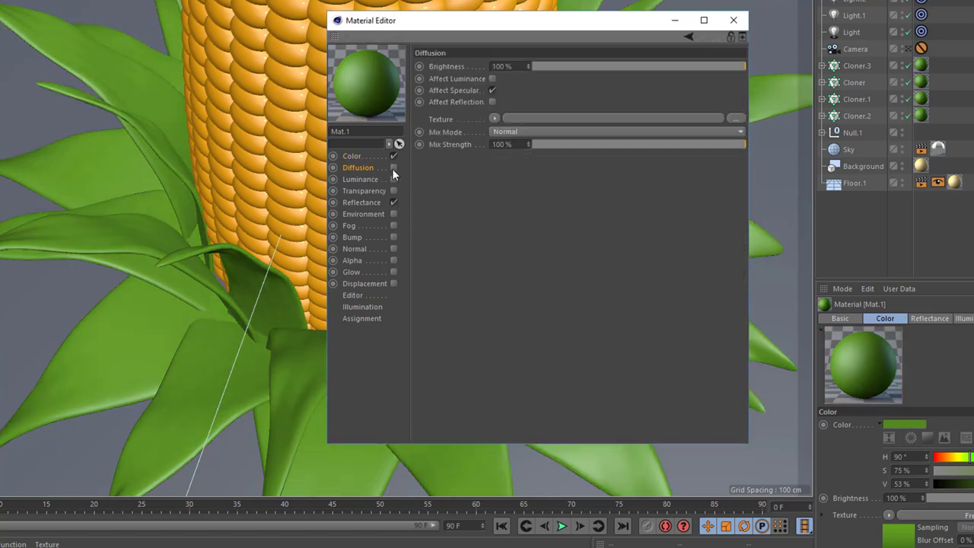
pyautogui.moveTo(525, 66); pyautogui.dragTo(425, 68)
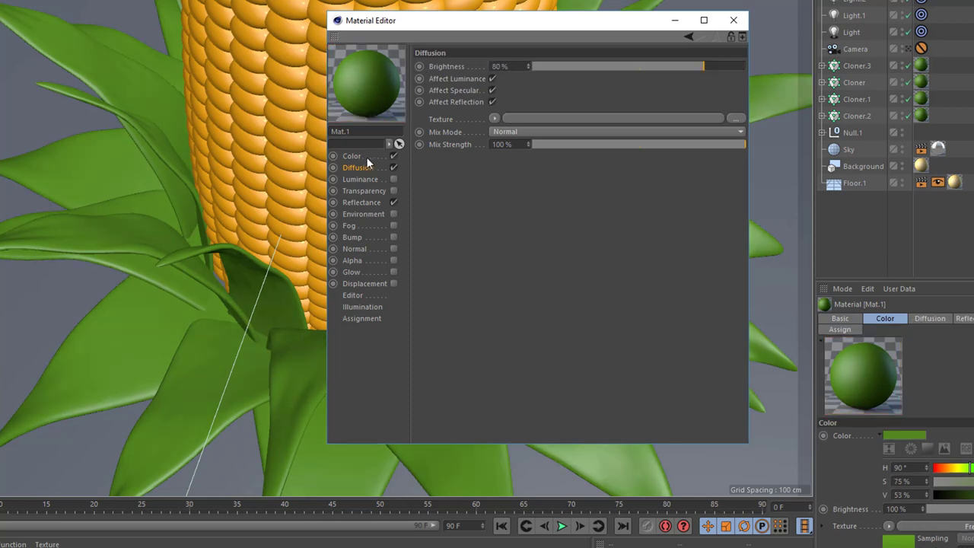
pyautogui.click(362, 156)
# Copy the green leaf colour into Luminance and enable luminance at 8% brightness.
pyautogui.click(516, 92)
pyautogui.click(373, 181)
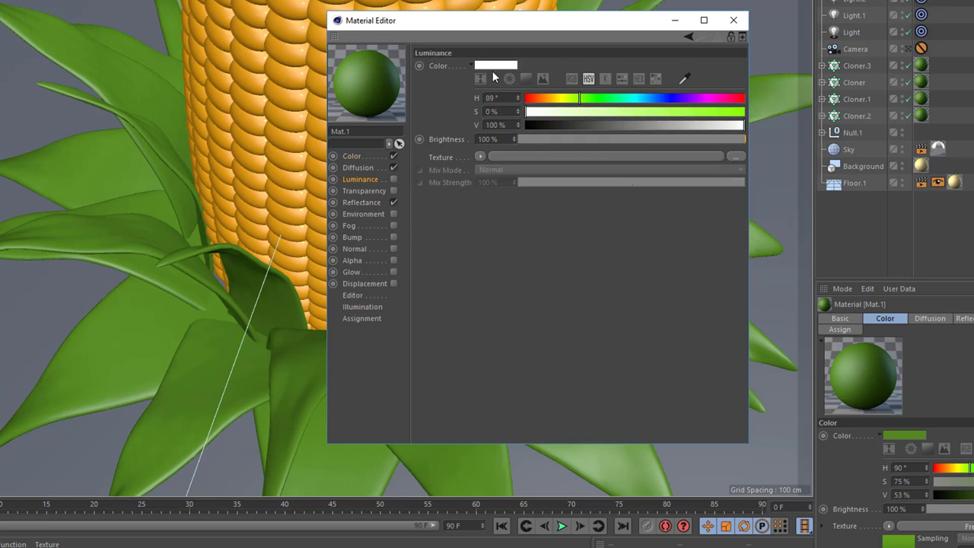
pyautogui.rightClick(496, 67)
pyautogui.click(509, 104)
pyautogui.click(393, 179)
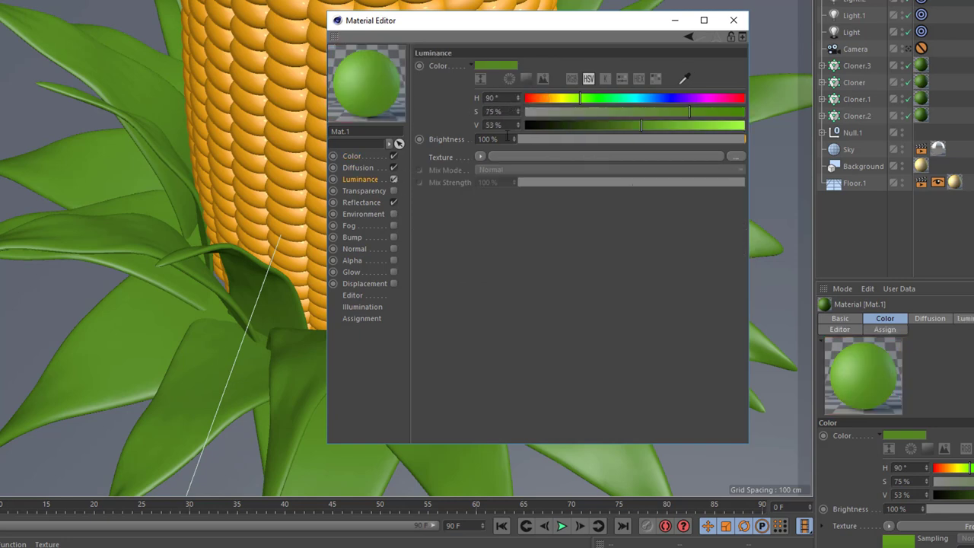
pyautogui.write('8')
pyautogui.press('Return')
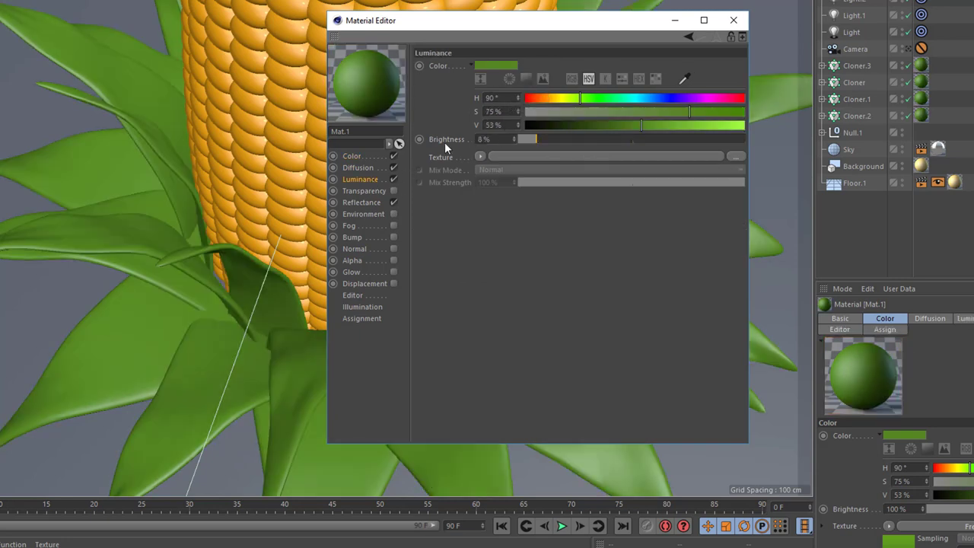
pyautogui.click(361, 203)
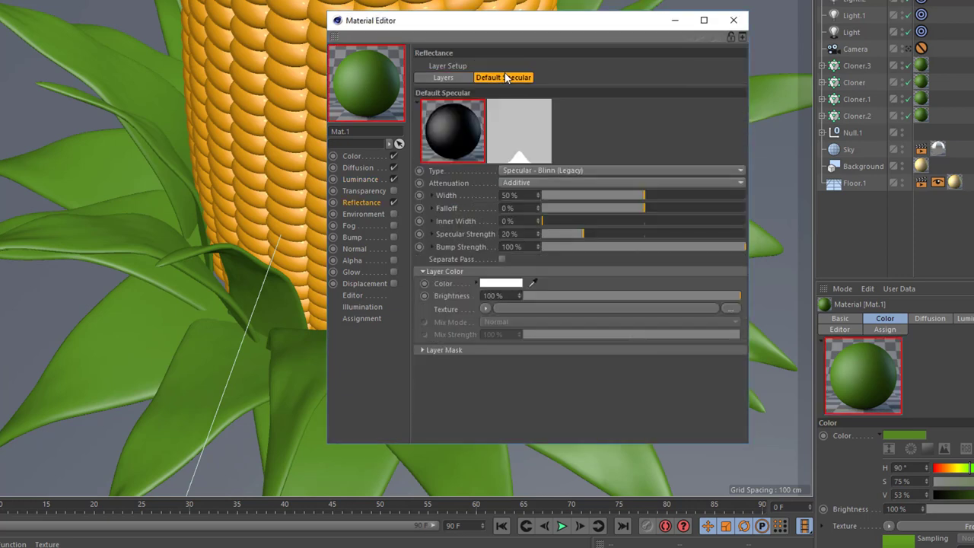
# Set the specular to 60% width, a light yellow colour and -6% falloff.
pyautogui.write('0')
pyautogui.press('Return')
pyautogui.click(500, 284)
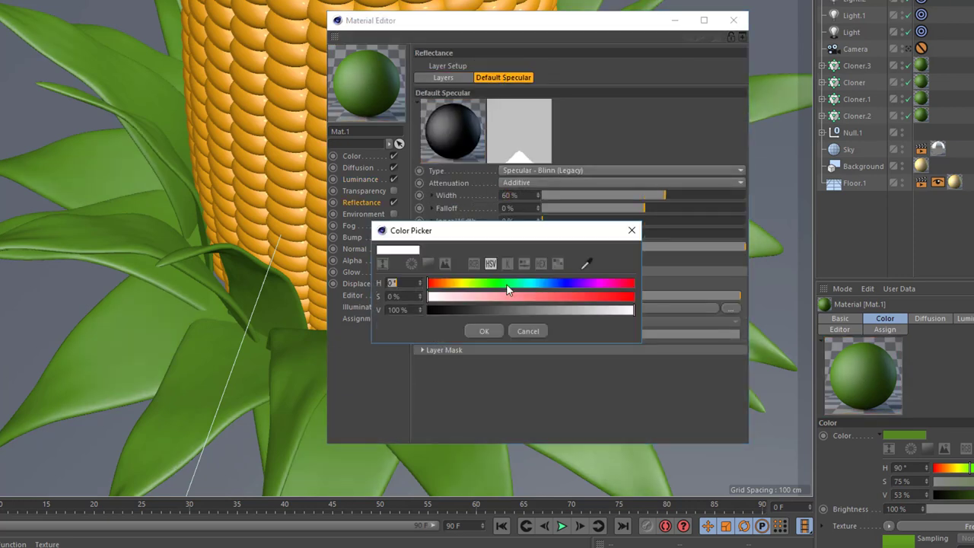
pyautogui.press('Tab')
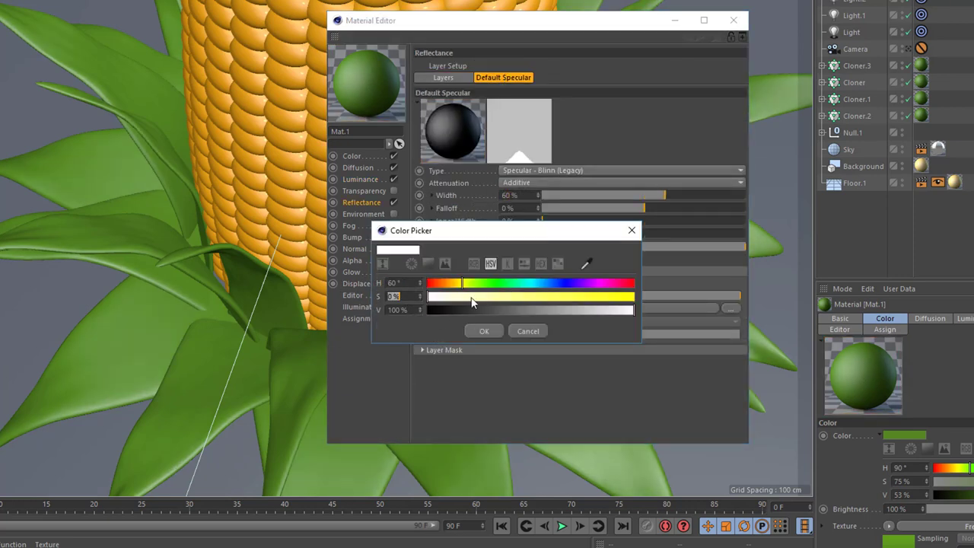
pyautogui.click(484, 332)
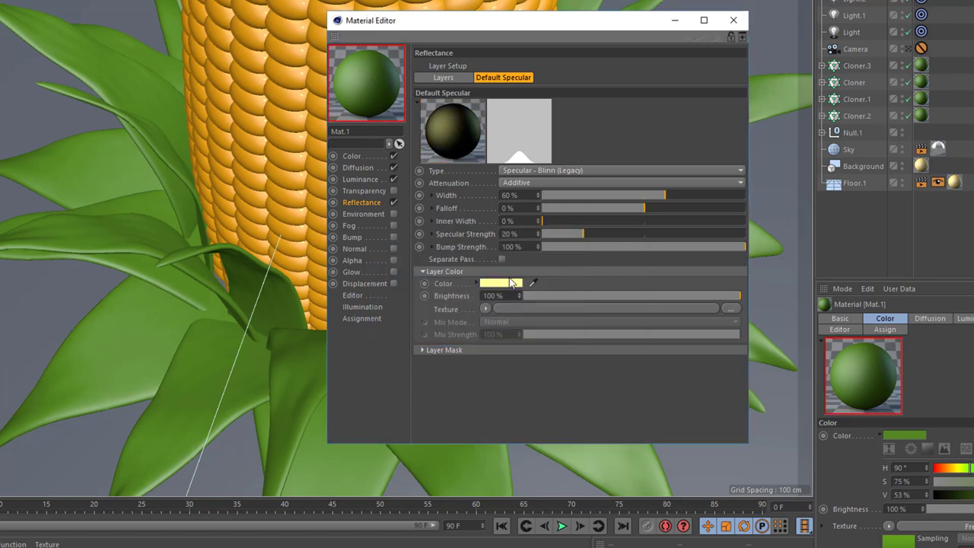
pyautogui.moveTo(648, 209); pyautogui.dragTo(640, 210)
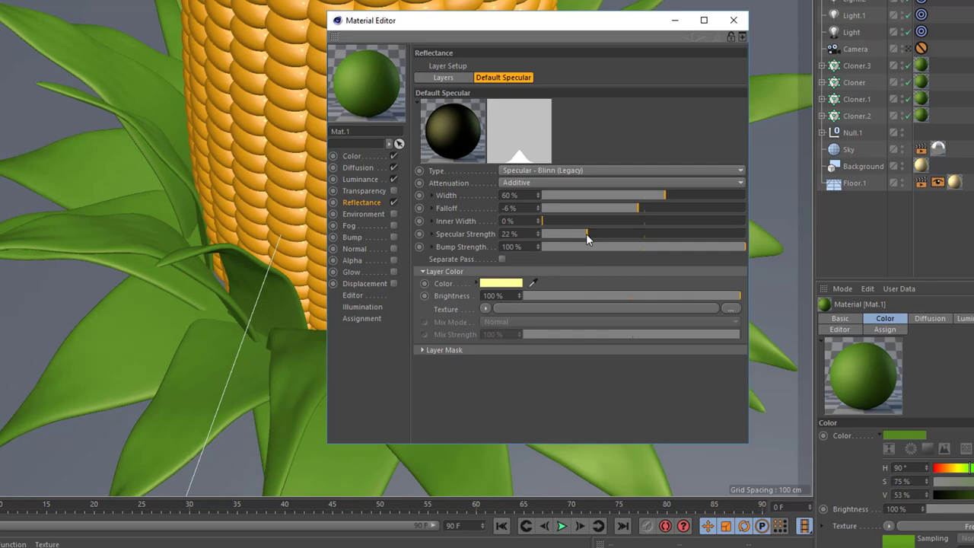
# Add a green Reflection (Legacy) layer with 12% roughness and 15% brightness.
pyautogui.click(444, 78)
pyautogui.click(430, 92)
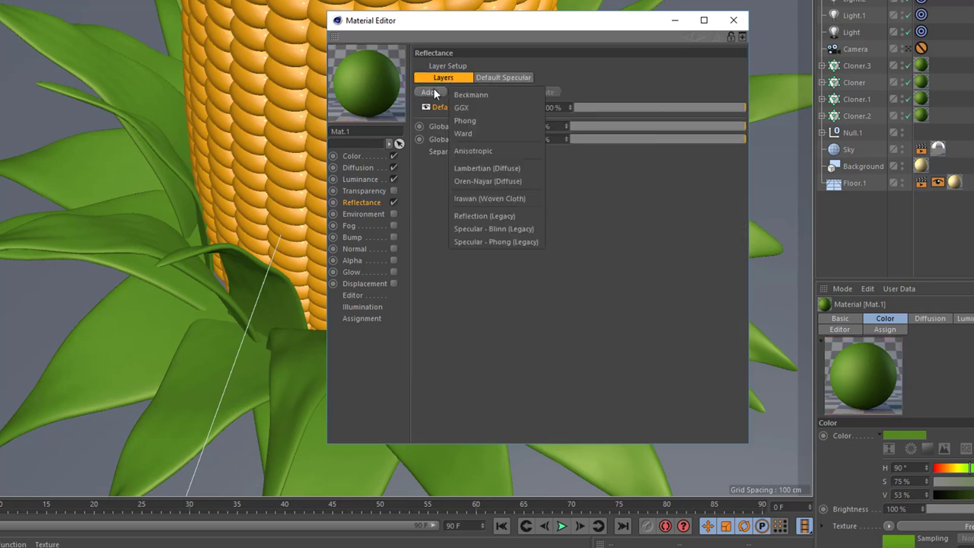
pyautogui.click(477, 215)
pyautogui.moveTo(441, 111); pyautogui.dragTo(446, 124)
pyautogui.click(503, 77)
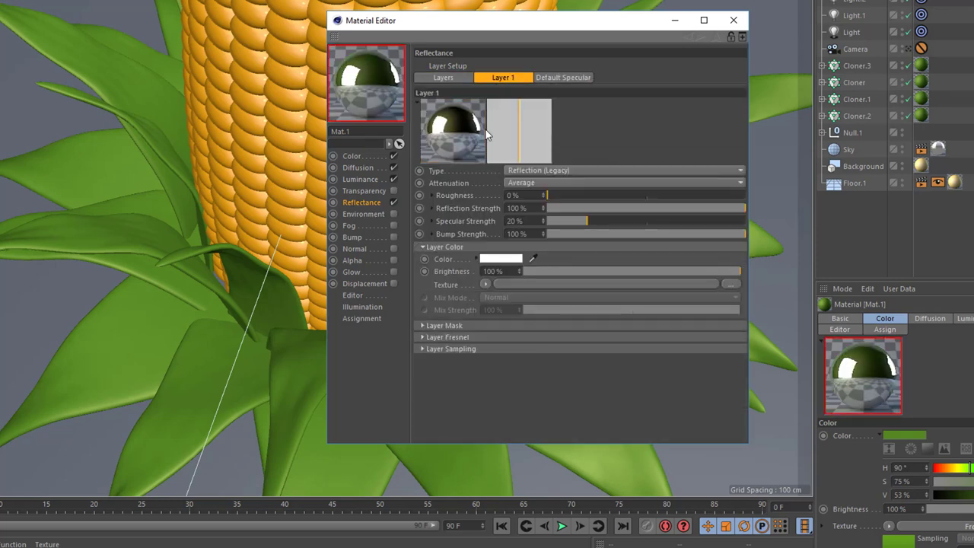
pyautogui.click(495, 271)
pyautogui.write('12')
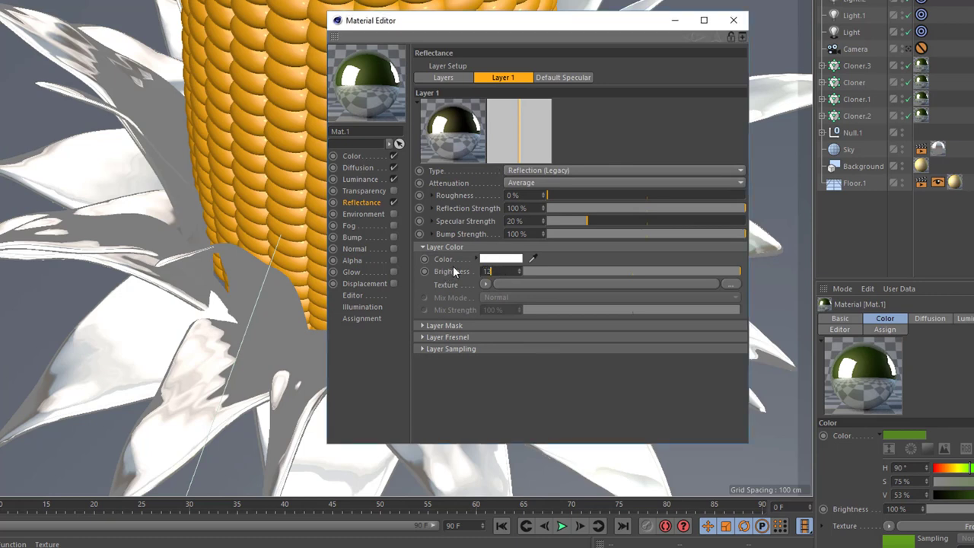
pyautogui.press('Return')
pyautogui.rightClick(495, 261)
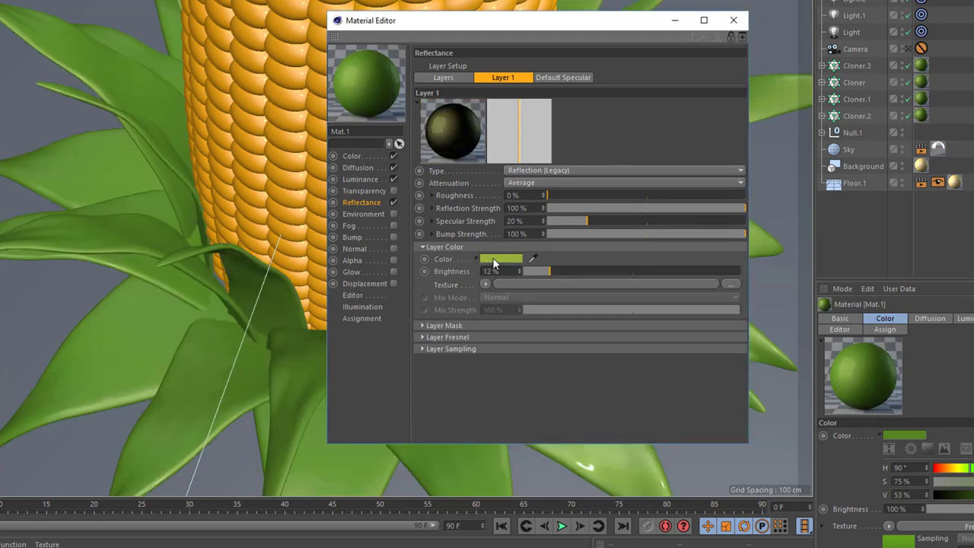
pyautogui.click(492, 259)
pyautogui.write('70')
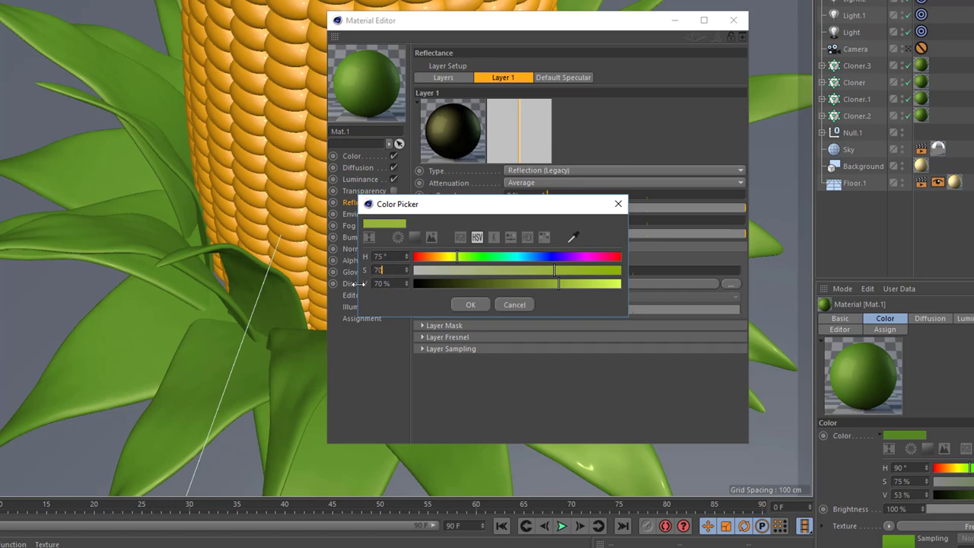
pyautogui.click(471, 304)
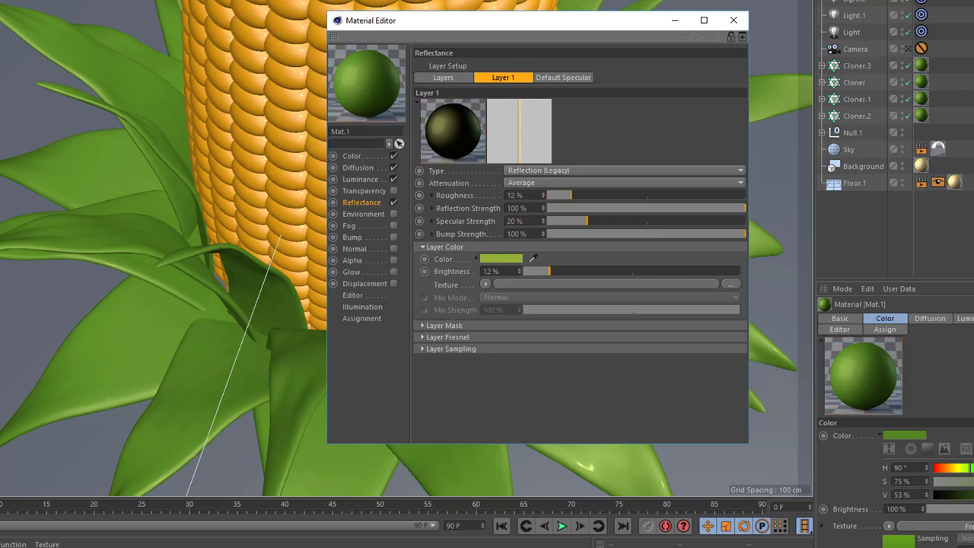
# Preview-render a patch of the leaves, recheck reflection brightness, and close the Material Editor.
pyautogui.moveTo(202, 4); pyautogui.dragTo(57, 180)
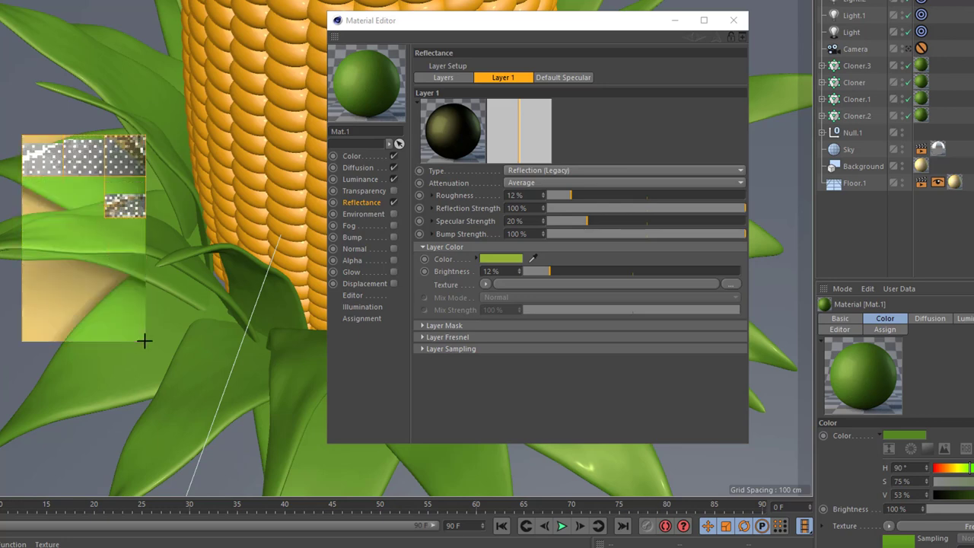
pyautogui.hotkey('alt', 'r')
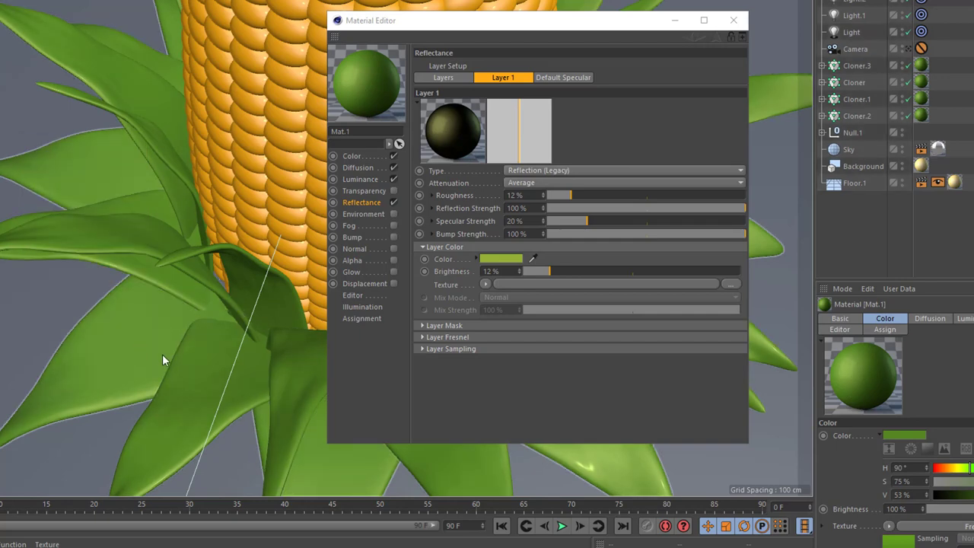
pyautogui.click(494, 271)
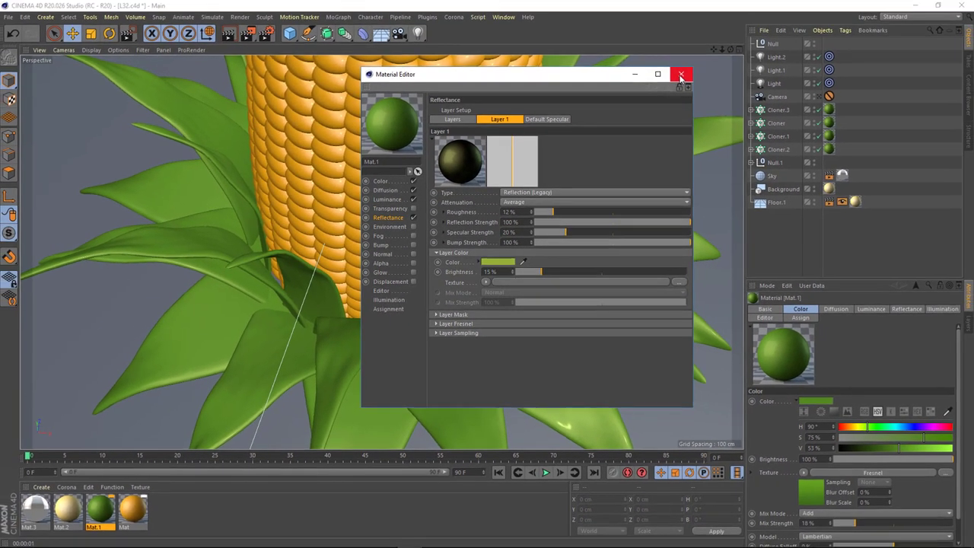
pyautogui.click(680, 76)
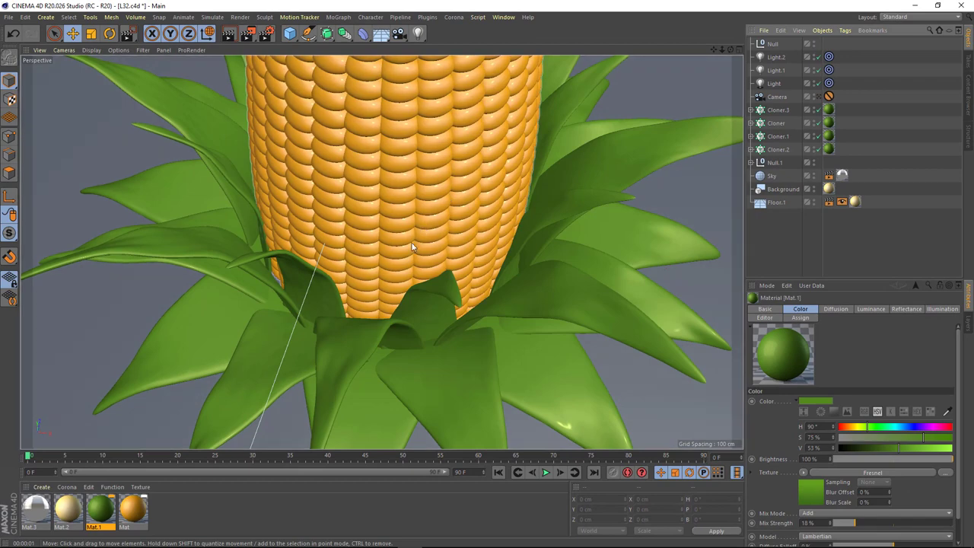
# Preview-render a region over the leaves in the viewport.
pyautogui.moveTo(414, 246)
pyautogui.keyDown('alt'); pyautogui.mouseDown()
pyautogui.moveTo(372, 311)
pyautogui.moveTo(379, 292)
pyautogui.moveTo(477, 246)
pyautogui.moveTo(428, 213)
pyautogui.mouseUp(); pyautogui.keyUp('alt')
pyautogui.moveTo(262, 38); pyautogui.dragTo(304, 45)
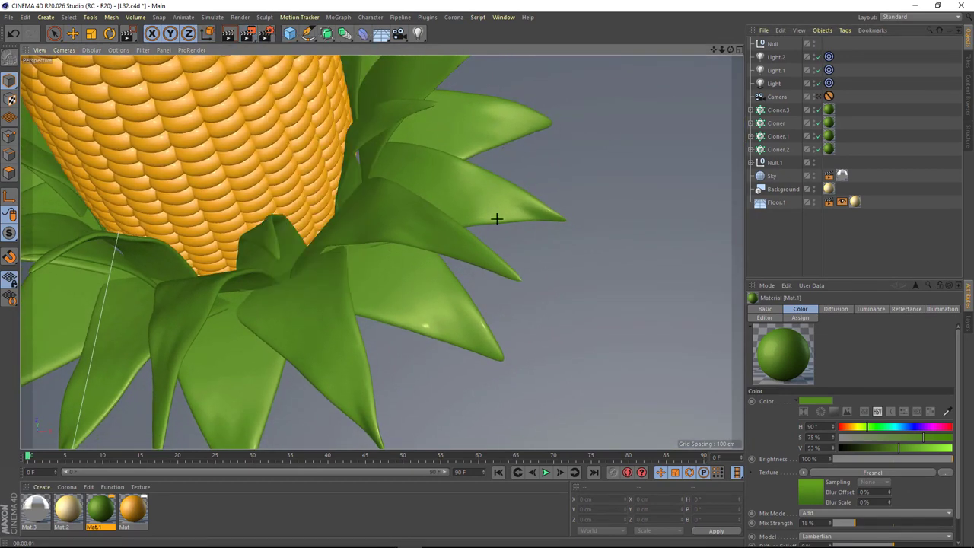
pyautogui.moveTo(379, 363); pyautogui.dragTo(376, 373)
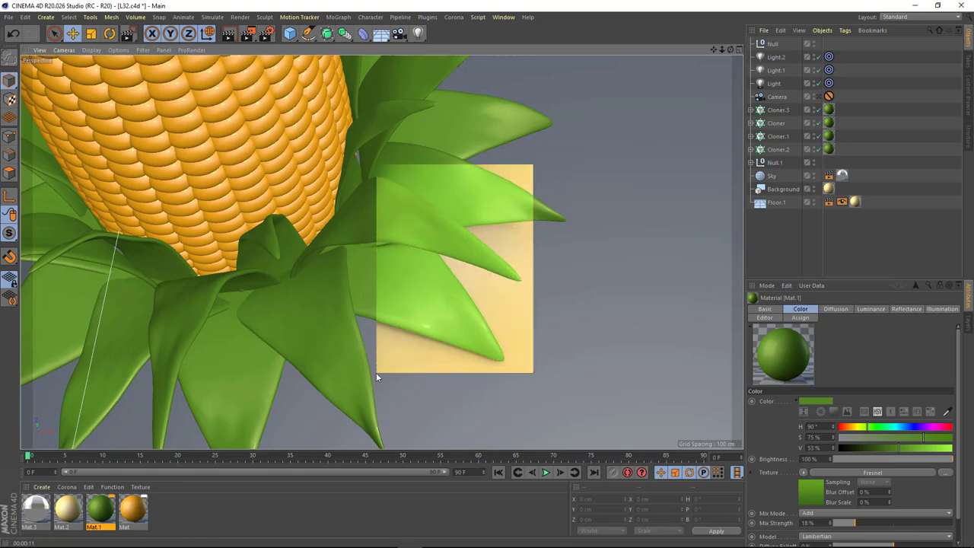
# Render the scene camera view at 640×360 to the Picture Viewer, close it, and add Camera.1.
pyautogui.click(819, 97)
pyautogui.click(820, 97)
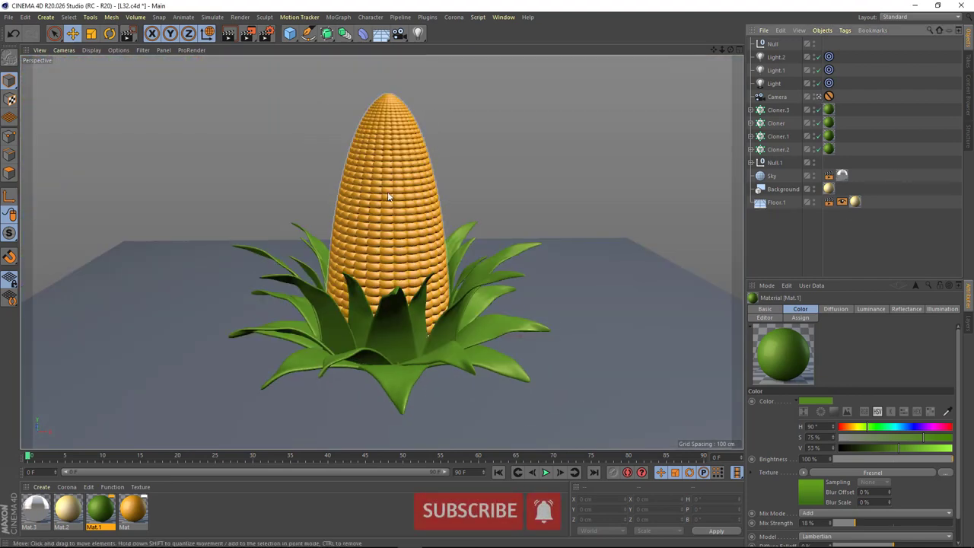
pyautogui.hotkey('shift', 'r')
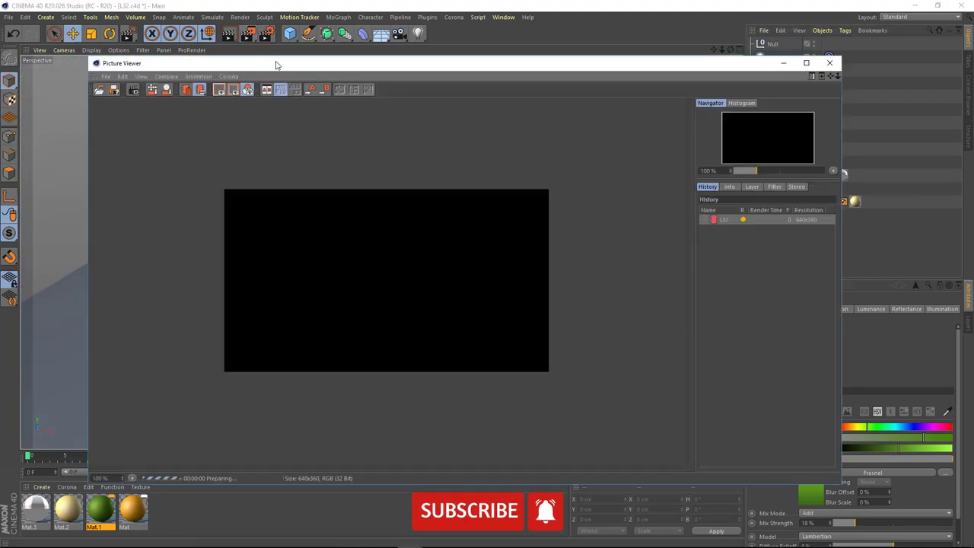
pyautogui.scroll(3, 327, 271)
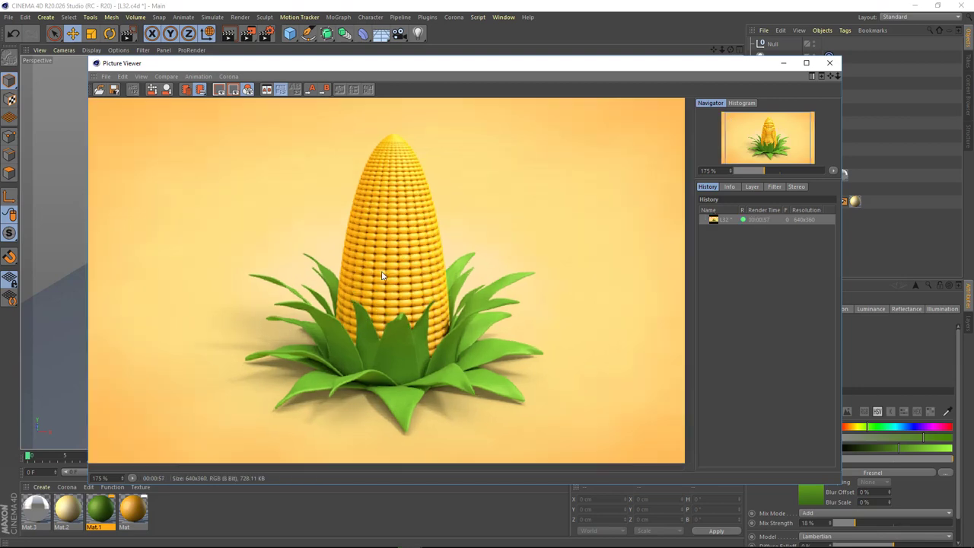
pyautogui.scroll(3, 382, 276)
pyautogui.moveTo(380, 322)
pyautogui.mouseDown()
pyautogui.moveTo(398, 314)
pyautogui.moveTo(431, 202)
pyautogui.mouseUp()
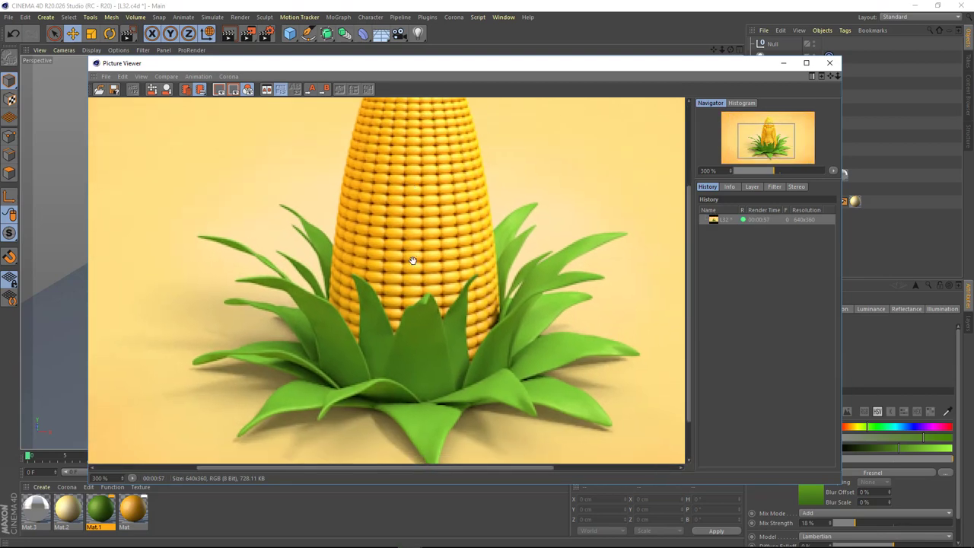
pyautogui.scroll(-2, 413, 261)
pyautogui.scroll(-2, 408, 282)
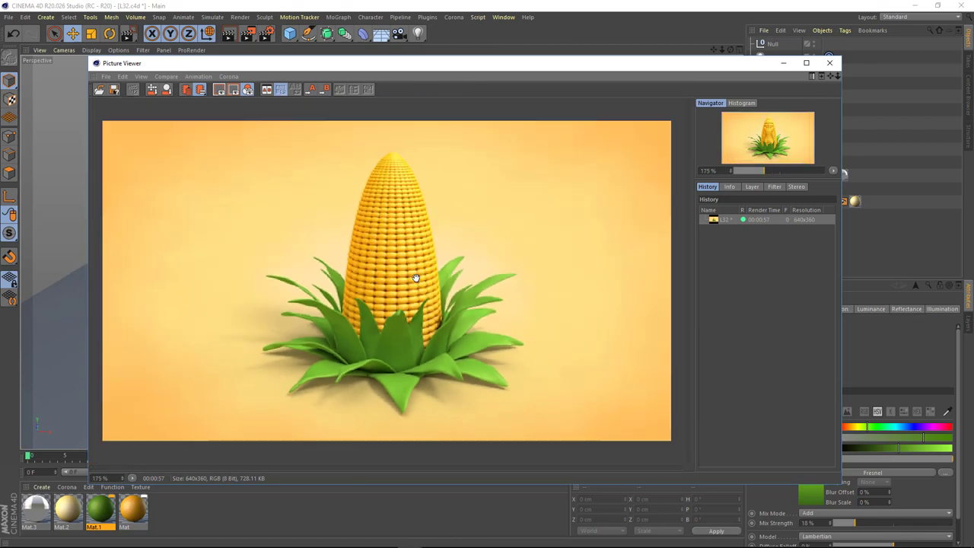
pyautogui.click(832, 64)
pyautogui.click(780, 97)
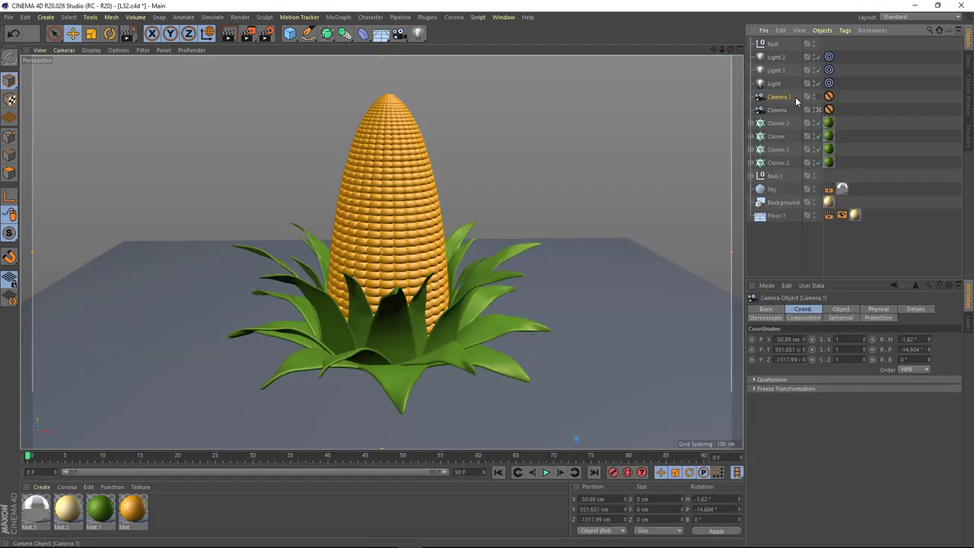
# Delete Camera.1's tag, rename it 'Test render', and orbit it around the corn.
pyautogui.click(828, 96)
pyautogui.press('Delete')
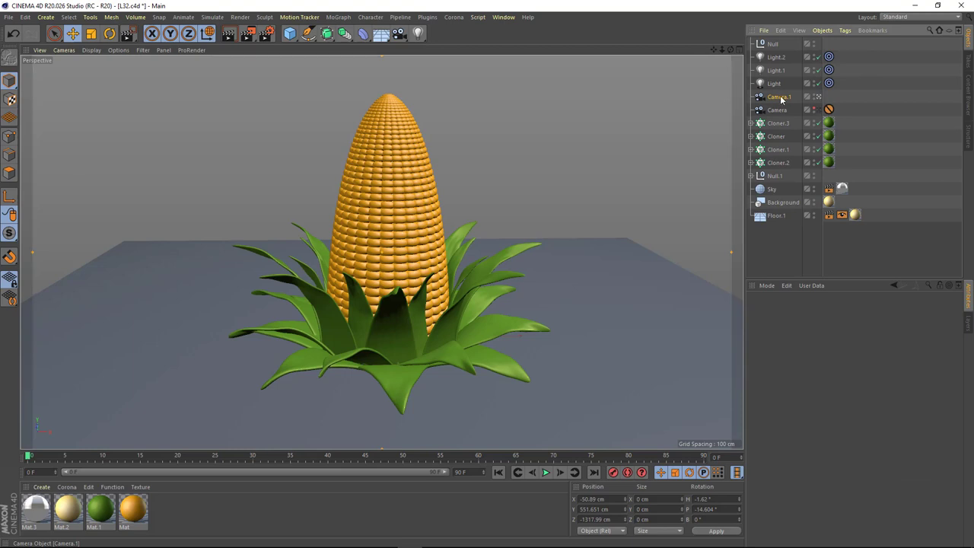
pyautogui.click(818, 100)
pyautogui.moveTo(802, 102); pyautogui.dragTo(830, 103)
pyautogui.doubleClick(780, 96)
pyautogui.write('Test render')
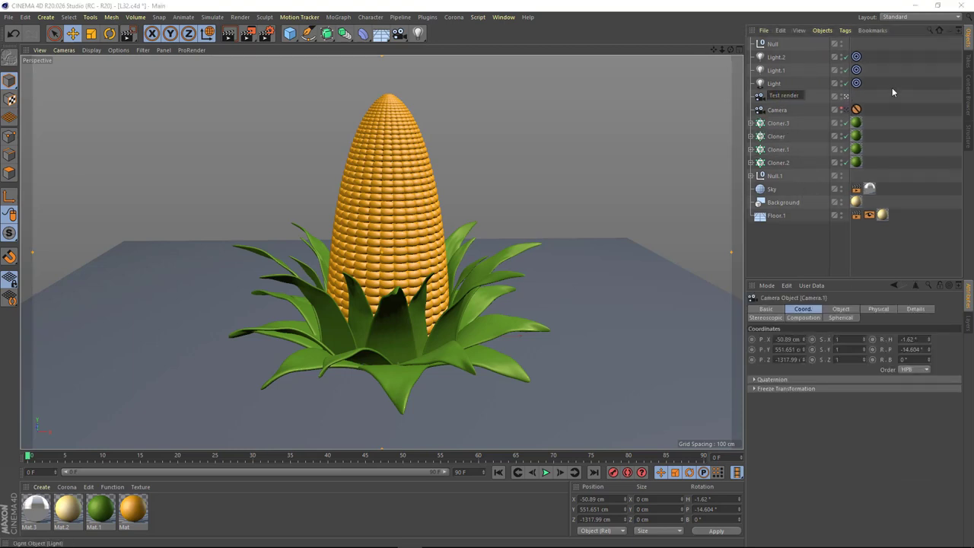
pyautogui.press('Return')
pyautogui.keyDown('alt'); pyautogui.moveTo(510, 179); pyautogui.dragTo(416, 249); pyautogui.keyUp('alt')
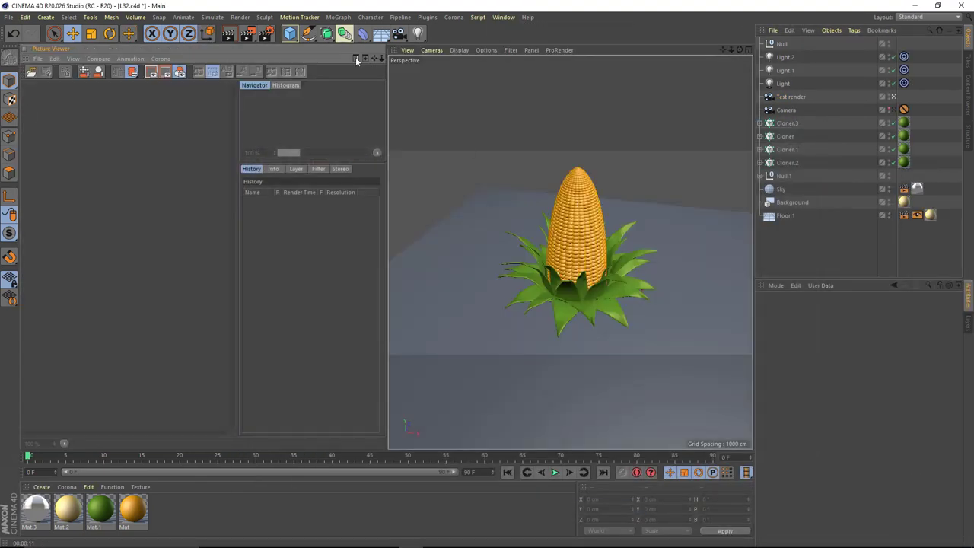
# Enlarge the docked Picture Viewer and render an orbited view of the corn.
pyautogui.click(356, 59)
pyautogui.moveTo(388, 156)
pyautogui.mouseDown()
pyautogui.moveTo(530, 263)
pyautogui.moveTo(511, 263)
pyautogui.mouseUp()
pyautogui.moveTo(890, 274)
pyautogui.mouseDown()
pyautogui.moveTo(905, 276)
pyautogui.moveTo(873, 280)
pyautogui.mouseUp()
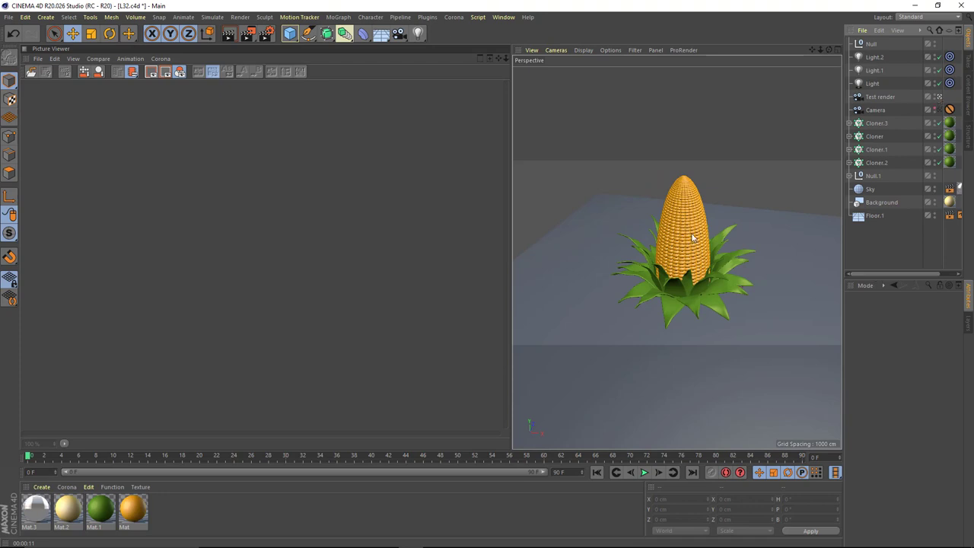
pyautogui.scroll(2, 692, 238)
pyautogui.scroll(2, 684, 261)
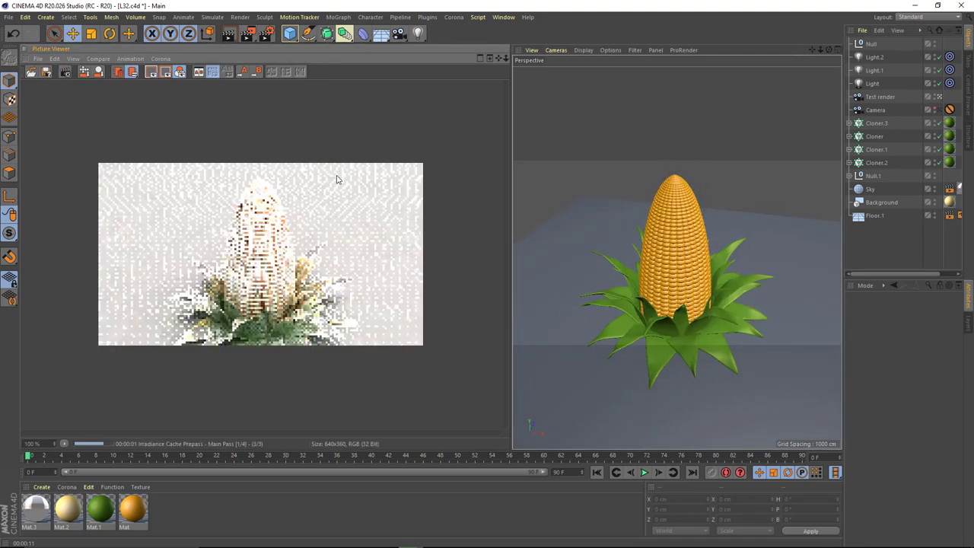
pyautogui.scroll(1, 265, 284)
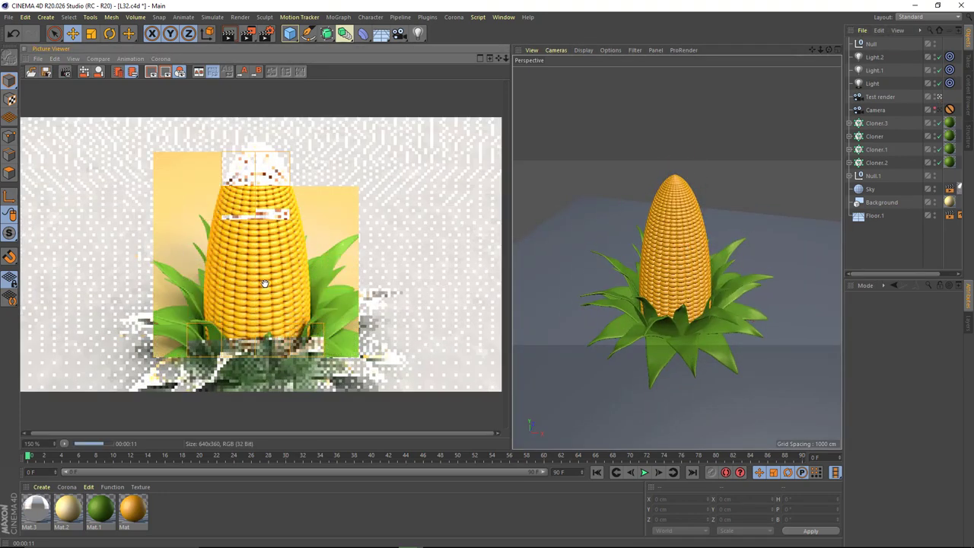
pyautogui.scroll(-3, 664, 245)
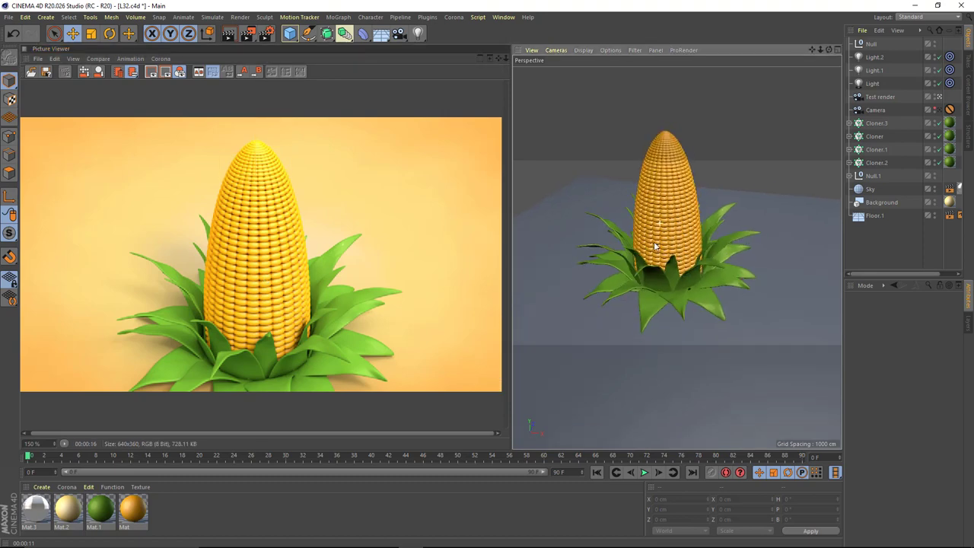
pyautogui.keyDown('alt'); pyautogui.moveTo(663, 245); pyautogui.dragTo(661, 256); pyautogui.keyUp('alt')
pyautogui.hotkey('shift', 'r')
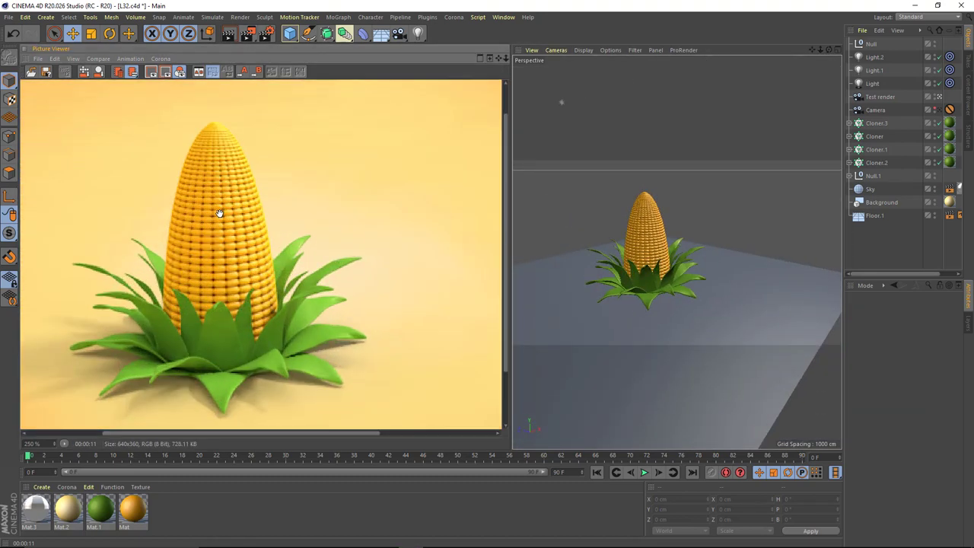
# Test-render a top-down view and a close-up of the corn base.
pyautogui.moveTo(601, 251)
pyautogui.keyDown('alt'); pyautogui.mouseDown()
pyautogui.moveTo(630, 240)
pyautogui.moveTo(667, 262)
pyautogui.mouseUp(); pyautogui.keyUp('alt')
pyautogui.scroll(3, 667, 263)
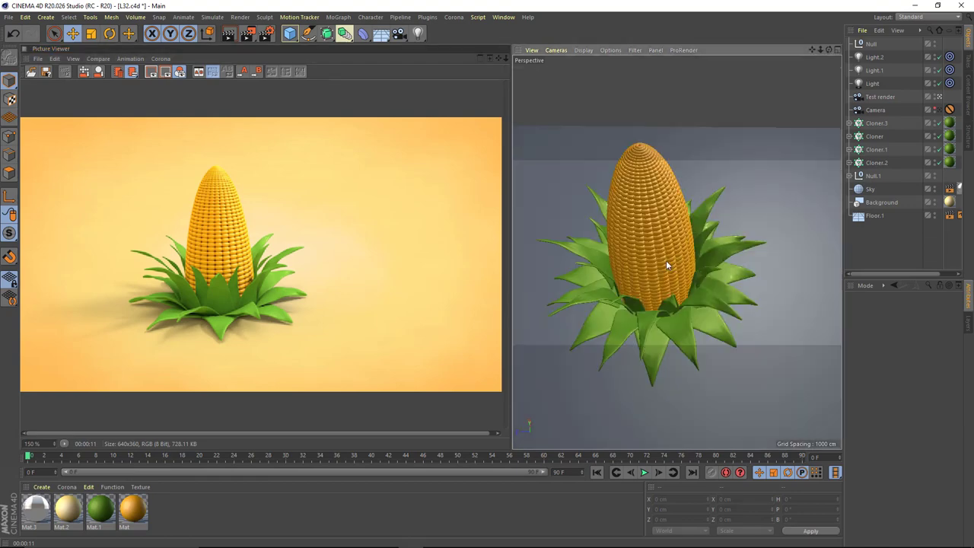
pyautogui.click(248, 35)
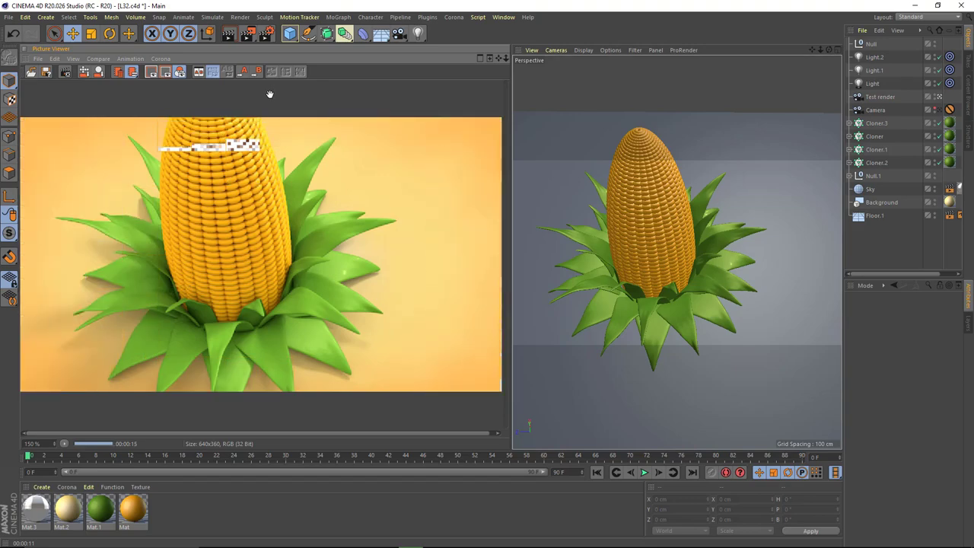
pyautogui.moveTo(609, 224)
pyautogui.keyDown('alt'); pyautogui.mouseDown()
pyautogui.moveTo(653, 256)
pyautogui.moveTo(658, 289)
pyautogui.mouseUp(); pyautogui.keyUp('alt')
pyautogui.scroll(5, 658, 289)
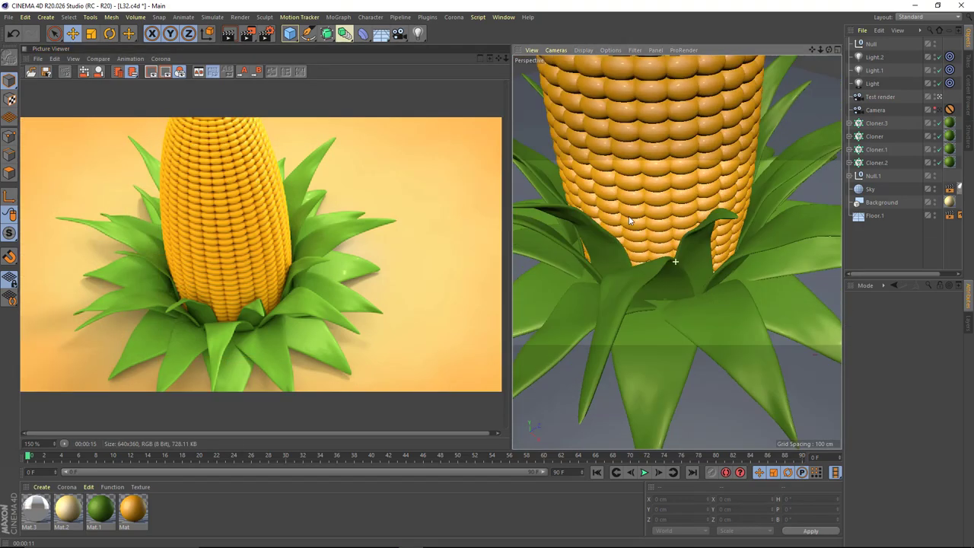
pyautogui.scroll(2, 658, 289)
pyautogui.click(247, 35)
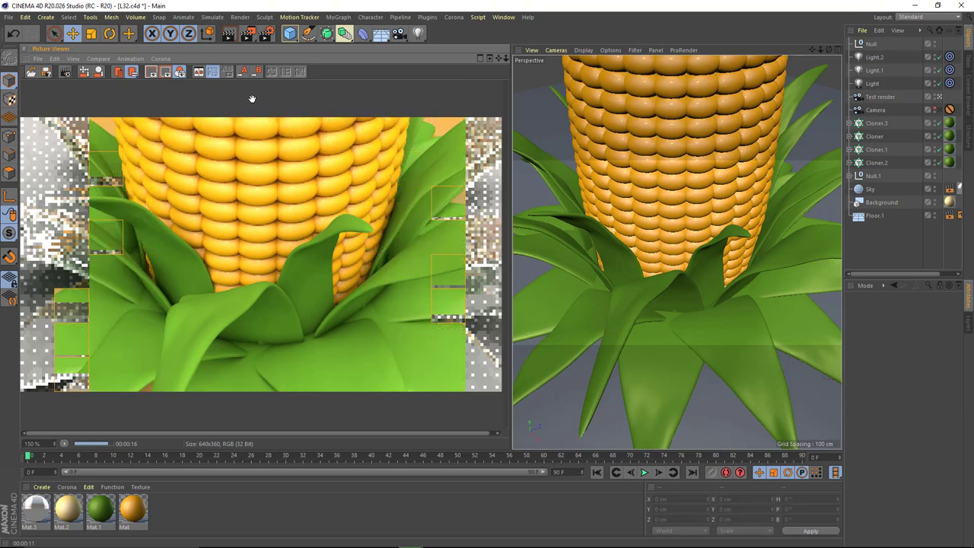
# Clear the material selection and render a more upright view of the corn.
pyautogui.click(133, 508)
pyautogui.scroll(-3, 692, 228)
pyautogui.click(283, 512)
pyautogui.scroll(-2, 692, 266)
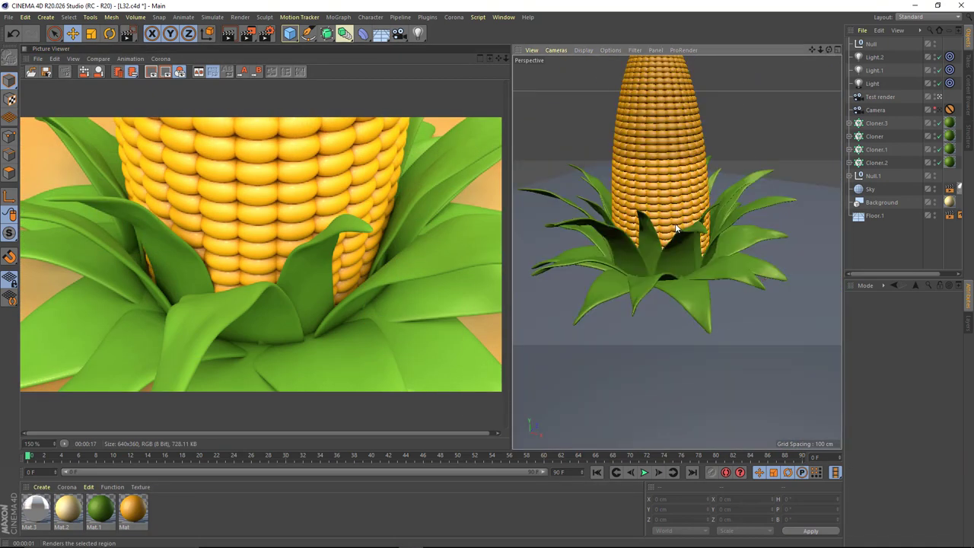
pyautogui.scroll(-2, 692, 266)
pyautogui.moveTo(649, 277)
pyautogui.keyDown('alt'); pyautogui.mouseDown()
pyautogui.moveTo(576, 313)
pyautogui.moveTo(700, 285)
pyautogui.mouseUp(); pyautogui.keyUp('alt')
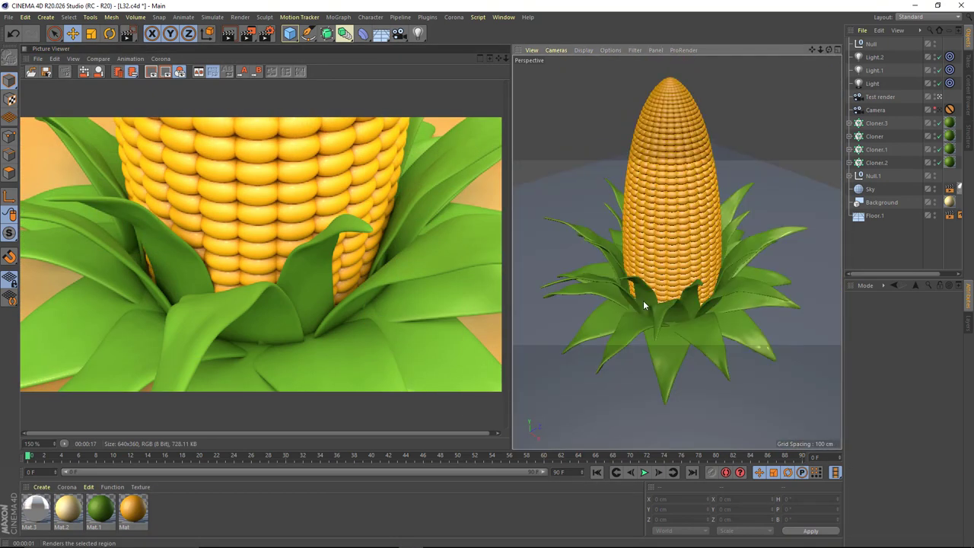
pyautogui.scroll(3, 648, 278)
pyautogui.scroll(3, 776, 178)
pyautogui.click(248, 33)
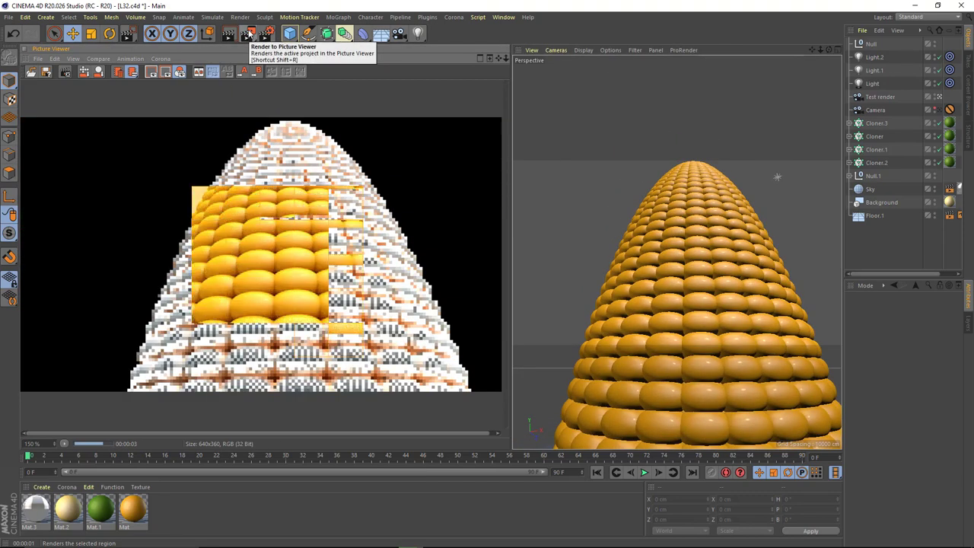
# Zoom in and render a close-up of the kernels.
pyautogui.scroll(2, 684, 250)
pyautogui.scroll(3, 683, 250)
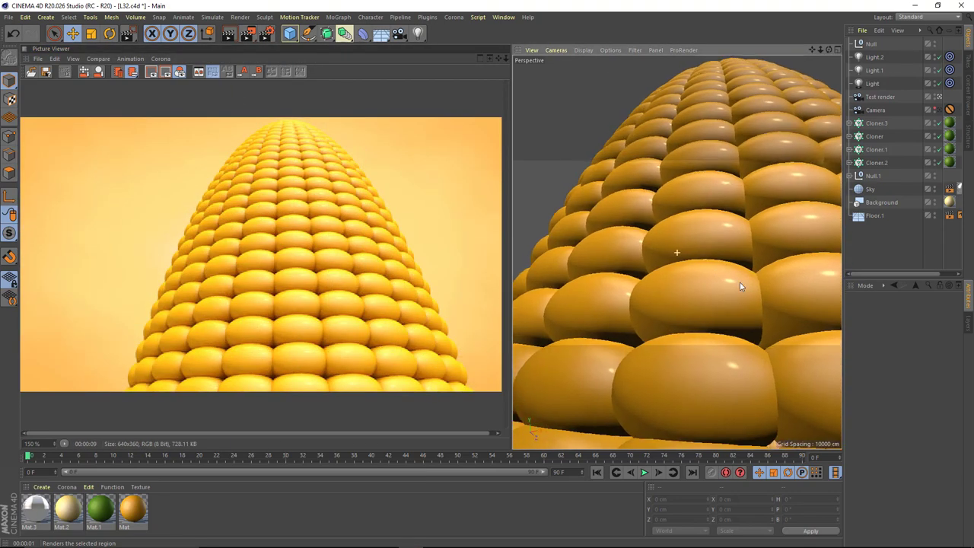
pyautogui.scroll(2, 739, 282)
pyautogui.hotkey('shift', 'r')
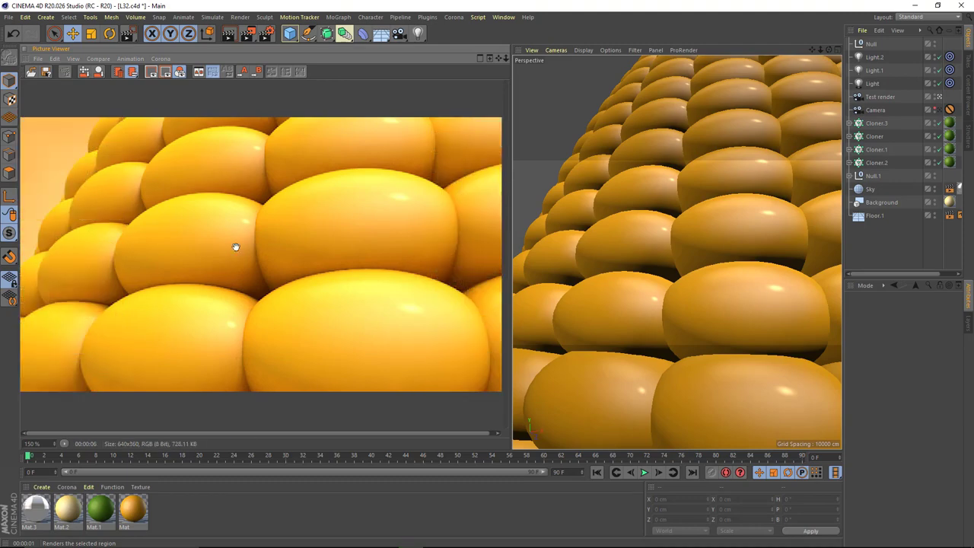
# Render close-ups of the leaves and of the leaves with the cob.
pyautogui.scroll(2, 659, 366)
pyautogui.scroll(-5, 661, 363)
pyautogui.scroll(4, 693, 242)
pyautogui.scroll(-3, 693, 242)
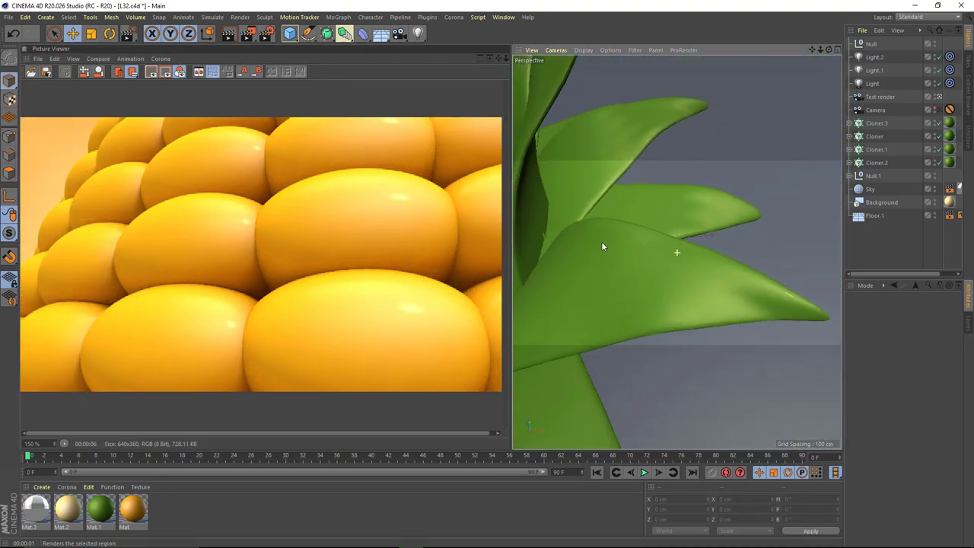
pyautogui.click(248, 33)
pyautogui.scroll(-3, 563, 217)
pyautogui.scroll(-3, 644, 272)
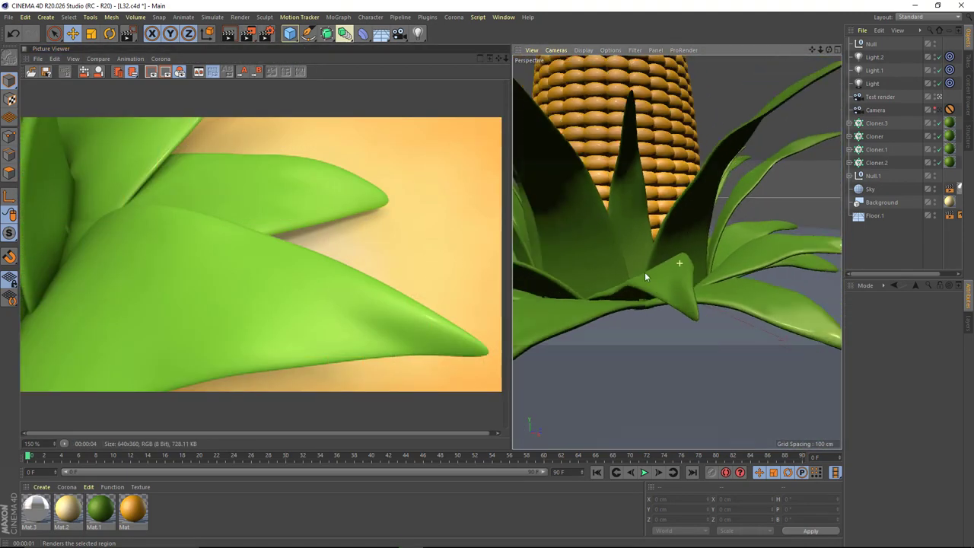
pyautogui.scroll(-5, 681, 263)
pyautogui.scroll(5, 649, 299)
pyautogui.scroll(1, 619, 297)
pyautogui.scroll(2, 619, 297)
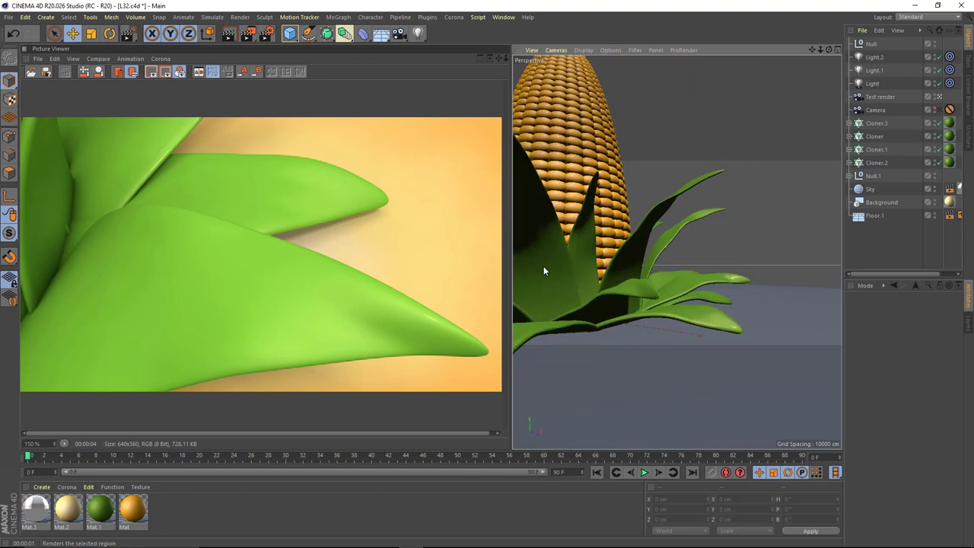
pyautogui.click(248, 32)
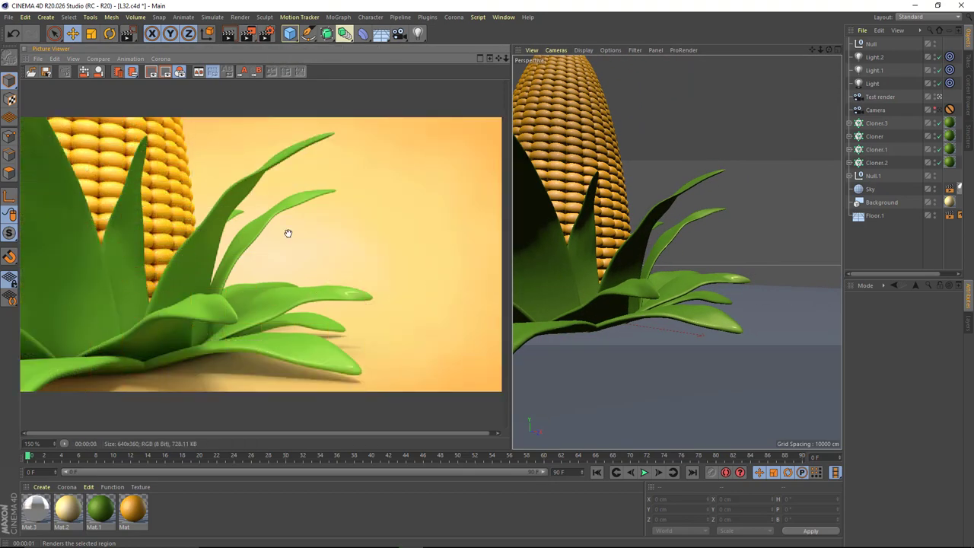
# Create a null named Corn and move Cloner.3 through Null.1 into it.
pyautogui.click(24, 52)
pyautogui.click(936, 111)
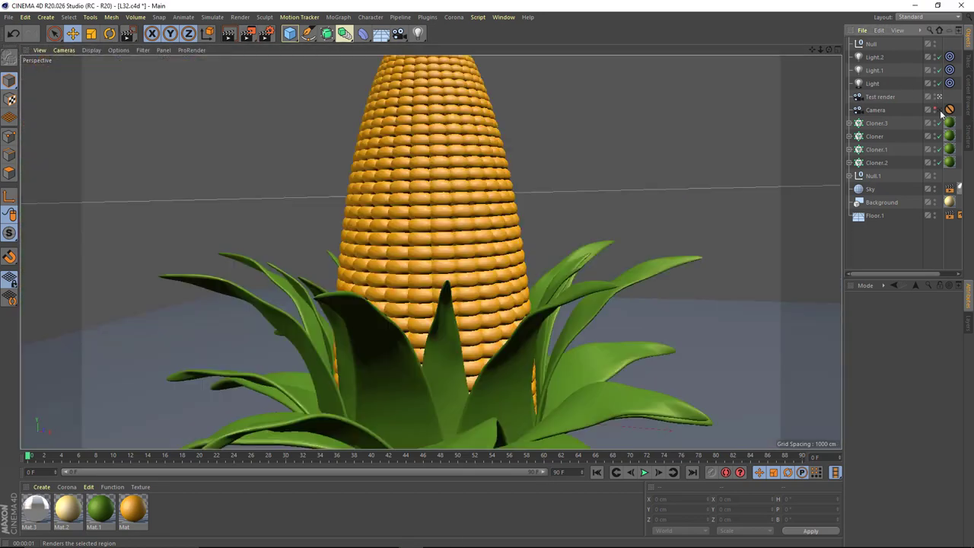
pyautogui.click(938, 109)
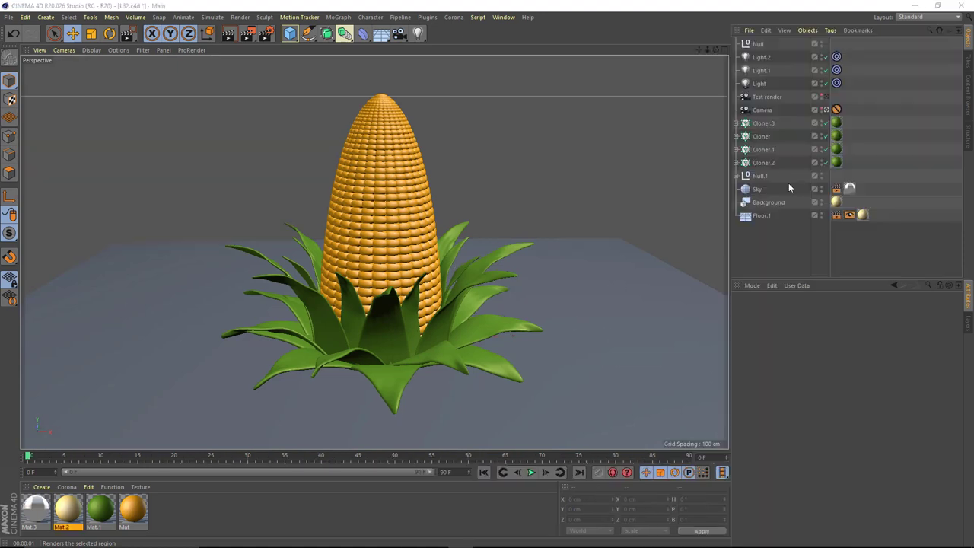
pyautogui.click(292, 47)
pyautogui.doubleClick(762, 121)
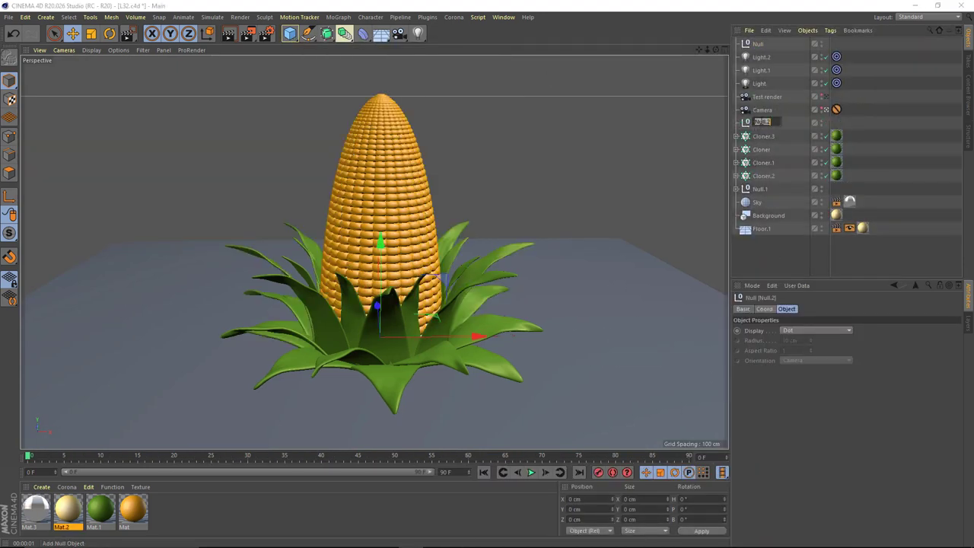
pyautogui.write('Corn')
pyautogui.press('Return')
pyautogui.click(763, 136)
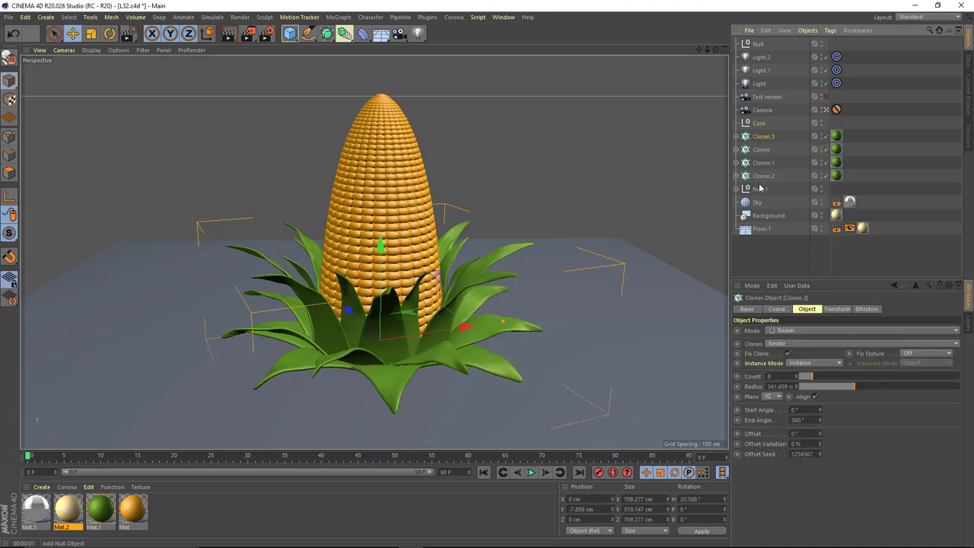
pyautogui.keyDown('shift'); pyautogui.click(759, 188); pyautogui.keyUp('shift')
pyautogui.moveTo(760, 188); pyautogui.dragTo(758, 127)
pyautogui.click(738, 124)
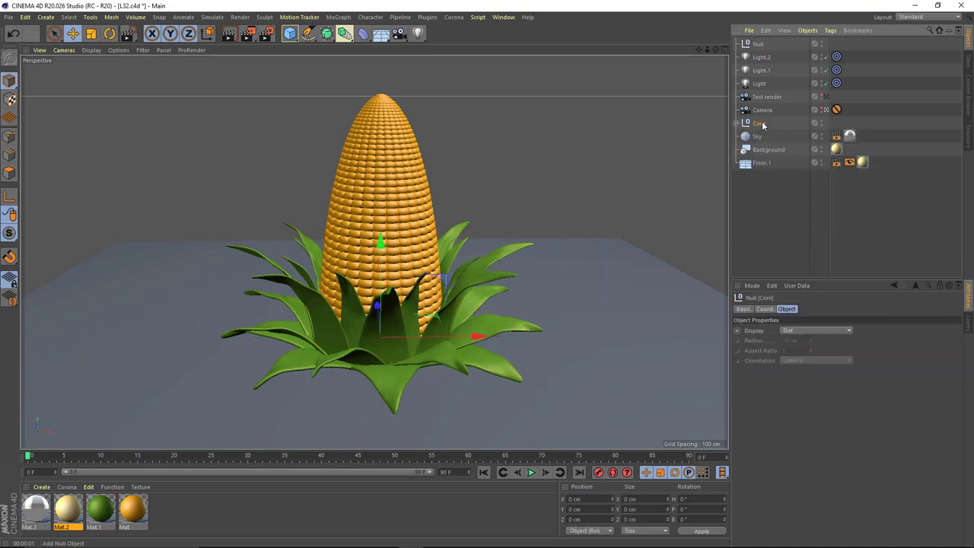
# Add a Compositing tag to Corn, enabling Object Buffer 1.
pyautogui.rightClick(763, 126)
pyautogui.click(921, 201)
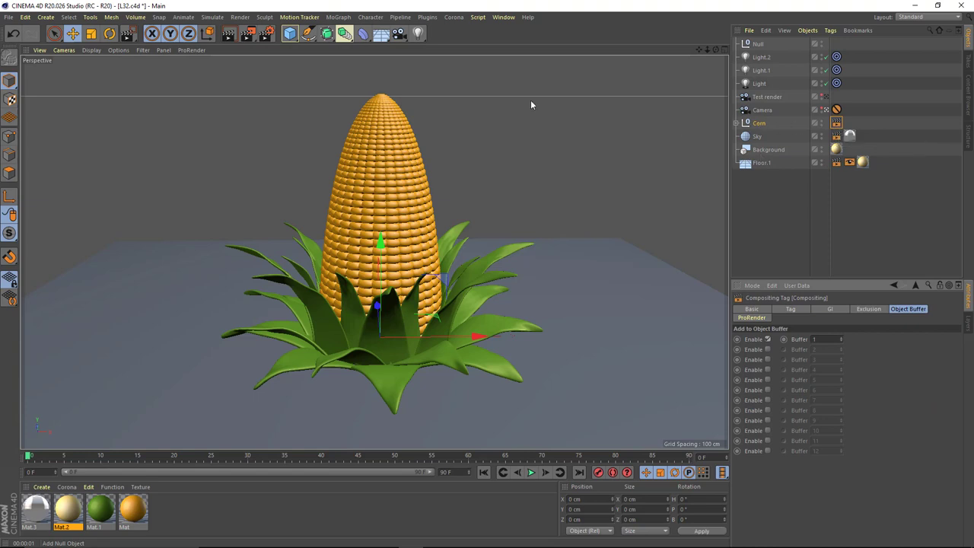
pyautogui.click(268, 34)
pyautogui.moveTo(334, 30); pyautogui.dragTo(299, 42)
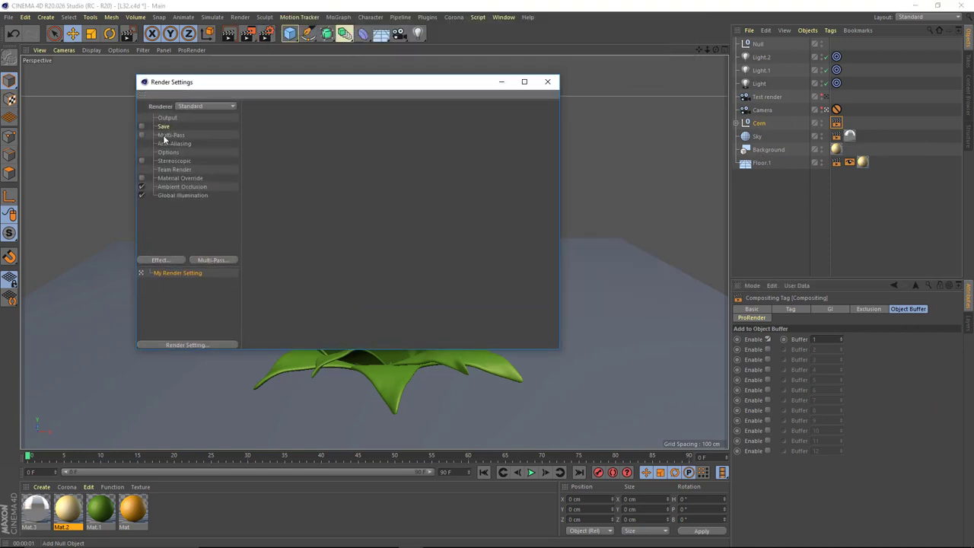
# Enable Multi-Pass with an Object Buffer pass matching the Corn compositing tag.
pyautogui.click(170, 135)
pyautogui.rightClick(169, 136)
pyautogui.click(190, 203)
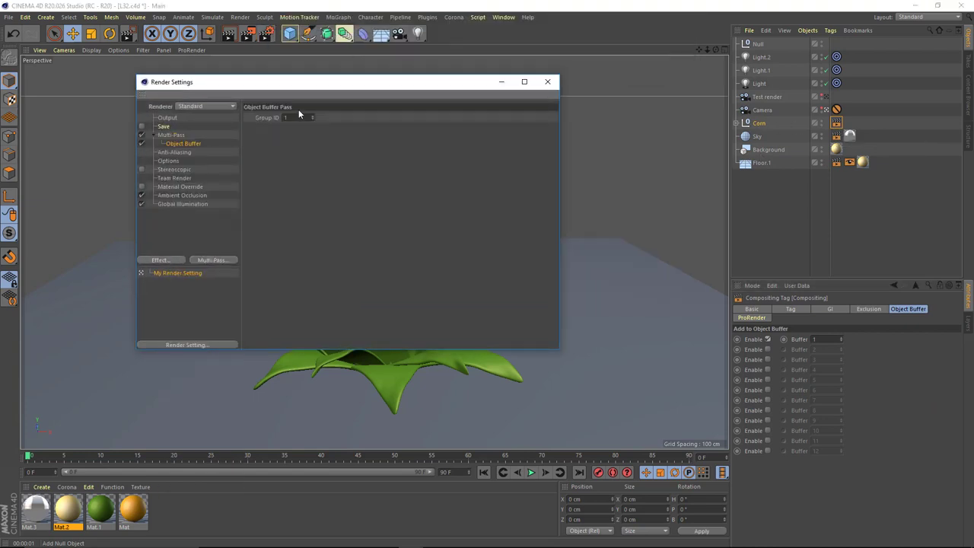
pyautogui.click(818, 340)
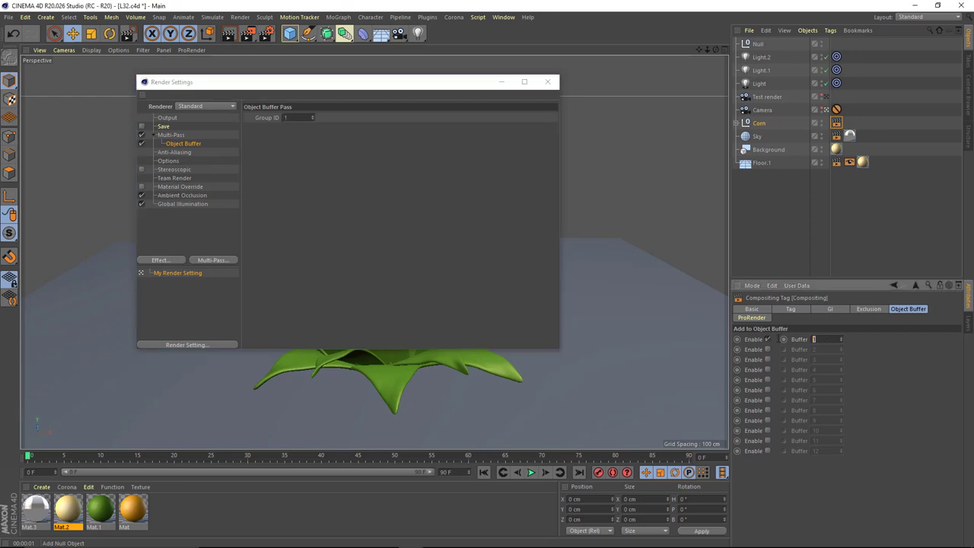
pyautogui.click(382, 236)
# Switch to the Physical renderer with Automatic sampling quality and 3840×2160 output.
pyautogui.click(208, 106)
pyautogui.click(199, 130)
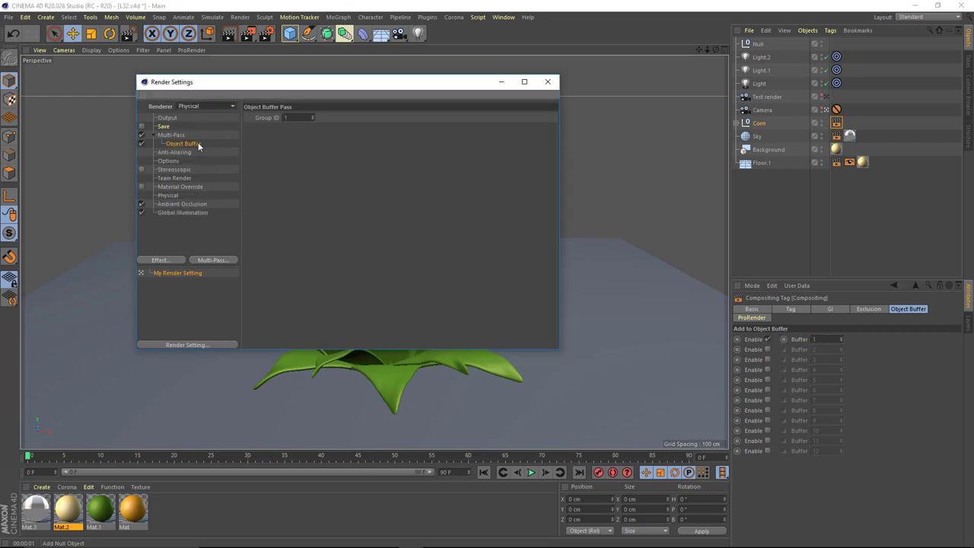
pyautogui.click(169, 196)
pyautogui.click(423, 204)
pyautogui.click(390, 255)
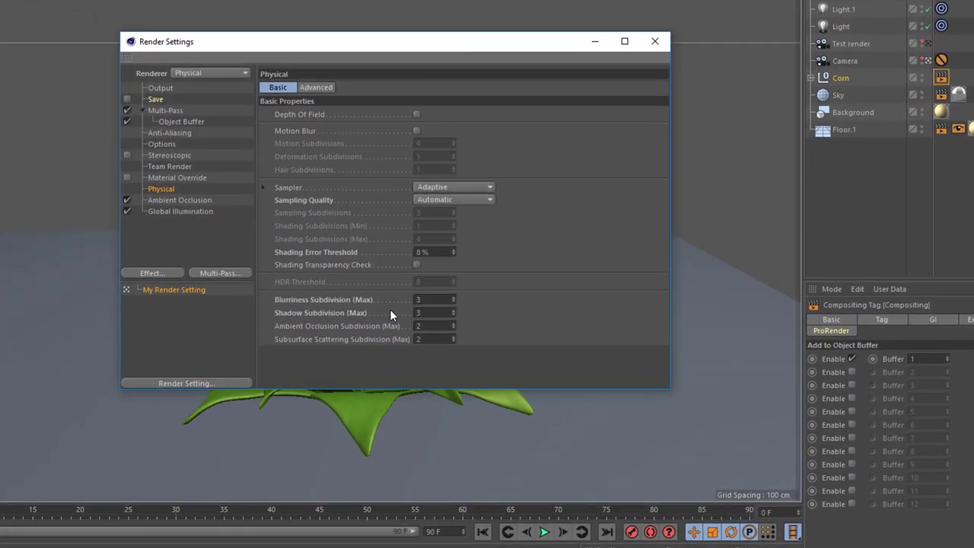
pyautogui.moveTo(395, 48); pyautogui.dragTo(389, 49)
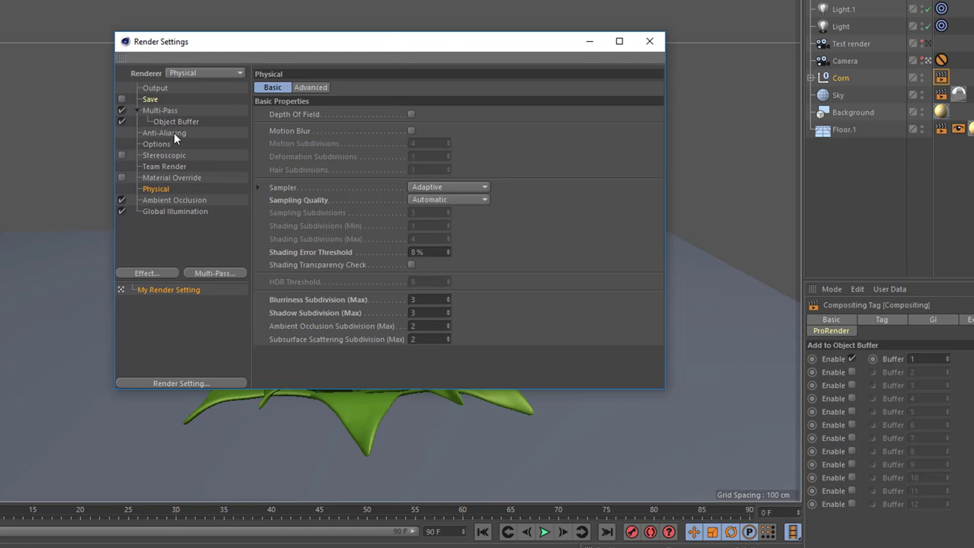
pyautogui.click(155, 88)
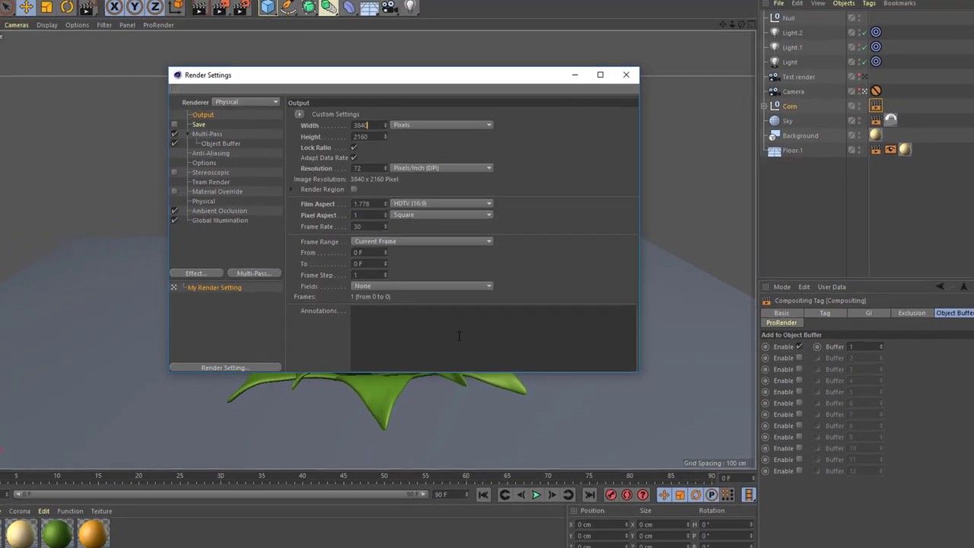
pyautogui.click(459, 331)
# Start the final 3840×2160 render and enlarge the Picture Viewer to full screen.
pyautogui.click(613, 97)
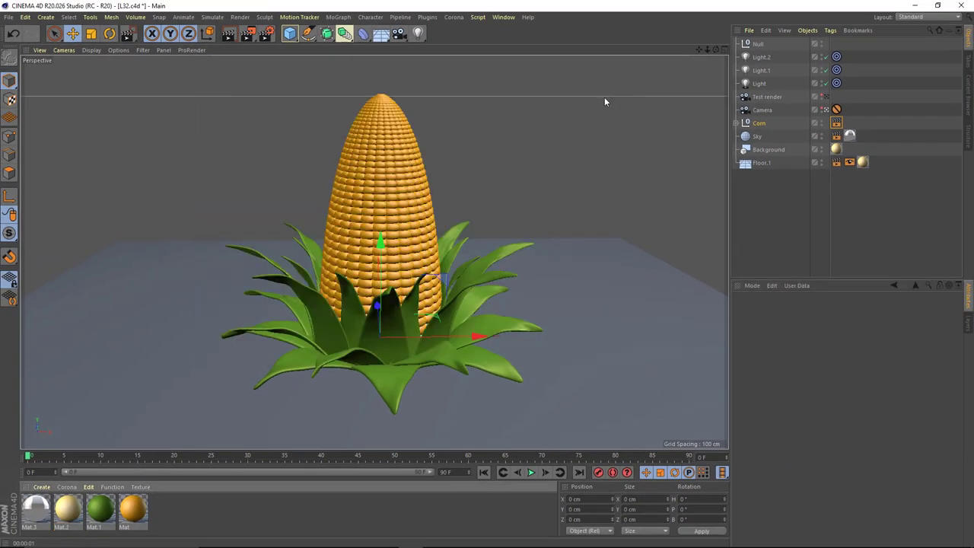
pyautogui.click(246, 35)
pyautogui.moveTo(398, 61); pyautogui.dragTo(441, 7)
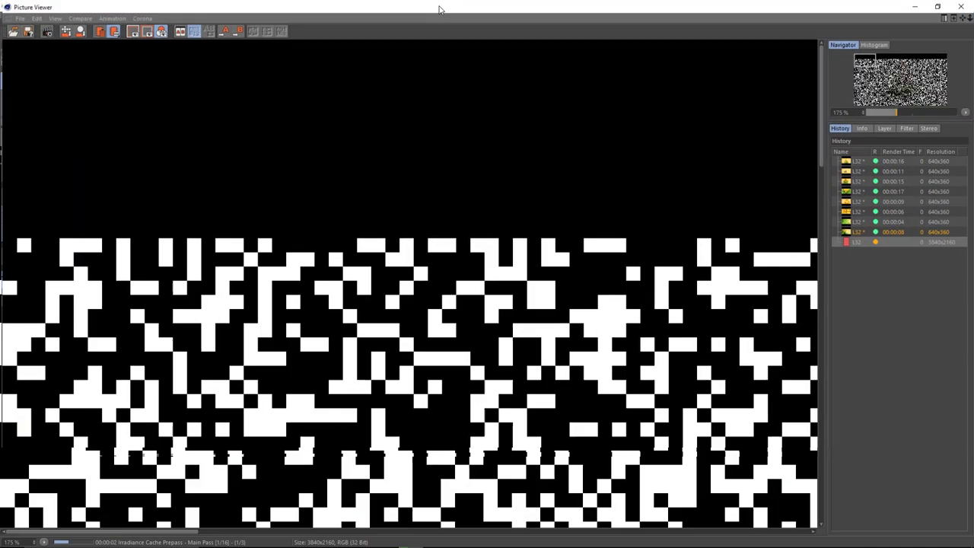
# Zoom and pan across the finished render to inspect the cob tip and leaves.
pyautogui.scroll(-3, 476, 244)
pyautogui.scroll(-1, 474, 262)
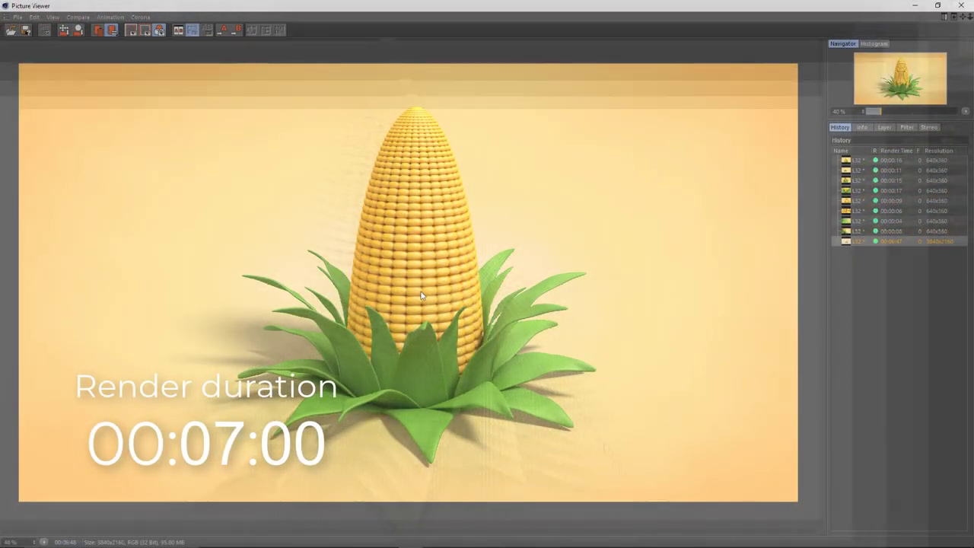
pyautogui.scroll(1, 417, 292)
pyautogui.scroll(2, 415, 264)
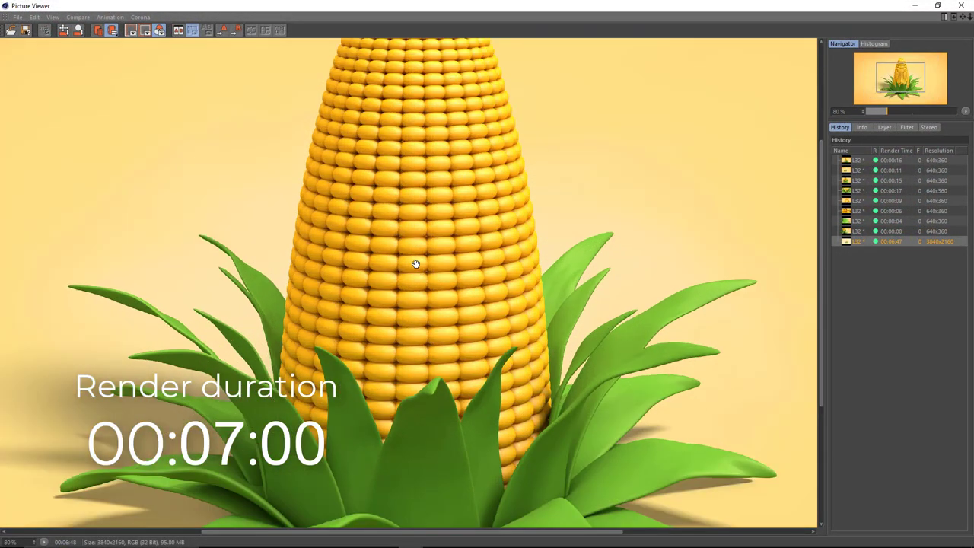
pyautogui.scroll(1, 414, 297)
pyautogui.scroll(2, 426, 256)
pyautogui.scroll(1, 442, 211)
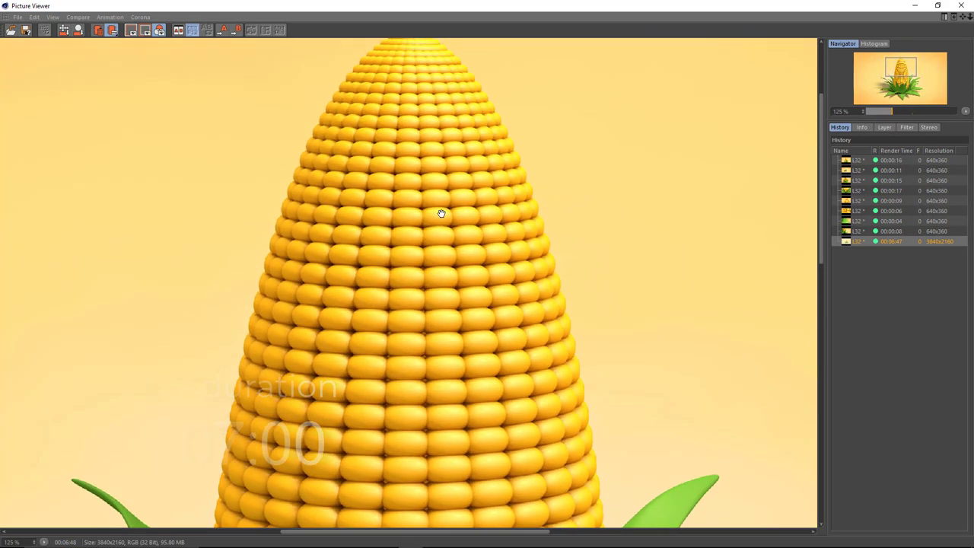
pyautogui.moveTo(511, 312)
pyautogui.mouseDown()
pyautogui.moveTo(413, 391)
pyautogui.moveTo(402, 218)
pyautogui.moveTo(457, 319)
pyautogui.moveTo(449, 417)
pyautogui.mouseUp()
pyautogui.scroll(1, 611, 299)
pyautogui.scroll(2, 437, 320)
pyautogui.scroll(-3, 448, 418)
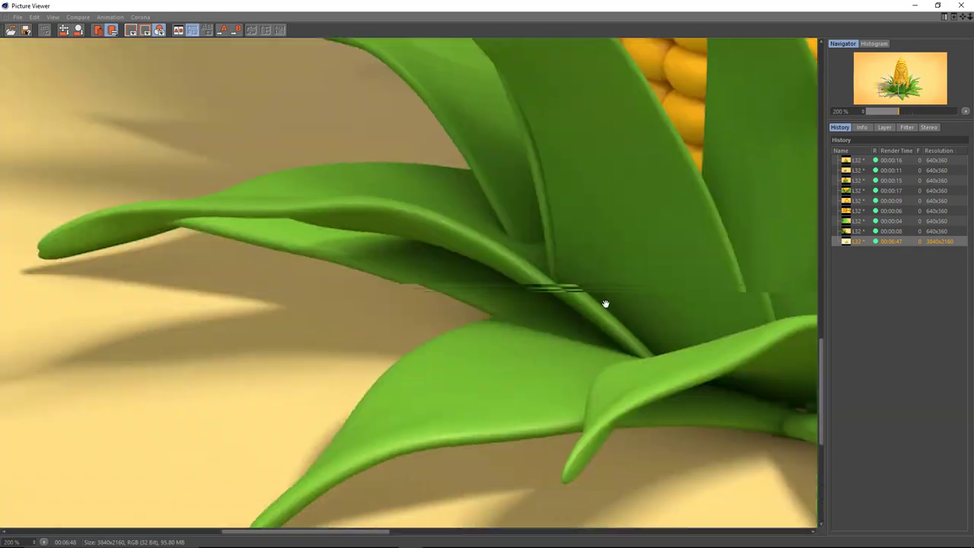
pyautogui.moveTo(606, 302)
pyautogui.mouseDown()
pyautogui.moveTo(366, 345)
pyautogui.moveTo(502, 398)
pyautogui.mouseUp()
pyautogui.scroll(1, 528, 315)
pyautogui.scroll(-3, 462, 267)
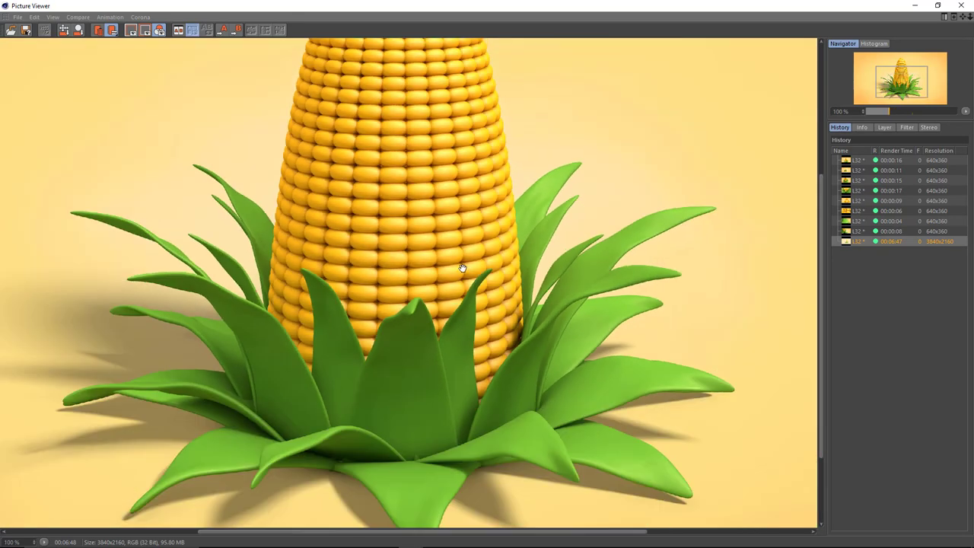
pyautogui.scroll(-2, 437, 277)
# Save the render as a Still Image in TIF format.
pyautogui.click(25, 29)
pyautogui.moveTo(98, 6); pyautogui.dragTo(265, 91)
pyautogui.click(246, 119)
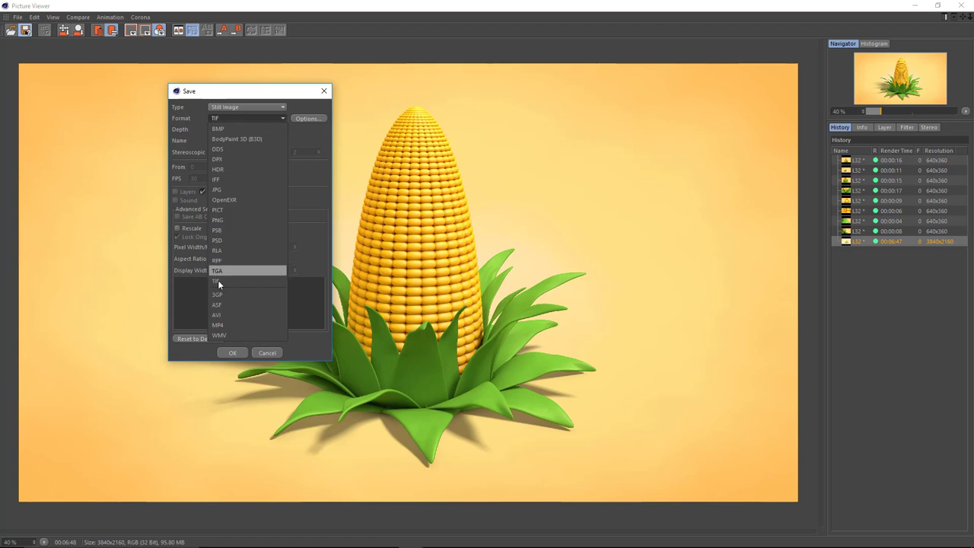
pyautogui.click(217, 280)
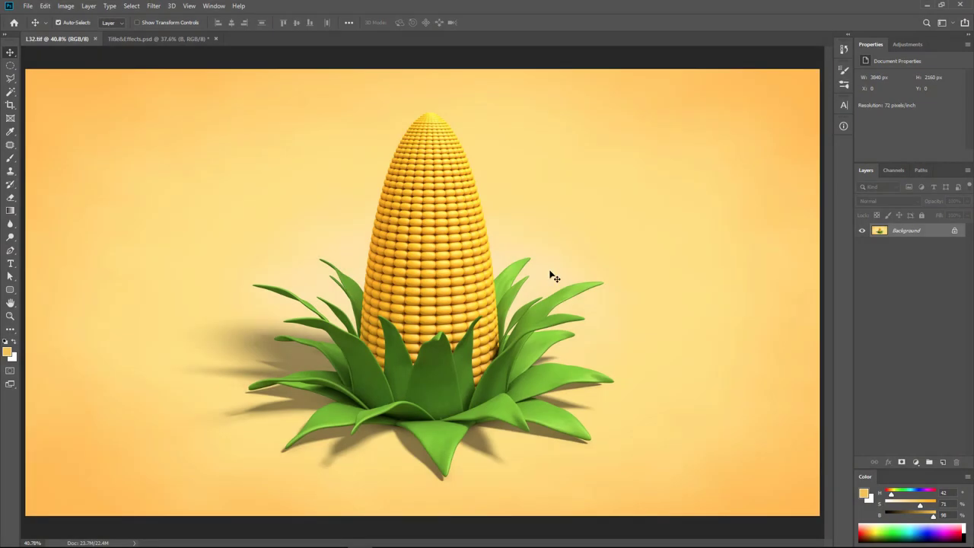
# Bring the bokeh light layer from Title&Effects into the corn render and scale it up.
pyautogui.click(156, 38)
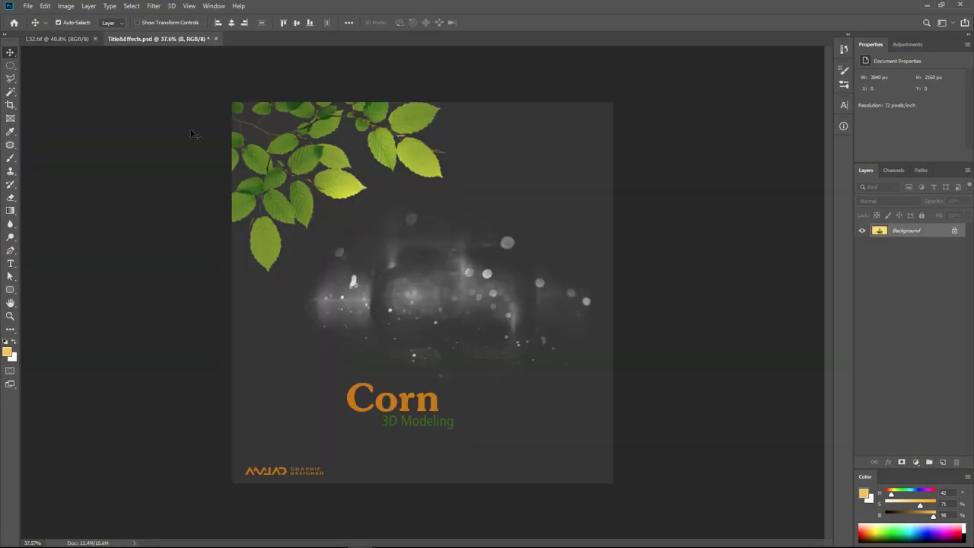
pyautogui.moveTo(429, 294)
pyautogui.mouseDown()
pyautogui.moveTo(399, 256)
pyautogui.moveTo(516, 305)
pyautogui.mouseUp()
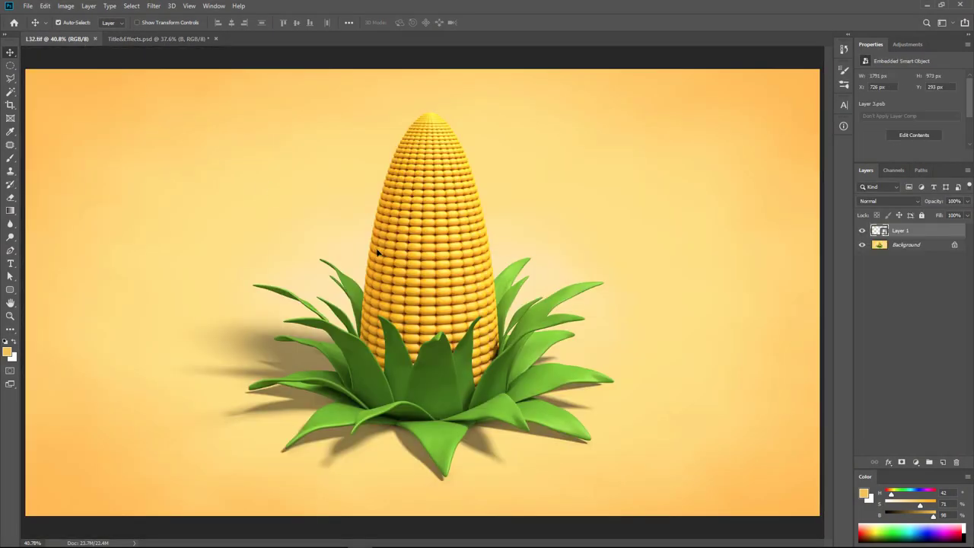
pyautogui.hotkey('ctrl', 't')
pyautogui.keyDown('alt'); pyautogui.moveTo(573, 164); pyautogui.dragTo(718, 103); pyautogui.keyUp('alt')
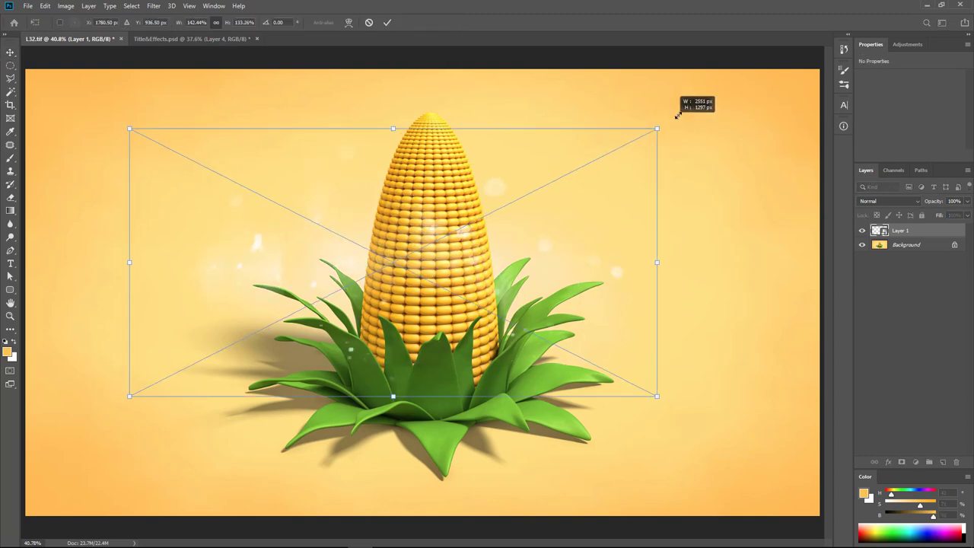
pyautogui.press('Return')
# Mask the bokeh layer using the Object Buffer 1 corn silhouette channel.
pyautogui.click(892, 170)
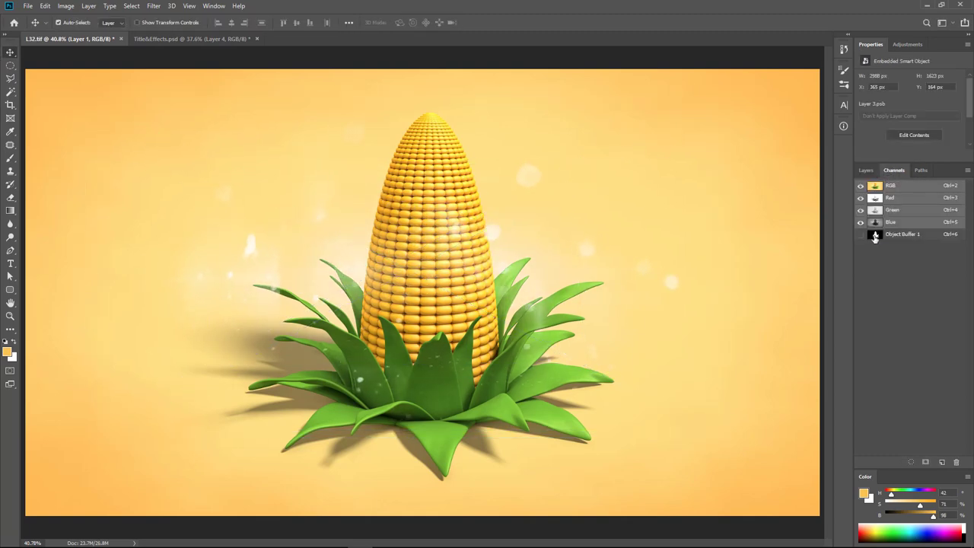
pyautogui.click(875, 235)
pyautogui.click(879, 185)
pyautogui.keyDown('ctrl'); pyautogui.click(876, 235); pyautogui.keyUp('ctrl')
pyautogui.click(866, 170)
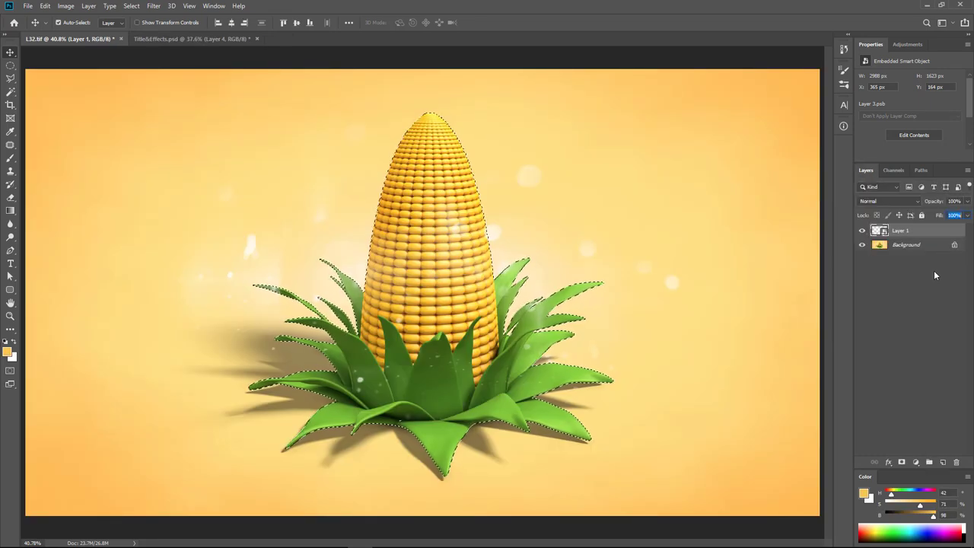
pyautogui.click(901, 462)
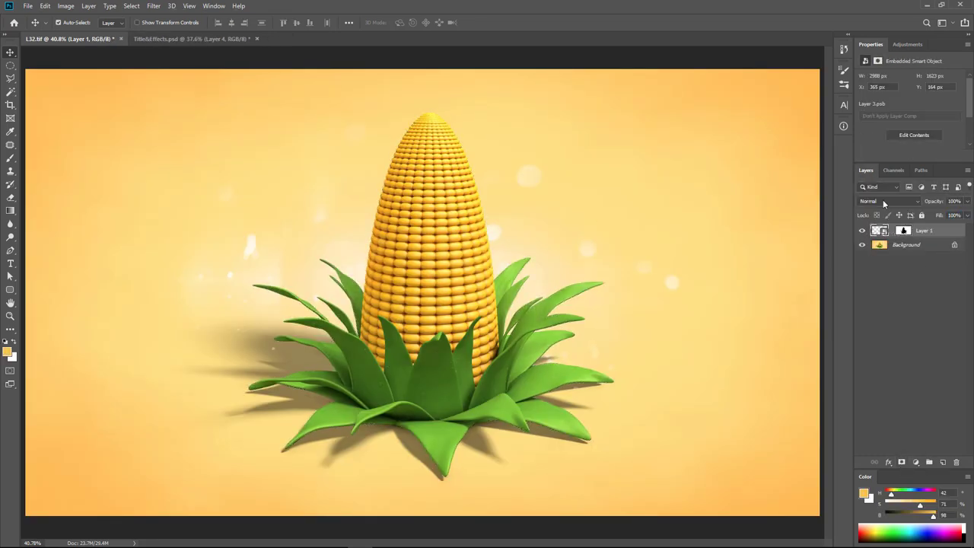
# Blend the bokeh layer in Overlay mode and enlarge it further over the canvas.
pyautogui.click(883, 201)
pyautogui.click(878, 325)
pyautogui.hotkey('ctrl', 't')
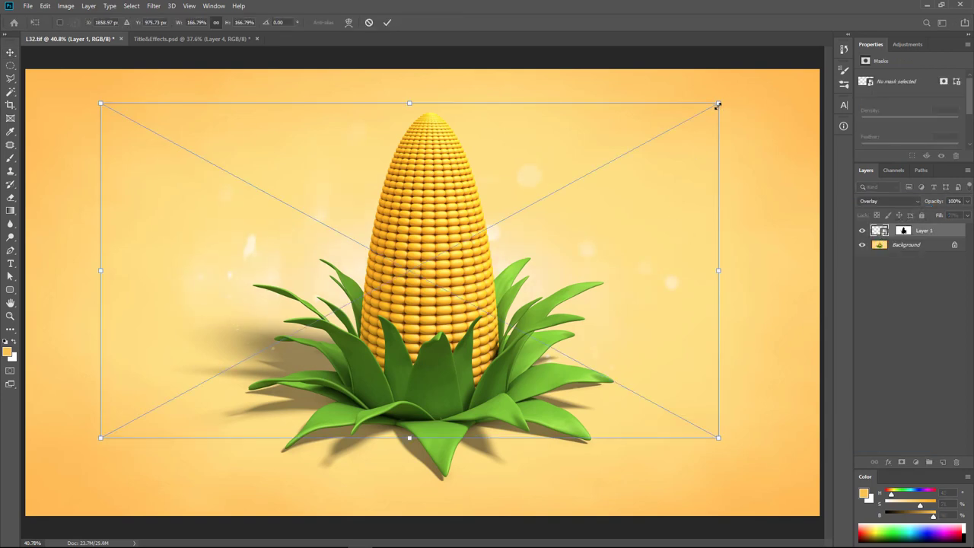
pyautogui.moveTo(681, 234); pyautogui.dragTo(618, 246)
pyautogui.press('Return')
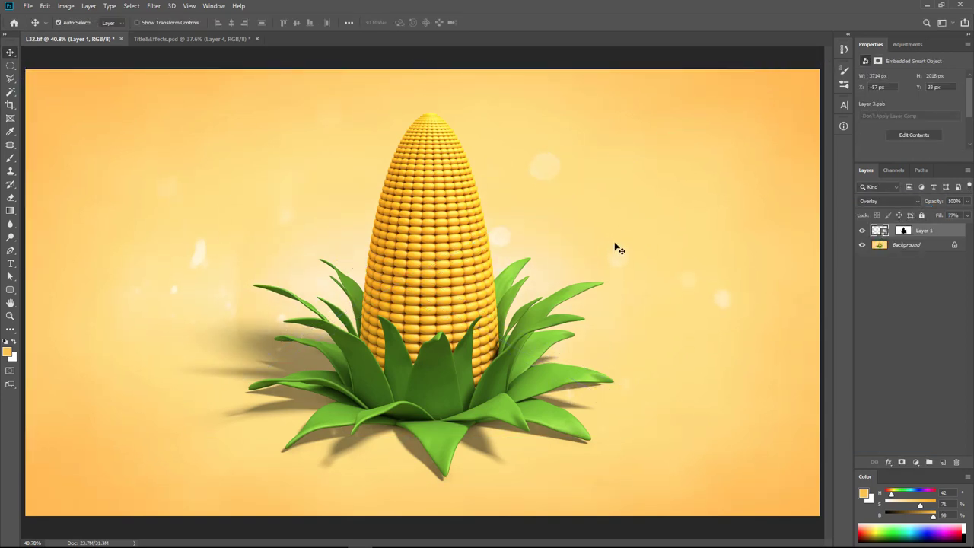
# Group the bokeh layer, paint out the group mask with a smaller brush, and lower its Fill.
pyautogui.hotkey('ctrl', 'g')
pyautogui.click(901, 463)
pyautogui.press('b')
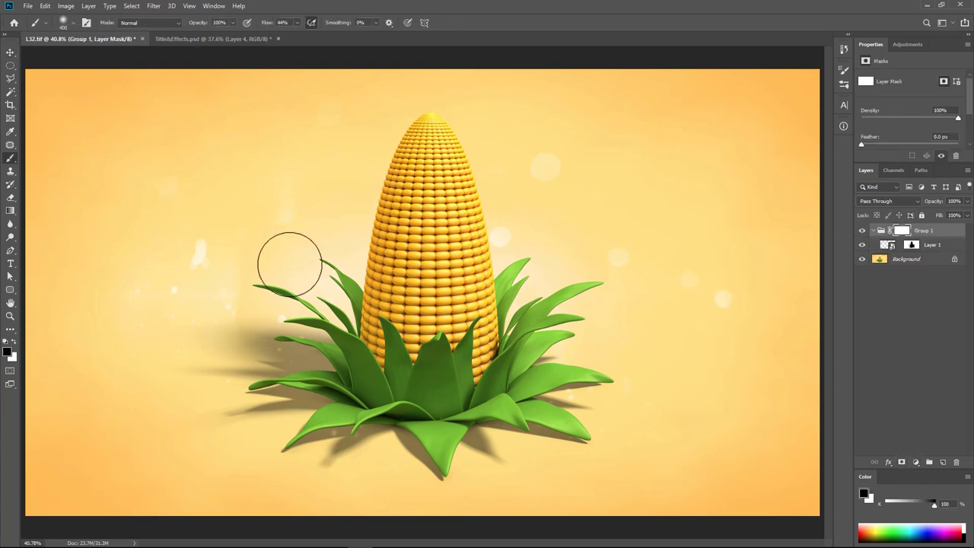
pyautogui.press('[')
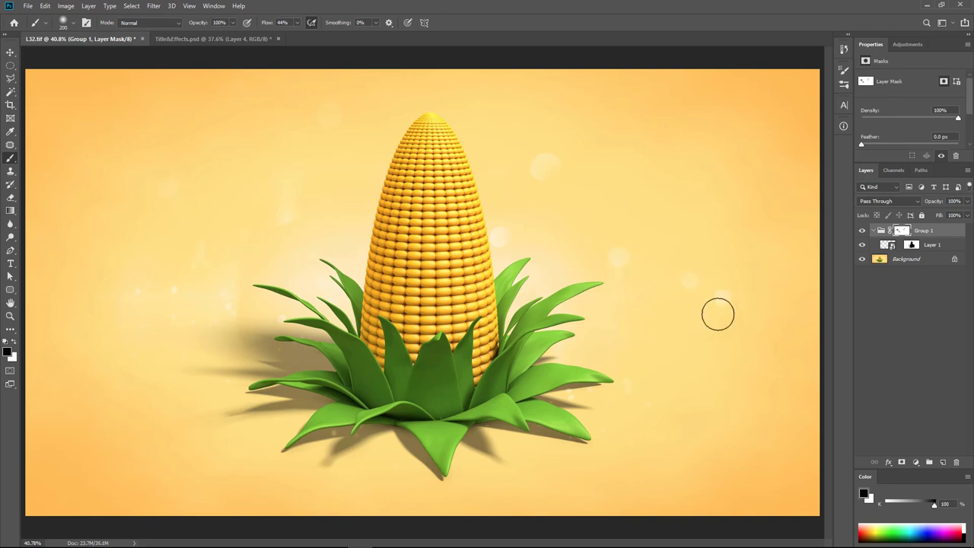
pyautogui.press('v')
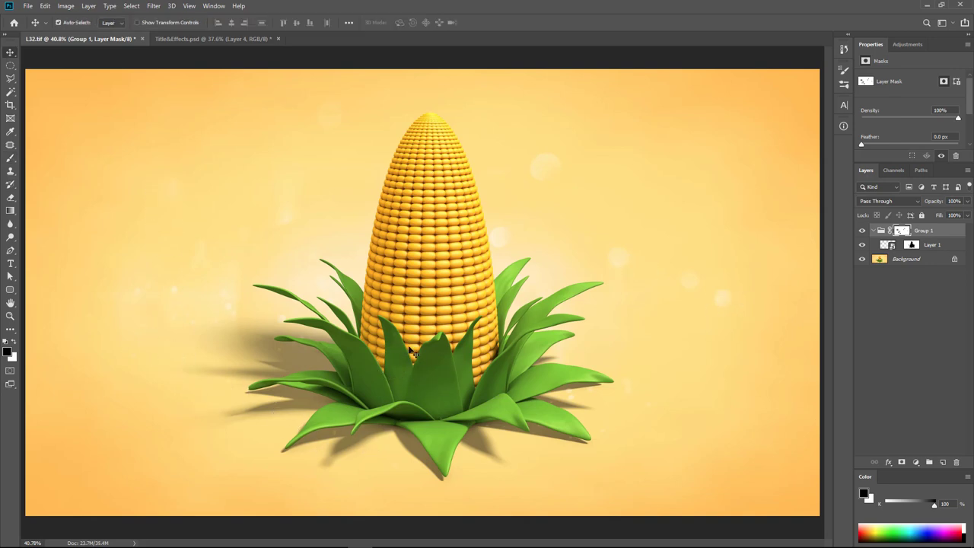
pyautogui.click(887, 245)
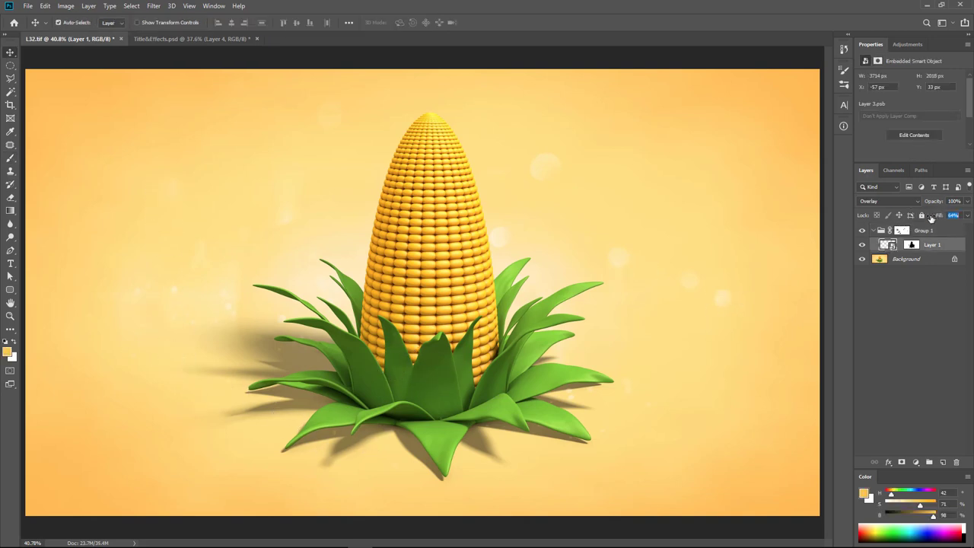
pyautogui.moveTo(913, 245); pyautogui.dragTo(299, 193)
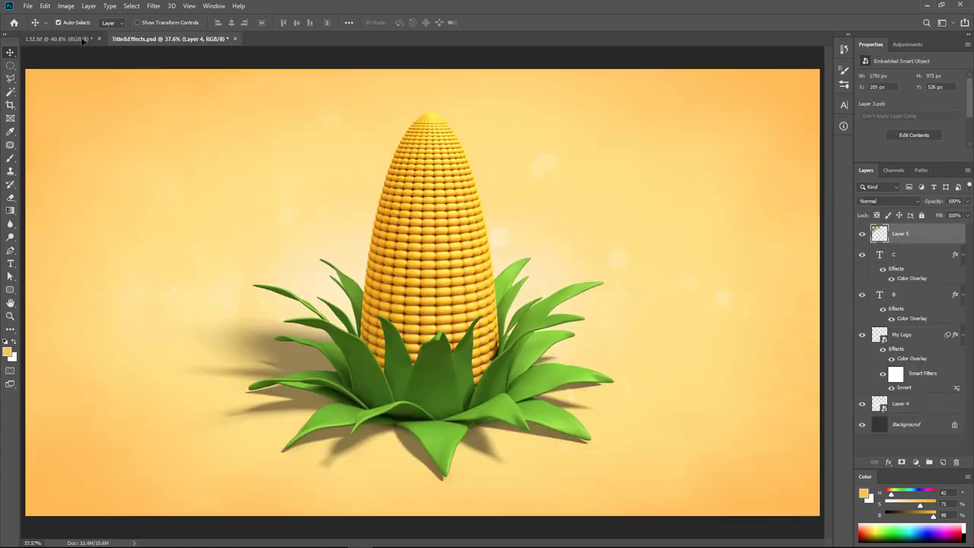
# Drag in the leafy branch at top-left, the 'Corn 3D Modeling' title, and the logo at bottom-left.
pyautogui.moveTo(82, 40); pyautogui.dragTo(140, 159)
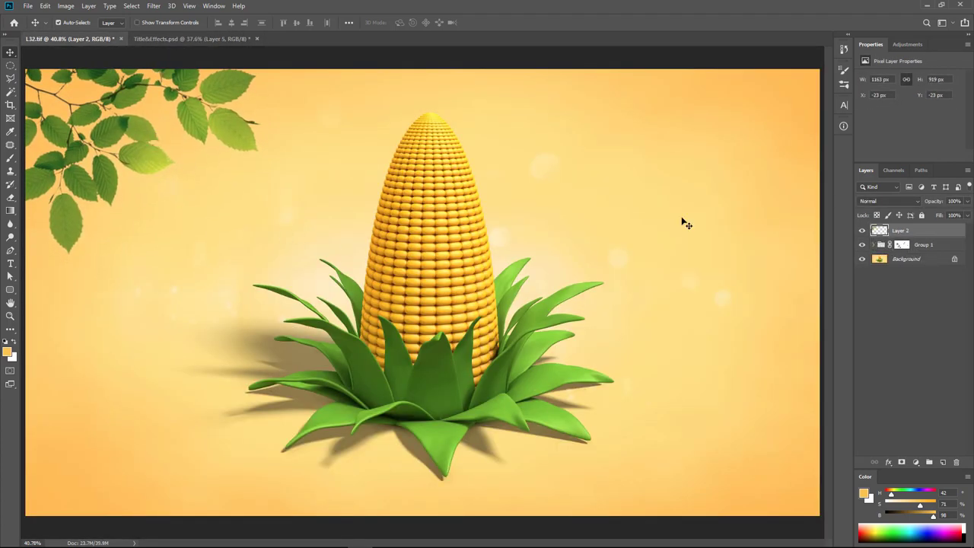
pyautogui.moveTo(683, 221)
pyautogui.mouseDown()
pyautogui.moveTo(108, 46)
pyautogui.moveTo(213, 237)
pyautogui.mouseUp()
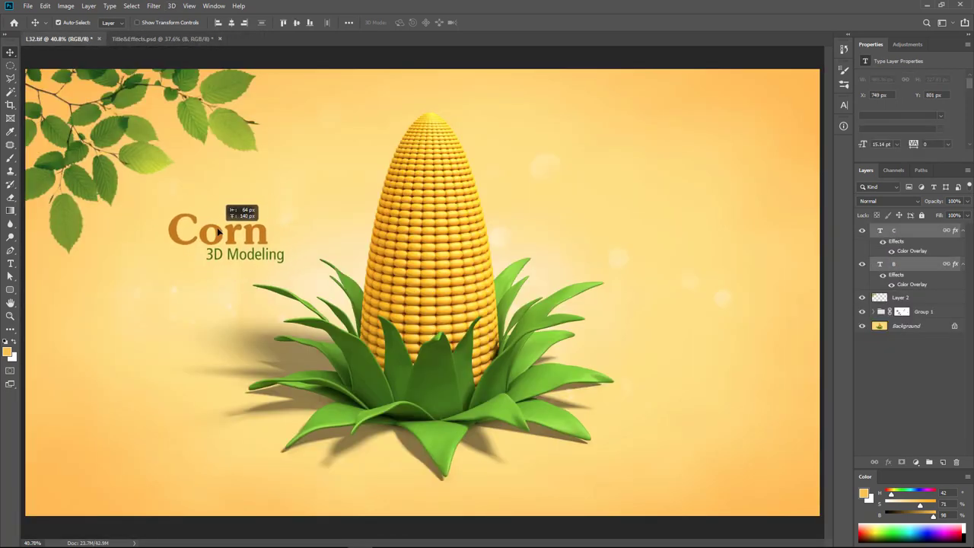
pyautogui.moveTo(214, 236); pyautogui.dragTo(223, 230)
pyautogui.click(209, 330)
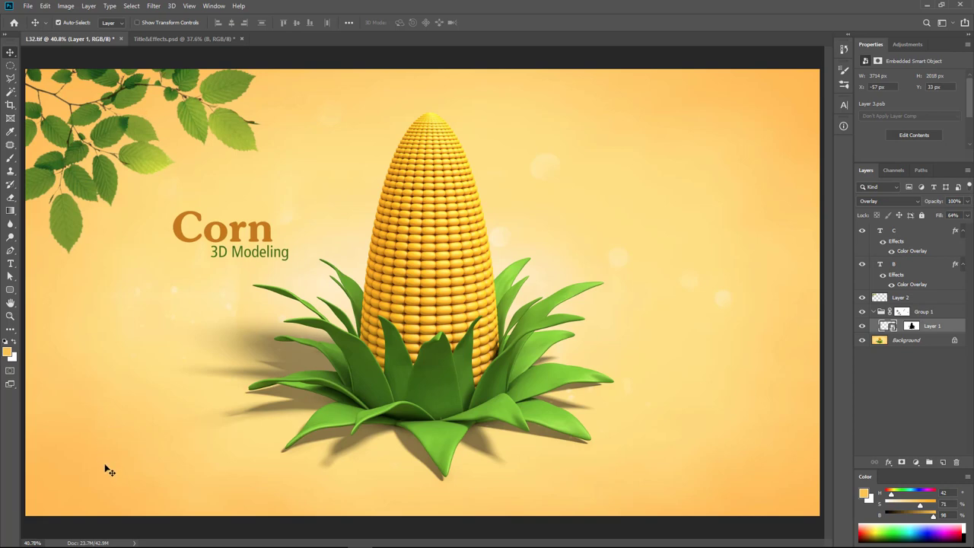
pyautogui.moveTo(107, 470); pyautogui.dragTo(126, 483)
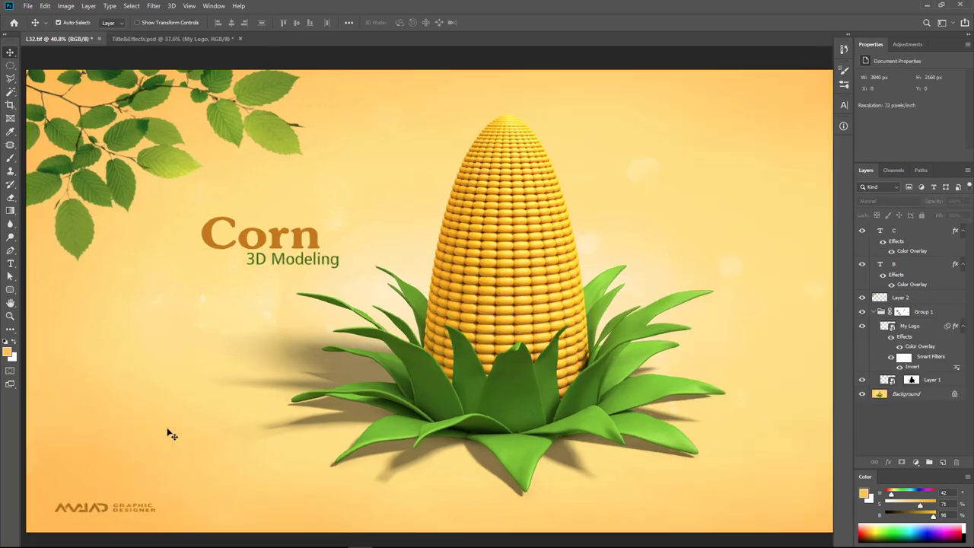